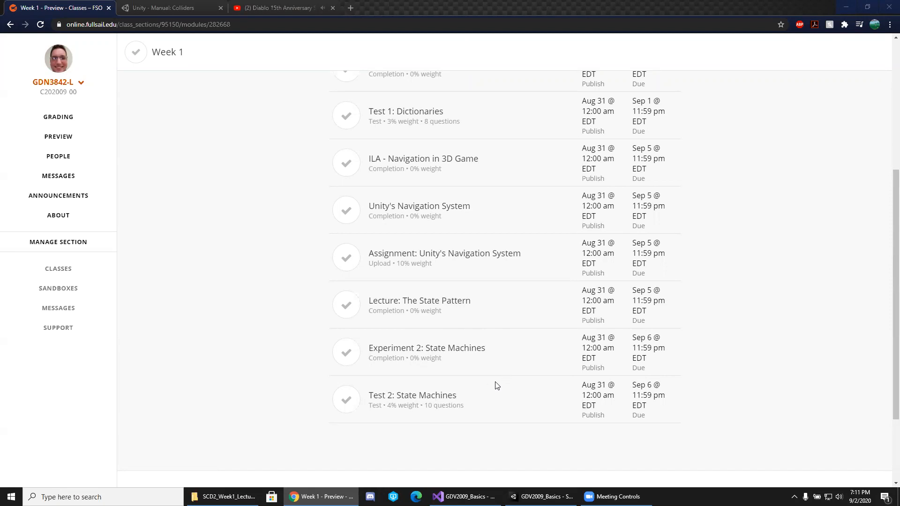
Open the Unity's Navigation System activity from the Week 1 list and review its overview and video links
scroll(497, 385, up, 1)
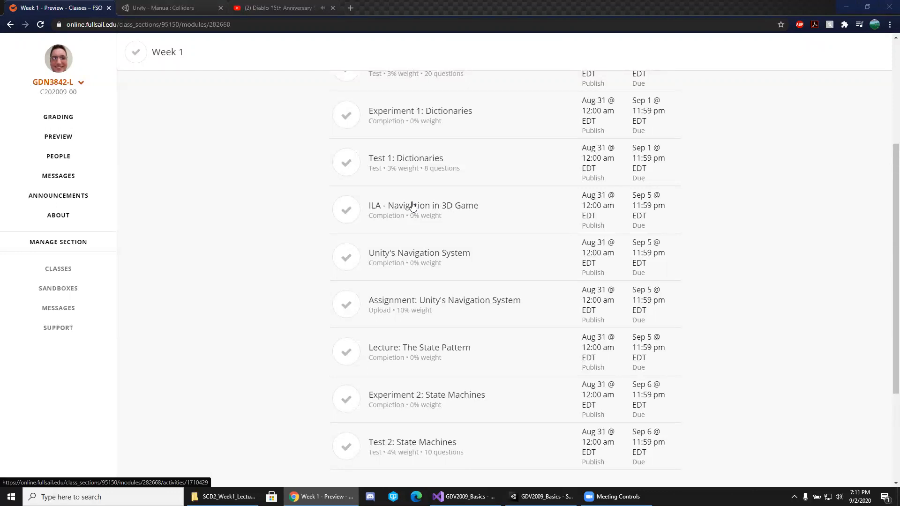
middle_click(428, 255)
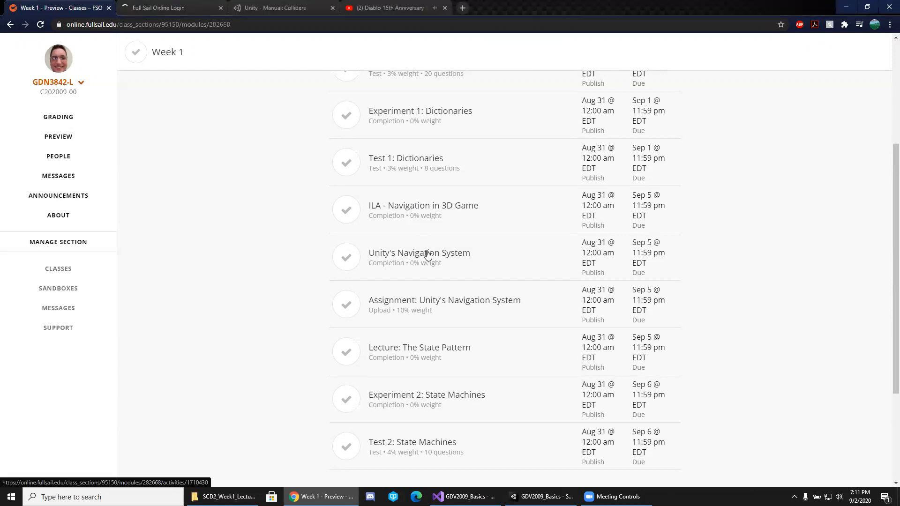
click(184, 8)
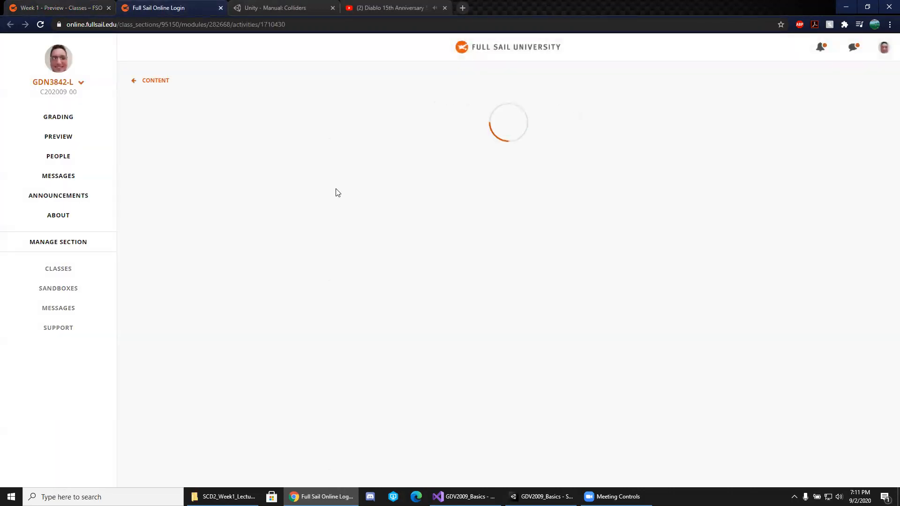
scroll(396, 207, down, 3)
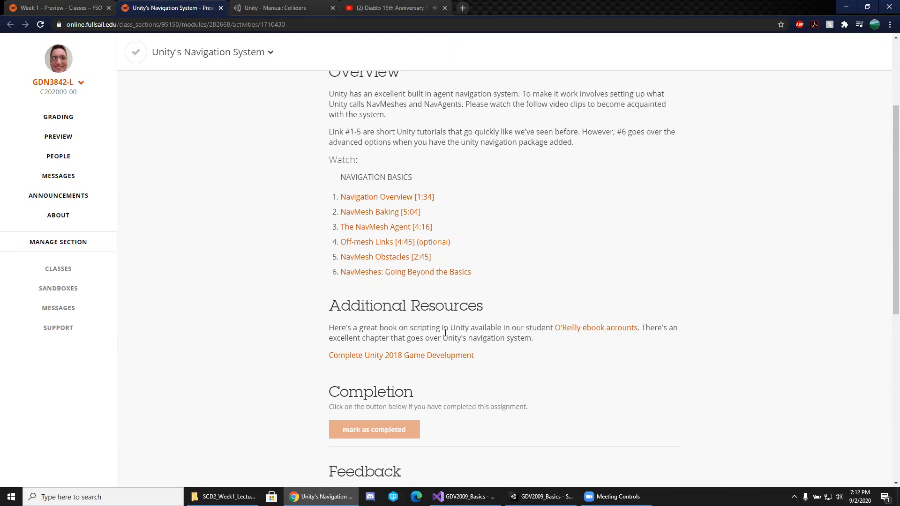
scroll(280, 233, up, 1)
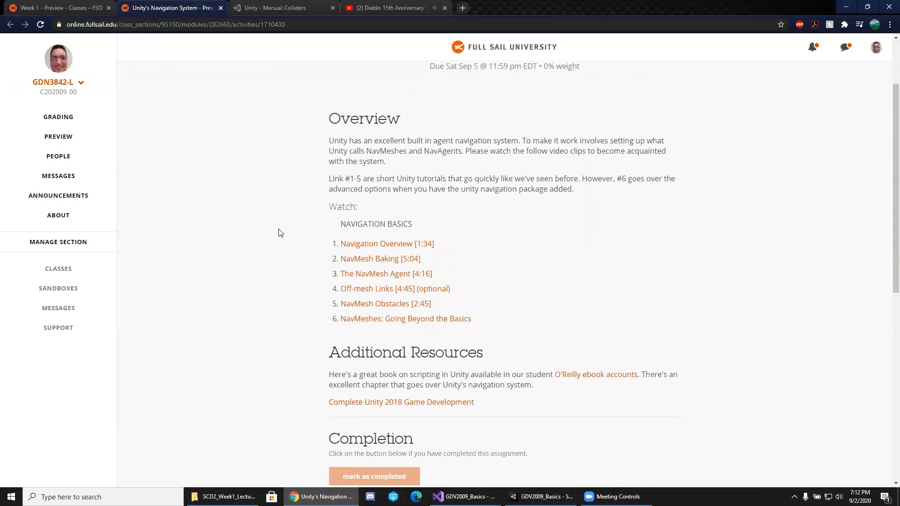
Open the Assignment: Unity's Navigation System page from Week 1 and review its prerequisites, reading links and experiment instructions
click(84, 6)
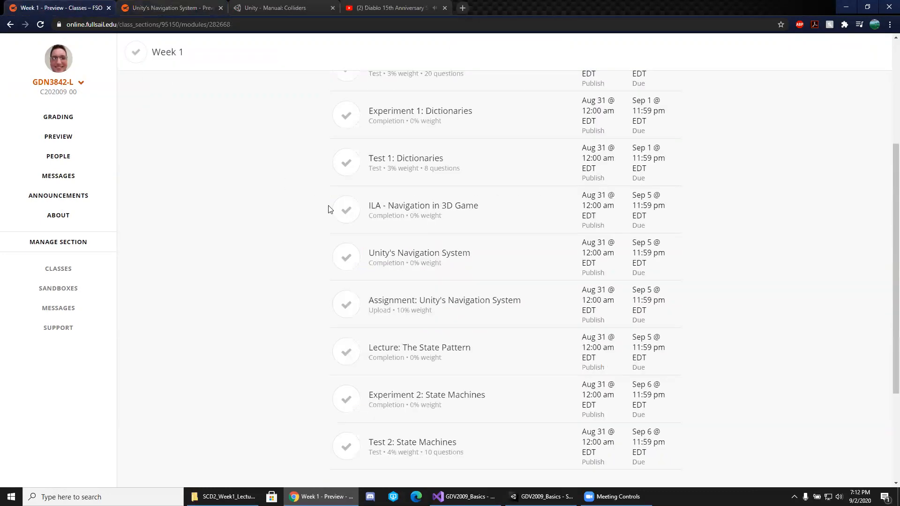
middle_click(457, 306)
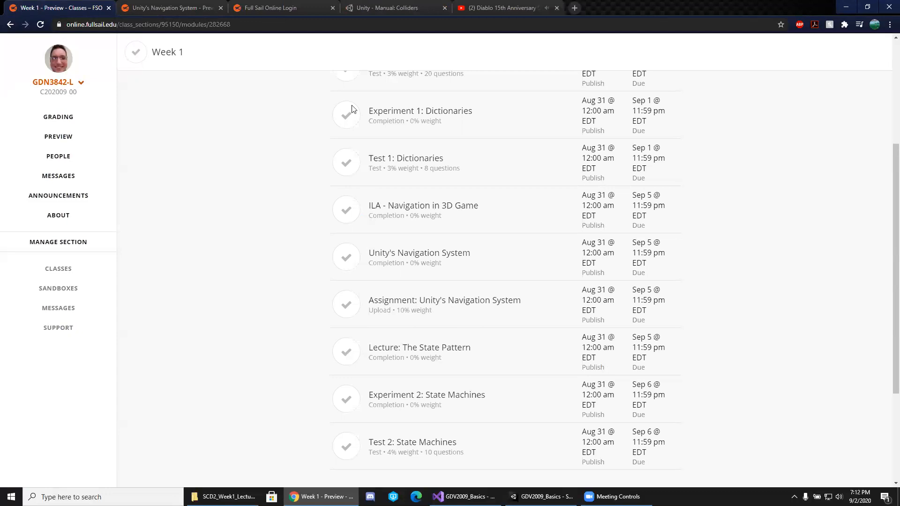
click(278, 6)
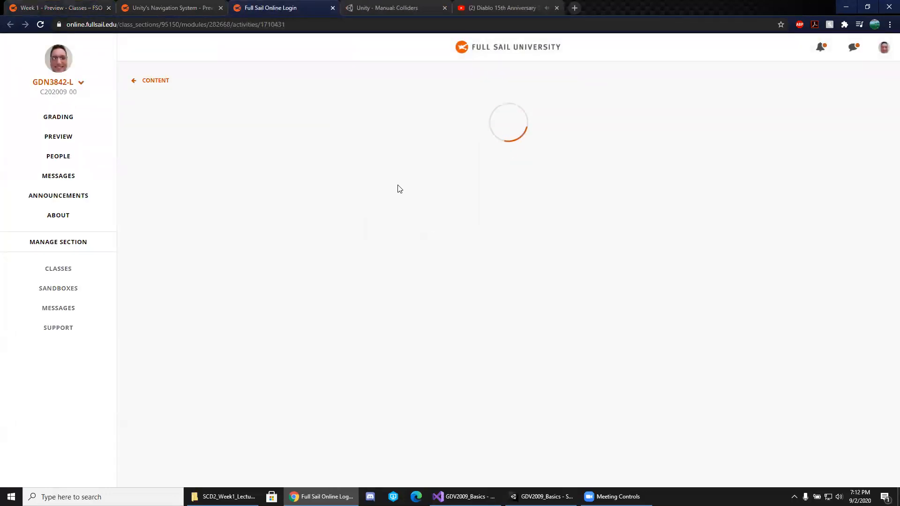
scroll(398, 190, down, 4)
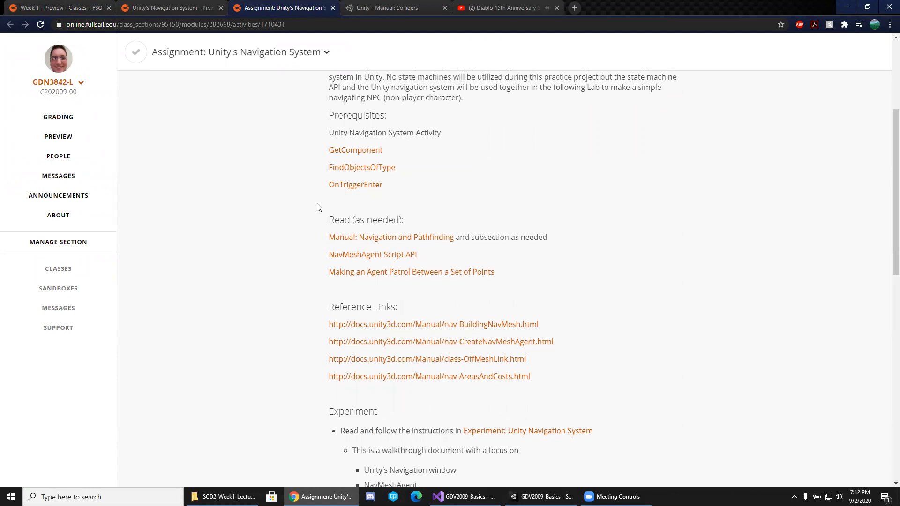
scroll(318, 207, down, 1)
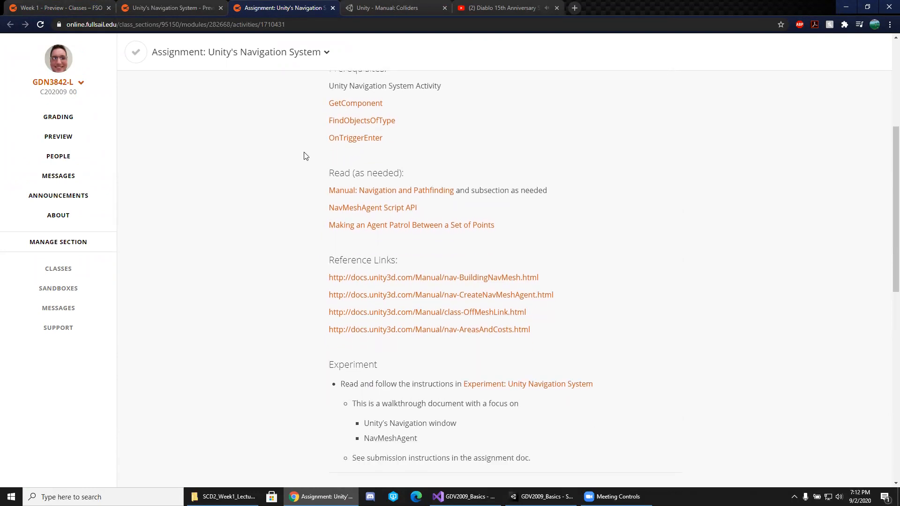
scroll(294, 190, down, 1)
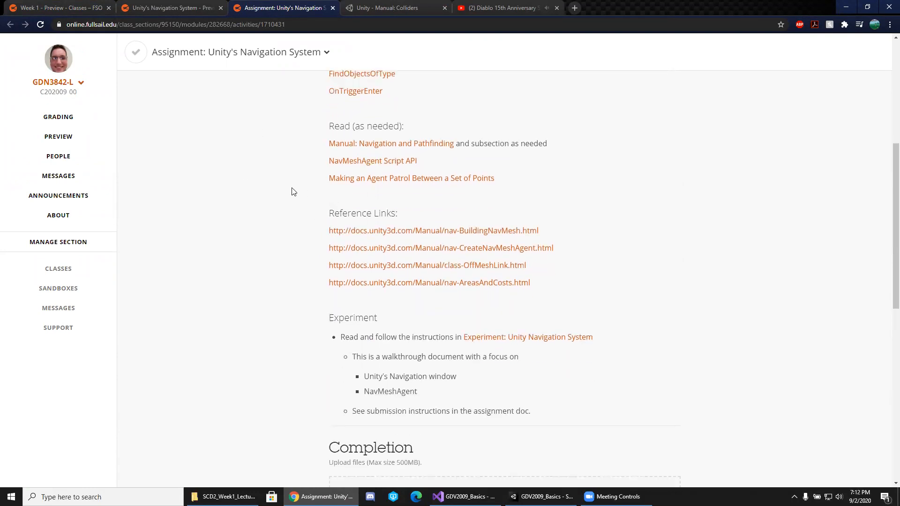
scroll(293, 191, down, 3)
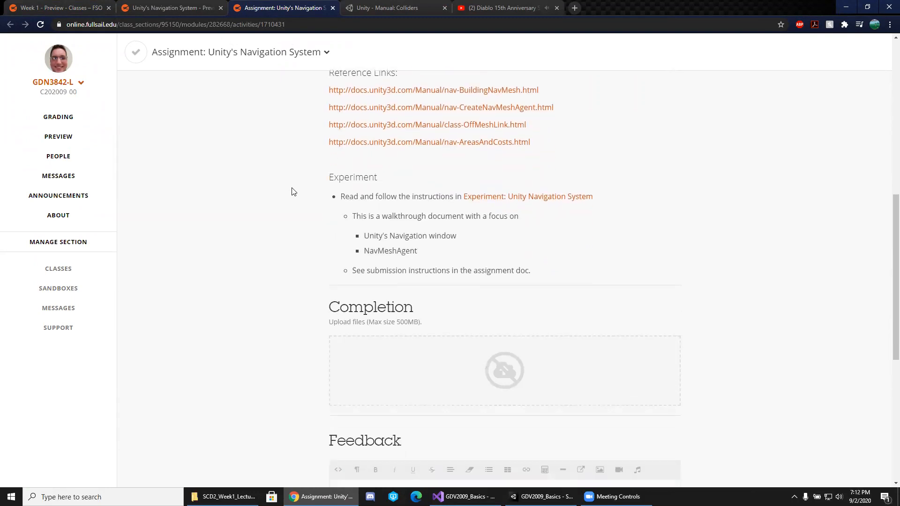
scroll(451, 167, down, 1)
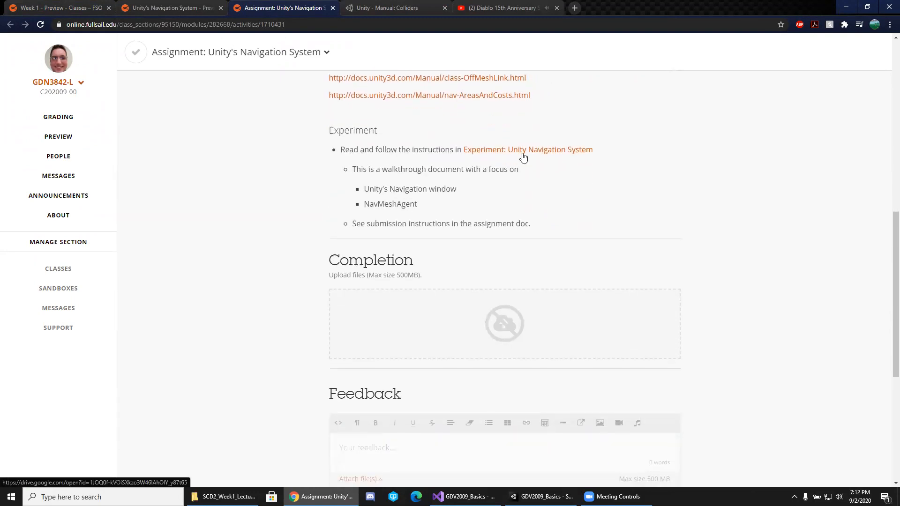
Open the Experiment: Unity Navigation System document and examine its submission requirements and example screenshot
middle_click(524, 150)
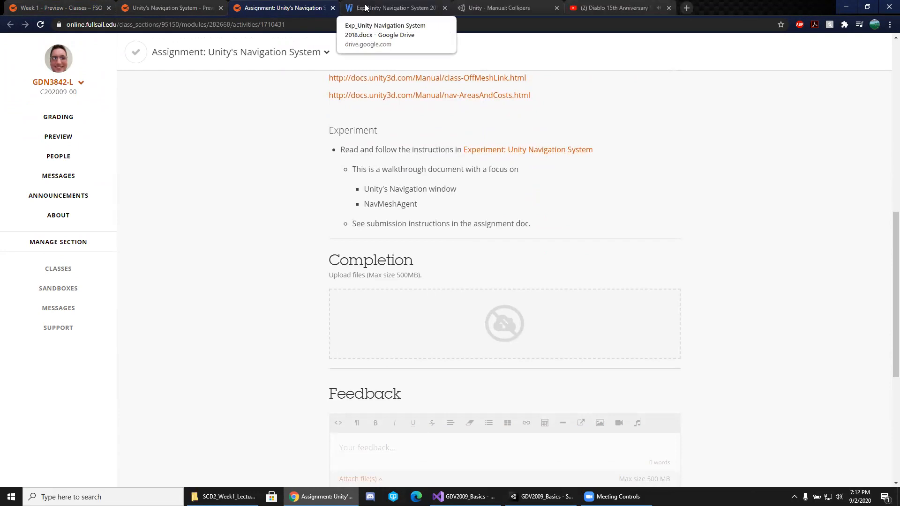
click(365, 8)
scroll(493, 193, down, 4)
scroll(492, 193, down, 15)
scroll(492, 193, down, 20)
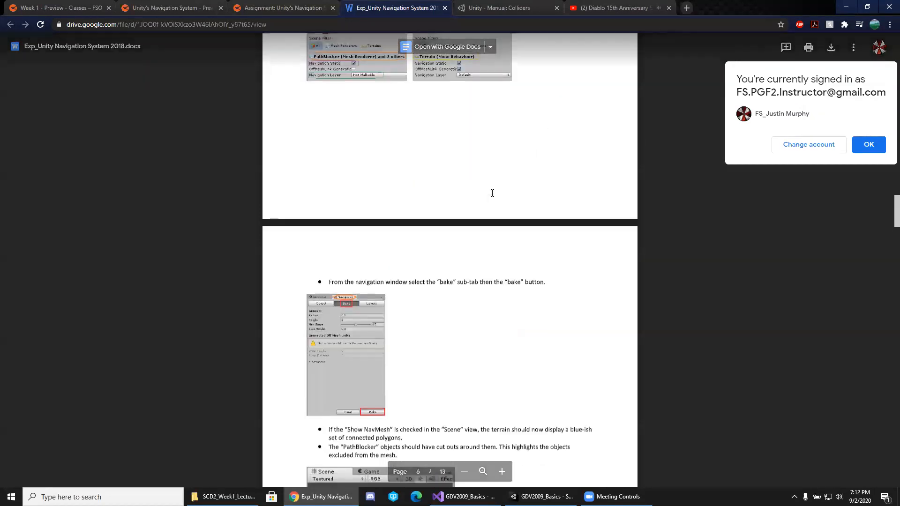
scroll(492, 194, down, 20)
scroll(492, 193, down, 10)
scroll(493, 193, down, 10)
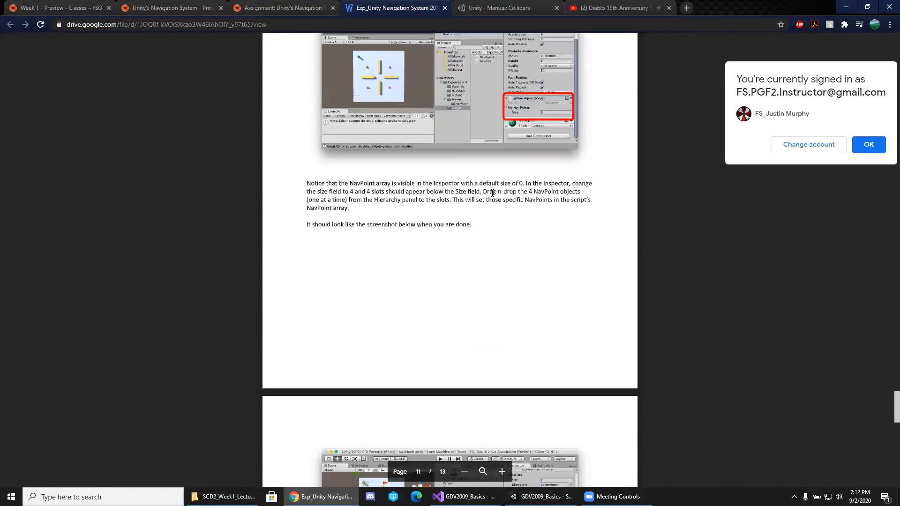
scroll(425, 211, down, 6)
scroll(392, 210, down, 8)
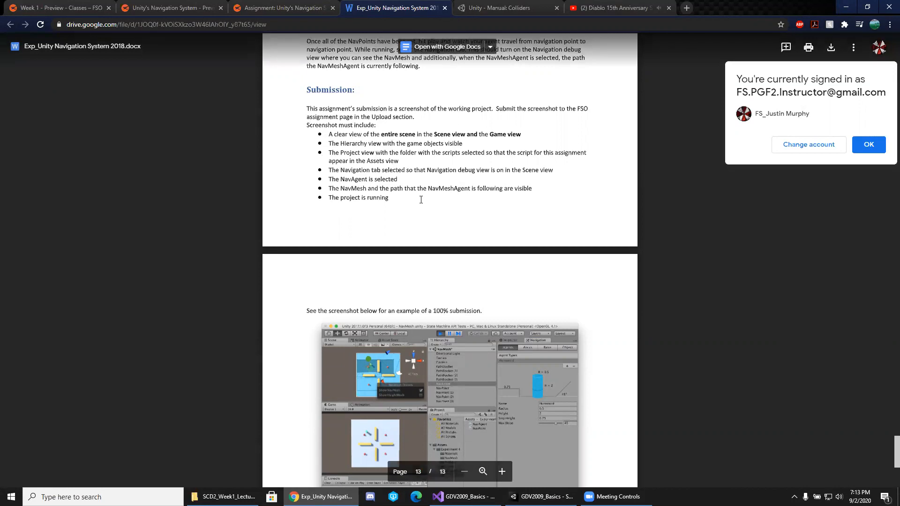
scroll(395, 191, down, 3)
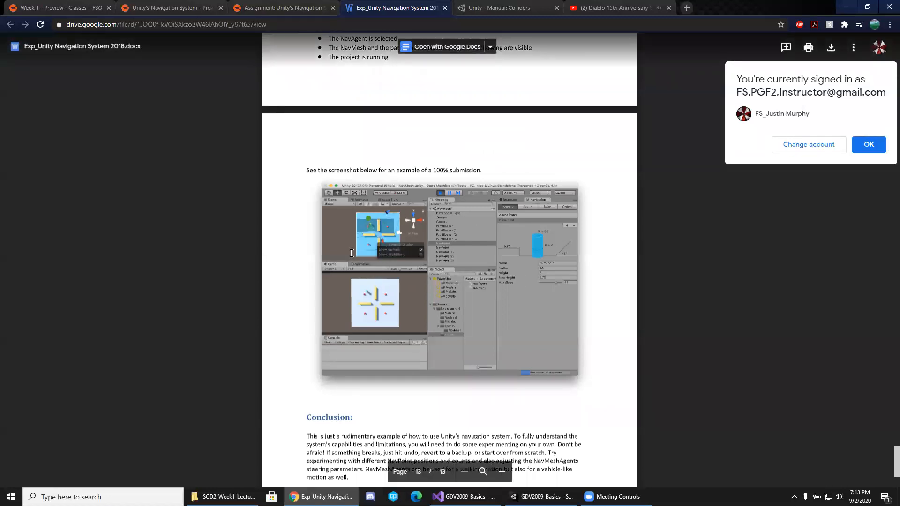
scroll(300, 57, up, 3)
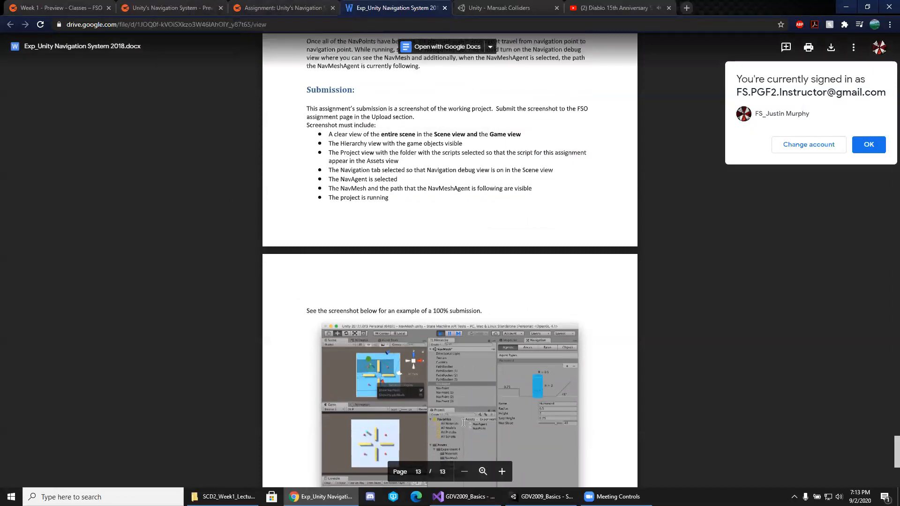
Switch to the Unity editor and add a Terrain object to SampleScene
click(542, 496)
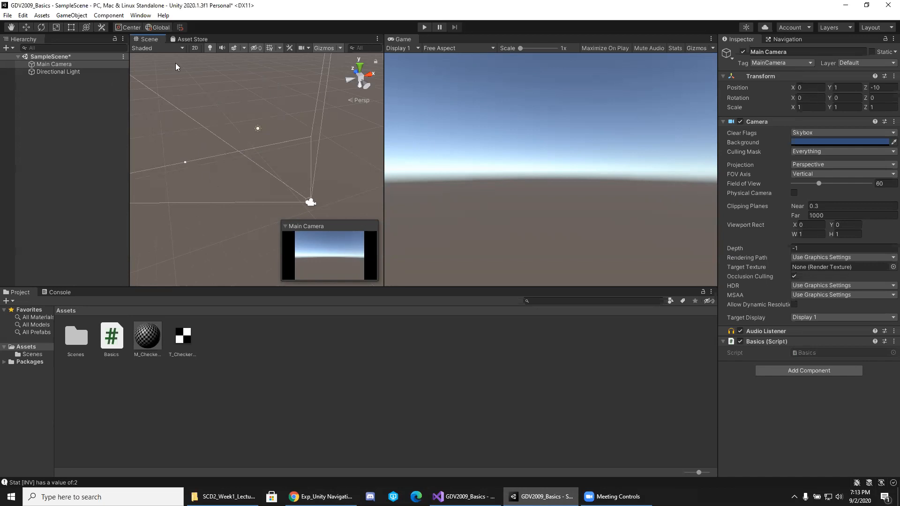
click(115, 18)
mouse_move(81, 19)
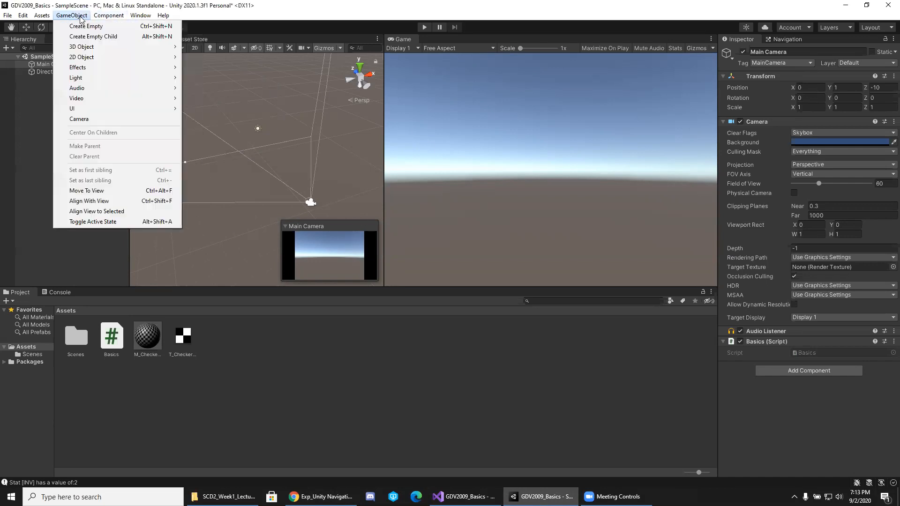
mouse_move(125, 46)
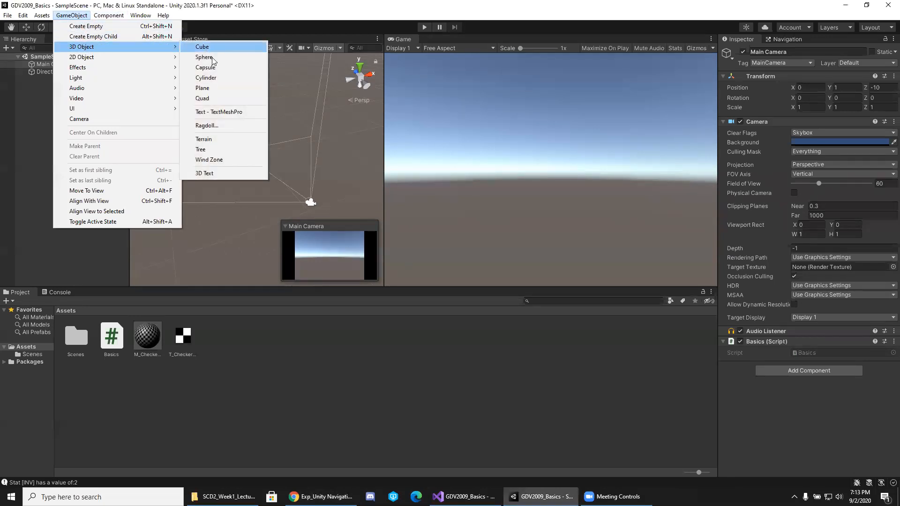
click(229, 139)
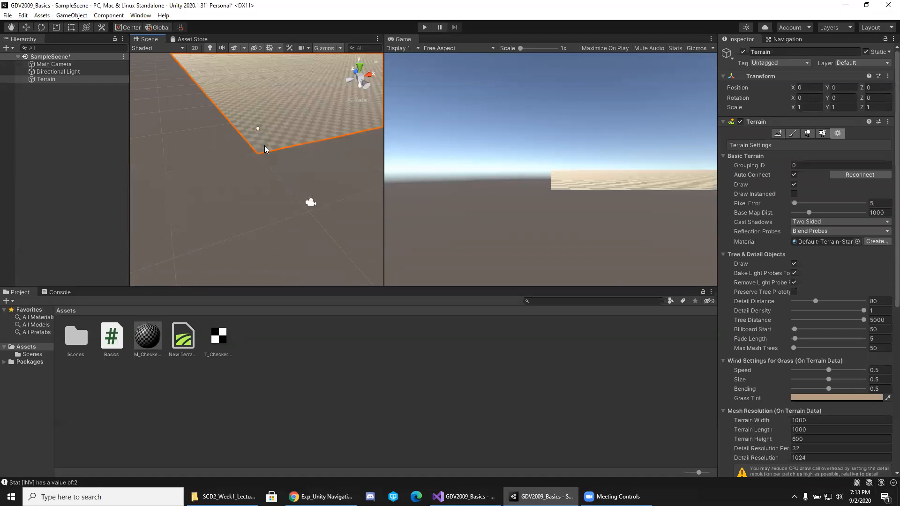
right_drag(280, 160, 287, 118)
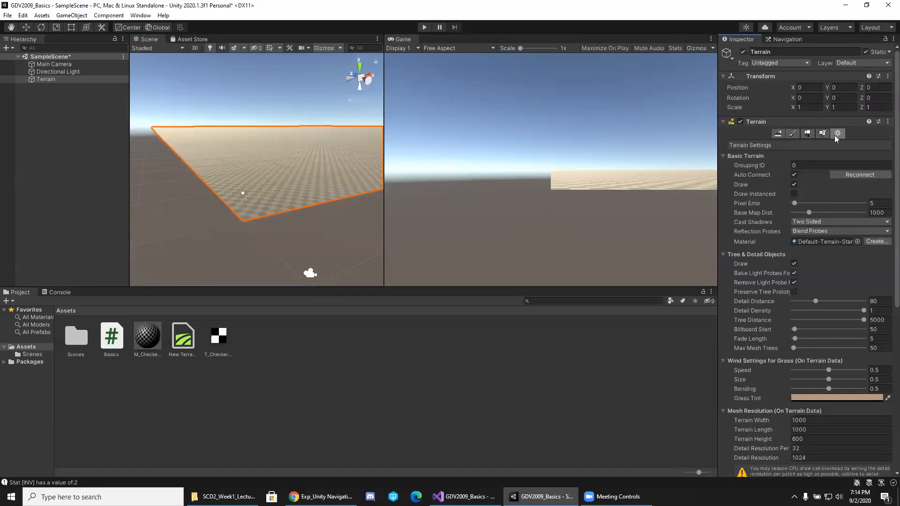
Set the terrain's width and length to 50 in its mesh resolution settings
scroll(777, 234, down, 3)
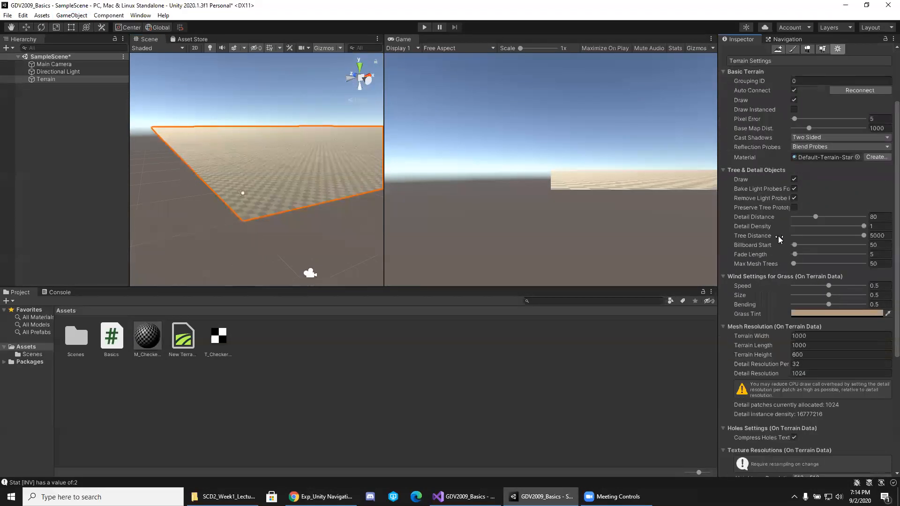
scroll(785, 251, up, 3)
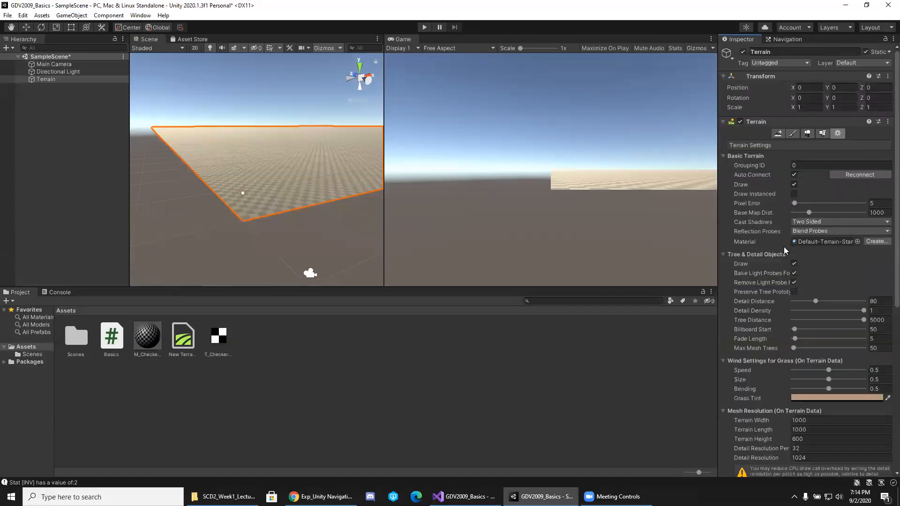
scroll(784, 247, down, 9)
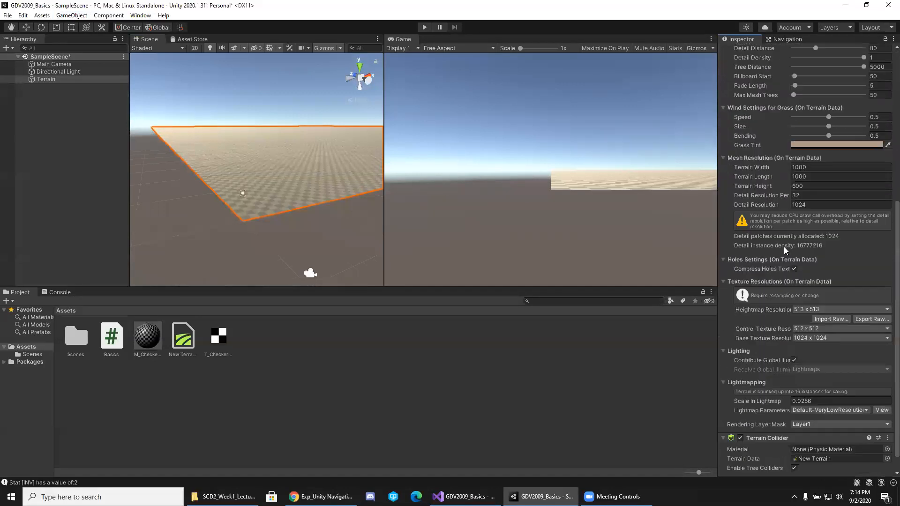
click(800, 168)
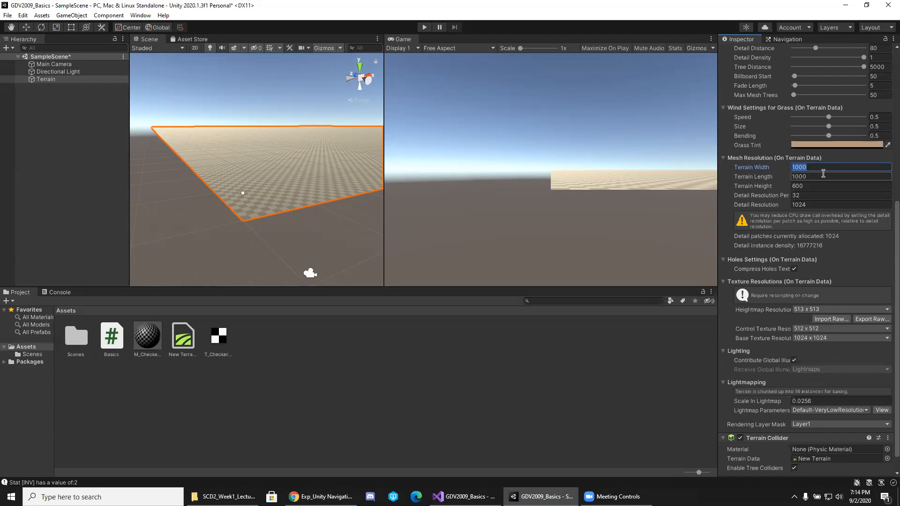
text(50)
key(Return)
click(823, 173)
text(50)
key(Return)
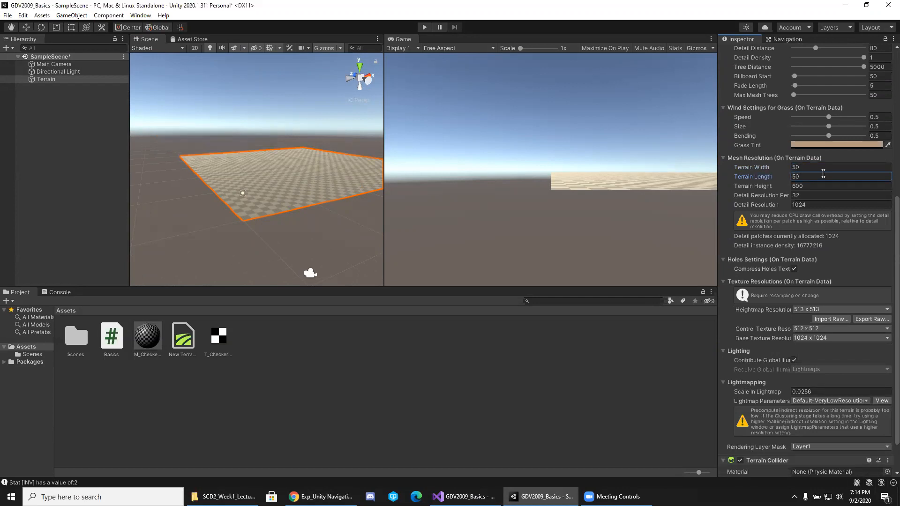
Centre the terrain on the origin by setting its position to X -25 and Z -25
scroll(823, 173, up, 3)
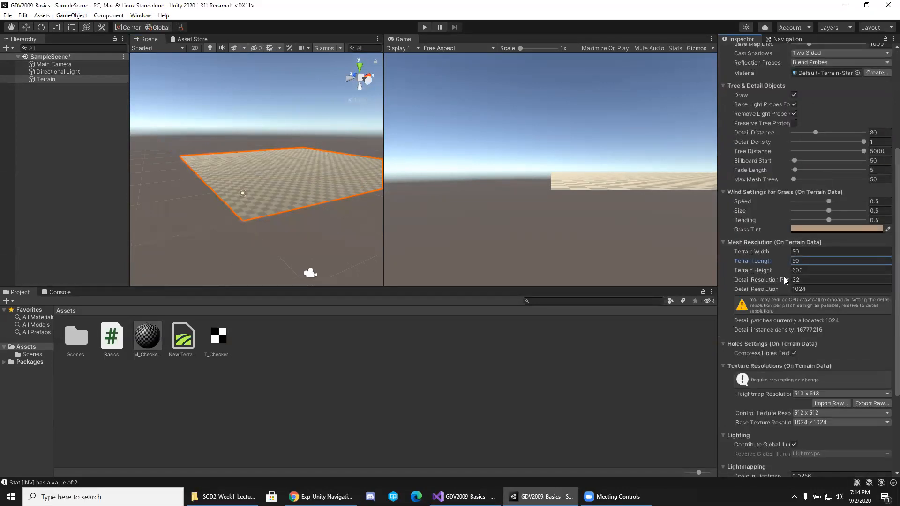
scroll(808, 255, up, 6)
click(809, 87)
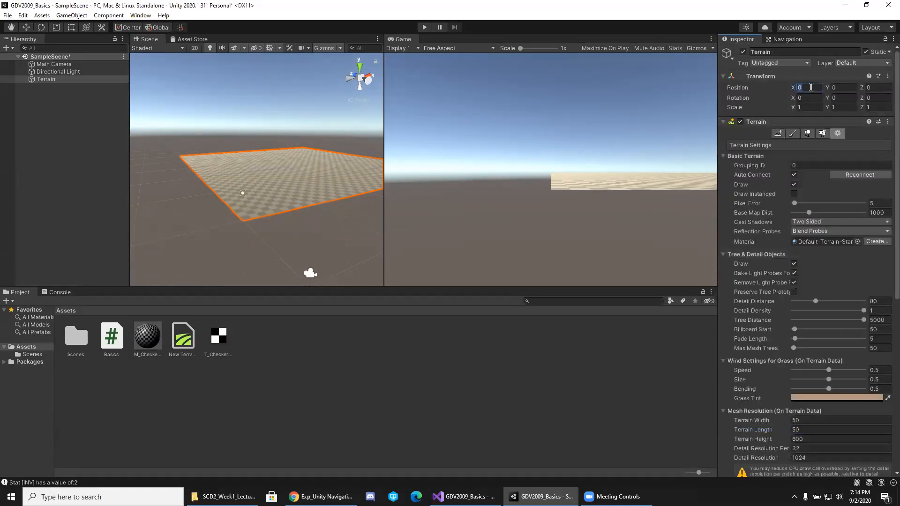
text(-25)
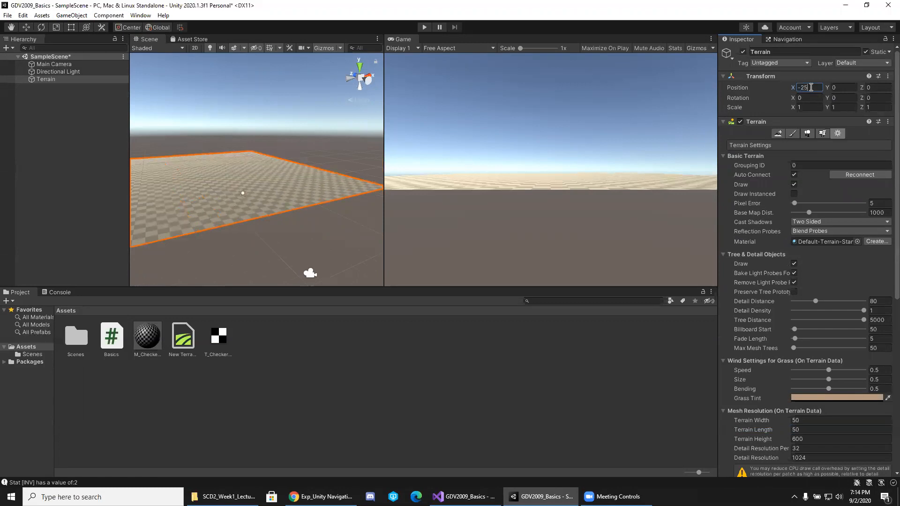
key(Tab)
key(Tab)
text(-25)
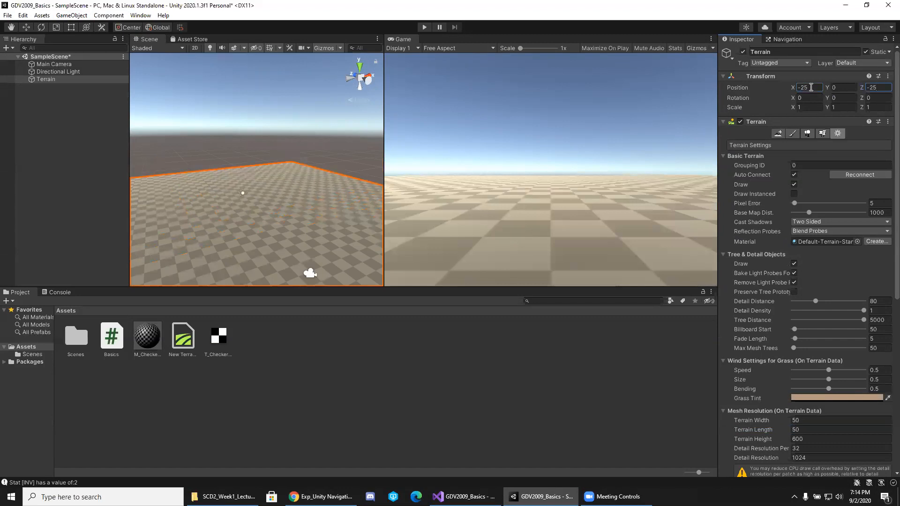
Assign the M_Checkerboard material to the Terrain object in its basic terrain settings
alt+drag(315, 166, 253, 233)
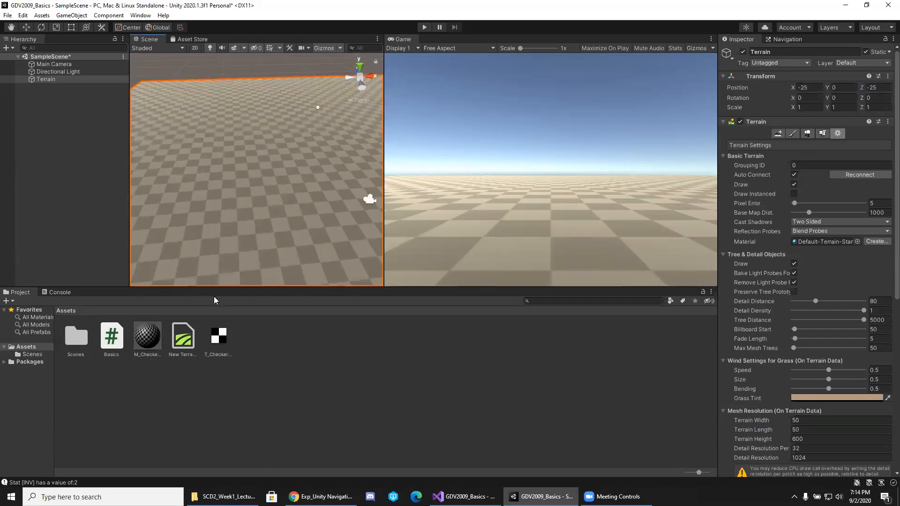
click(215, 340)
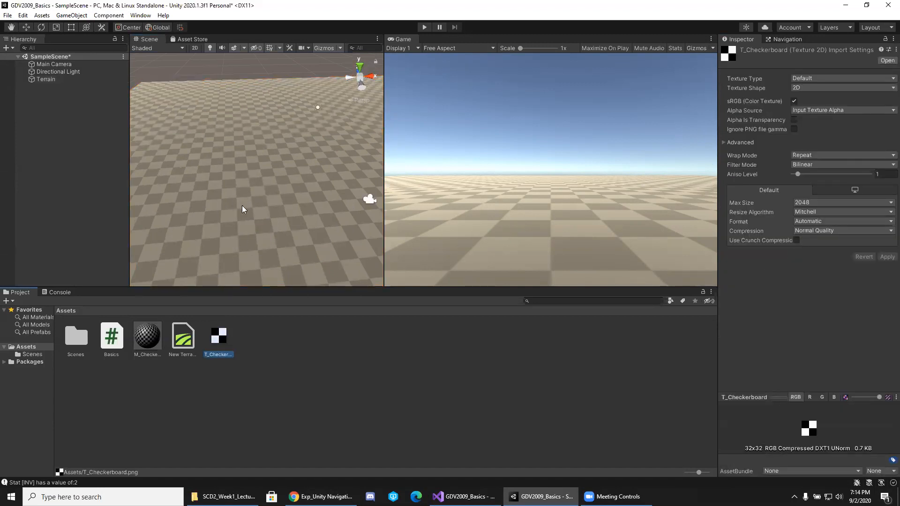
click(68, 80)
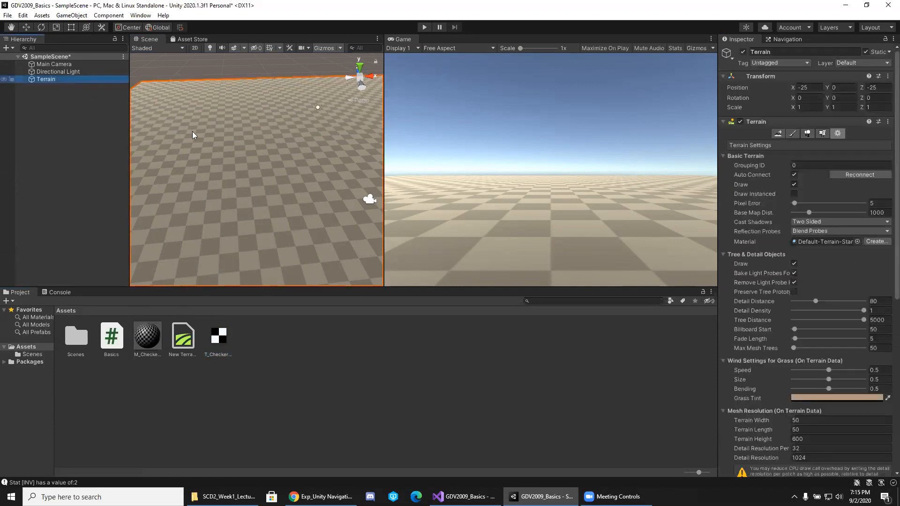
click(857, 241)
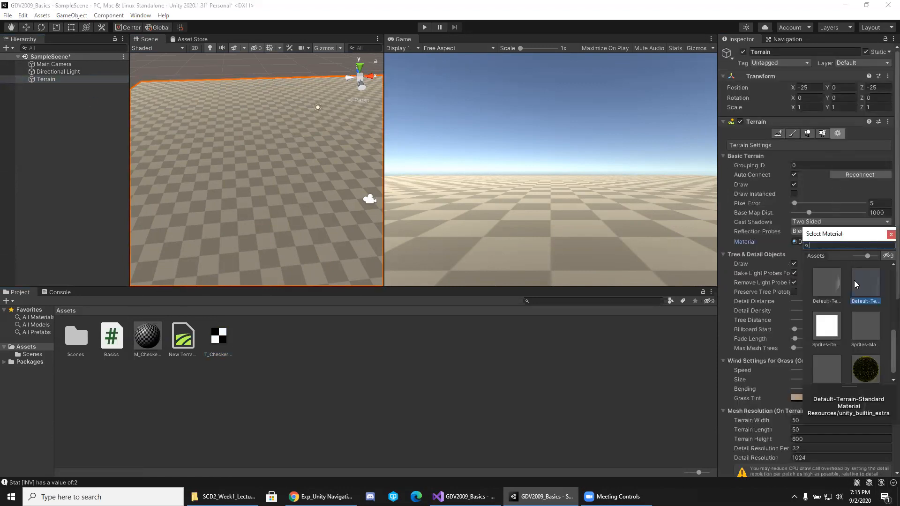
scroll(866, 325, up, 5)
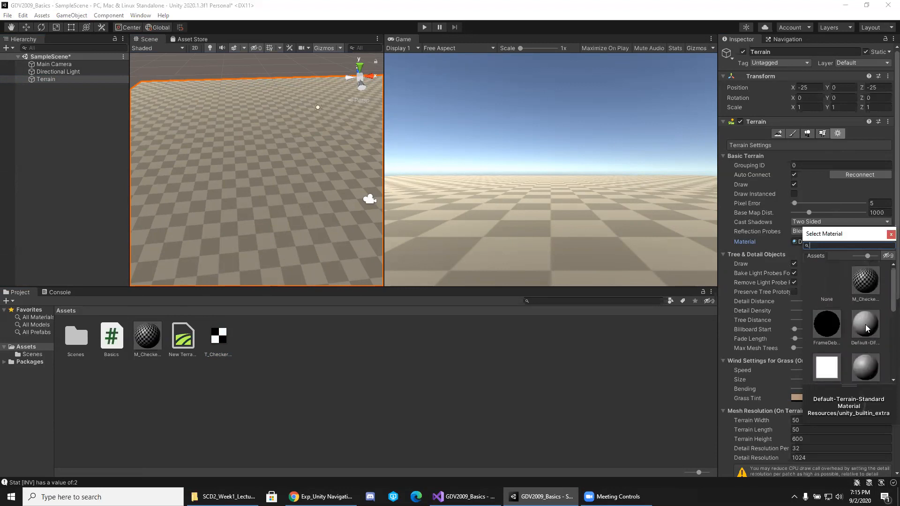
click(863, 288)
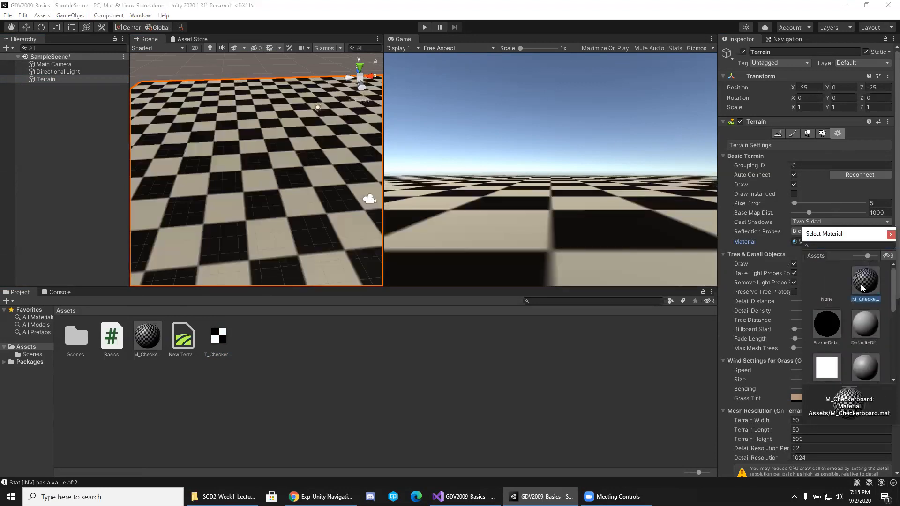
click(277, 224)
right_drag(267, 208, 254, 232)
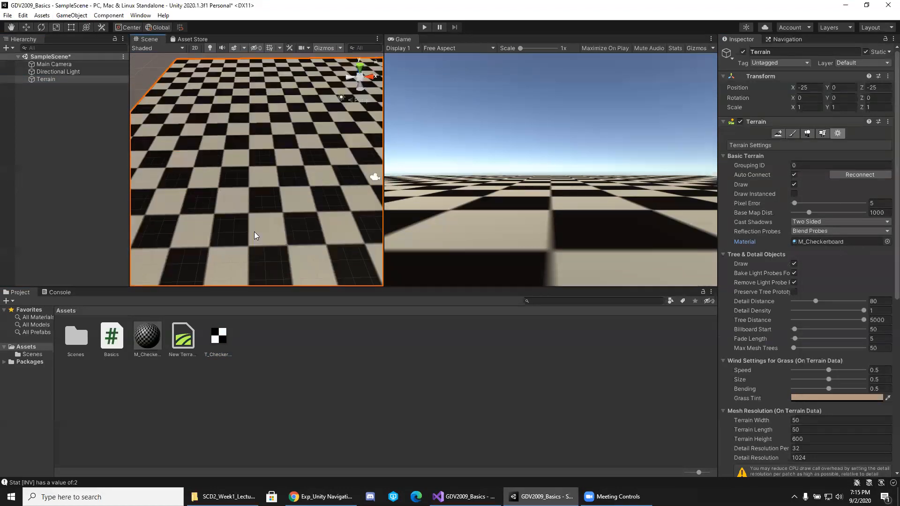
Try a tiling of 100 in X and 100 in Y on the M_Checkerboard material's main maps
click(154, 339)
click(816, 184)
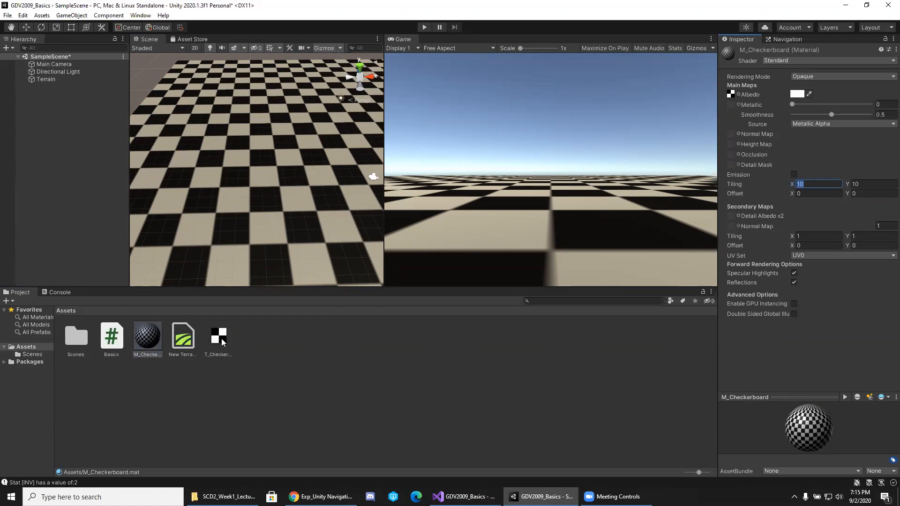
click(809, 184)
text(0)
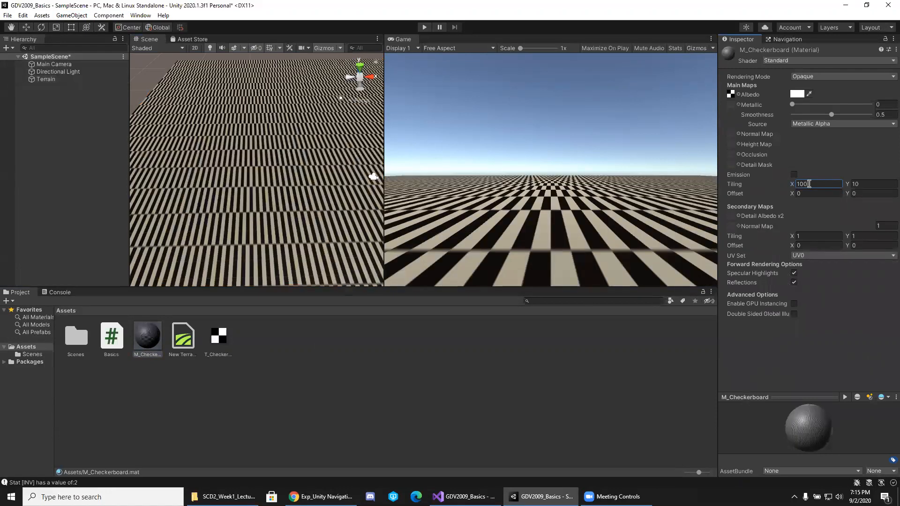
key(Tab)
text(0)
key(BackSpace)
text(100)
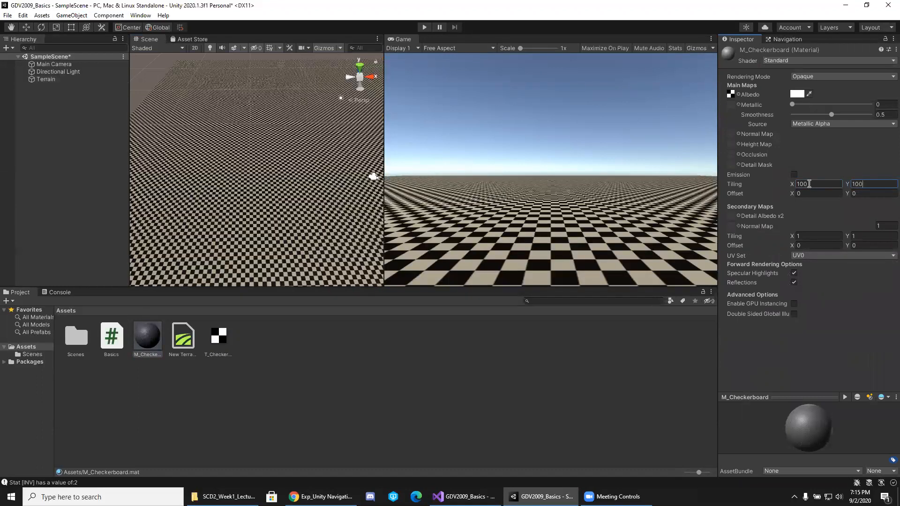
Restore the M_Checkerboard material's main map tiling to X 10 and Y 10
click(809, 183)
text(10)
key(Tab)
text(10)
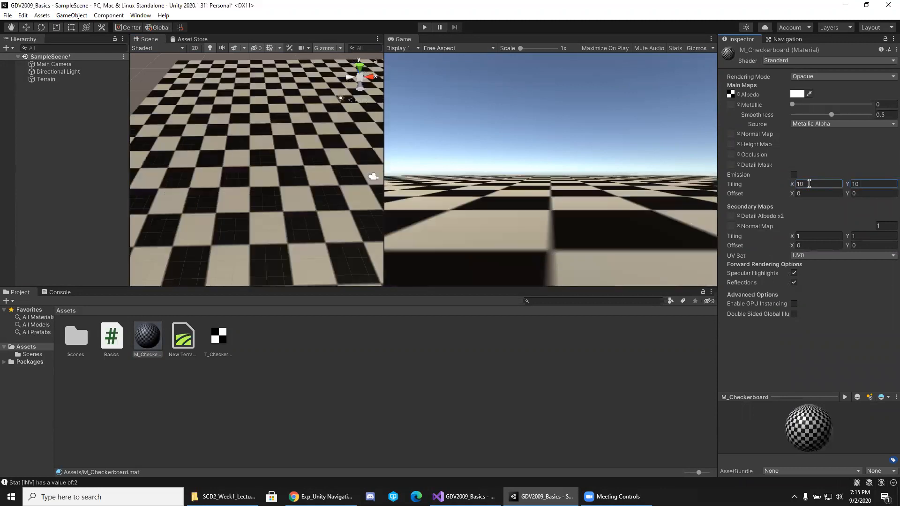
alt+drag(328, 197, 377, 183)
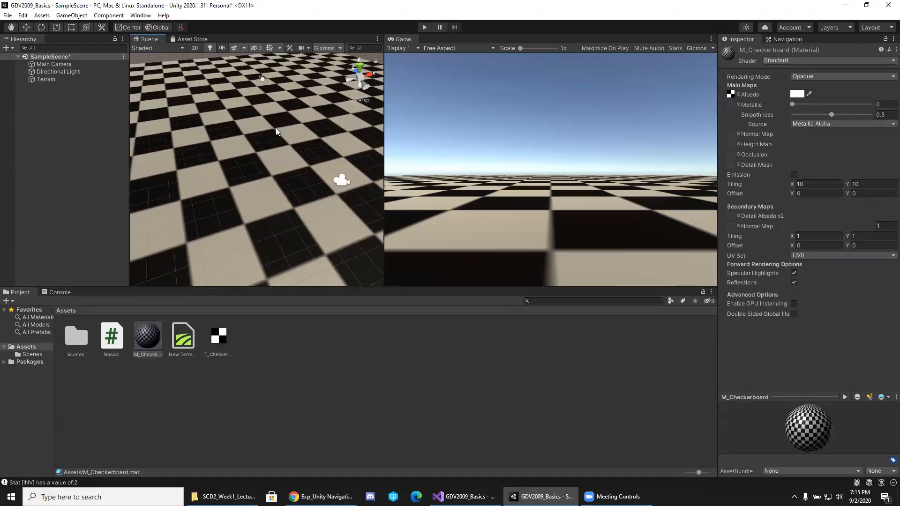
Add a 3D Capsule object to SampleScene
click(70, 110)
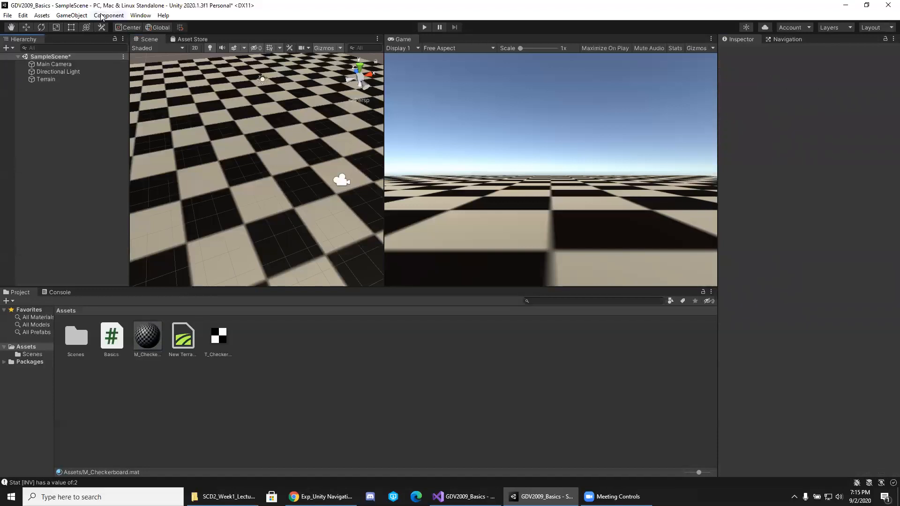
click(71, 15)
mouse_move(100, 51)
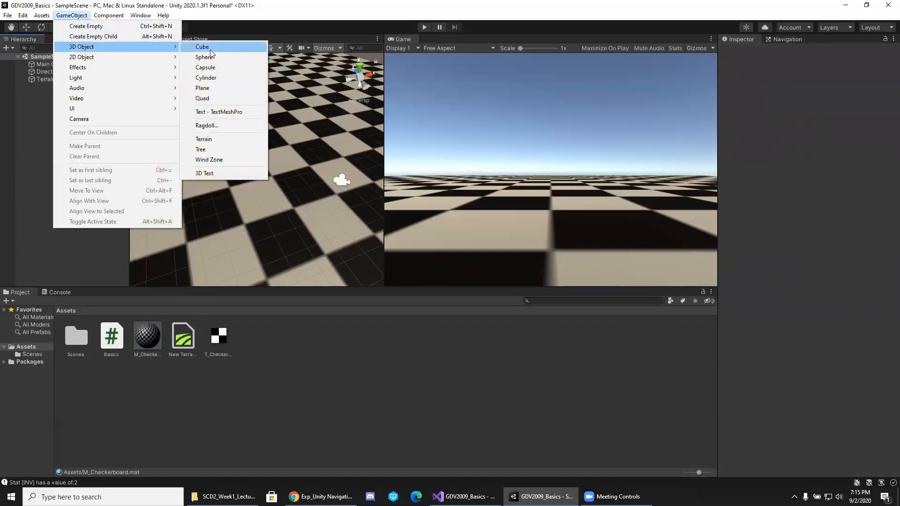
click(226, 69)
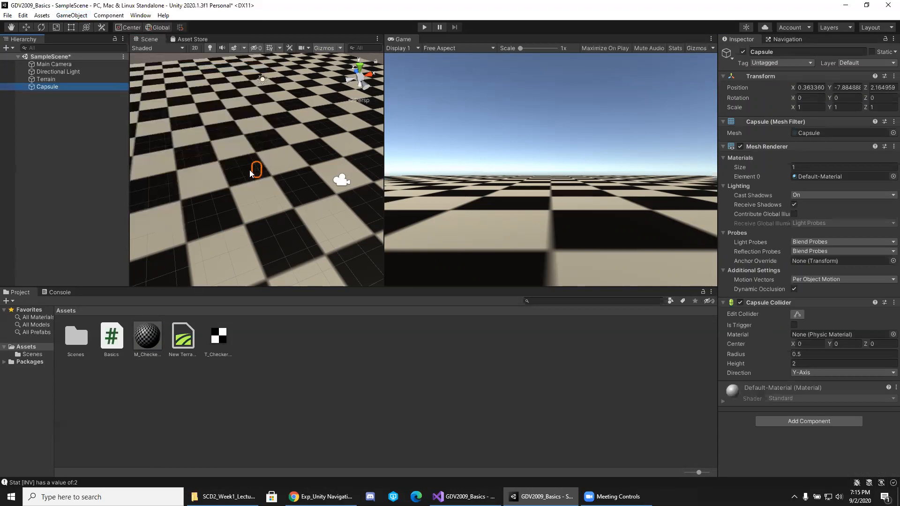
Stand the capsule on the terrain's centre by setting its position to X 0, Y 1 and Z 0
click(821, 88)
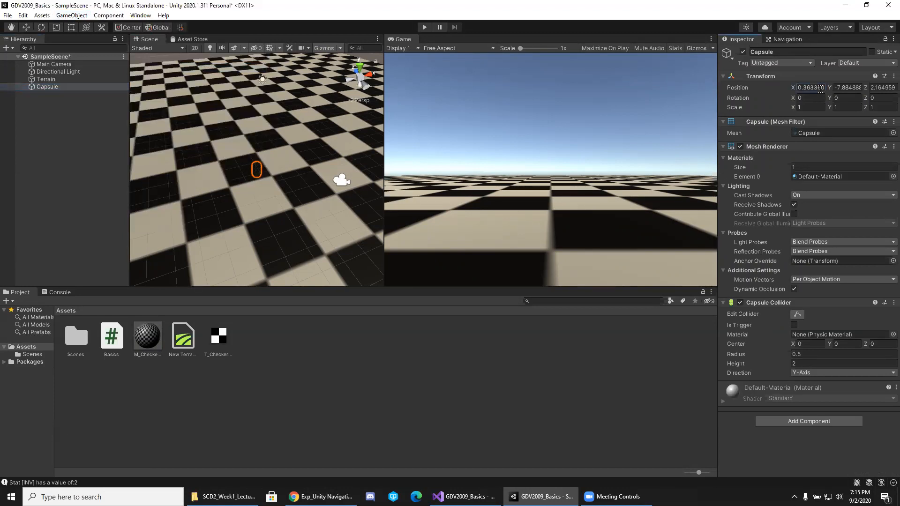
text(0)
key(Tab)
key(Tab)
text(0)
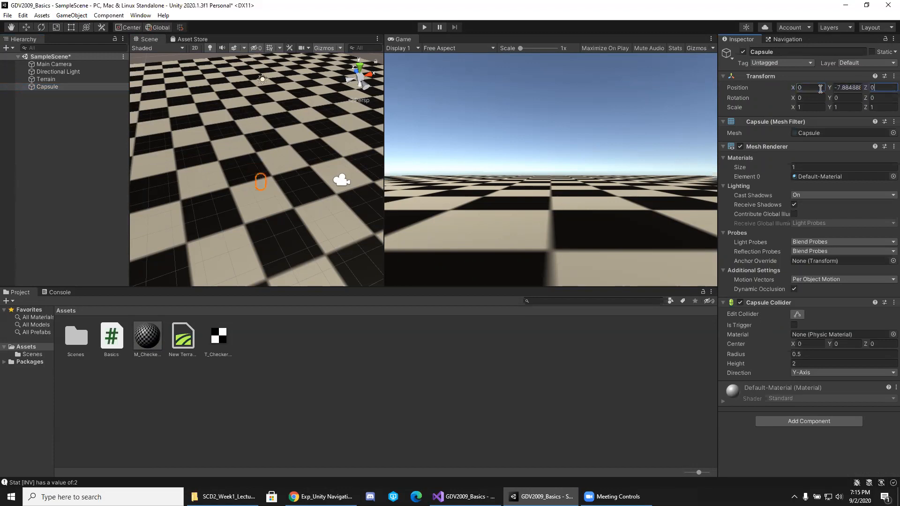
key(shift+Tab)
text(1)
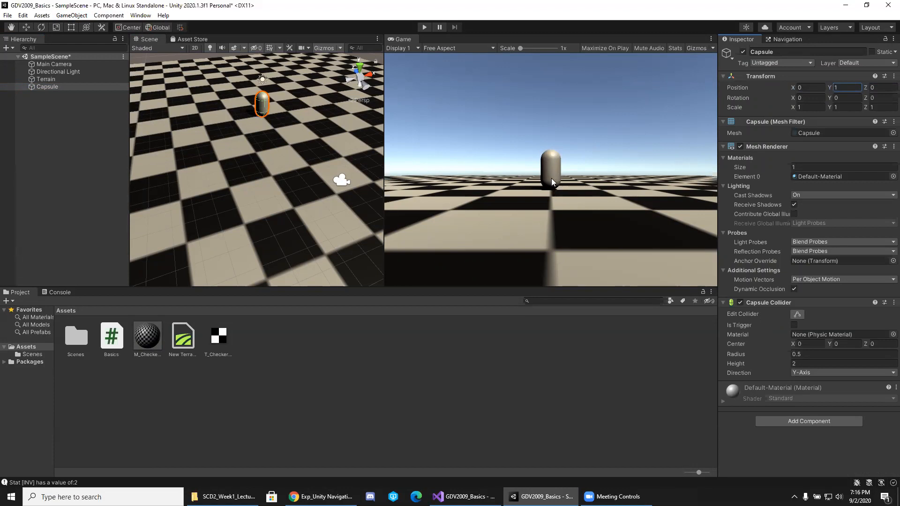
Rename the Capsule object as NPC
mouse_move(303, 148)
alt+mouse_down()
mouse_move(305, 159)
mouse_move(307, 133)
alt+mouse_up()
key(w)
right_drag(307, 132, 310, 105)
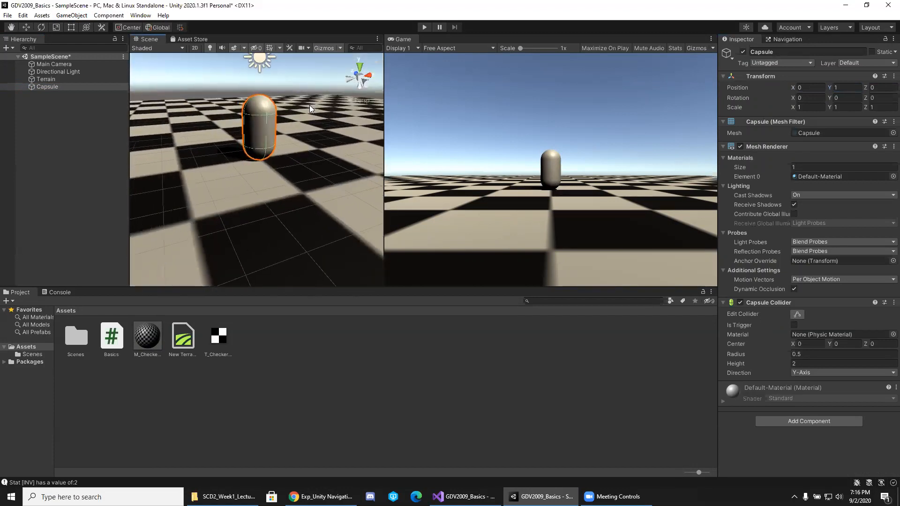
click(48, 87)
click(51, 86)
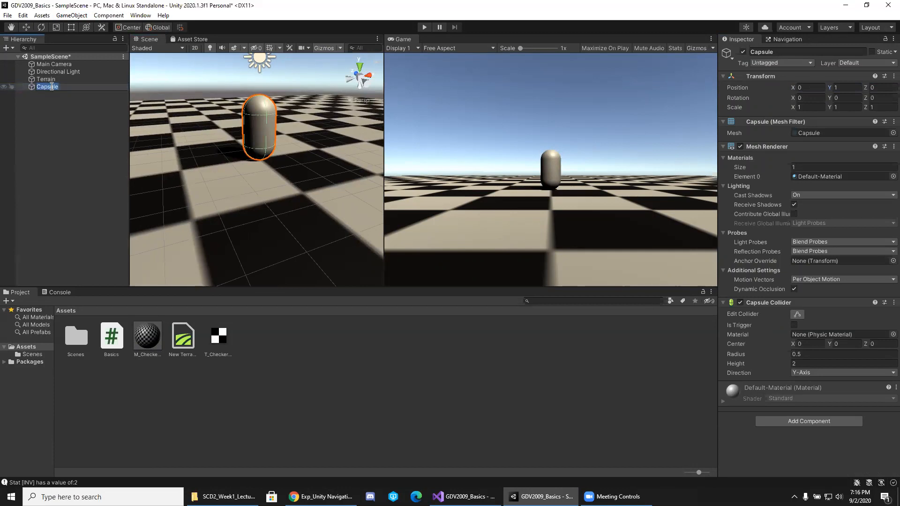
text(NPC)
key(Return)
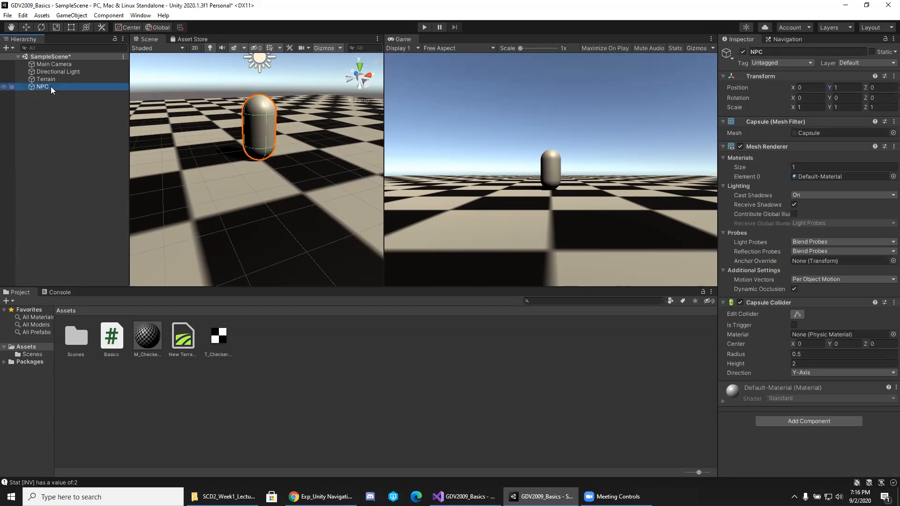
Create a C# script named NPC in the project's Assets folder
click(268, 341)
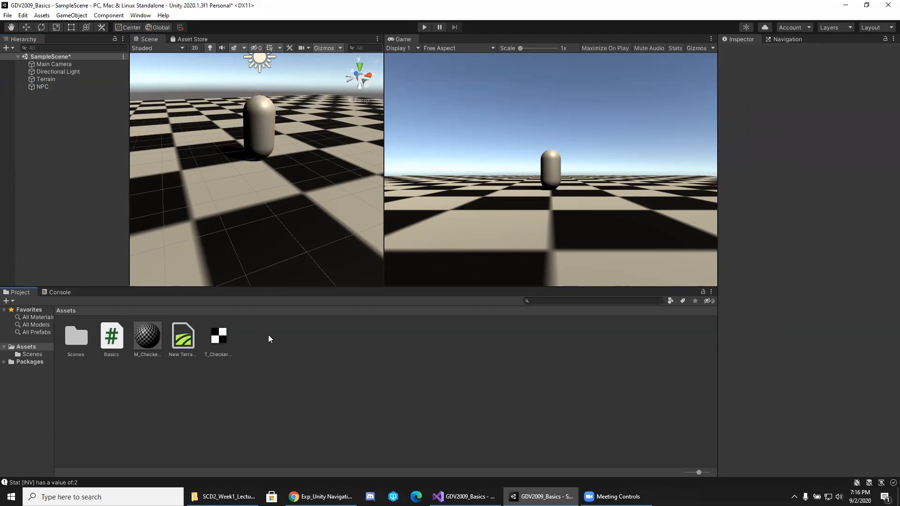
right_click(268, 336)
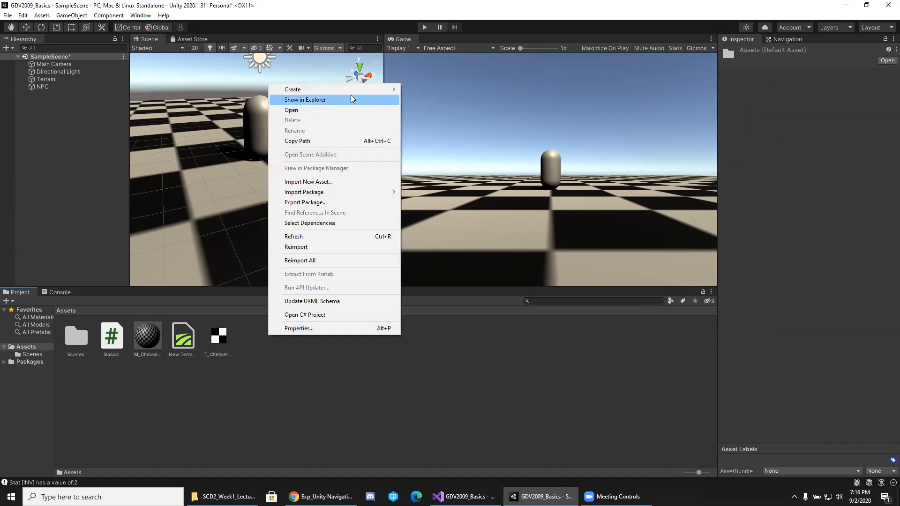
mouse_move(352, 88)
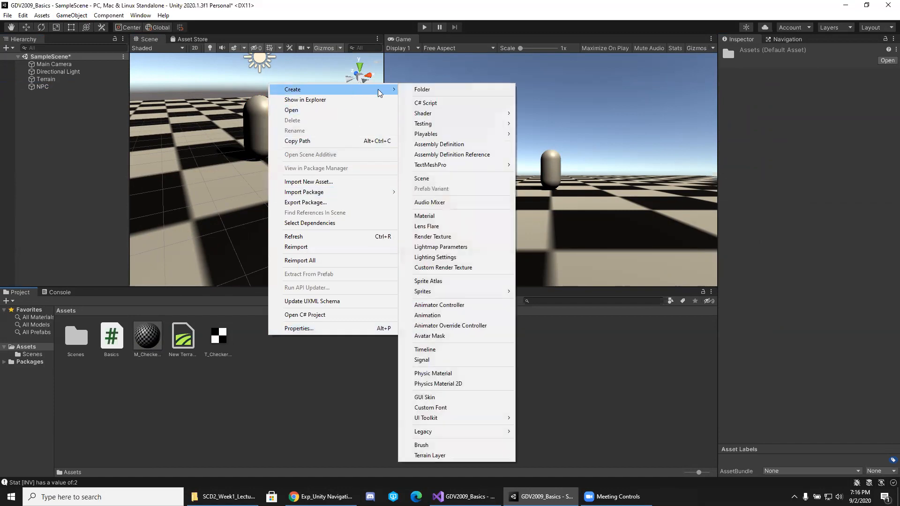
click(446, 102)
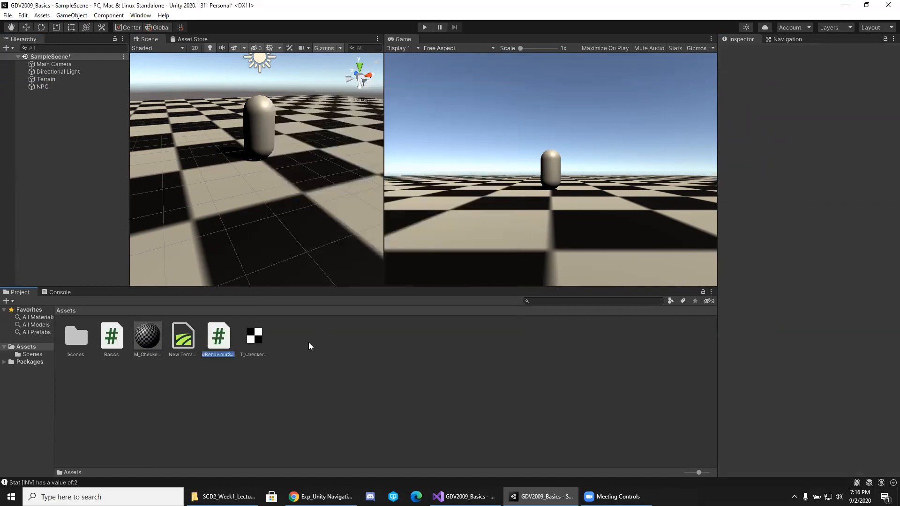
text(NPC)
key(Return)
key(alt+Tab)
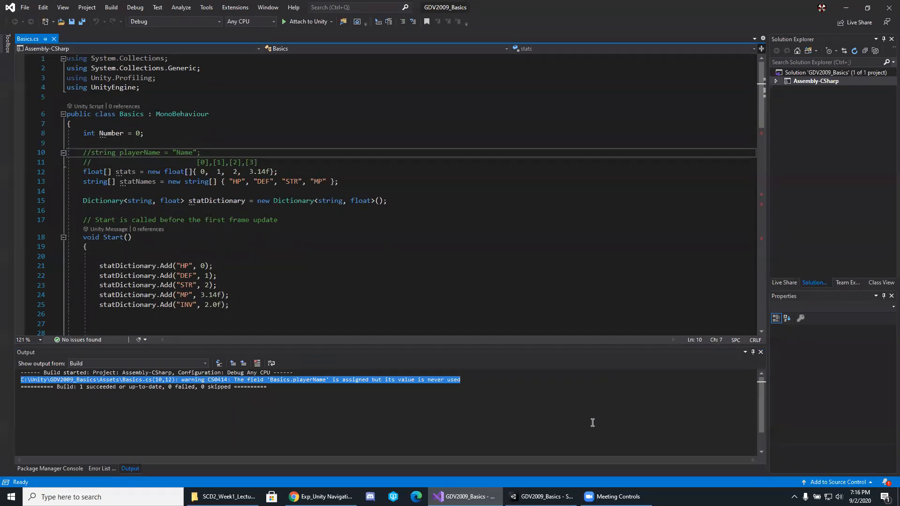
click(549, 292)
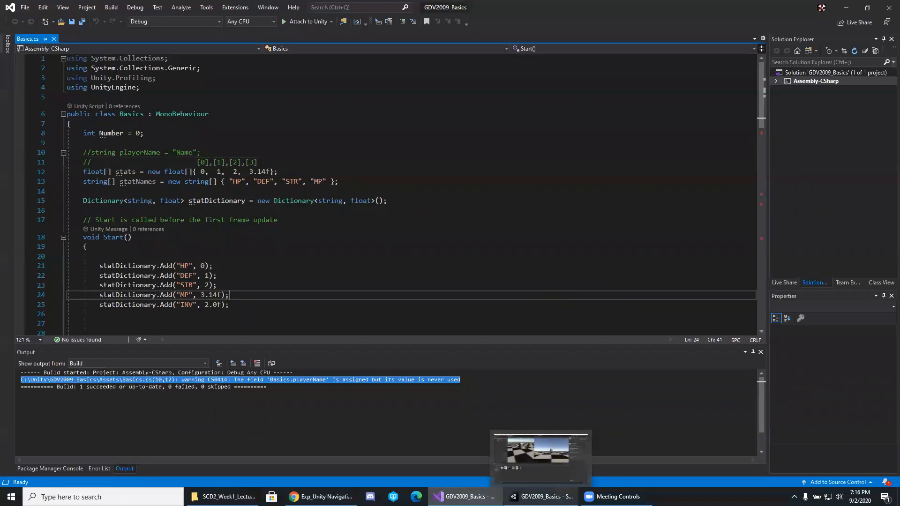
click(542, 497)
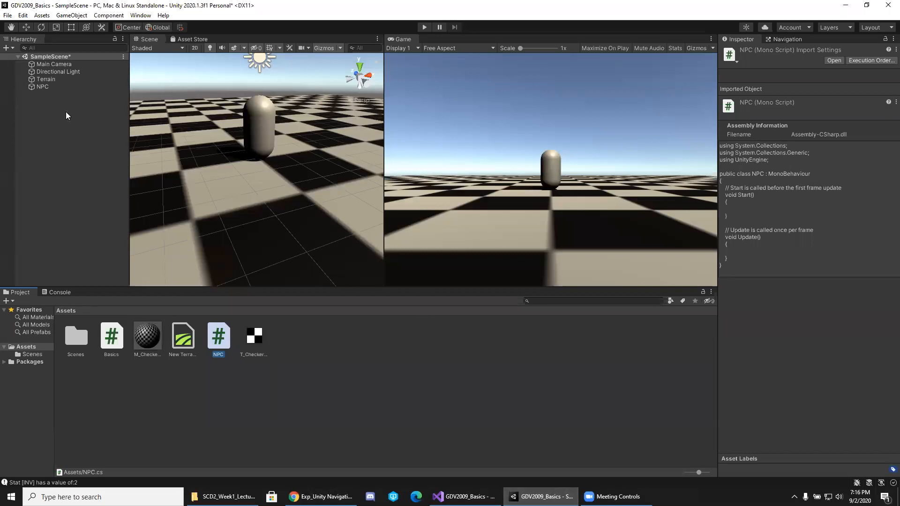
Examine the Terrain object's settings, from its basic and mesh resolution values down to its Terrain Collider
click(54, 80)
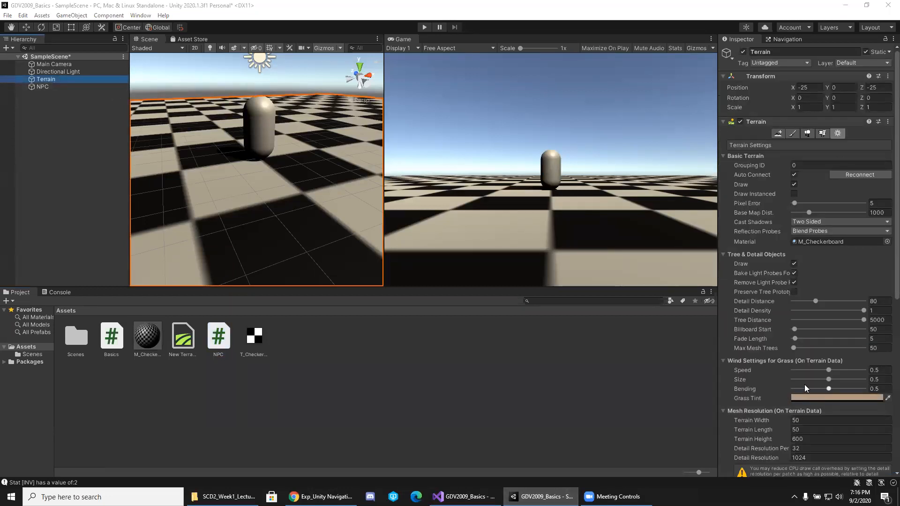
scroll(805, 385, down, 10)
scroll(802, 386, up, 10)
scroll(845, 245, down, 10)
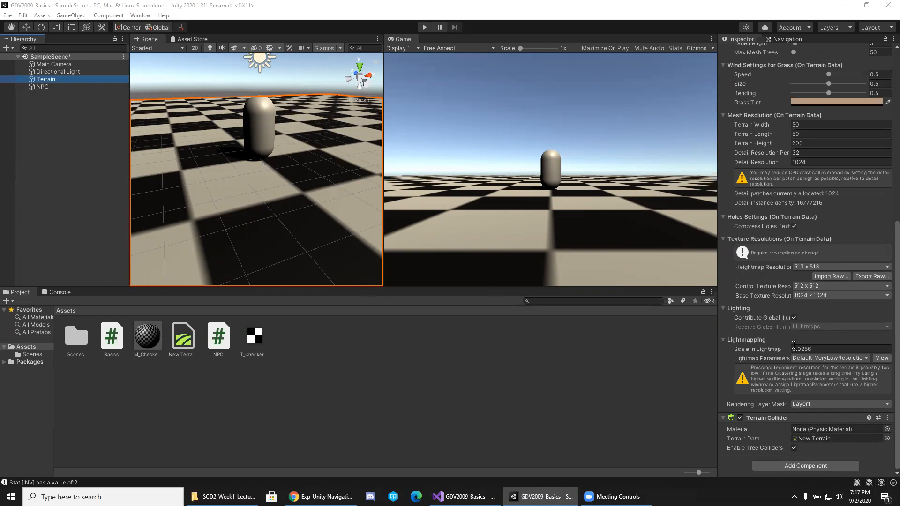
scroll(795, 346, up, 3)
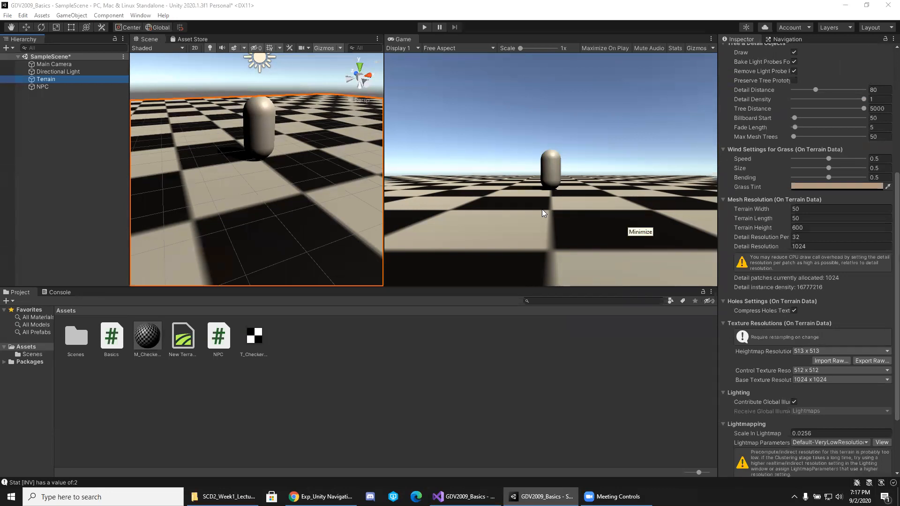
Switch to Visual Studio and open NPC.cs from the Assets folder of the Assembly-CSharp project
click(464, 497)
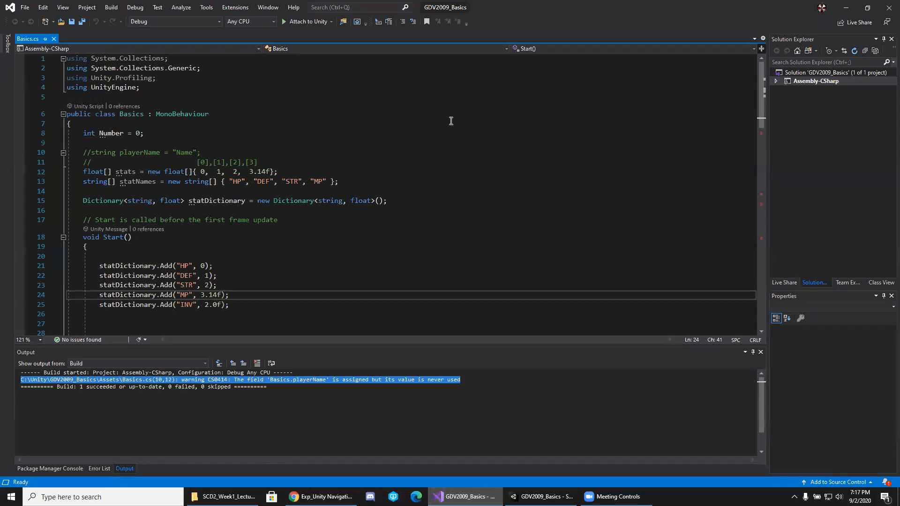
click(780, 80)
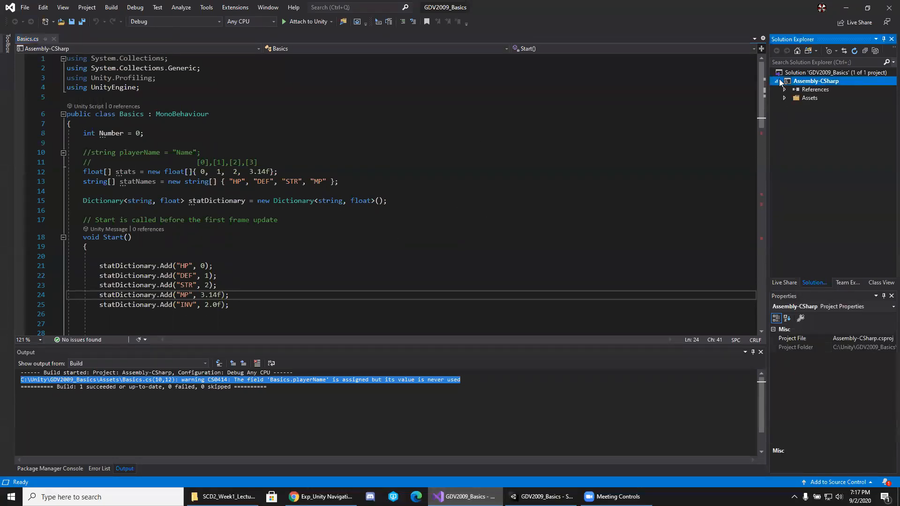
click(787, 96)
double_click(814, 116)
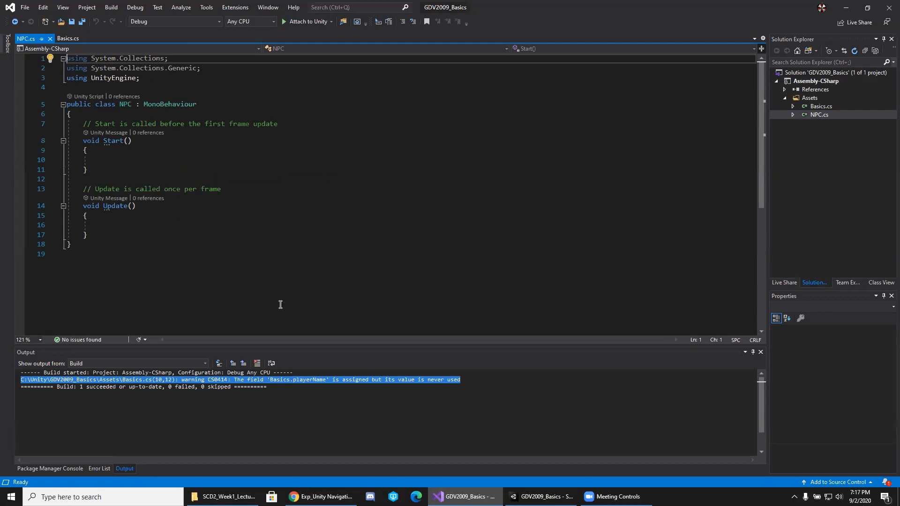
click(618, 497)
click(139, 231)
click(140, 160)
click(155, 90)
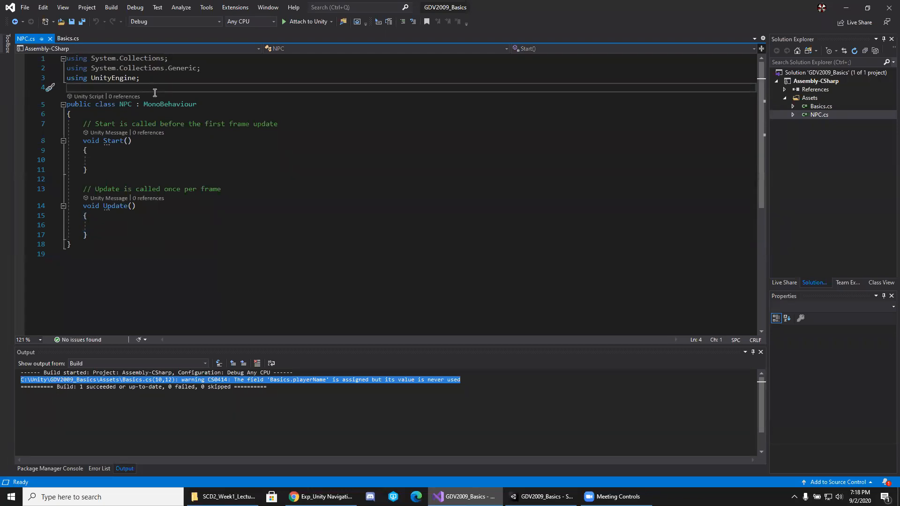
Add the attribute [RequireComponent(typeof(NavMeshAgent))] above the NPC class, including the using UnityEngine.AI directive
key(Return)
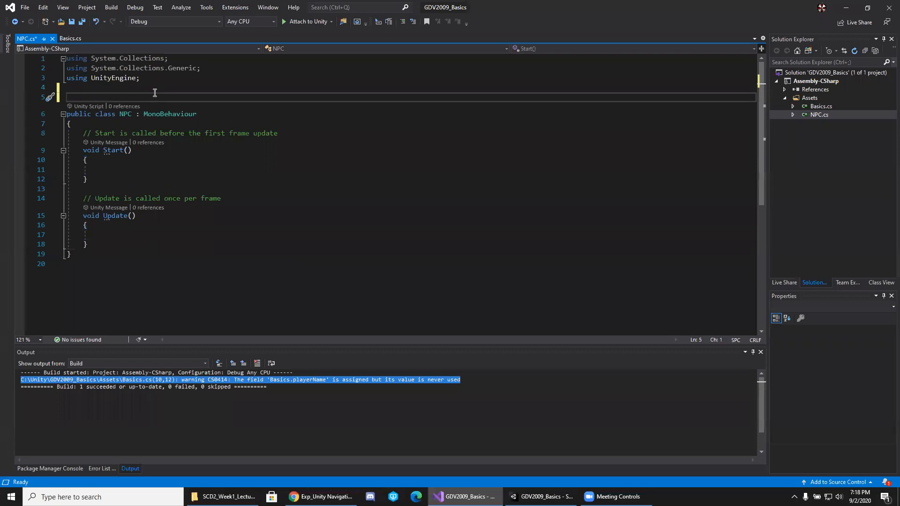
text([RequireComponent)
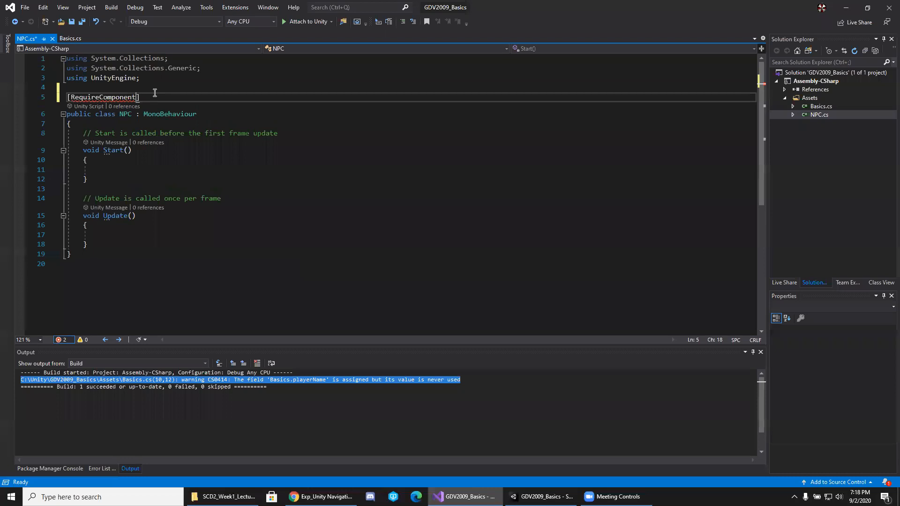
text(()
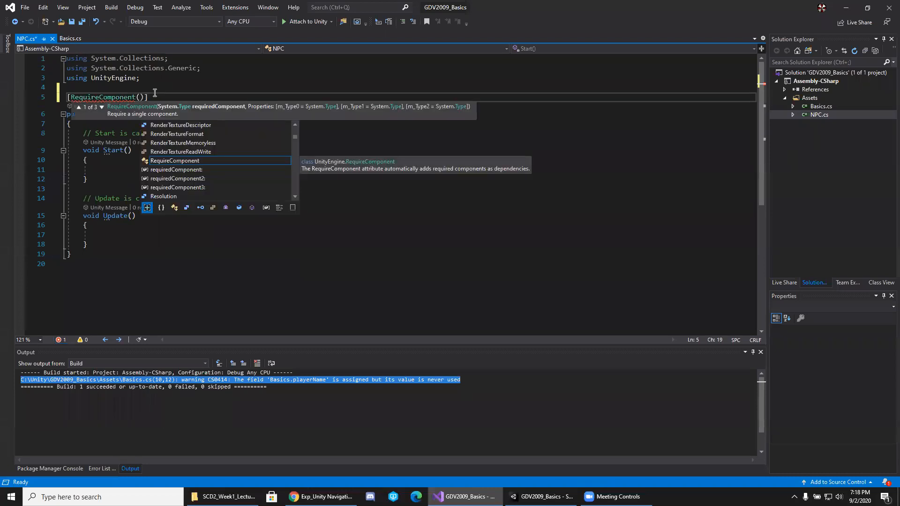
text(type)
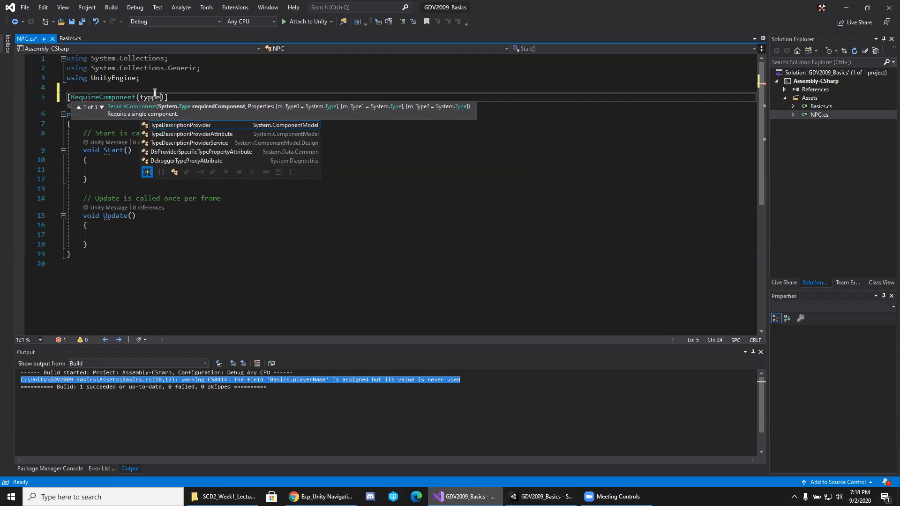
key(BackSpace)
text(eof()
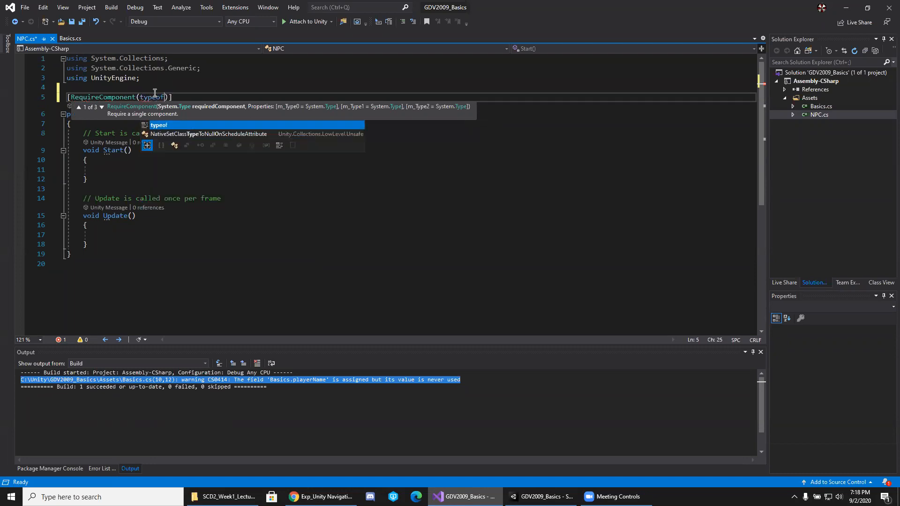
text(NavMe)
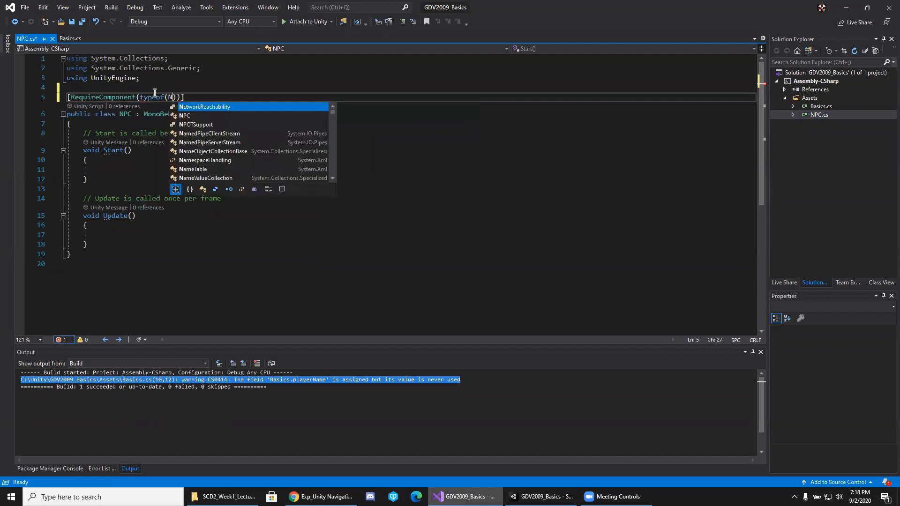
text(shAgent)
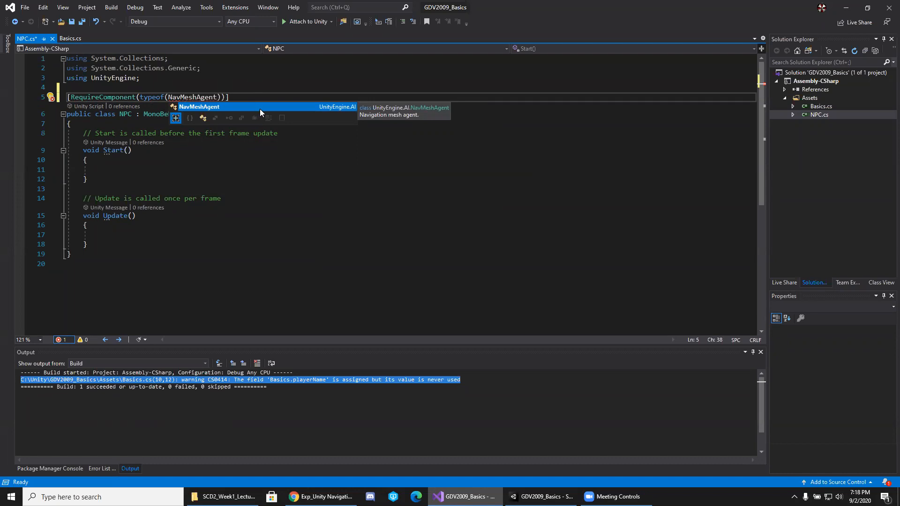
double_click(344, 108)
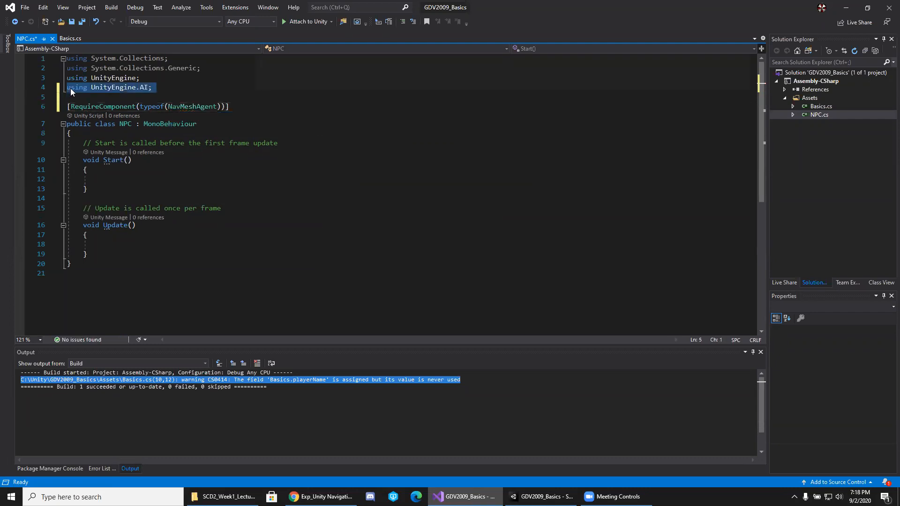
Examine the UnityEngine.AI directive and the RequireComponent attribute with its NavMeshAgent type above the NPC class
drag(67, 88, 213, 107)
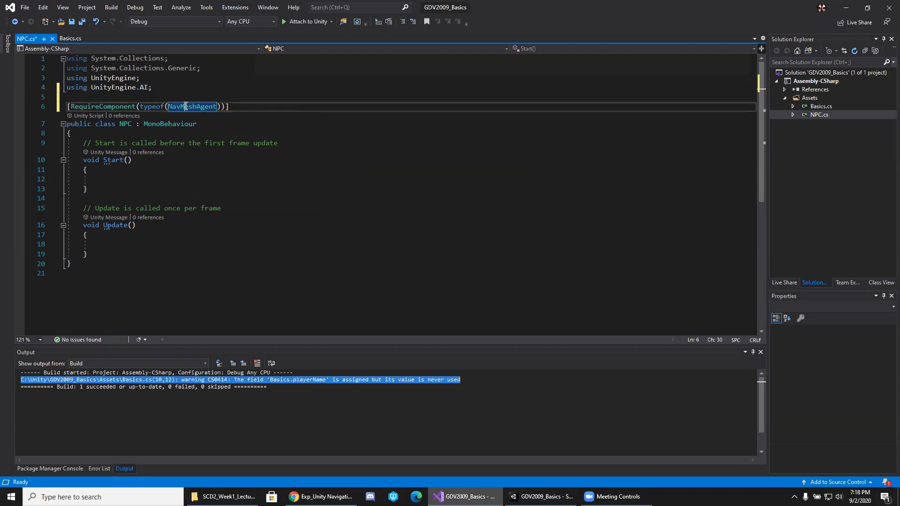
click(113, 87)
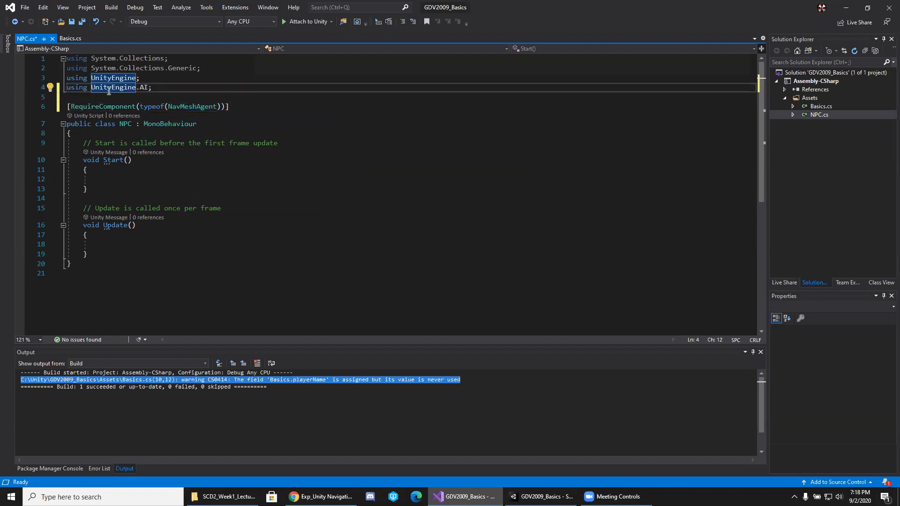
click(164, 88)
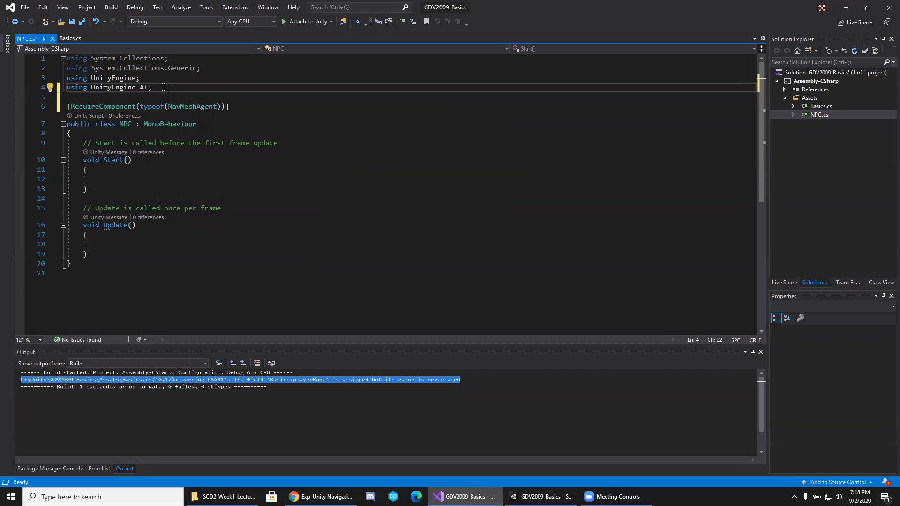
click(108, 97)
click(88, 107)
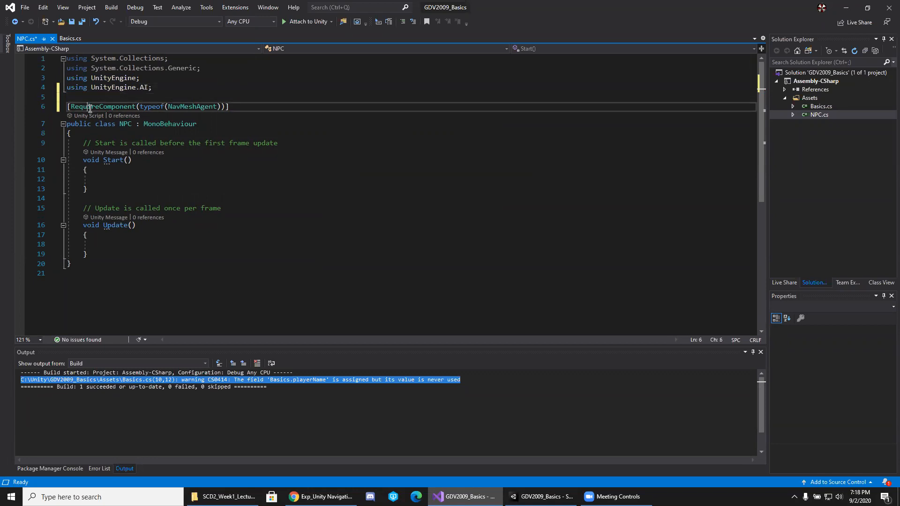
click(128, 124)
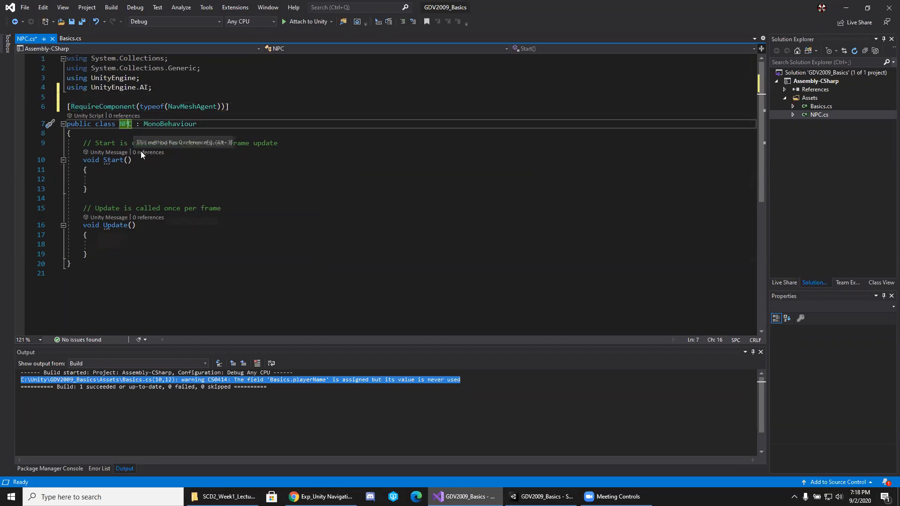
click(106, 107)
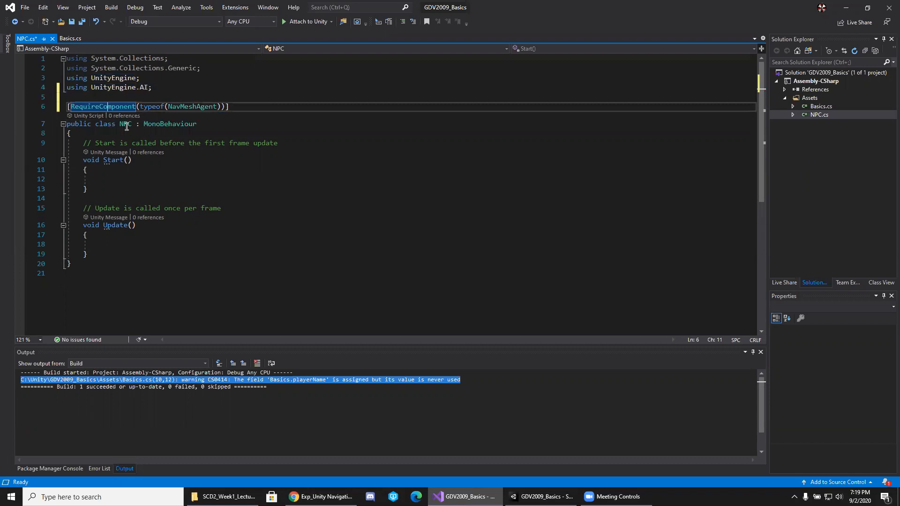
click(181, 107)
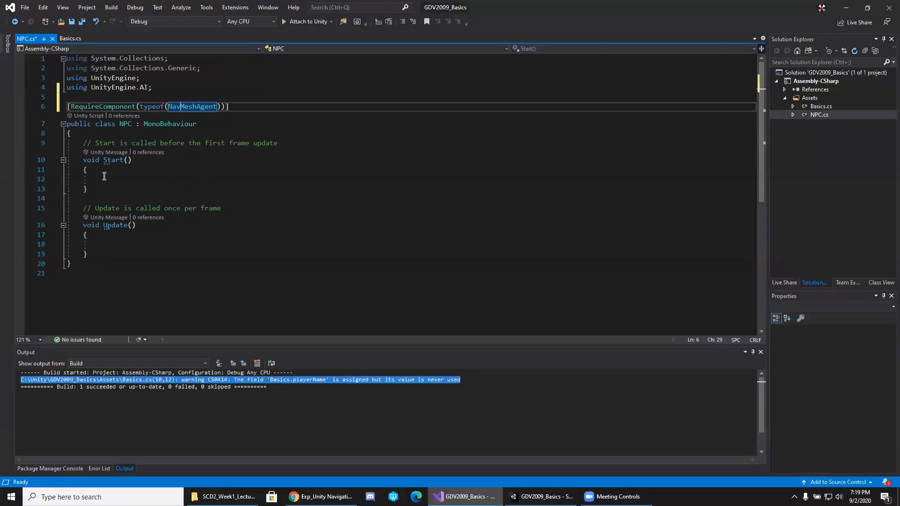
Declare the field NavMeshAgent nav = null; at the start of the NPC class body
click(143, 140)
click(143, 134)
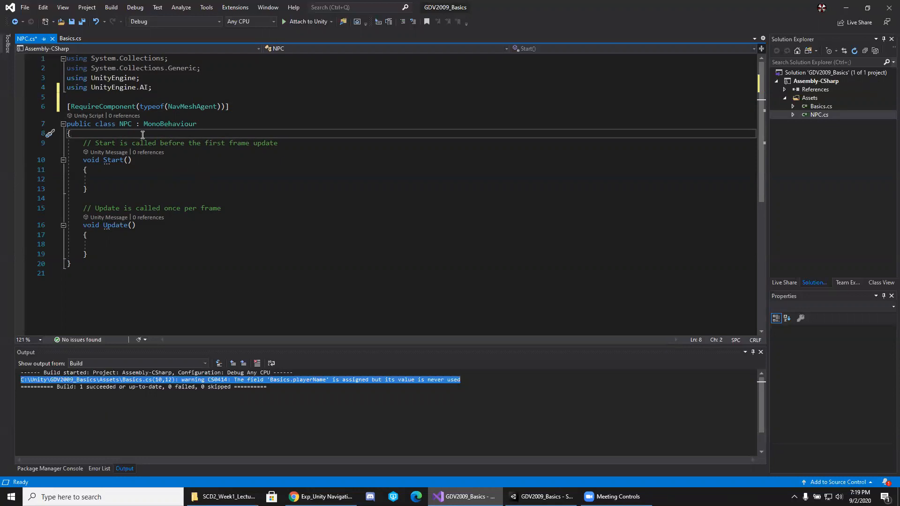
key(Return)
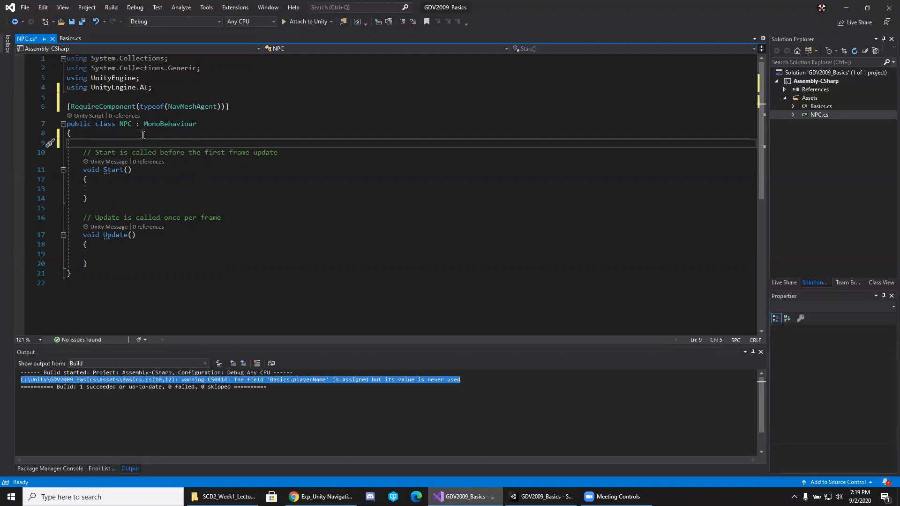
text(Na)
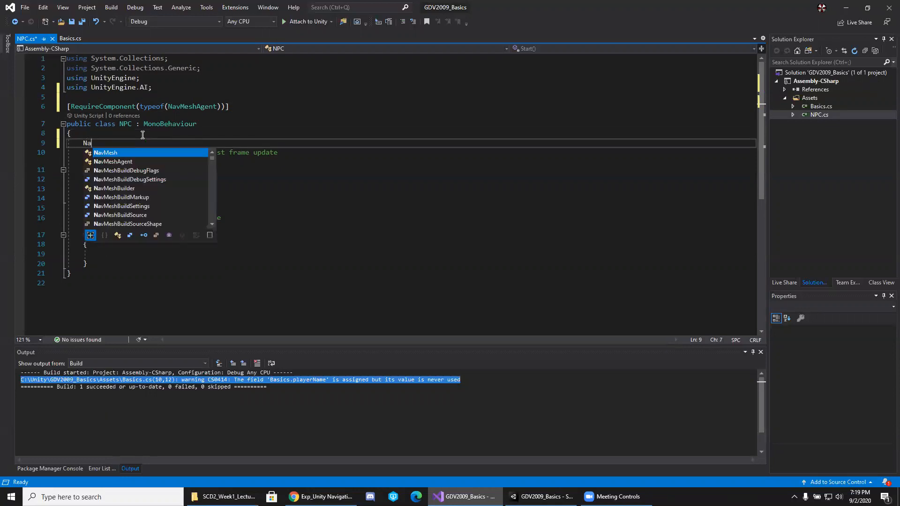
key(Down)
key(Tab)
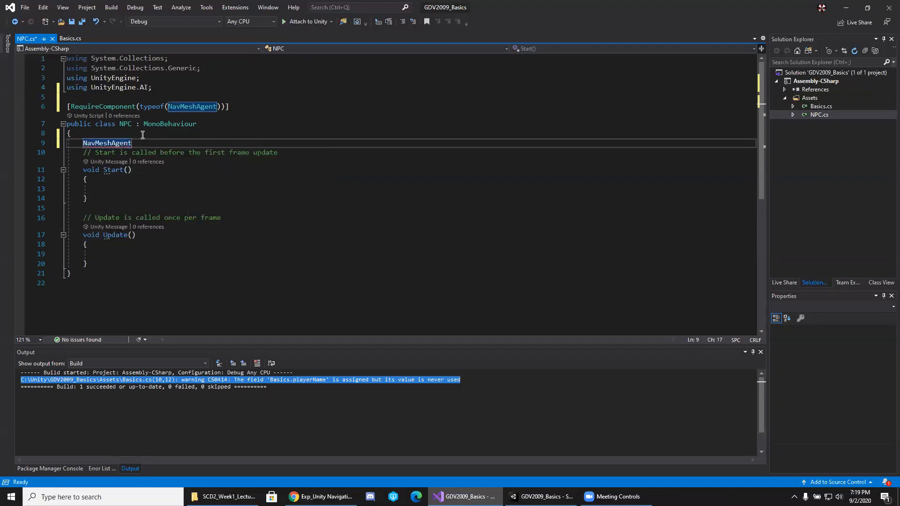
text(nav)
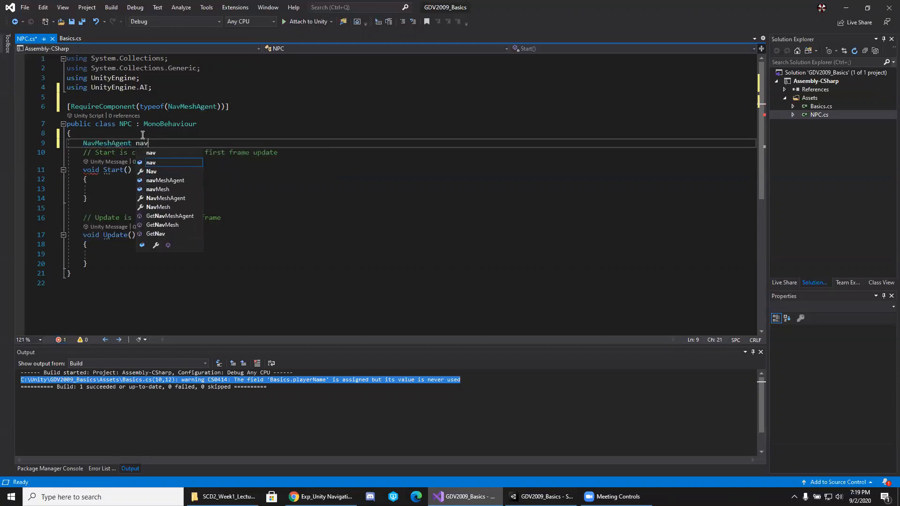
text( = null;)
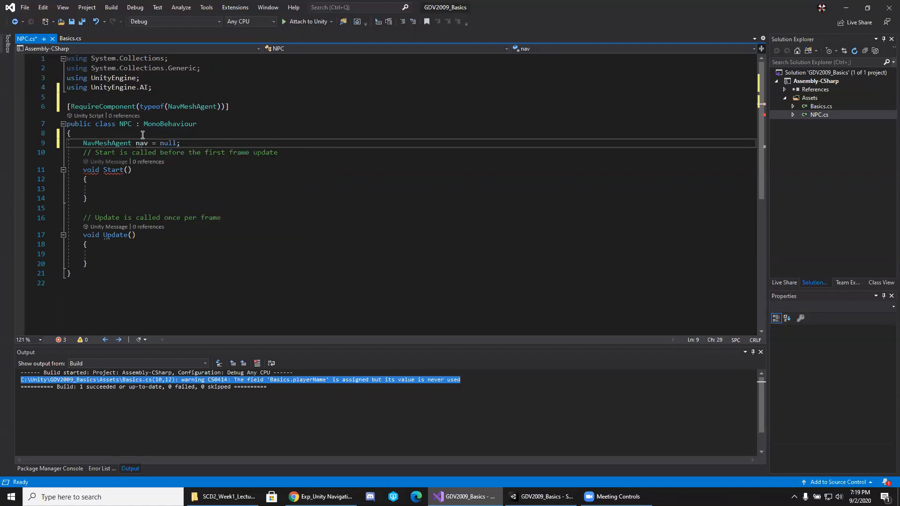
Assign nav = GetComponent<NavMeshAgent>(); inside the Start method and save all files
click(129, 188)
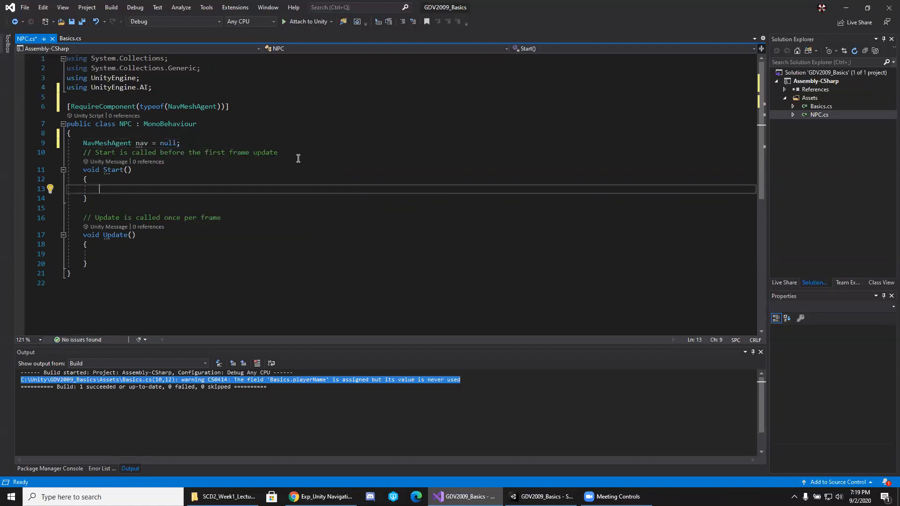
text(nav)
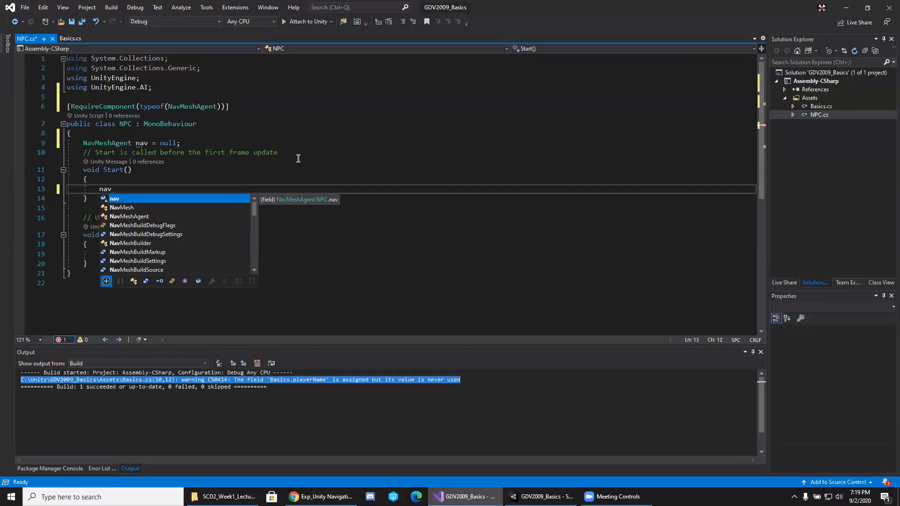
text( = Get)
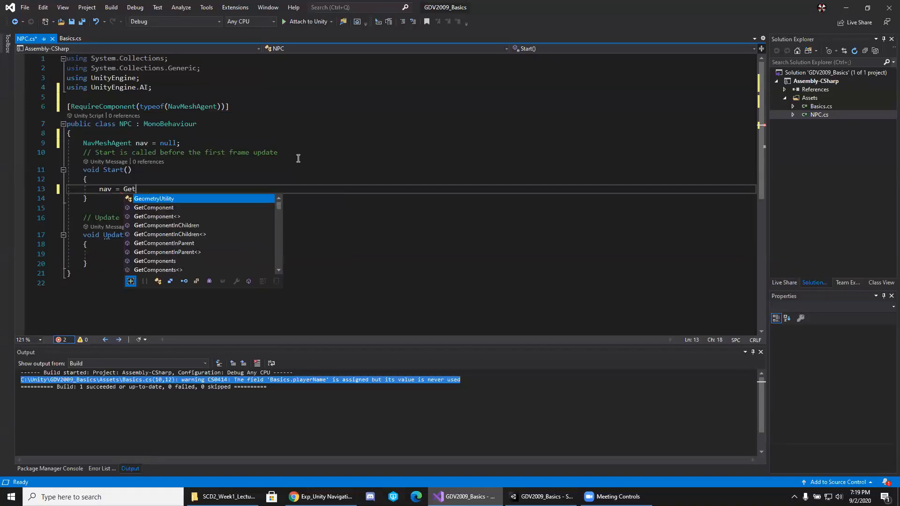
key(Tab)
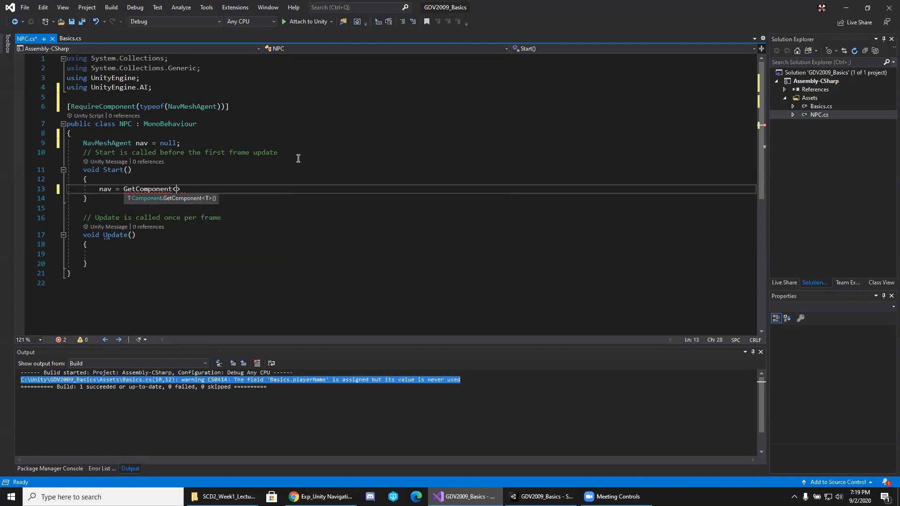
text(NavMeshAgent)
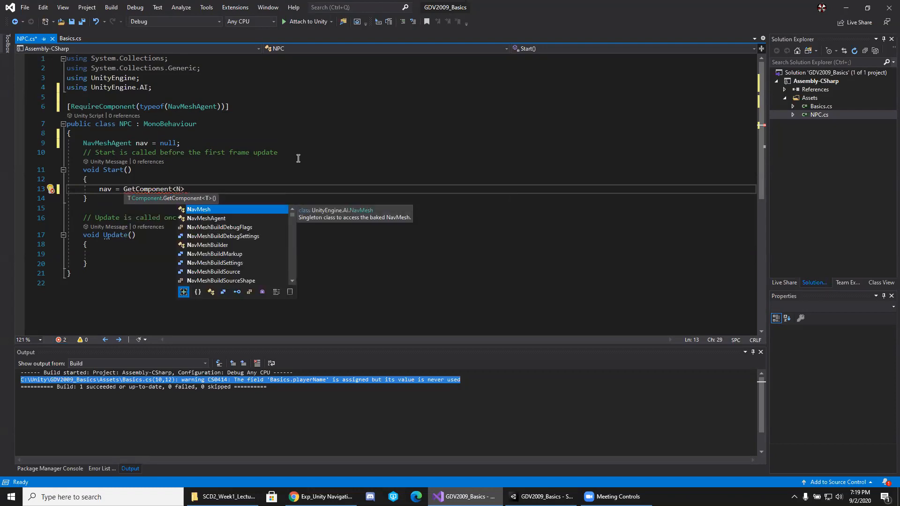
key(Tab)
text(>();)
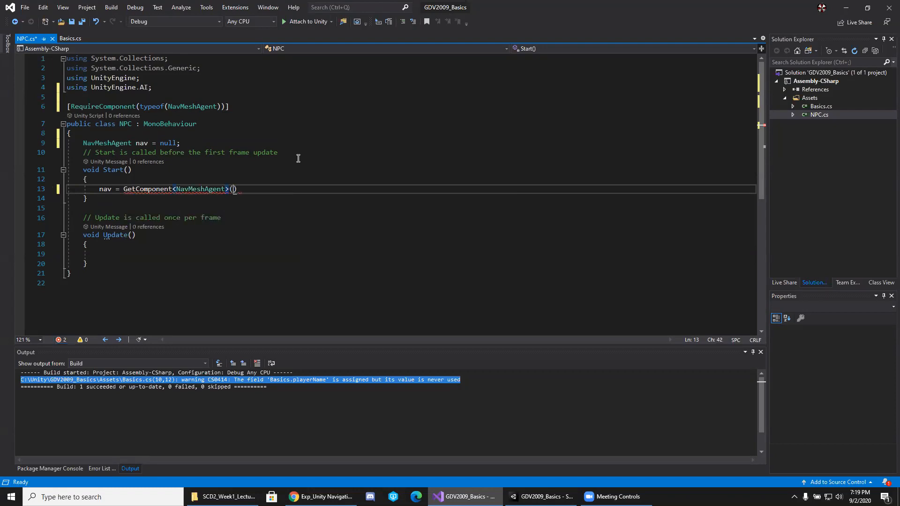
click(273, 208)
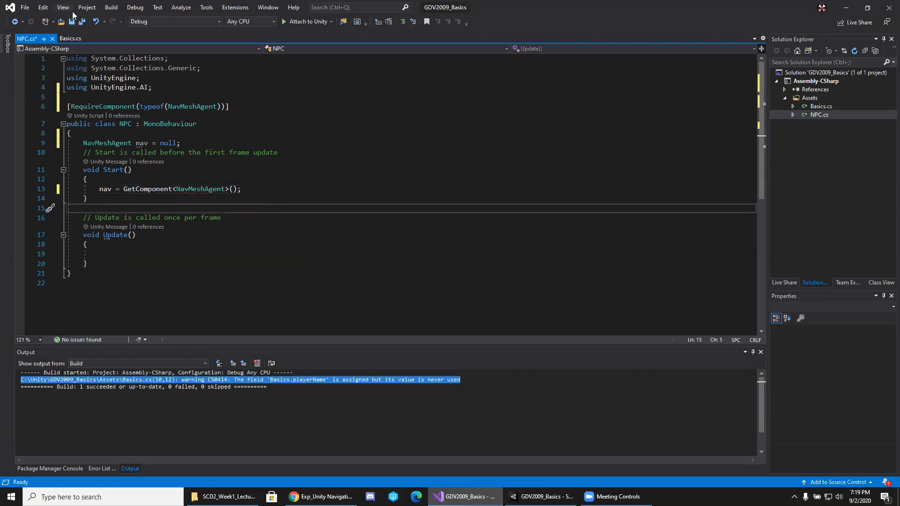
click(82, 22)
Begin a nav.SetDestination( call in the Start method, one blank line below the GetComponent assignment
click(270, 192)
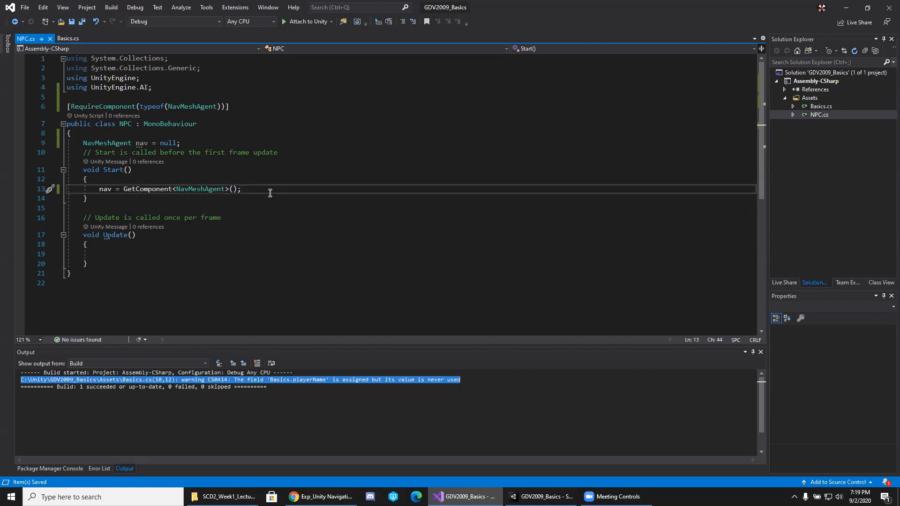
key(Return)
key(Return)
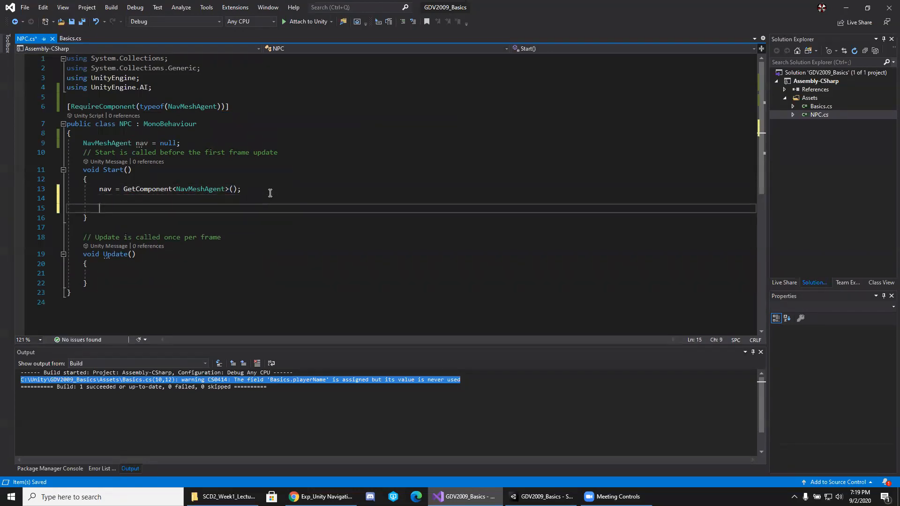
text(nav.)
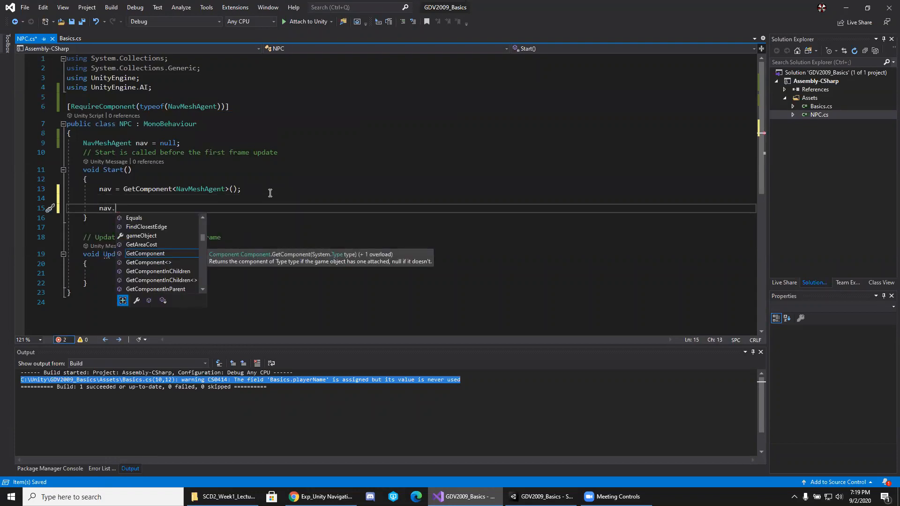
text(setdes)
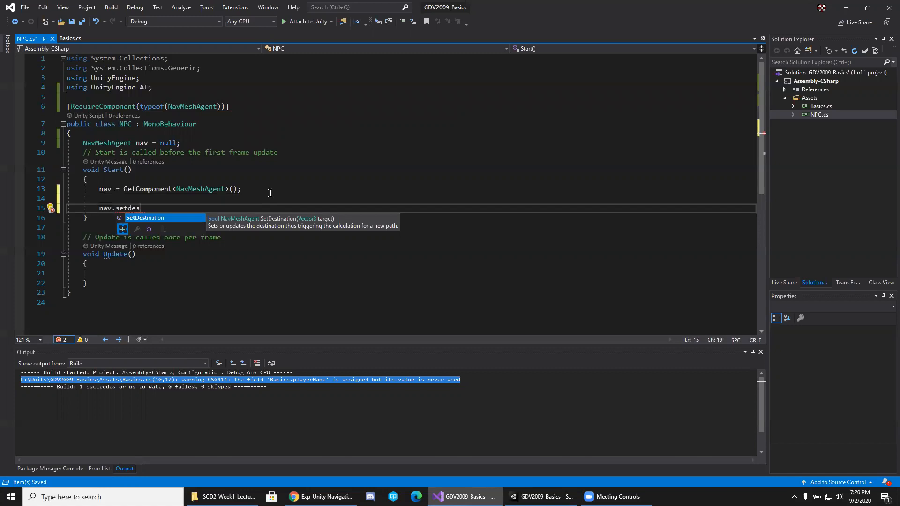
key(Tab)
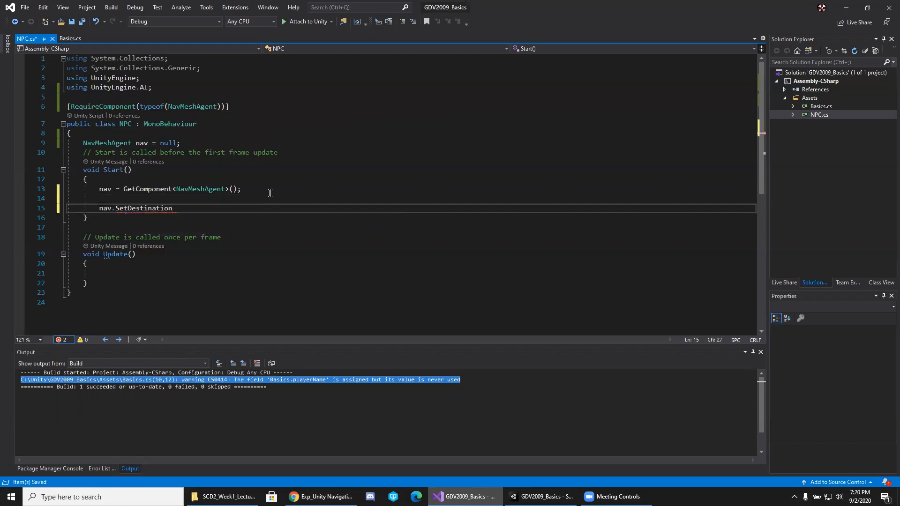
text(()
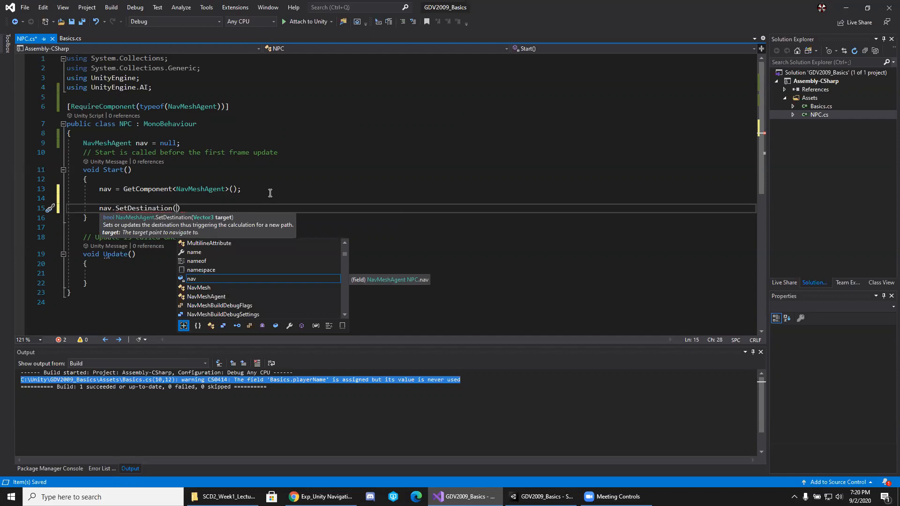
Pass Vector3.zero as the destination, complete the nav.SetDestination(Vector3.zero); statement and save NPC.cs
text(Vec)
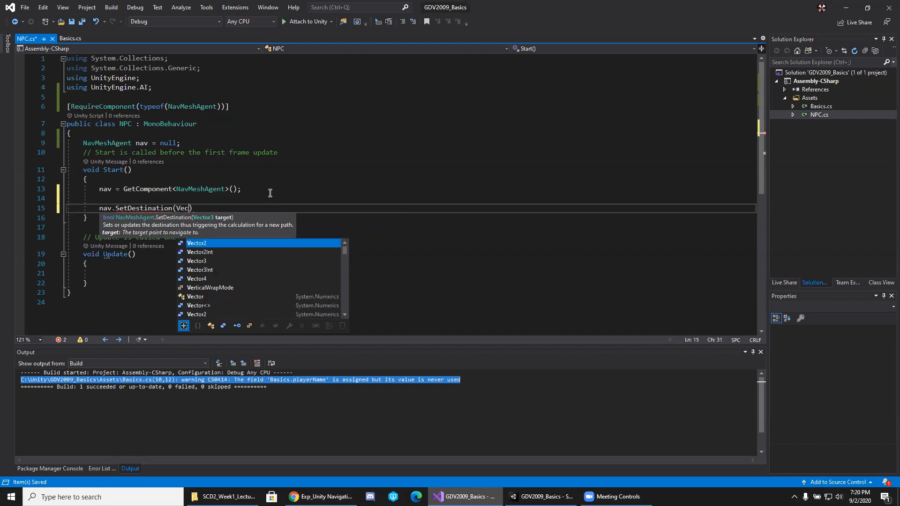
key(Down)
key(Down)
text(.)
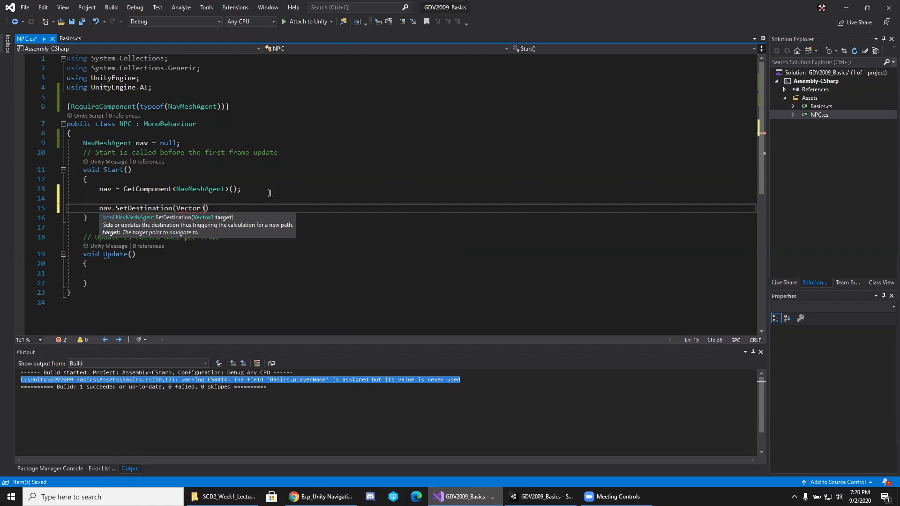
text(zer)
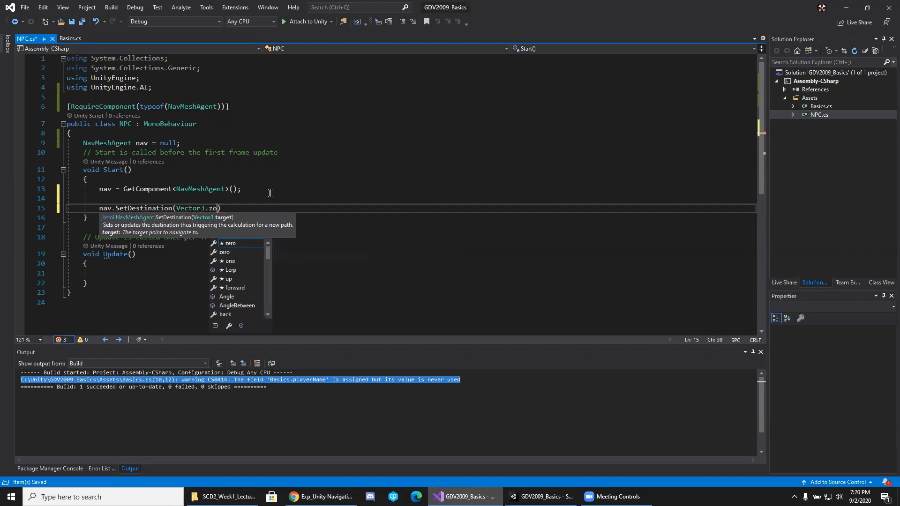
key(Tab)
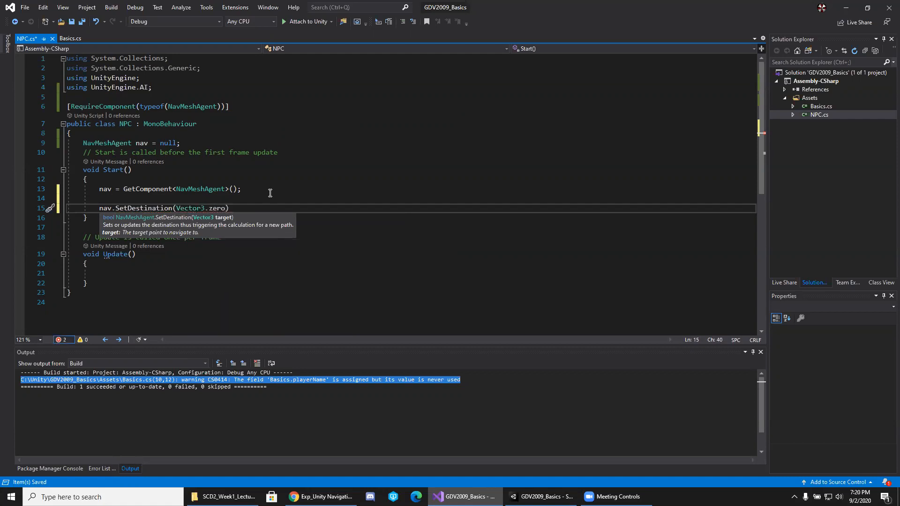
text();)
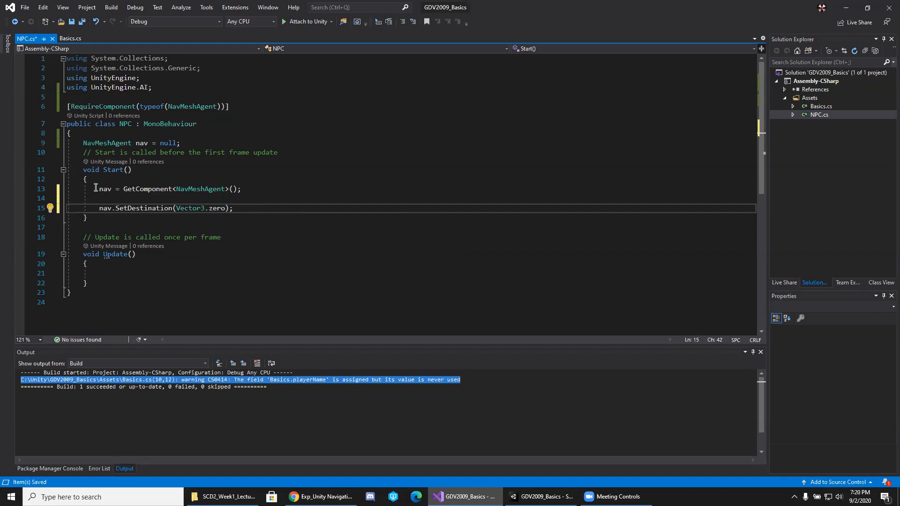
drag(95, 188, 306, 207)
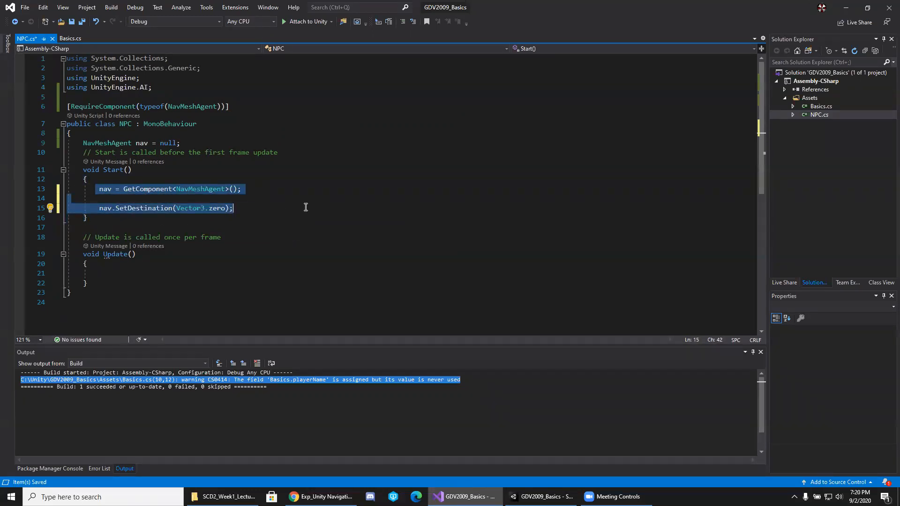
key(ctrl+s)
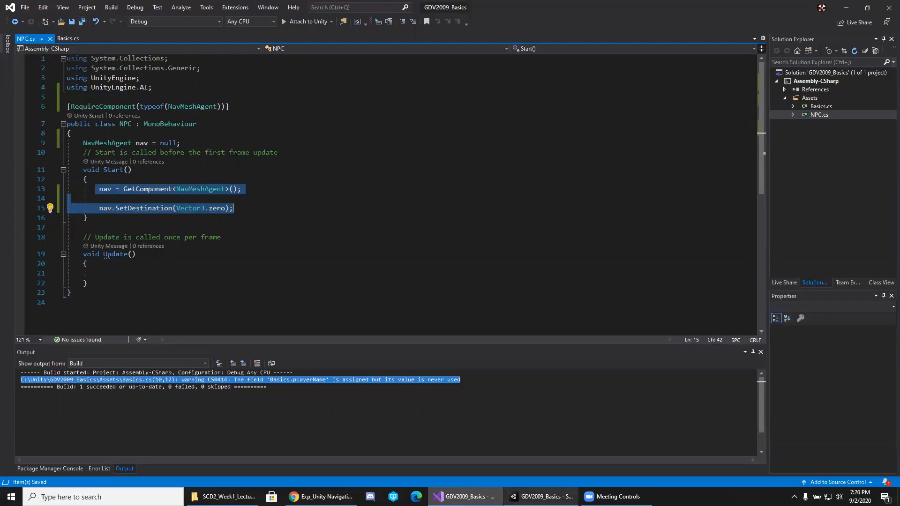
Switch to Unity, attach the NPC script to the NPC capsule and view its Nav Mesh Agent component
click(542, 497)
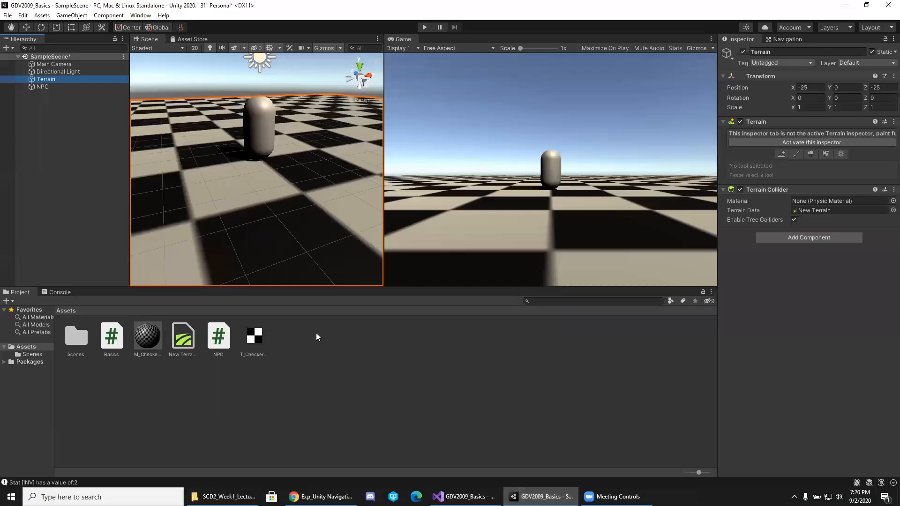
click(45, 87)
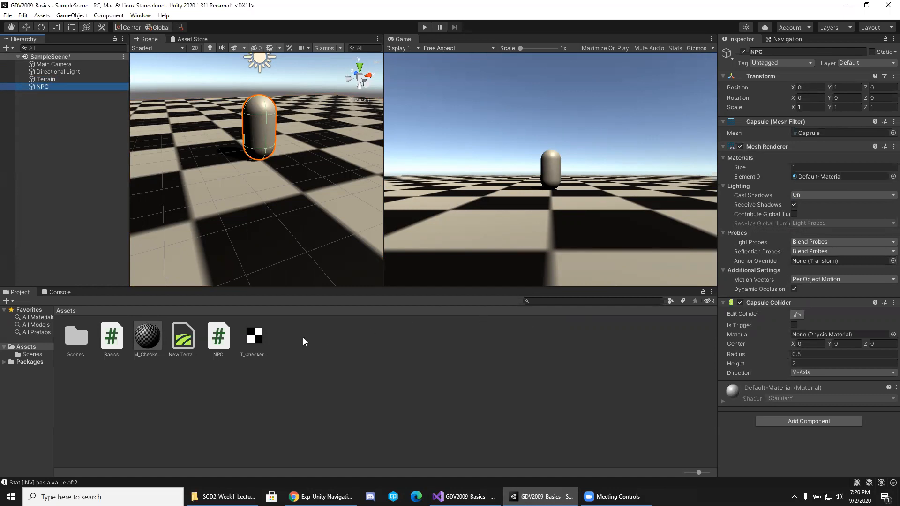
drag(218, 337, 754, 429)
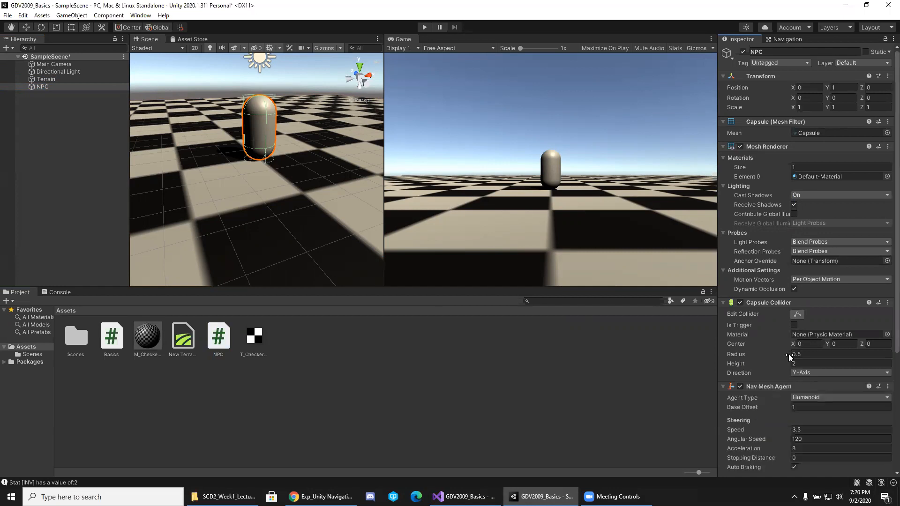
scroll(790, 357, down, 4)
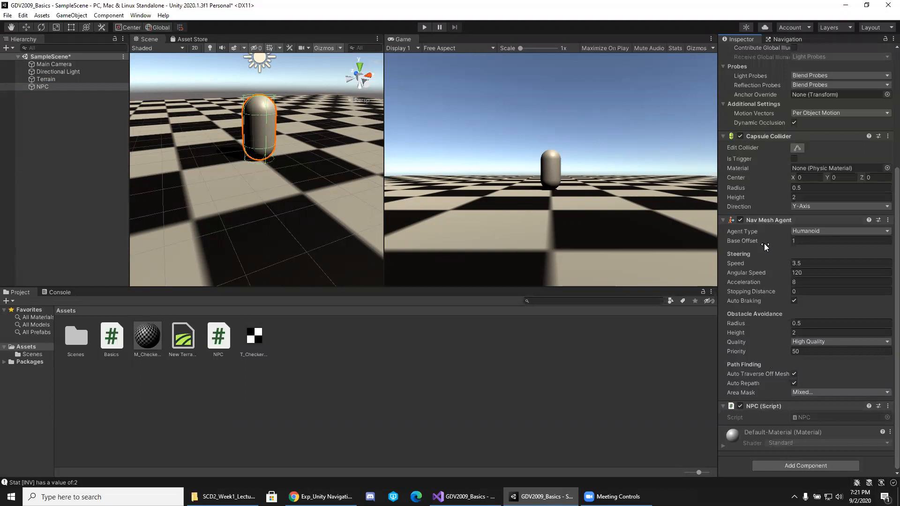
Switch to Visual Studio and examine the RequireComponent attribute, its NavMeshAgent type and the using UnityEngine.AI directive in NPC.cs
click(619, 495)
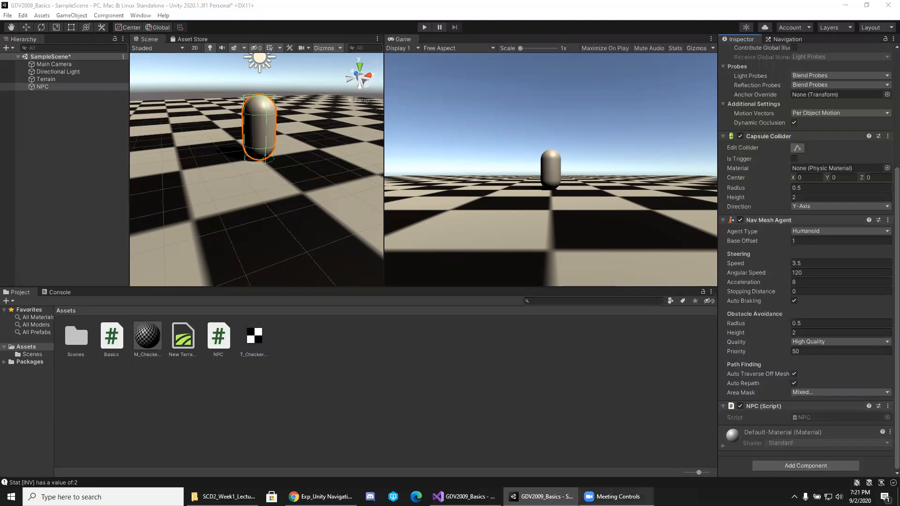
click(464, 497)
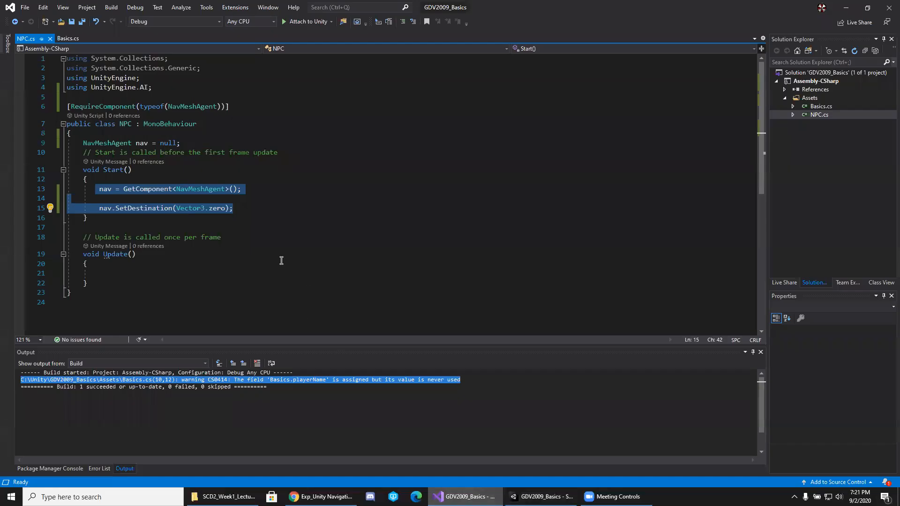
click(153, 106)
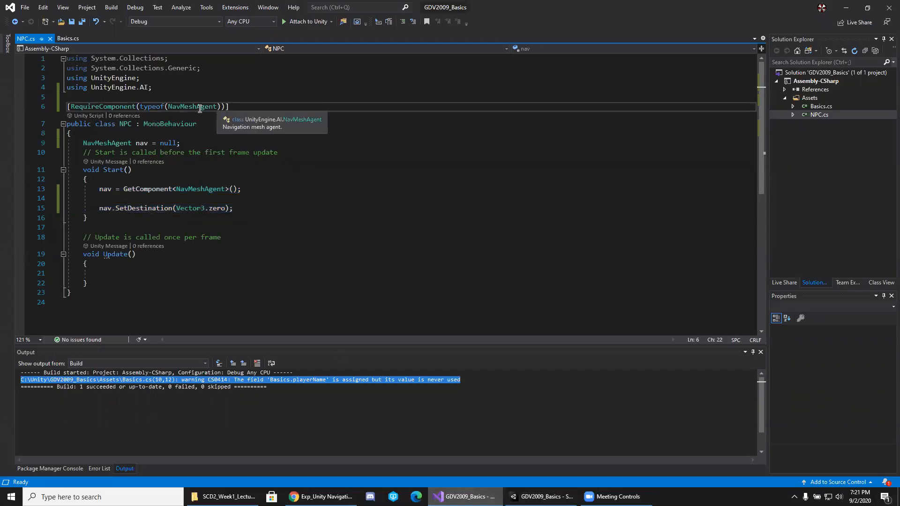
click(200, 109)
drag(193, 108, 214, 109)
click(213, 108)
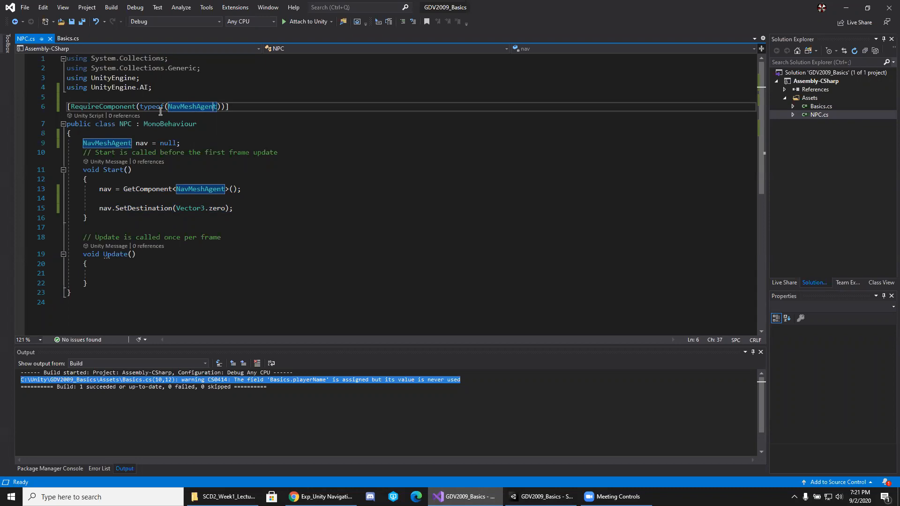
click(226, 107)
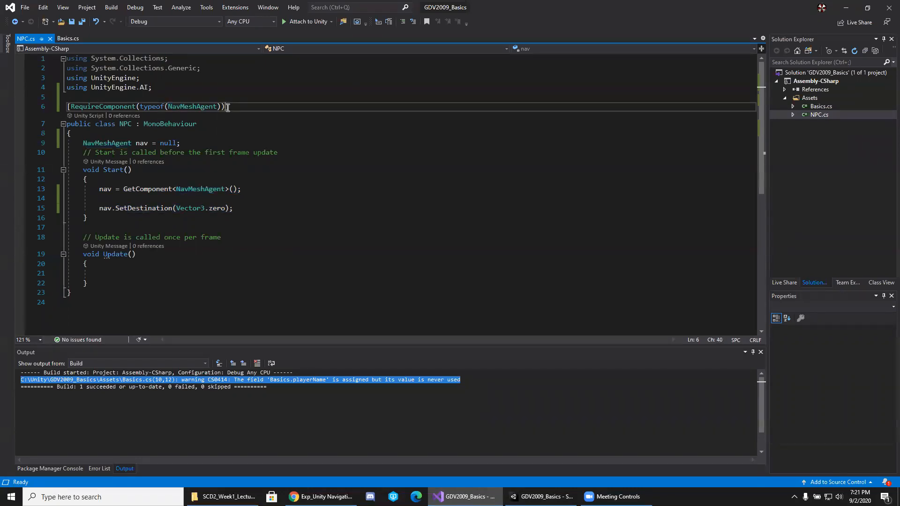
click(280, 109)
click(277, 143)
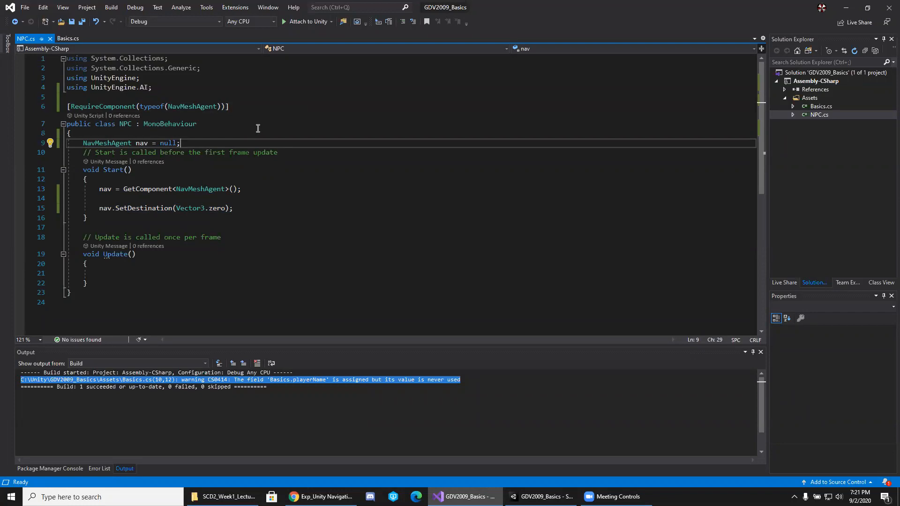
click(193, 106)
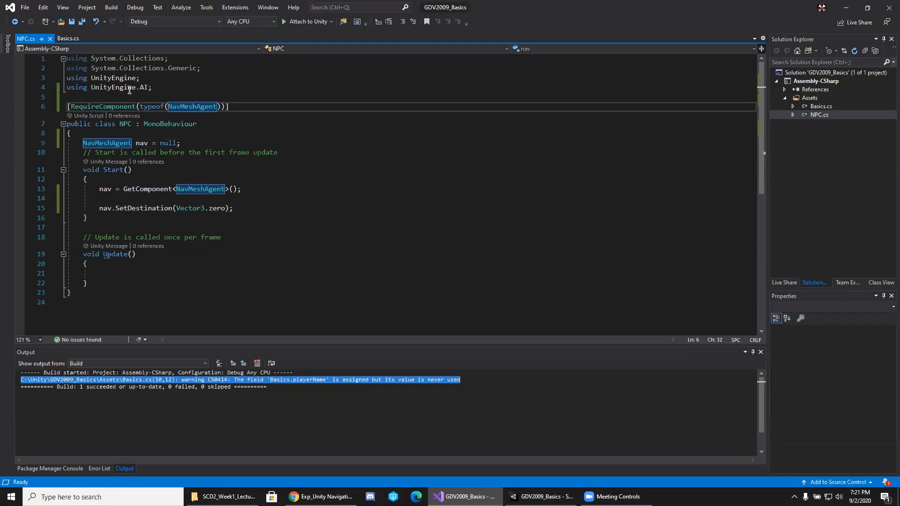
drag(69, 87, 157, 87)
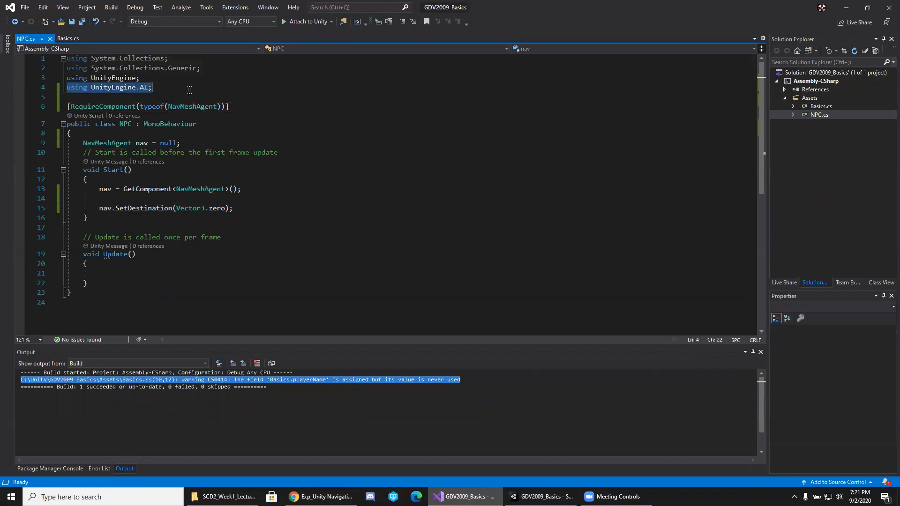
click(193, 107)
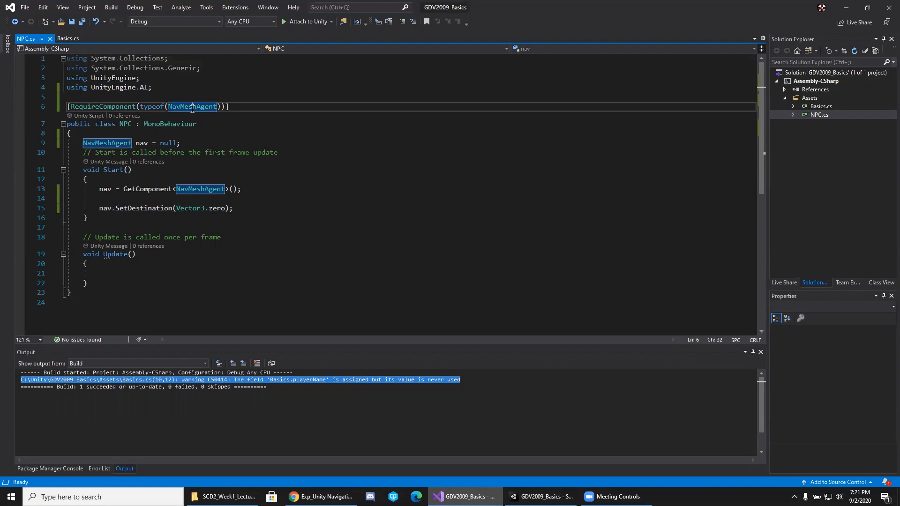
click(82, 82)
click(103, 87)
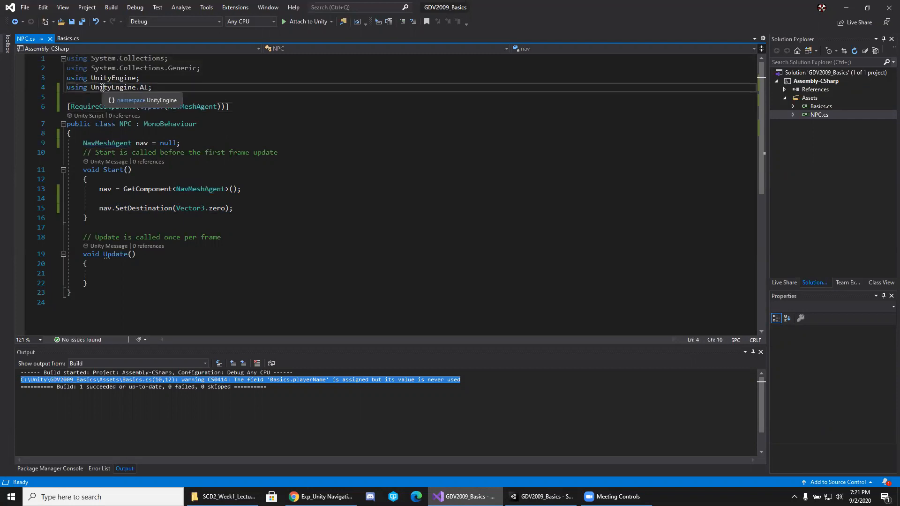
drag(172, 87, 174, 79)
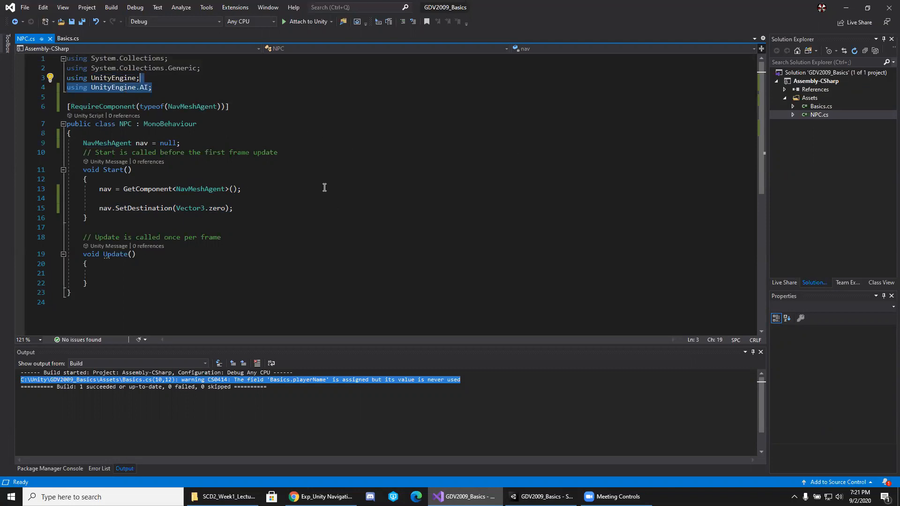
click(156, 86)
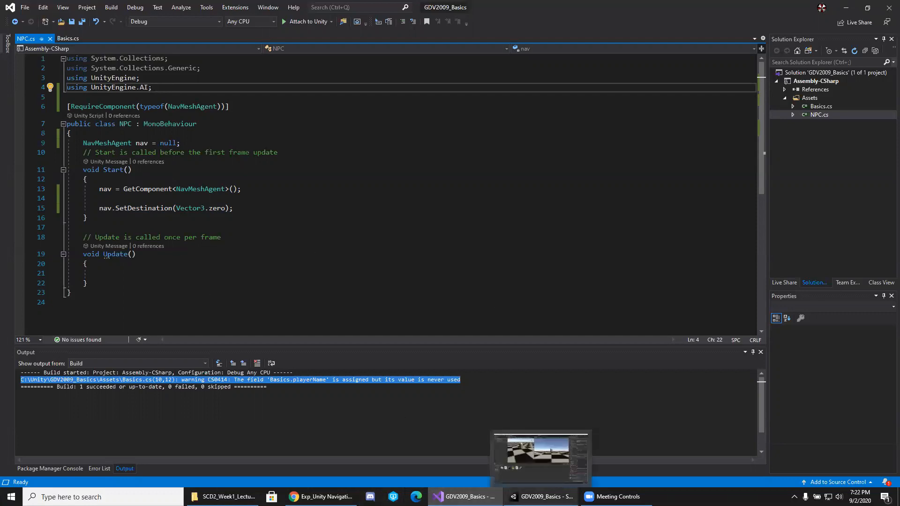
Switch to Unity, check the console log and disable the Basics script component on Main Camera
click(542, 497)
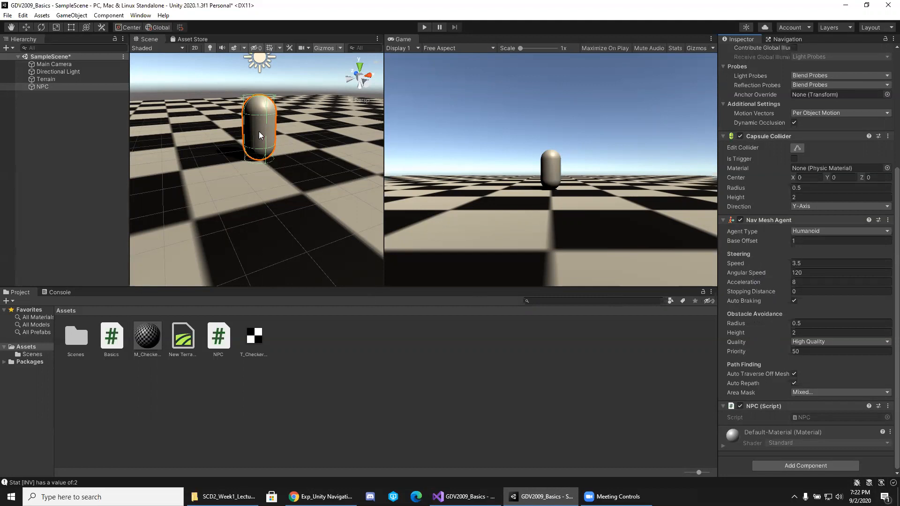
click(59, 293)
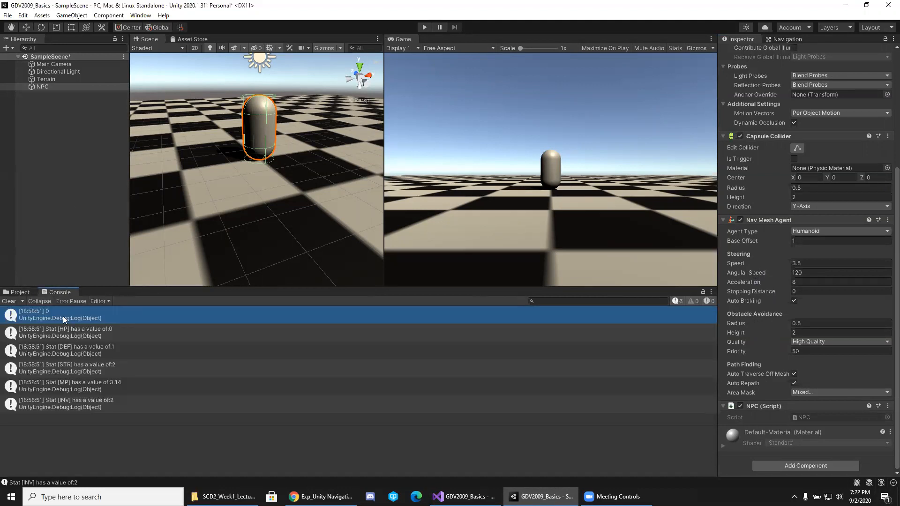
click(74, 64)
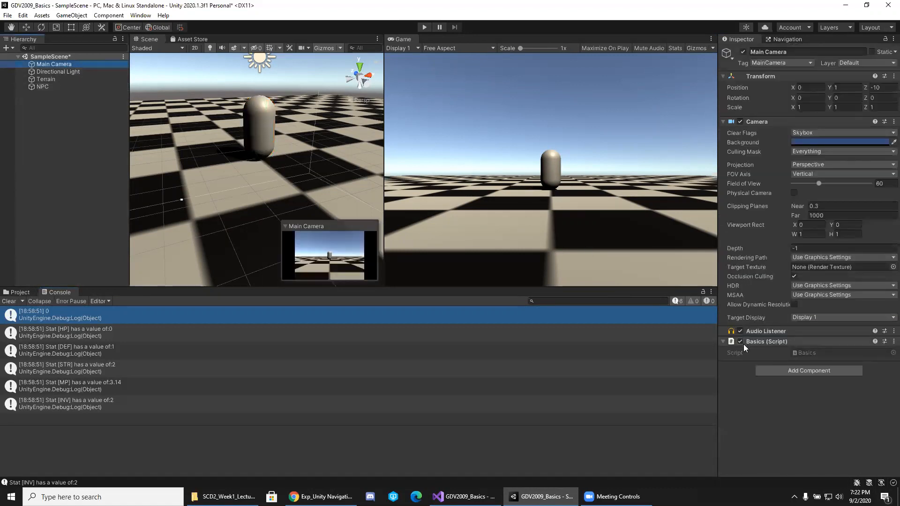
click(741, 342)
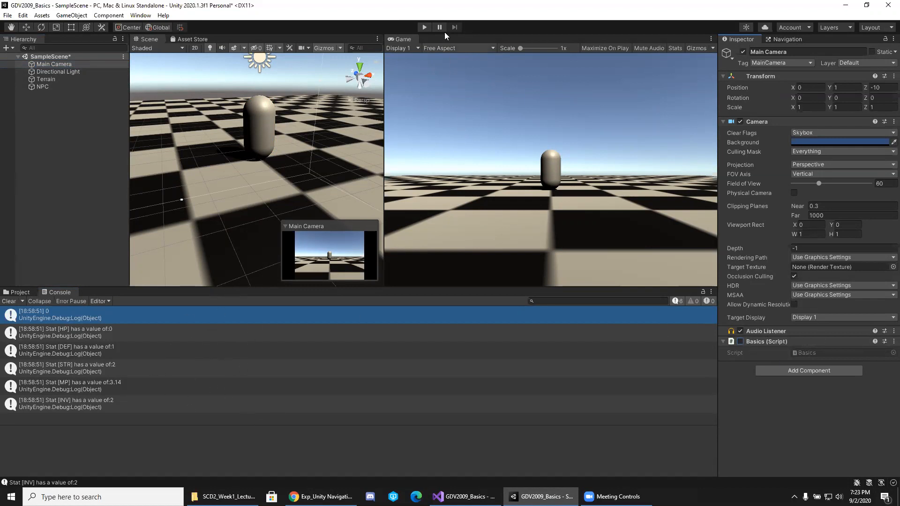
Run the scene in Play mode and read the details of the SetDestination entry in the console
click(424, 27)
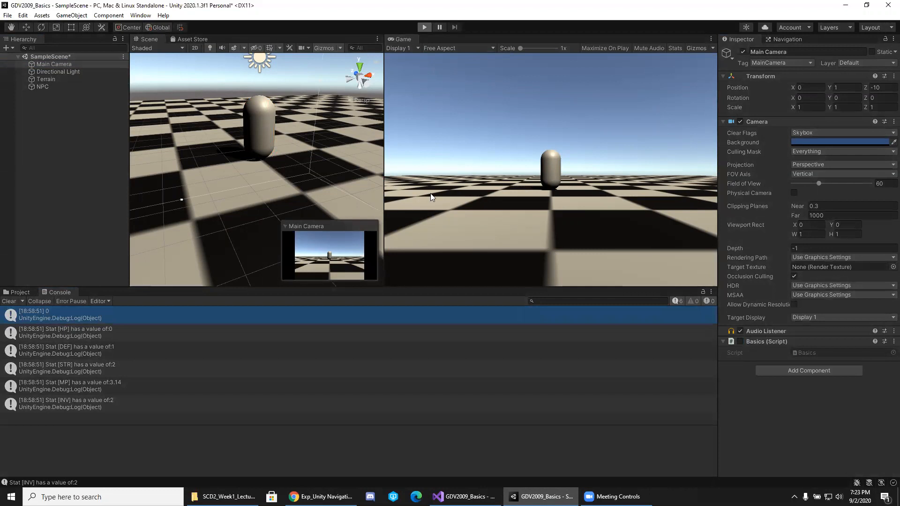
click(117, 335)
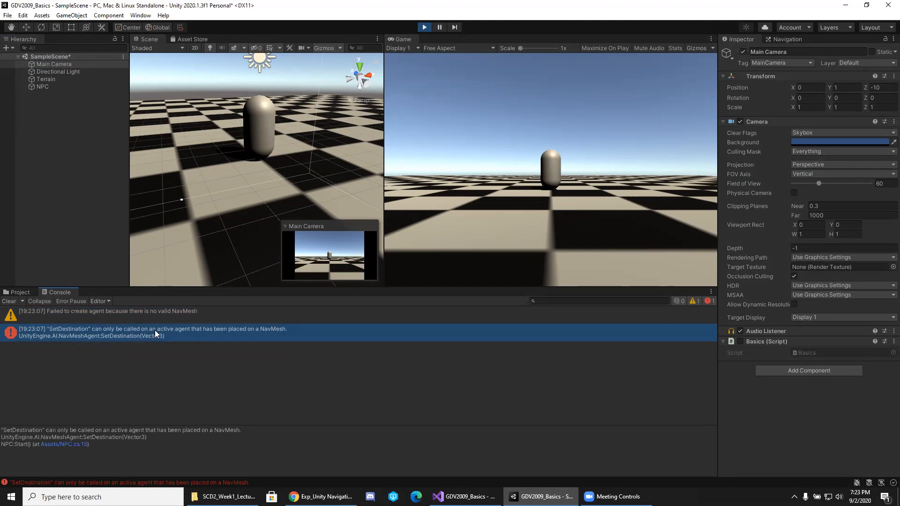
Open the AI Navigation window to access the NavMesh settings for the scene
mouse_move(271, 178)
right_down()
mouse_move(263, 187)
mouse_move(271, 188)
right_up()
key(s)
right_drag(282, 144, 295, 178)
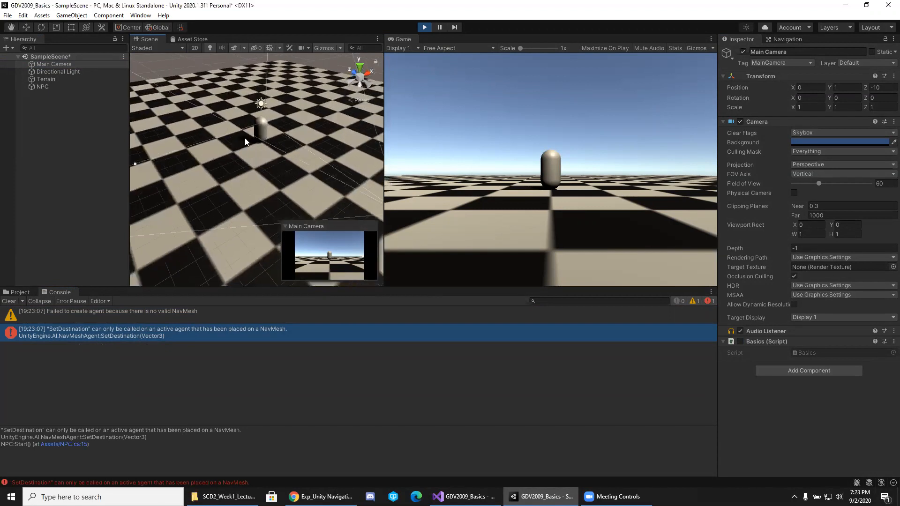
click(139, 15)
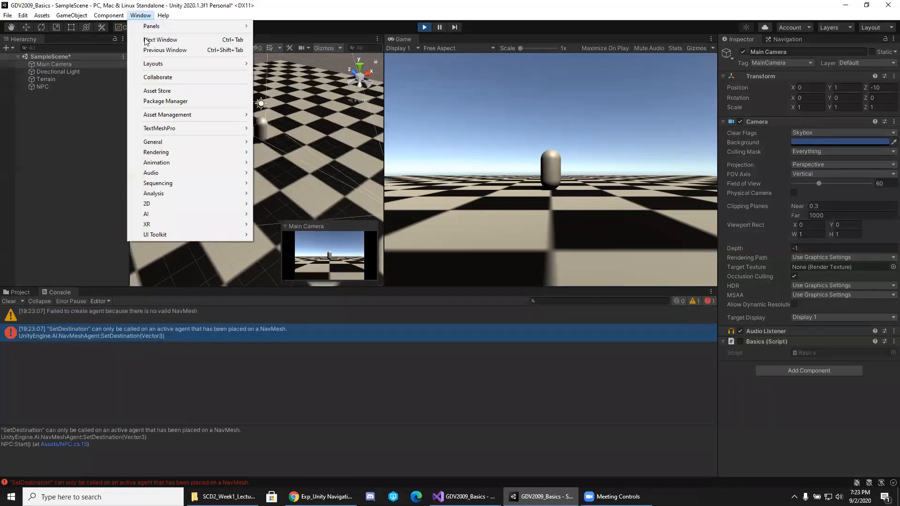
mouse_move(190, 214)
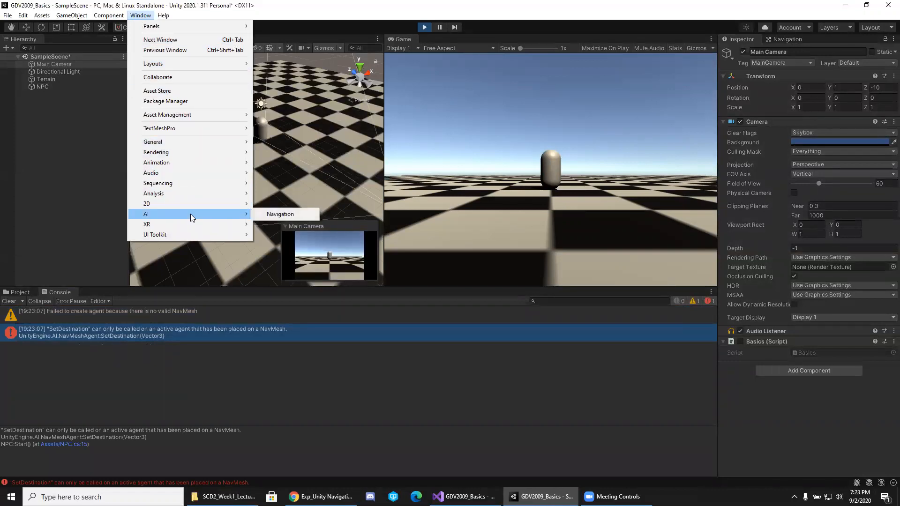
click(296, 214)
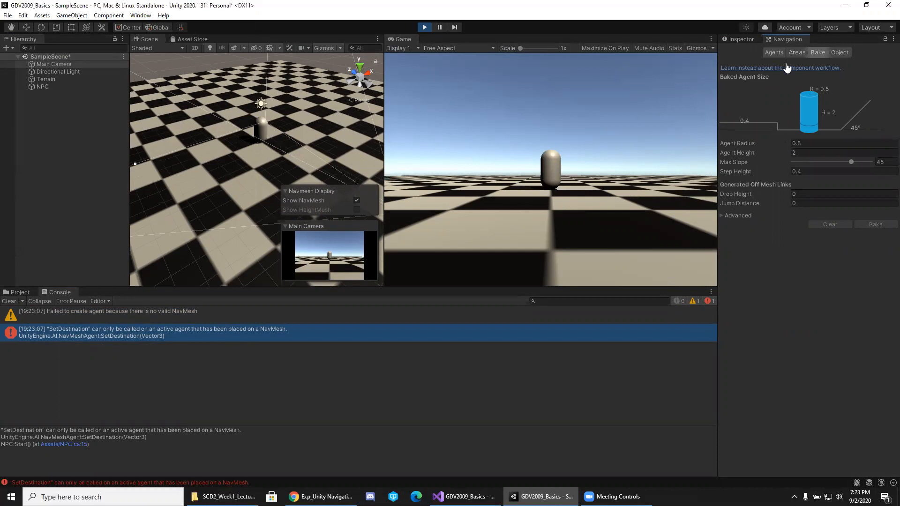
Examine the Navigation window's Agents, Areas, Bake and Object settings
click(797, 52)
click(782, 51)
click(780, 52)
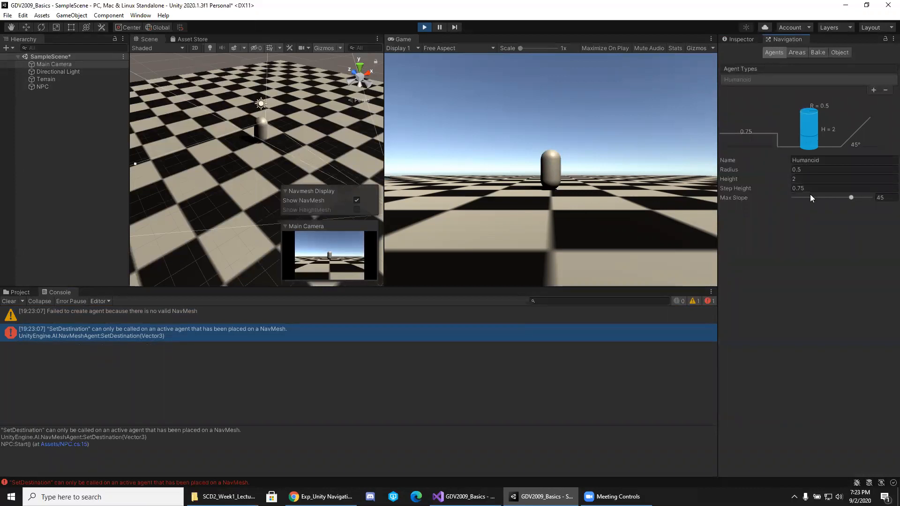
click(798, 52)
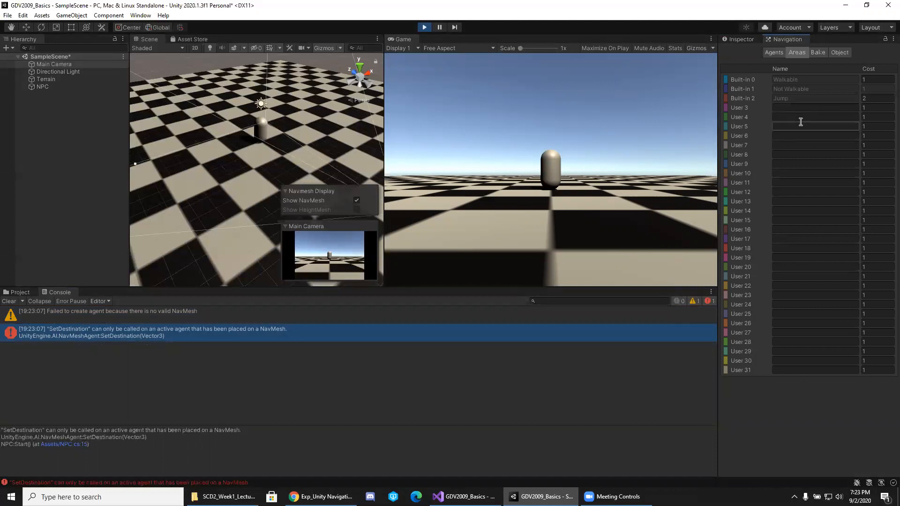
click(819, 53)
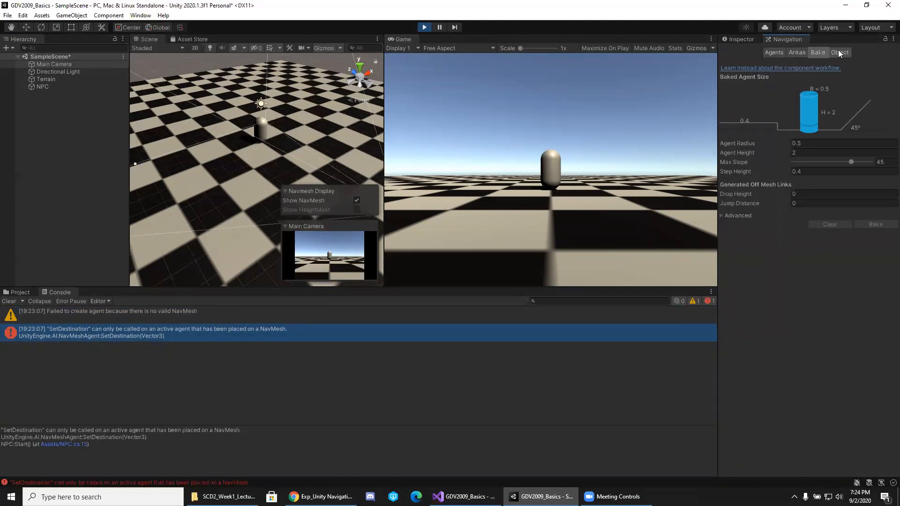
click(839, 51)
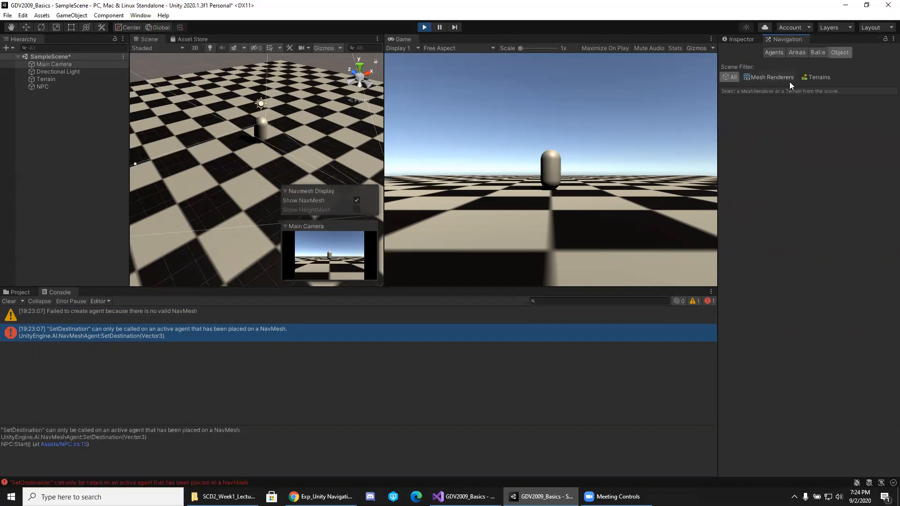
Select the Terrain, review its Navigation Static and Navigation Area settings, and filter the scene objects to Mesh Renderers
click(42, 80)
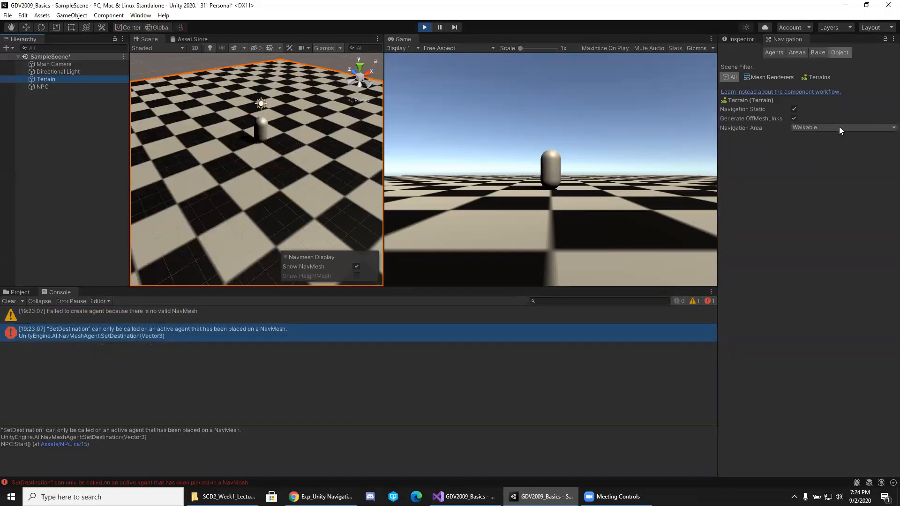
click(818, 49)
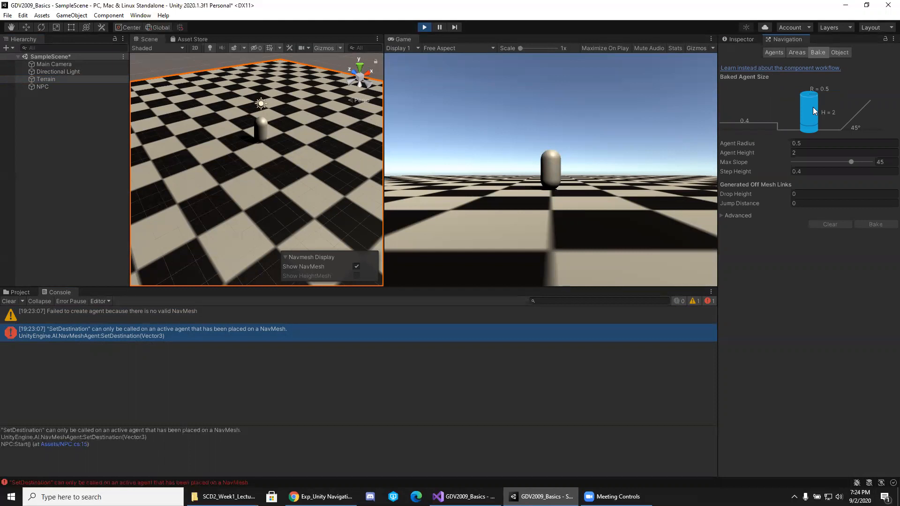
click(839, 52)
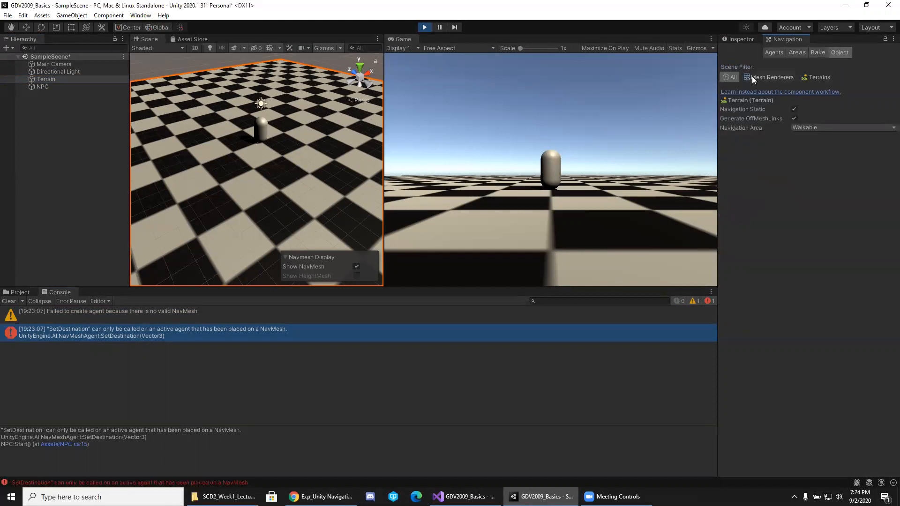
click(774, 77)
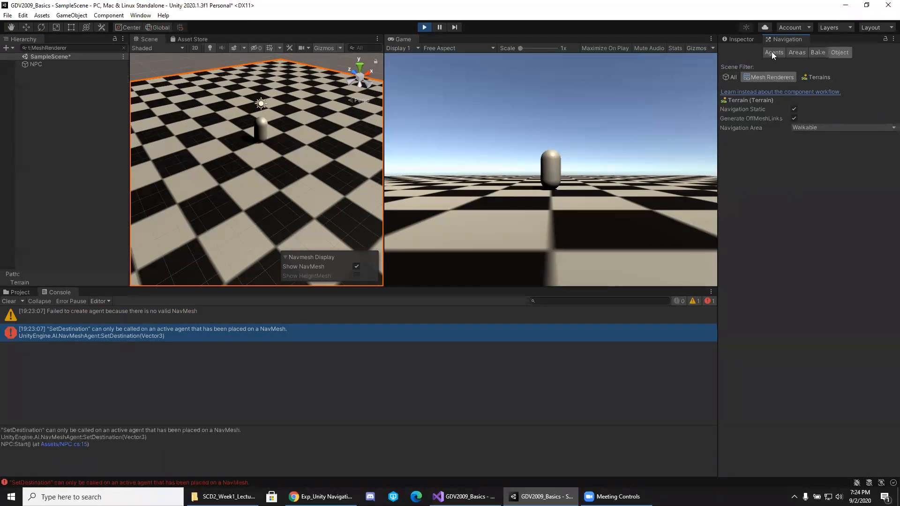
Exit Play mode and bake the NavMesh on the terrain with the existing agent size settings
click(818, 52)
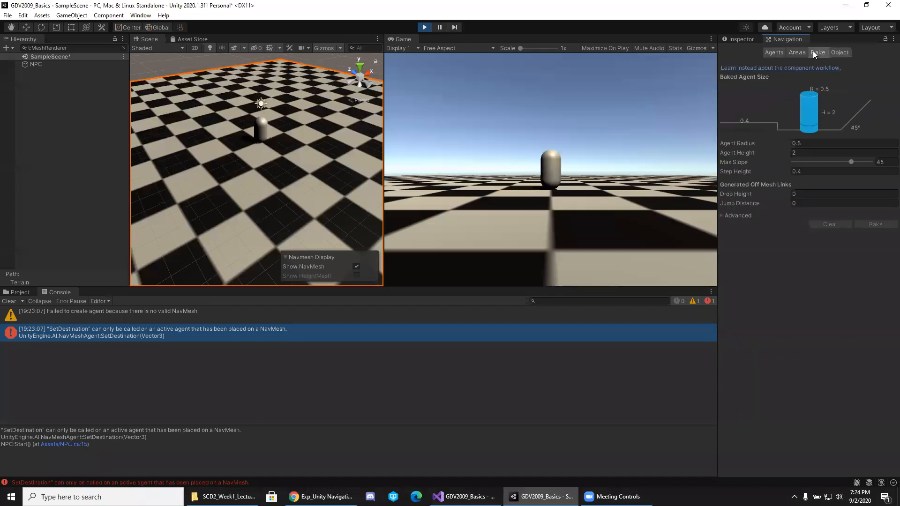
click(425, 27)
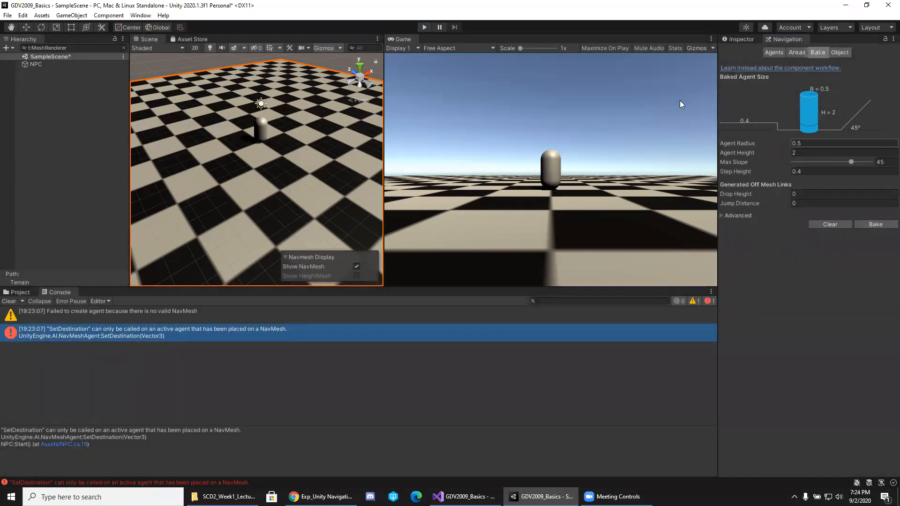
click(877, 225)
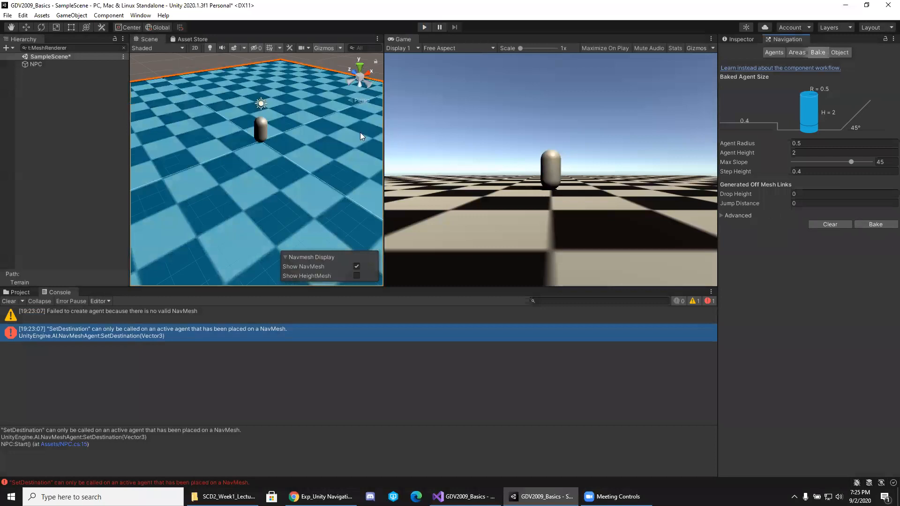
Set the baked Agent Radius to 1 and rebake the NavMesh to compare its border at the terrain's edge
mouse_move(271, 160)
alt+mouse_down()
mouse_move(361, 195)
mouse_move(297, 151)
mouse_move(221, 181)
mouse_move(517, 148)
mouse_move(331, 147)
mouse_move(265, 162)
alt+mouse_up()
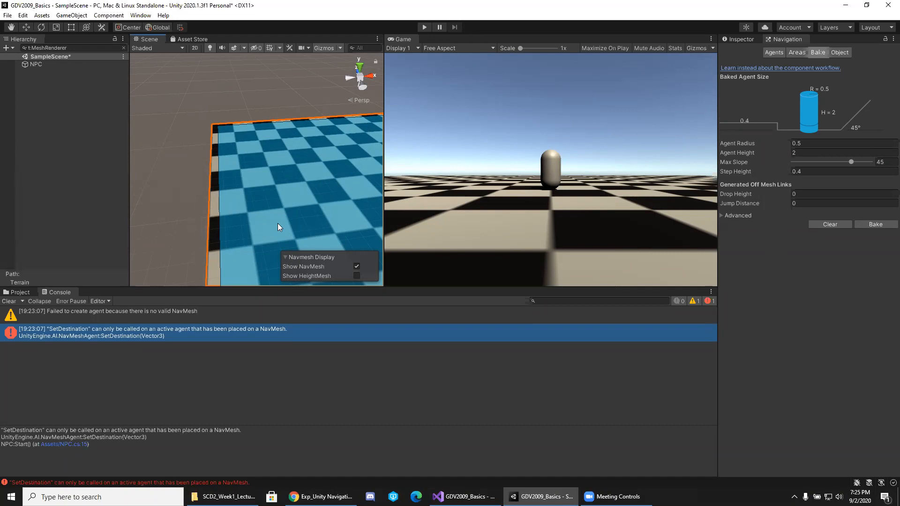
click(803, 144)
text(1)
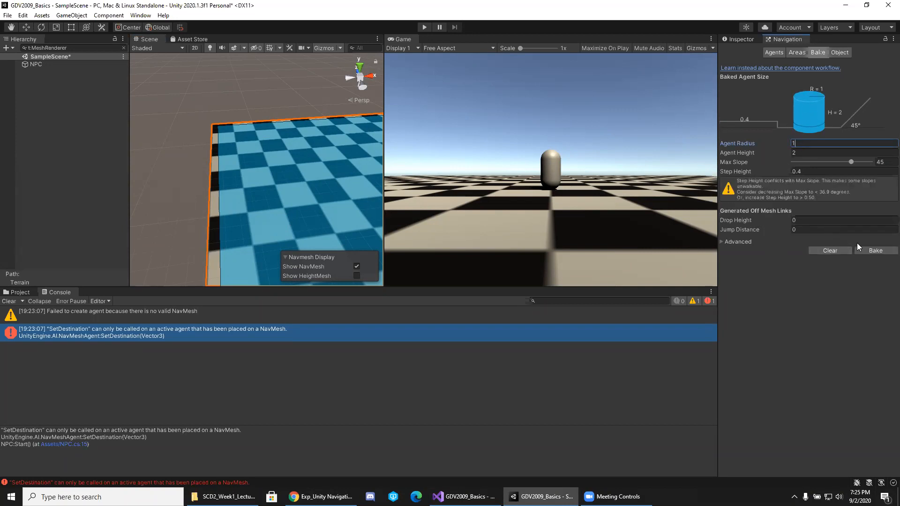
click(874, 252)
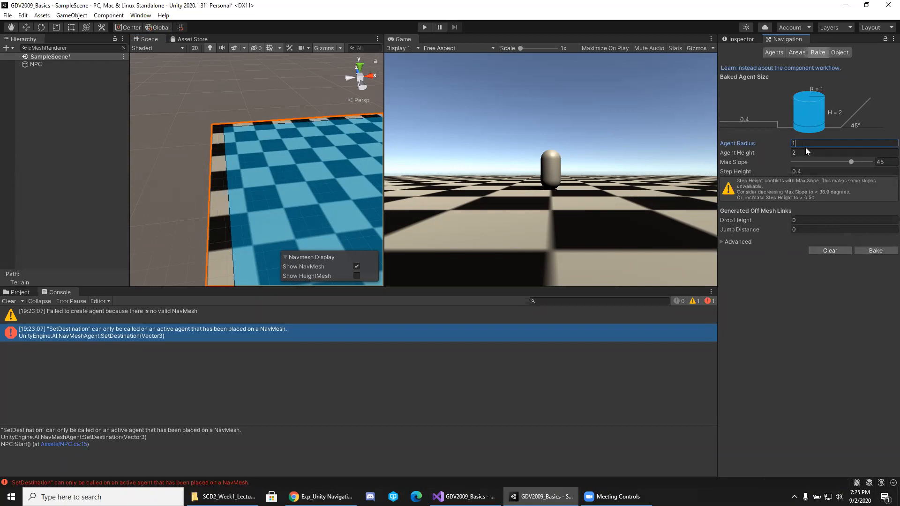
Set the baked Agent Radius to 0.5 and rebake the NavMesh
key(BackSpace)
text(0.5)
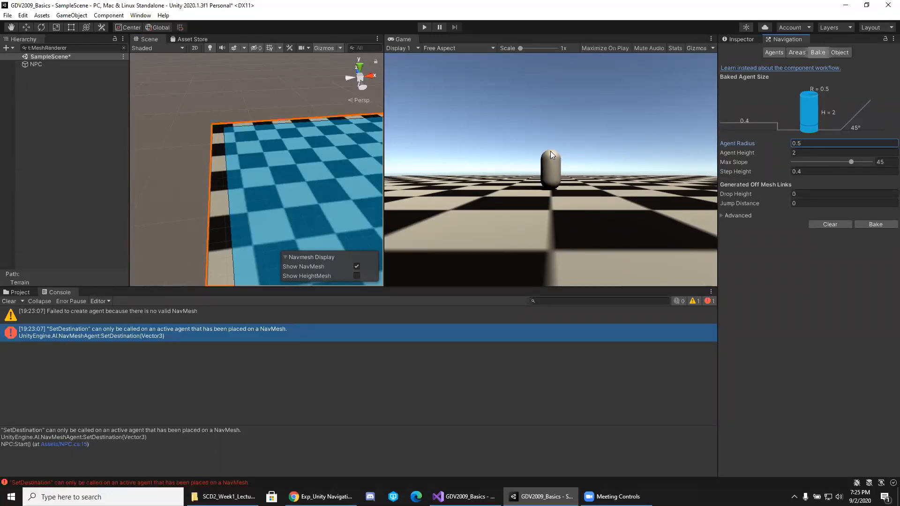
click(876, 225)
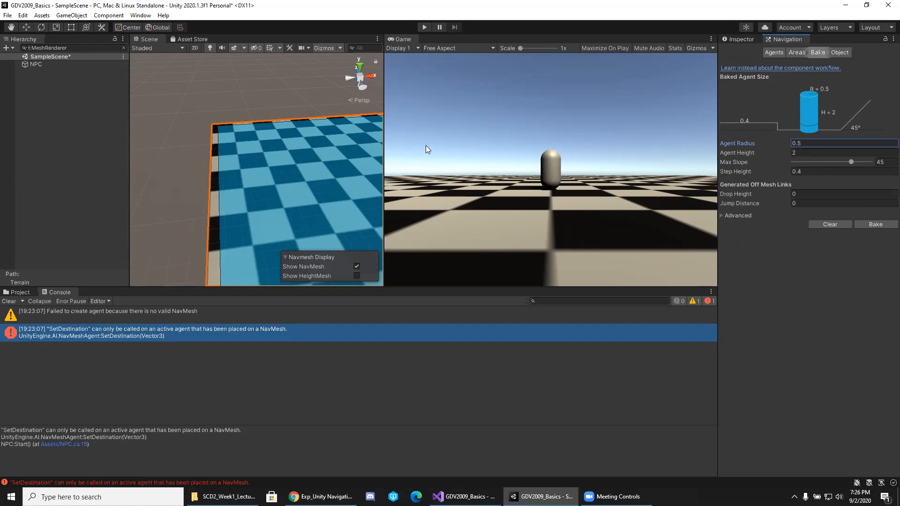
Run the scene in Play mode, inspect the NPC capsule on the baked NavMesh, and exit Play mode
click(424, 27)
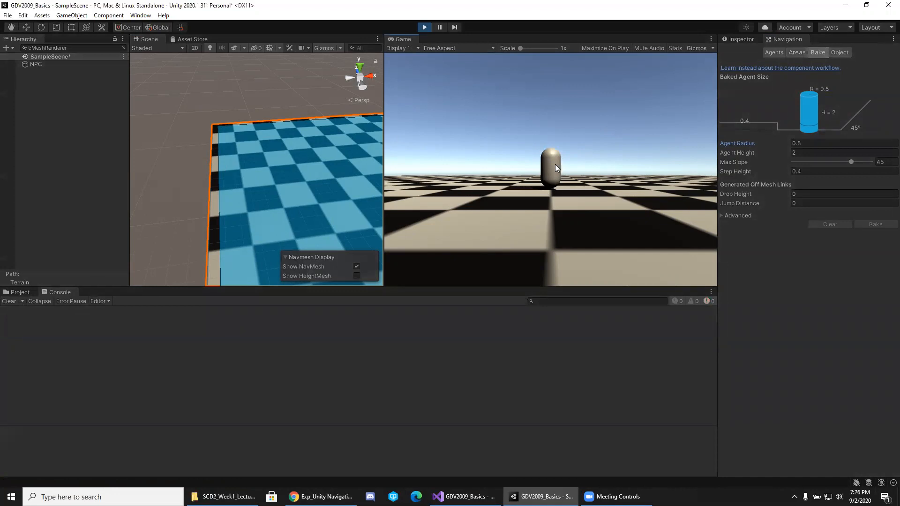
right_drag(279, 132, 504, 101)
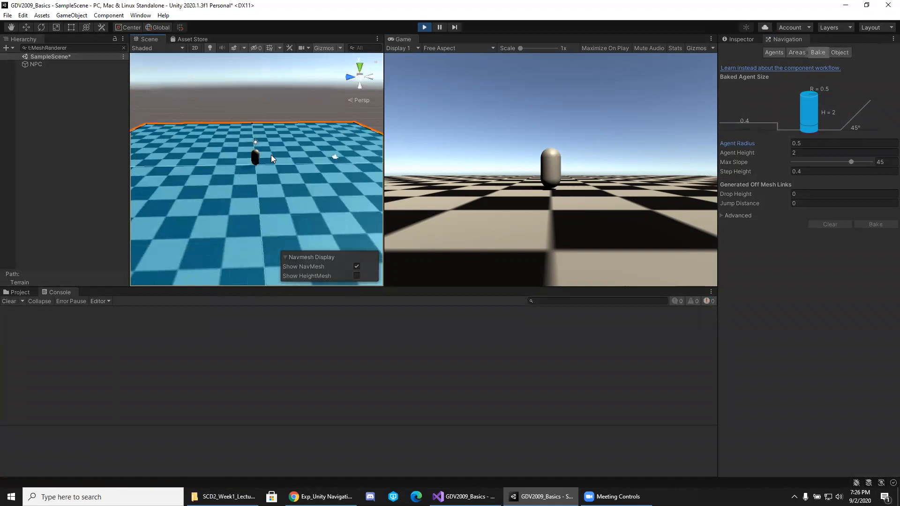
click(14, 292)
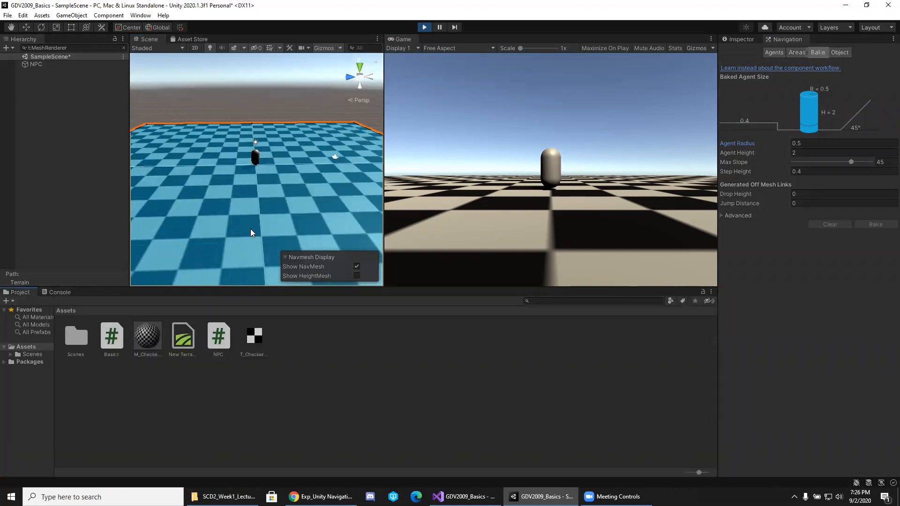
click(256, 159)
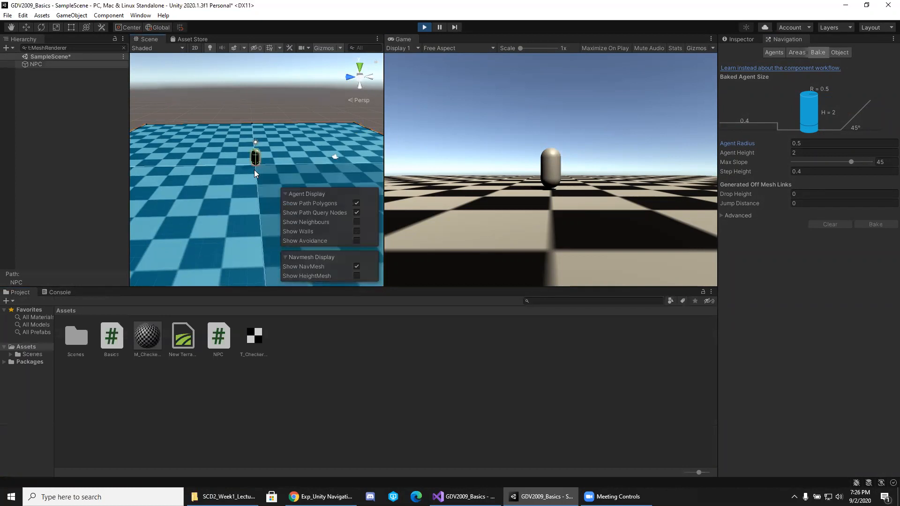
click(423, 29)
Move the NPC capsule several checker squares away from its original position on the terrain
alt+drag(329, 108, 298, 130)
key(w)
right_drag(298, 130, 265, 182)
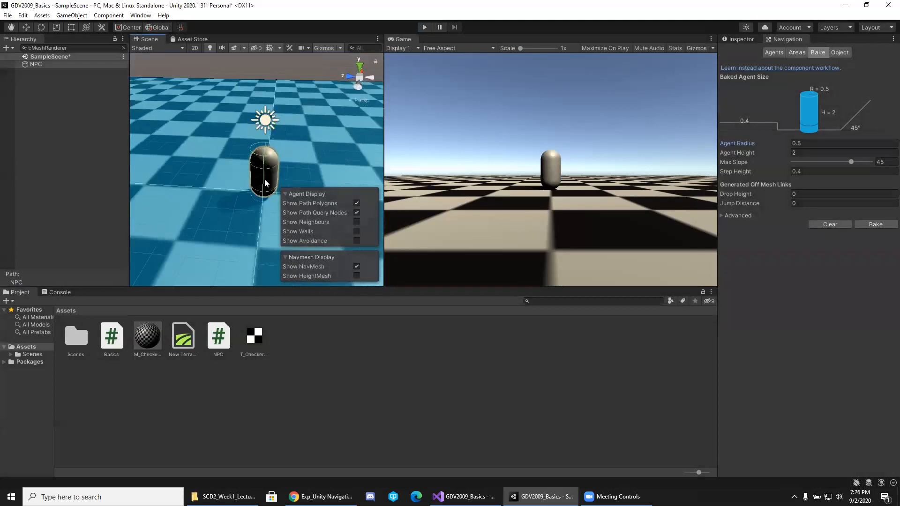
click(262, 170)
click(263, 169)
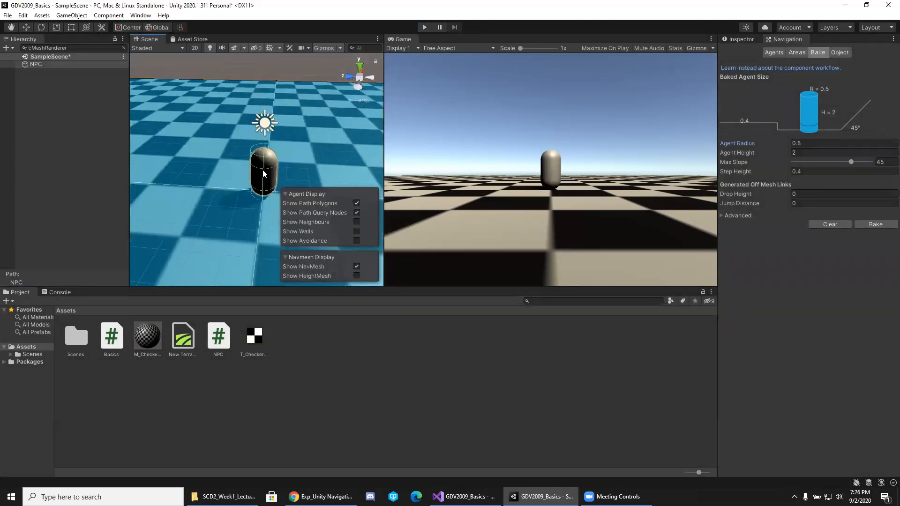
key(w)
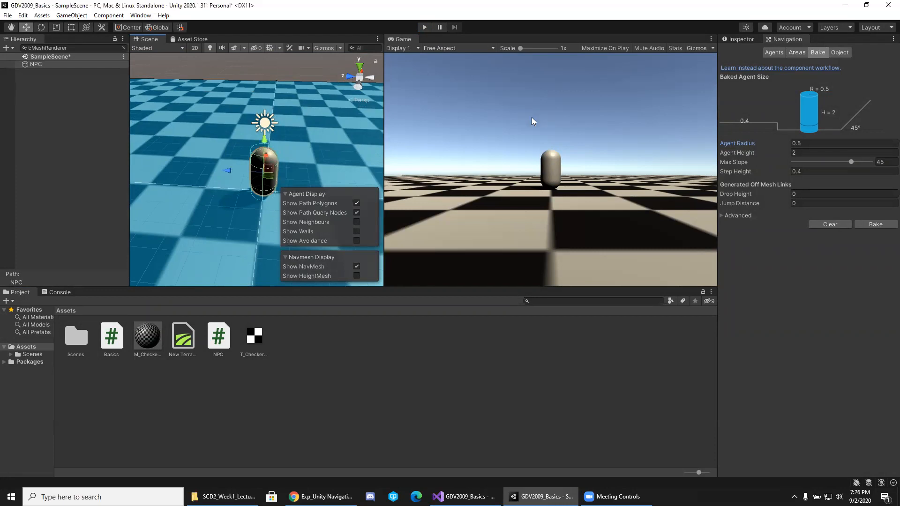
drag(261, 169, 162, 107)
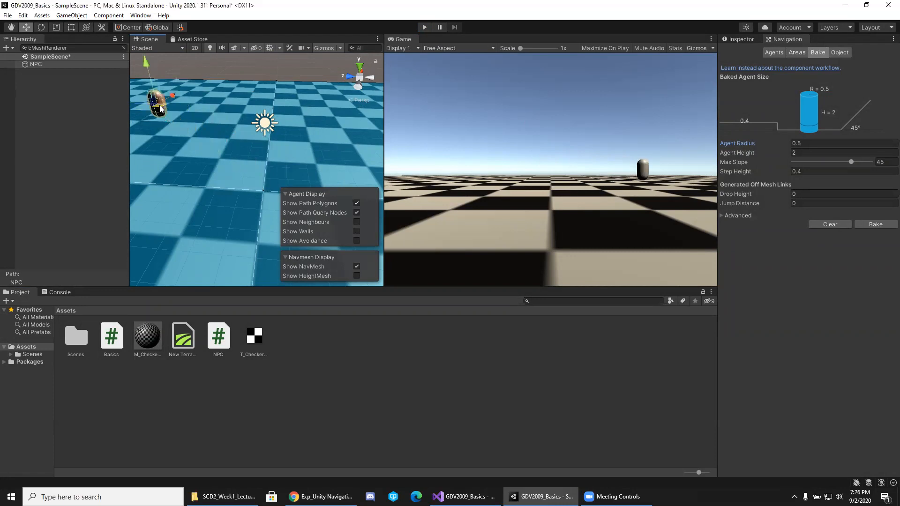
Run the scene in Play mode, clear the Hierarchy's Mesh Renderer filter, select the NPC to view its agent display options, and exit Play mode
click(425, 27)
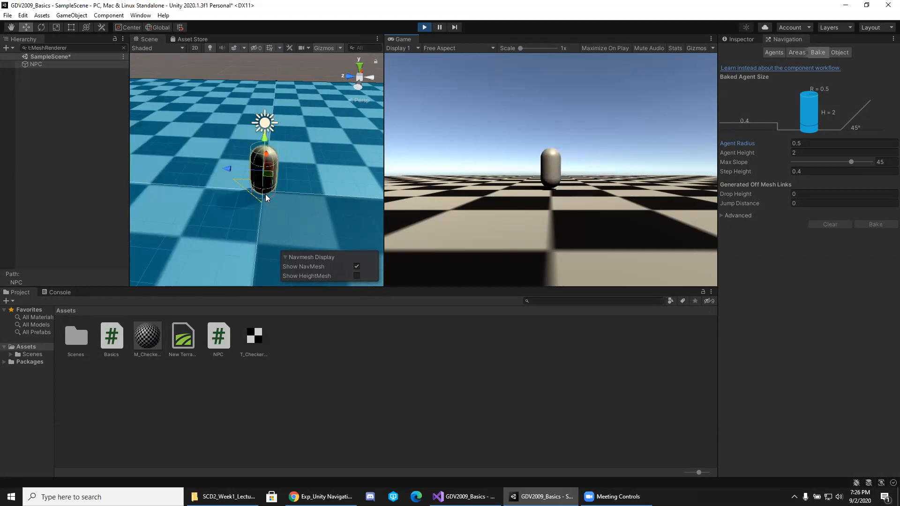
click(122, 48)
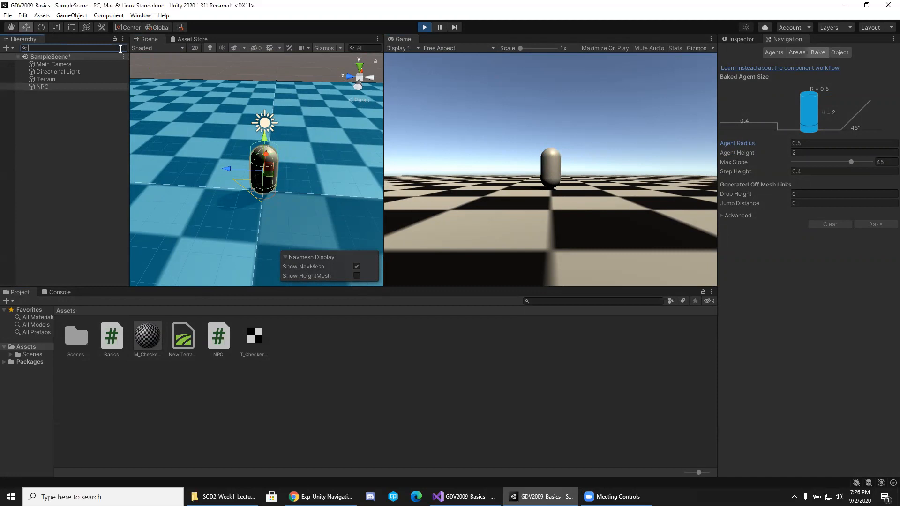
click(53, 79)
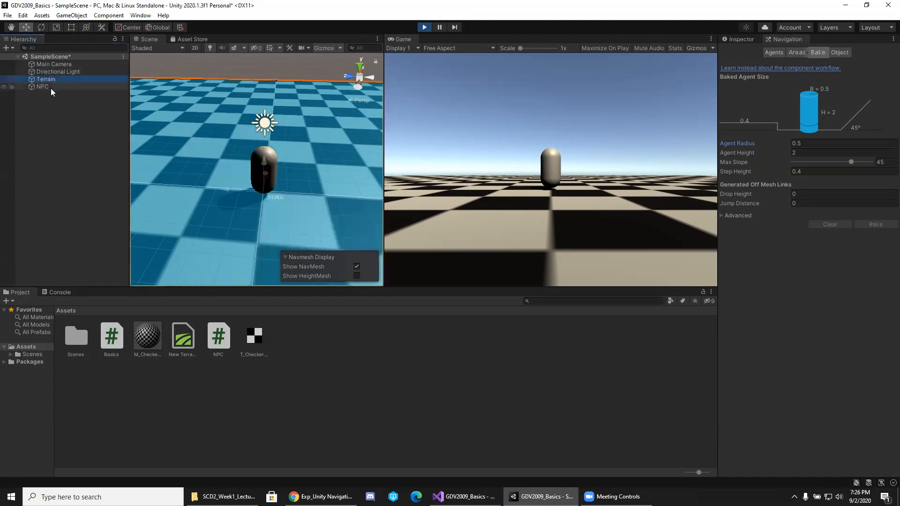
click(51, 87)
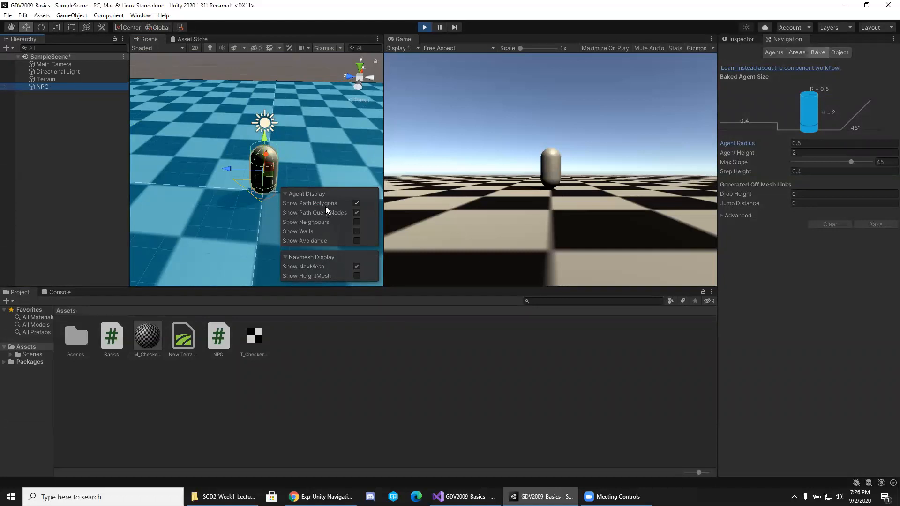
click(424, 27)
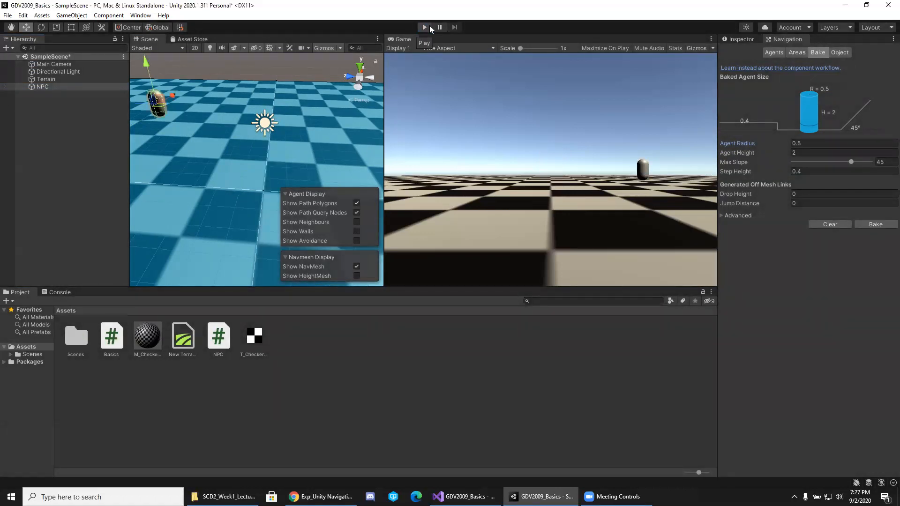
Run the scene again, pause it while the NPC is travelling, and examine the agent's path lines in the Scene view
click(424, 27)
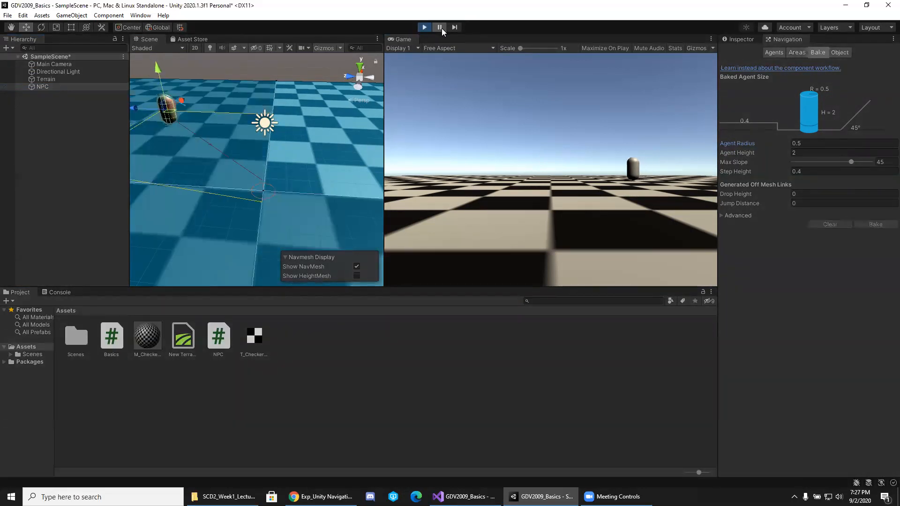
alt+drag(205, 170, 309, 200)
right_drag(309, 200, 309, 200)
key(w)
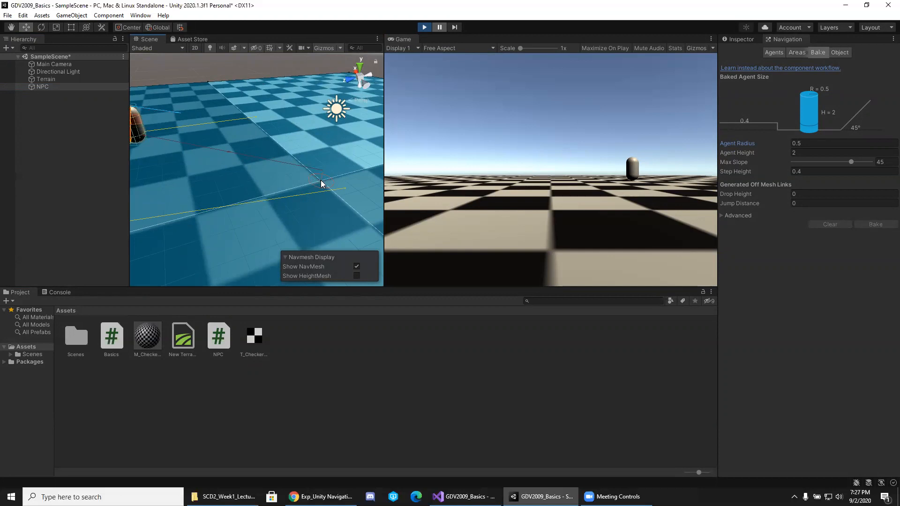
Examine the paused NPC's path on the NavMesh from the side and above, and exit Play mode
alt+drag(311, 193, 235, 189)
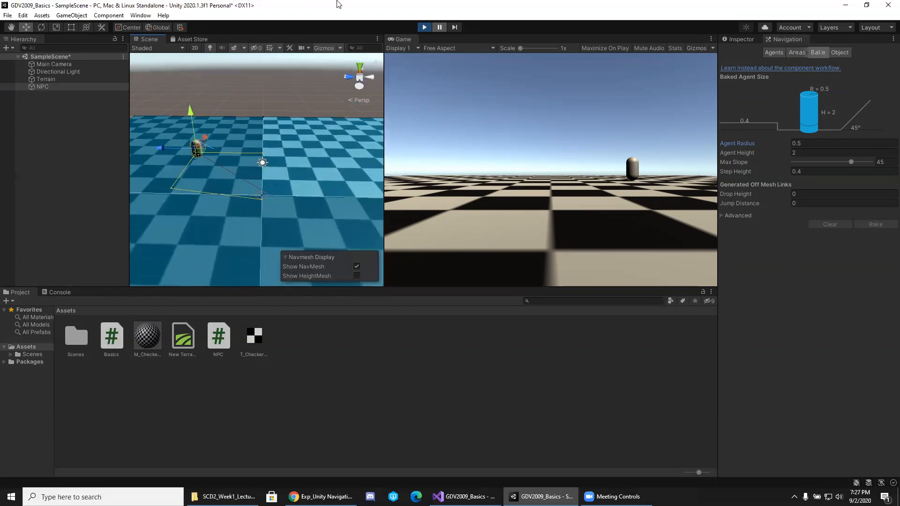
alt+drag(275, 161, 289, 209)
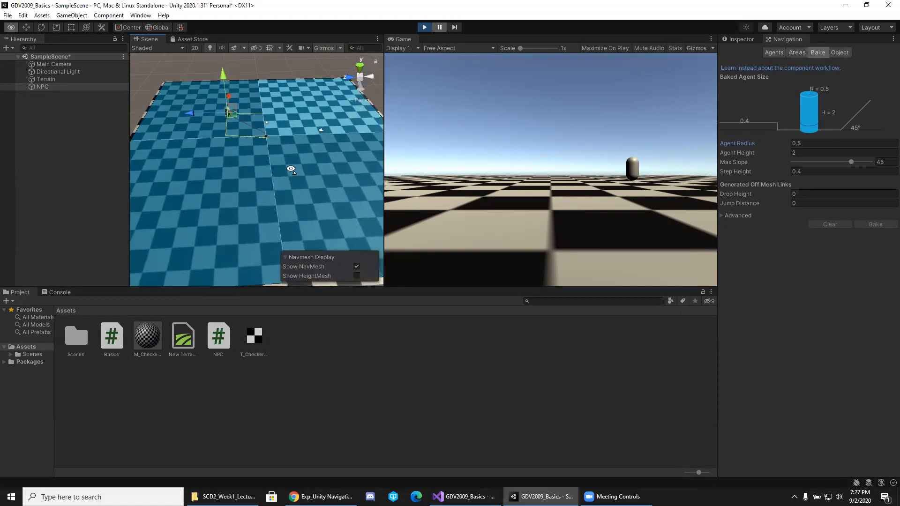
scroll(291, 170, up, 2)
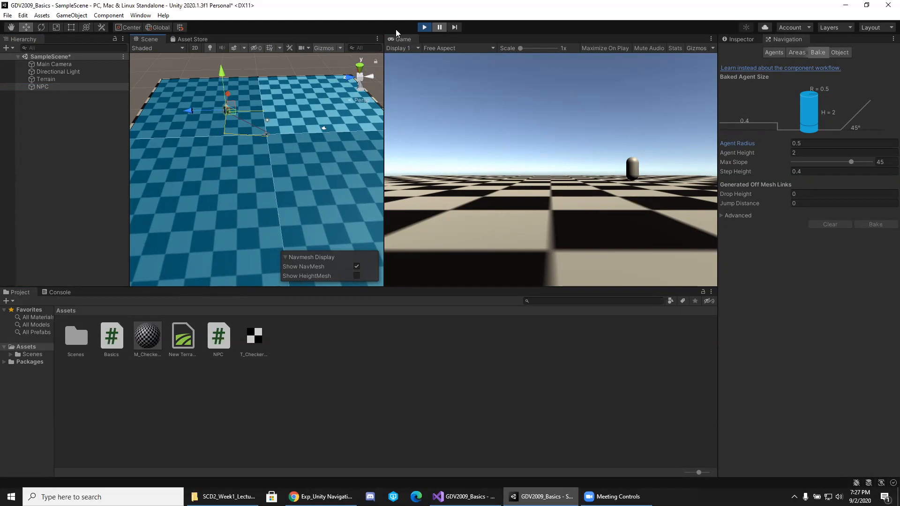
click(428, 28)
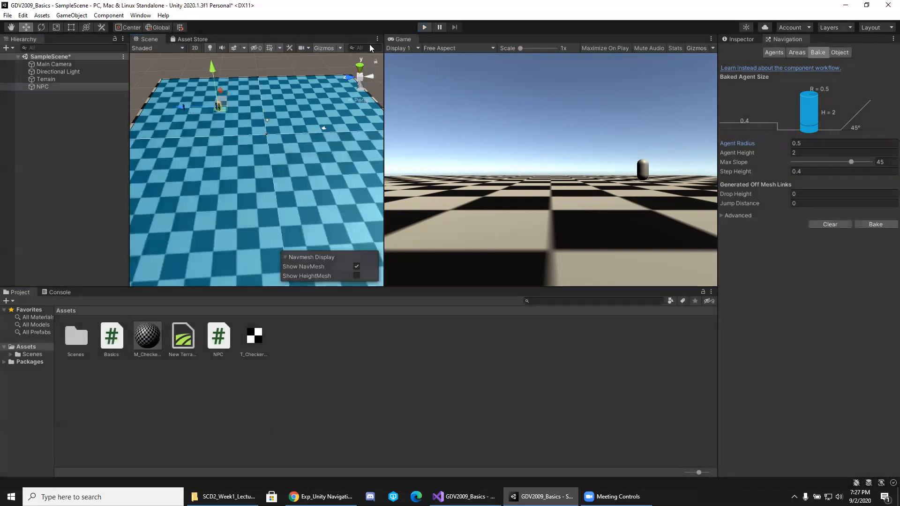
Place the Main Camera at position Y 10 and Z 0, and set its X rotation to 90
click(58, 64)
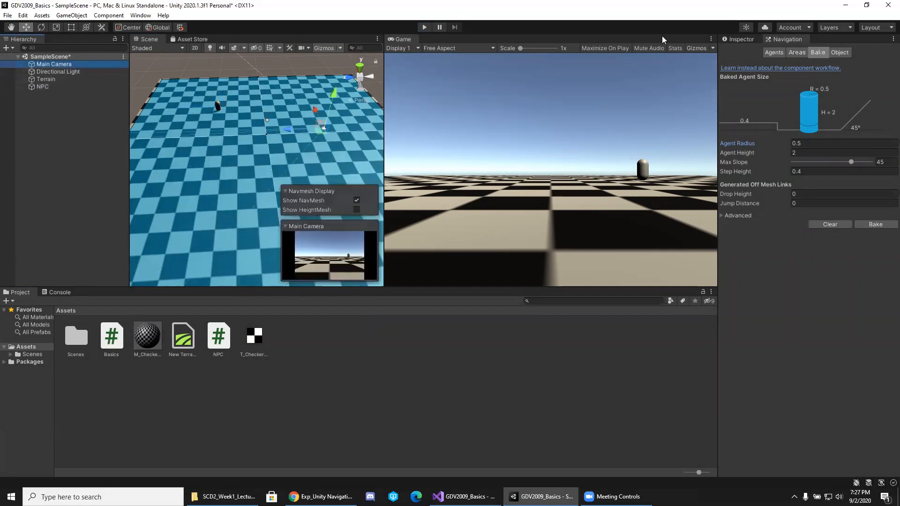
click(743, 39)
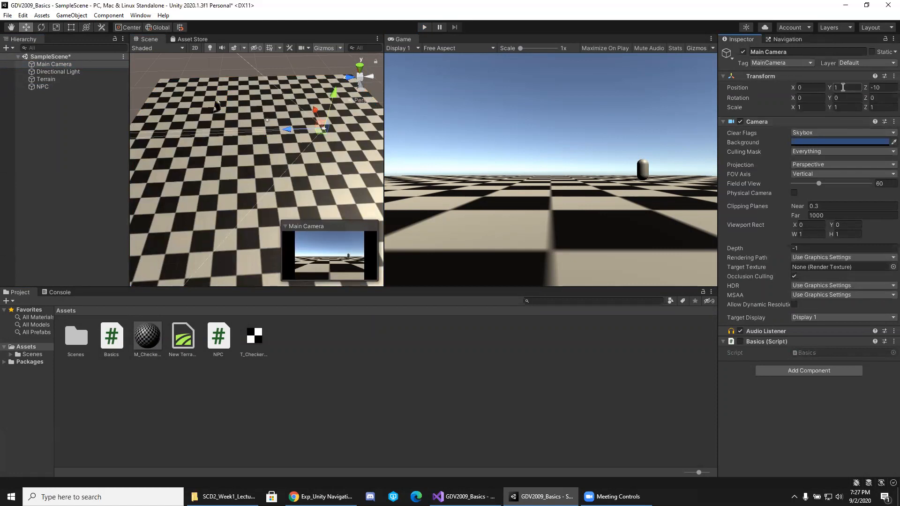
click(882, 87)
text(0)
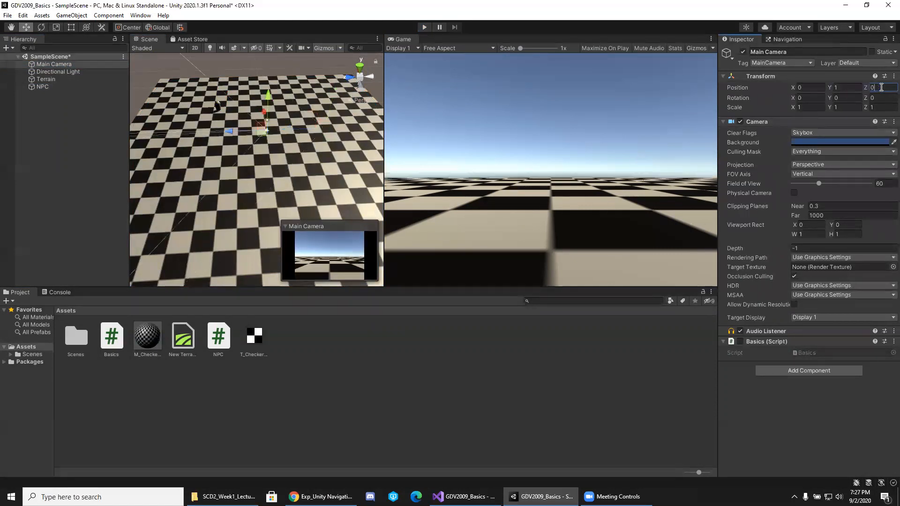
click(852, 88)
text(10)
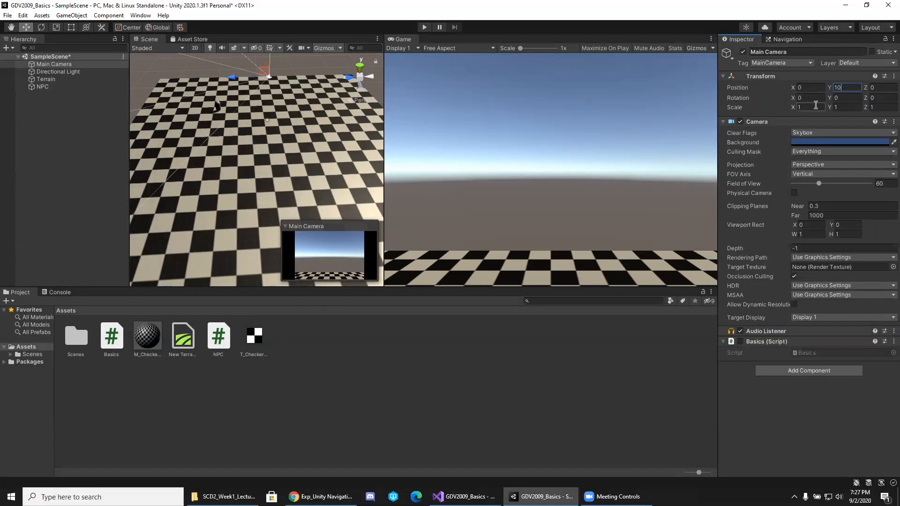
click(816, 98)
text(90)
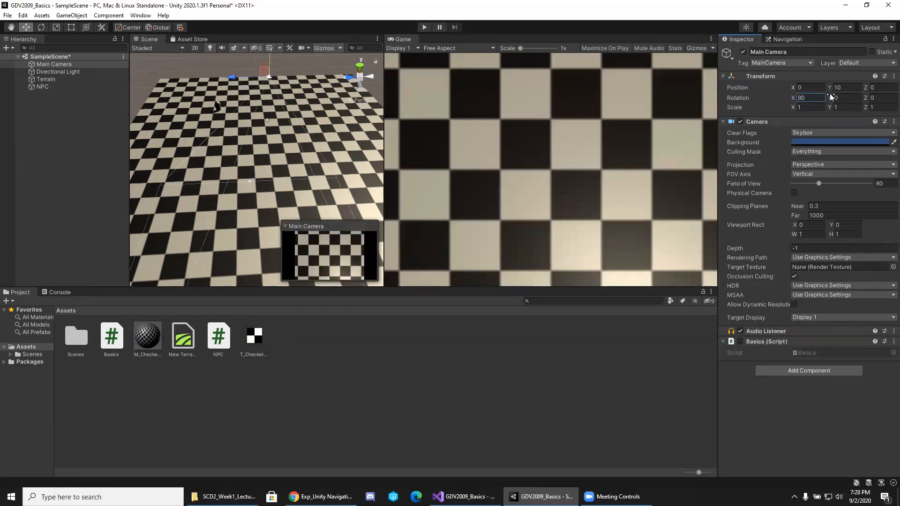
Raise the Main Camera to a Y position of 20, and increase the height to 30
click(847, 87)
text(20)
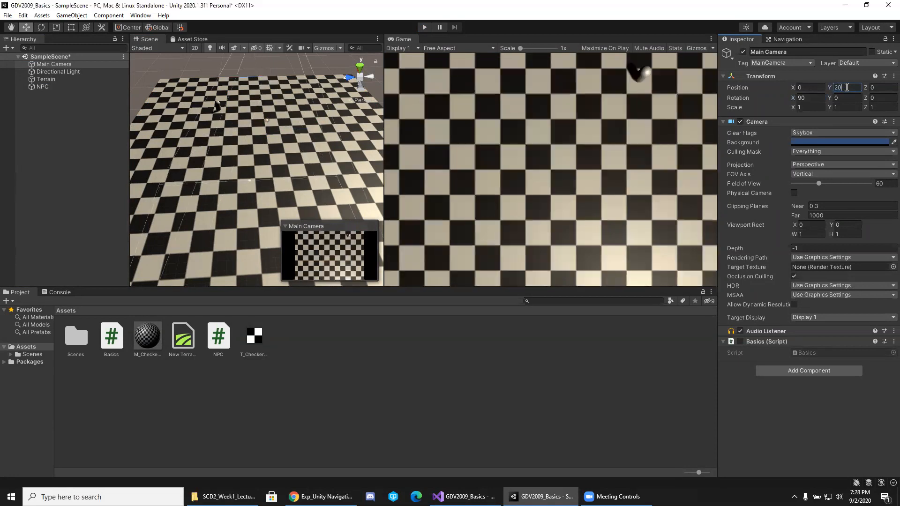
key(BackSpace)
key(BackSpace)
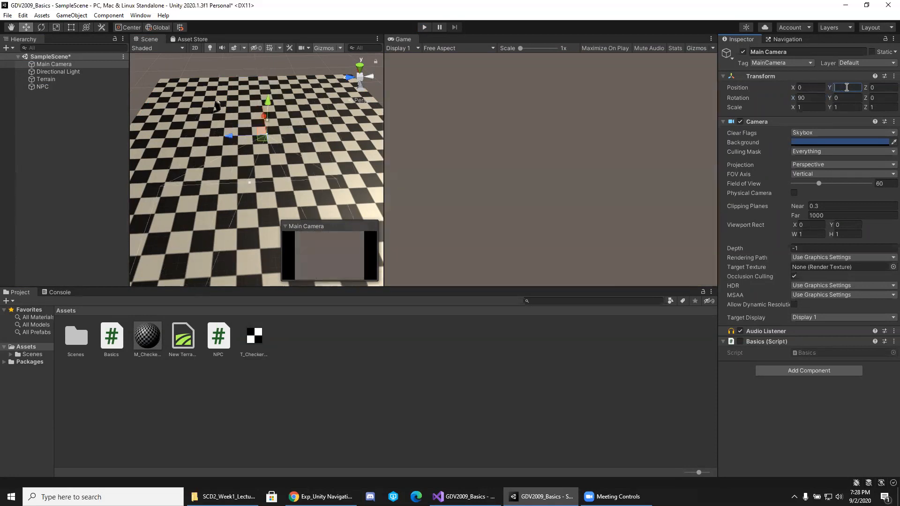
text(30)
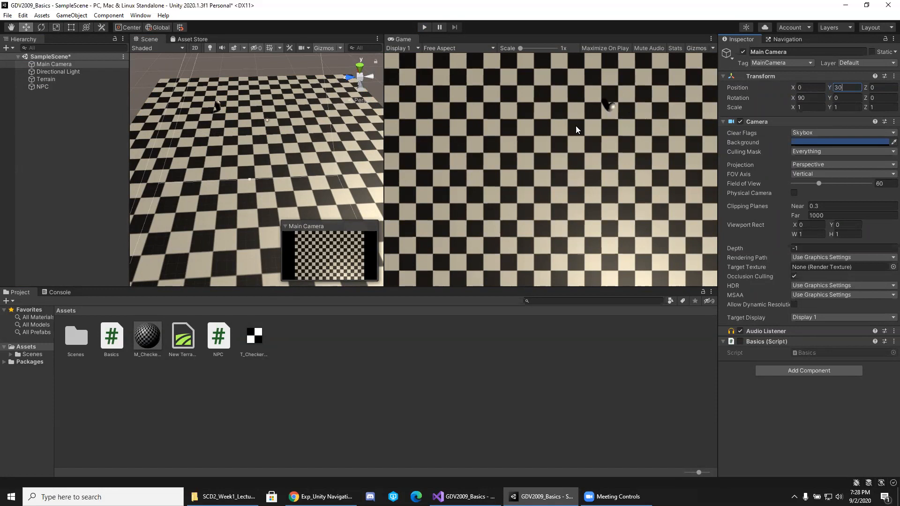
Run the scene with the overhead camera, display the NavMesh while the NPC travels, and exit Play mode
click(424, 27)
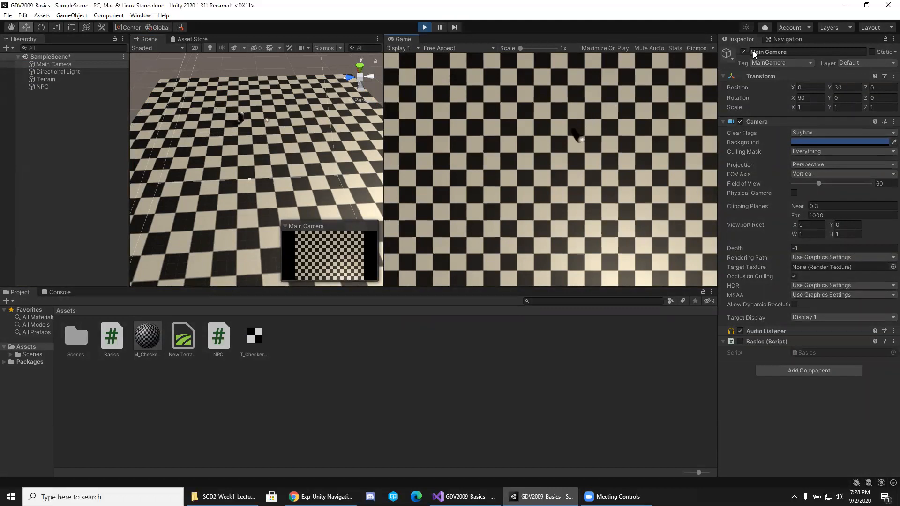
click(784, 38)
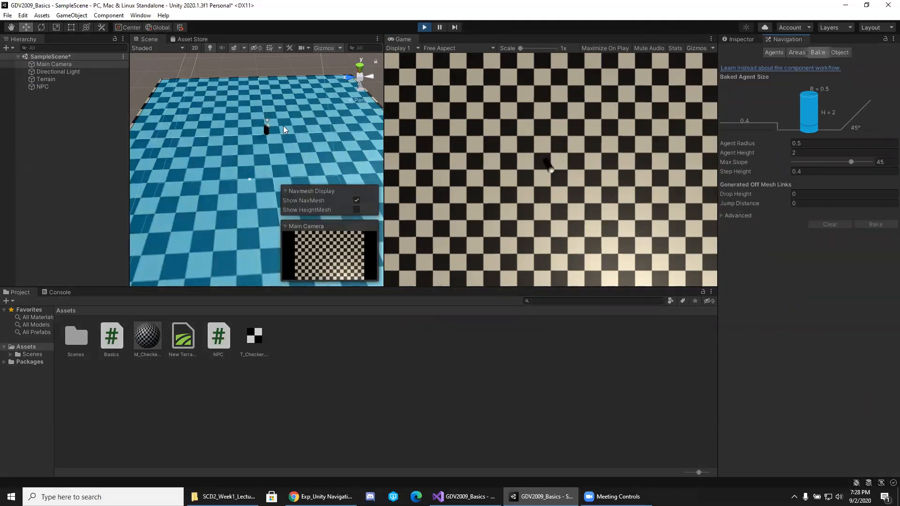
click(424, 28)
click(425, 28)
click(424, 28)
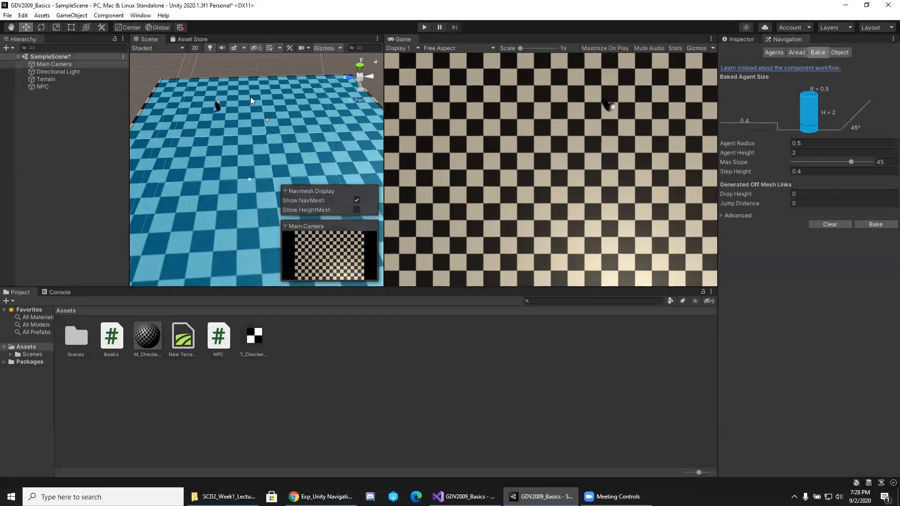
Run and pause the scene with the NPC selected, and close the Scene and Asset Store views
click(60, 87)
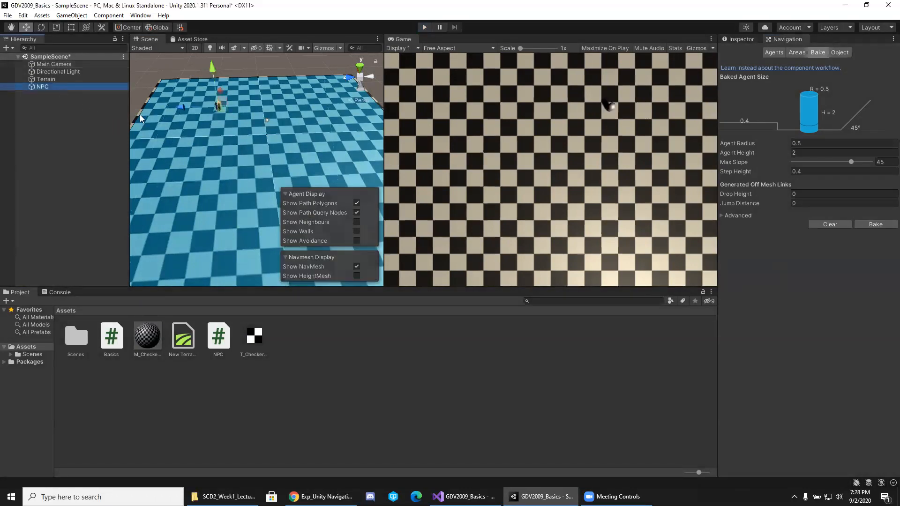
click(423, 26)
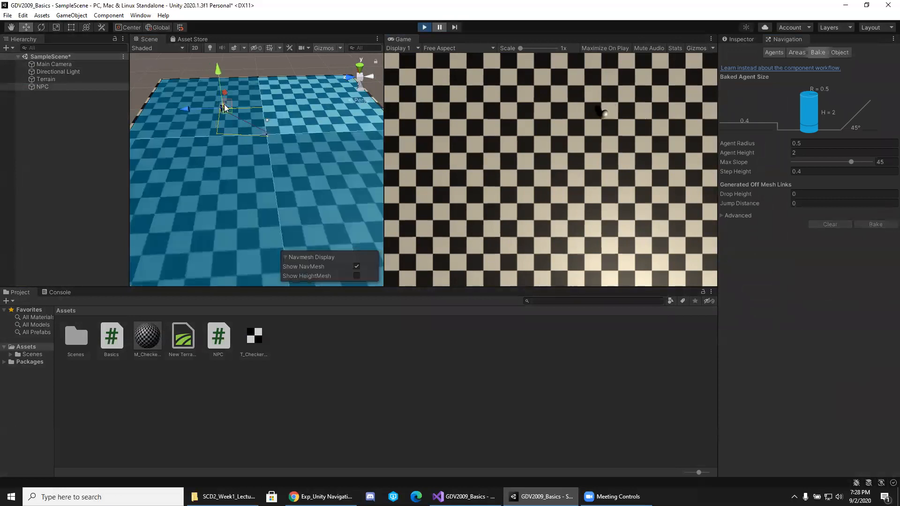
middle_click(146, 37)
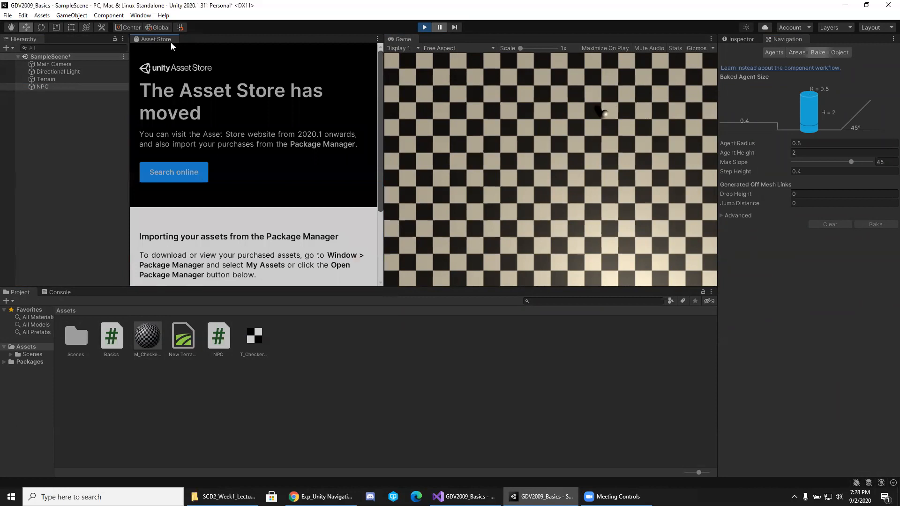
middle_click(166, 39)
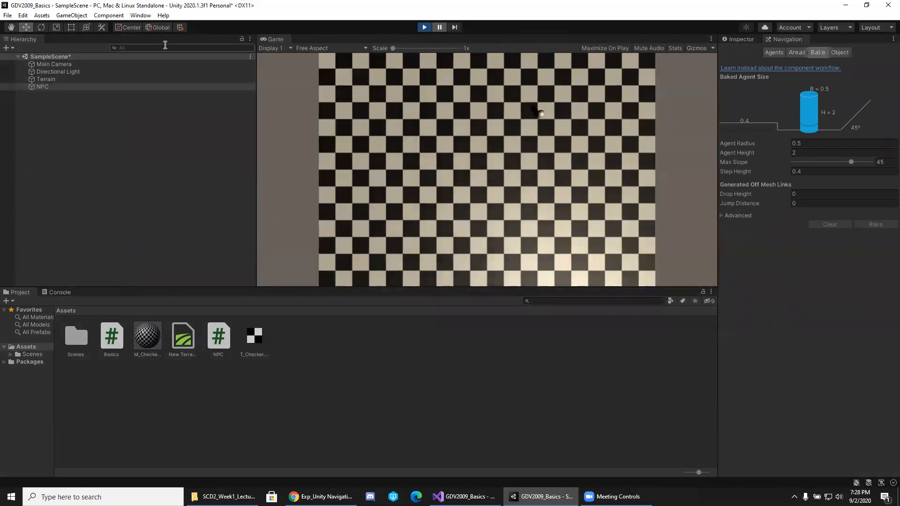
Reopen the Scene view, docked between the Hierarchy and the Game view, and narrow the Hierarchy to enlarge it
click(141, 15)
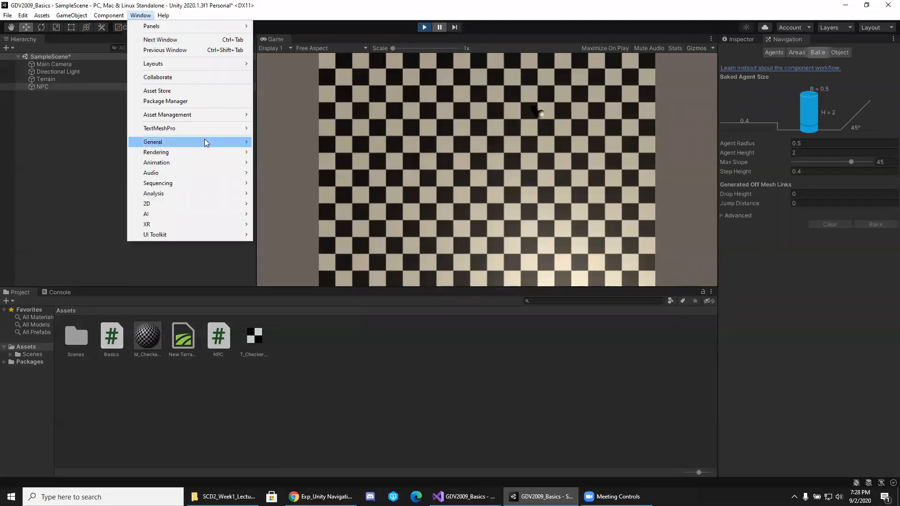
mouse_move(204, 140)
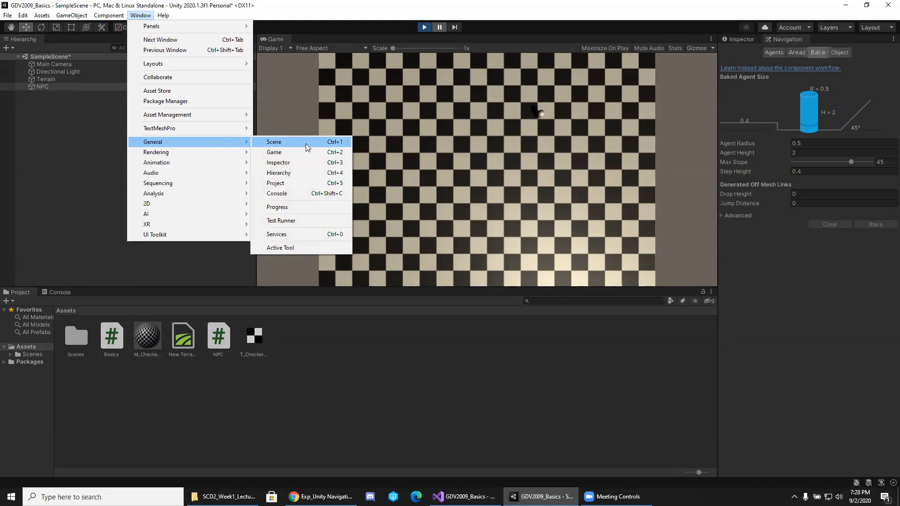
click(306, 143)
drag(19, 7, 277, 100)
drag(257, 137, 102, 133)
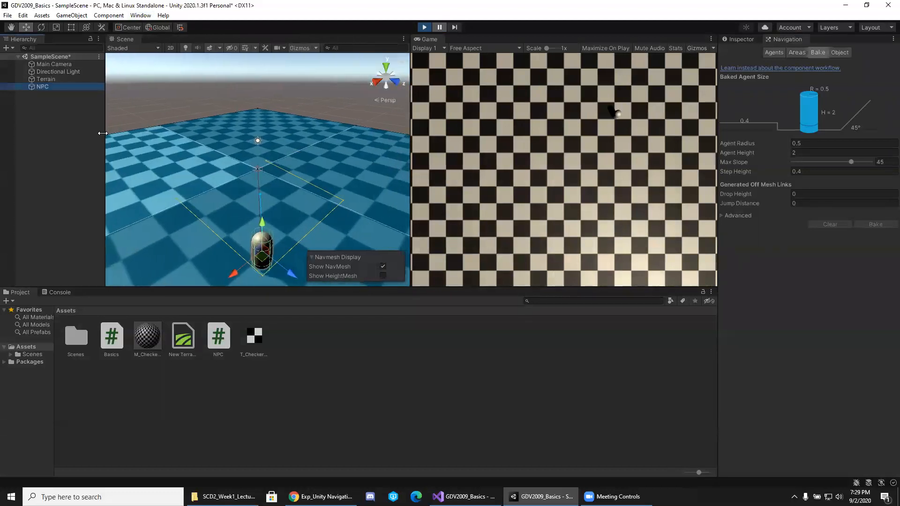
View the paused NPC's path from the other side of the terrain, and exit Play mode
alt+drag(294, 184, 19, 193)
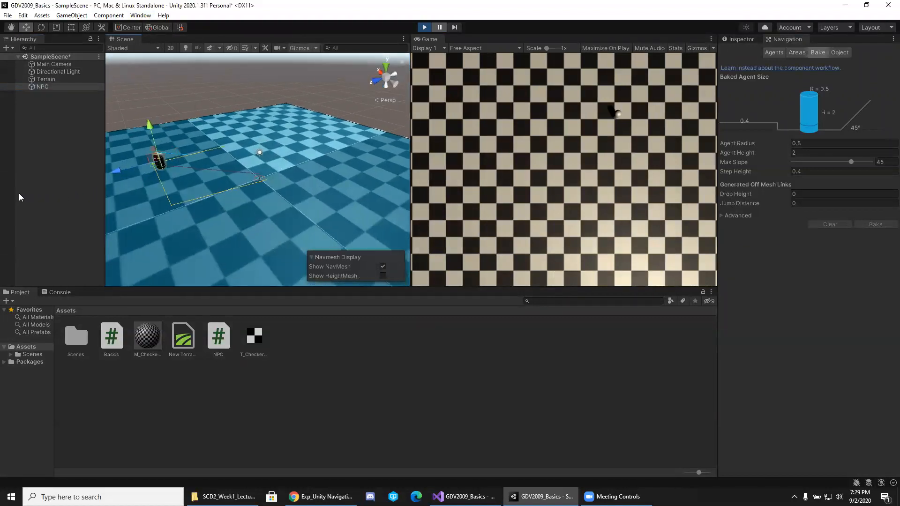
click(425, 28)
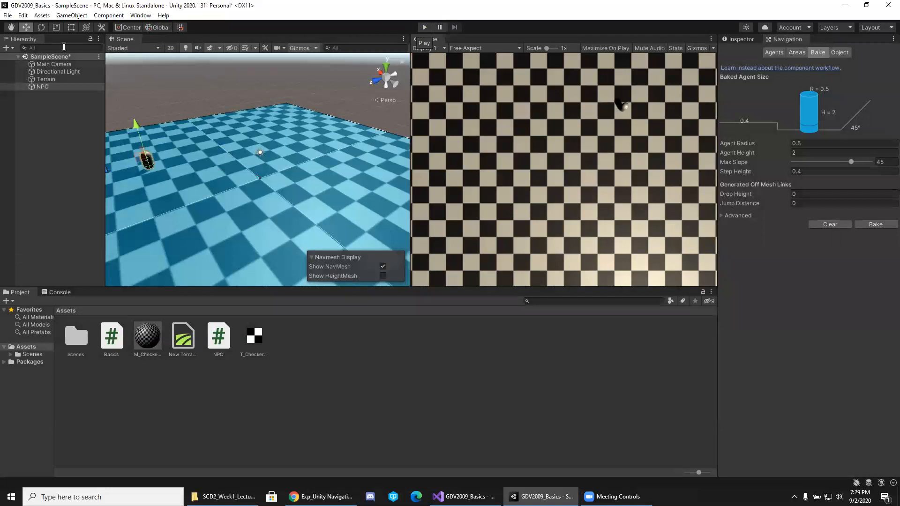
Examine the Terrain's position and its width and length in the terrain settings
click(46, 79)
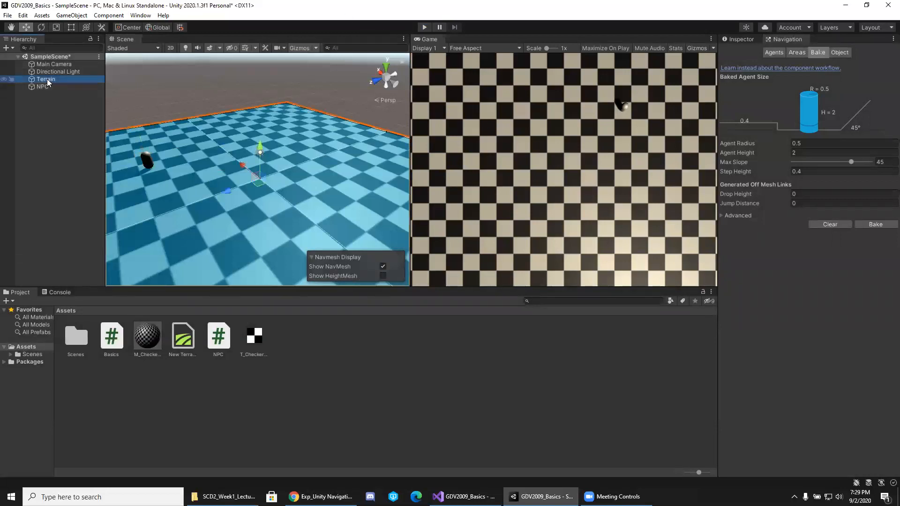
click(745, 40)
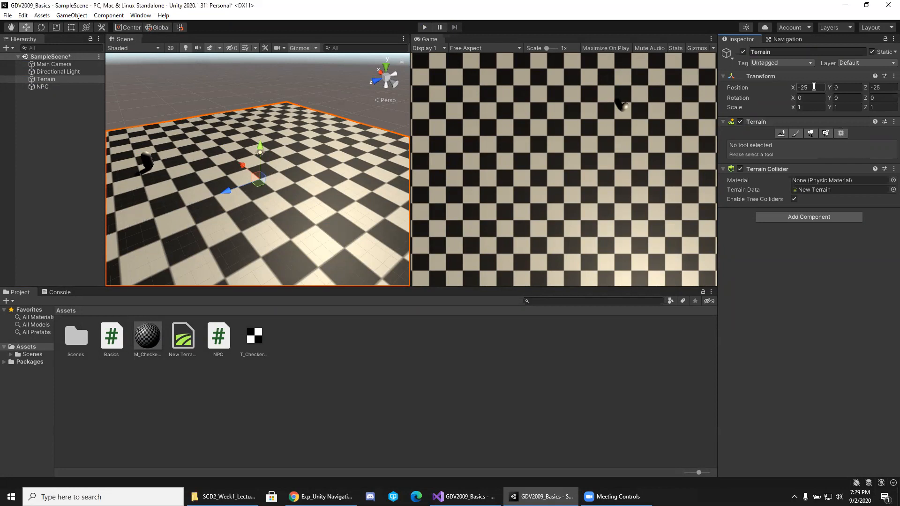
click(814, 87)
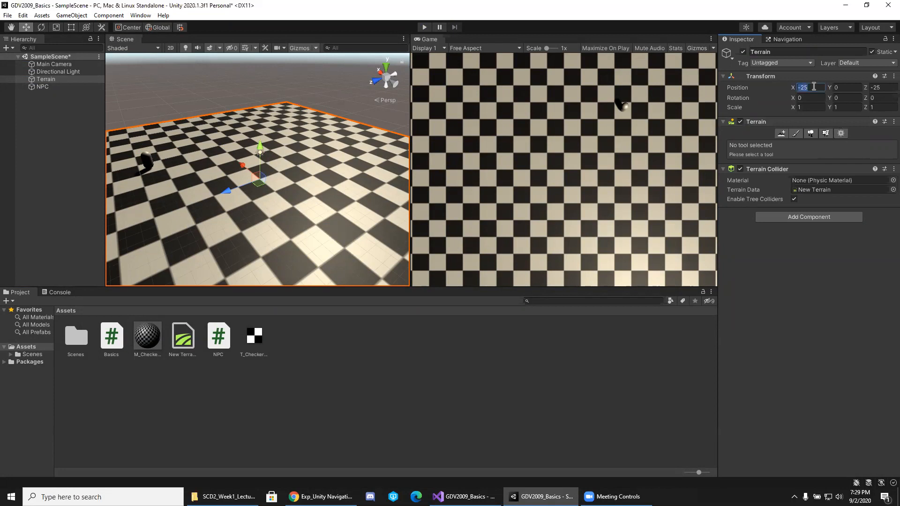
click(842, 134)
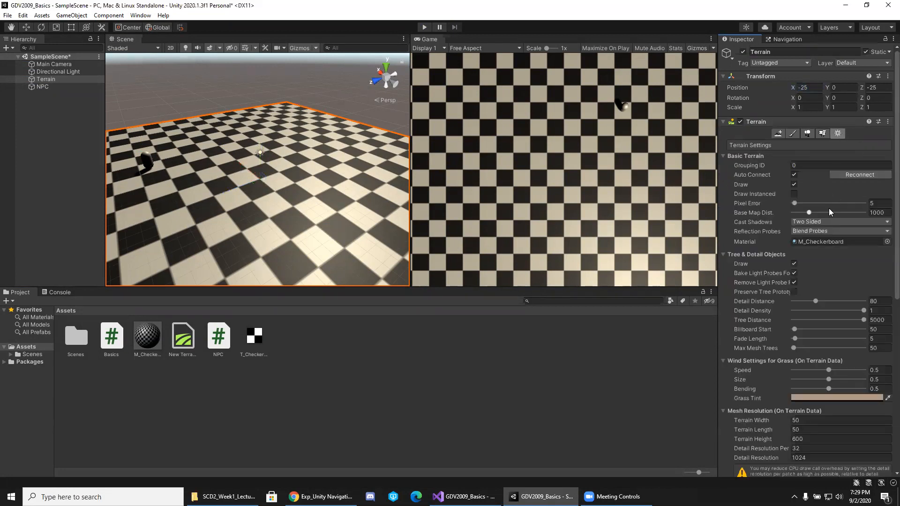
scroll(828, 218, down, 5)
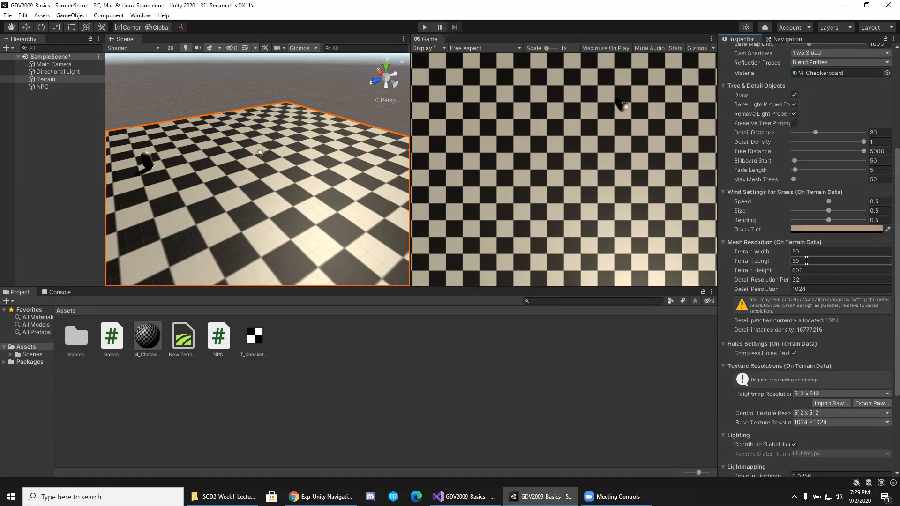
scroll(805, 261, up, 5)
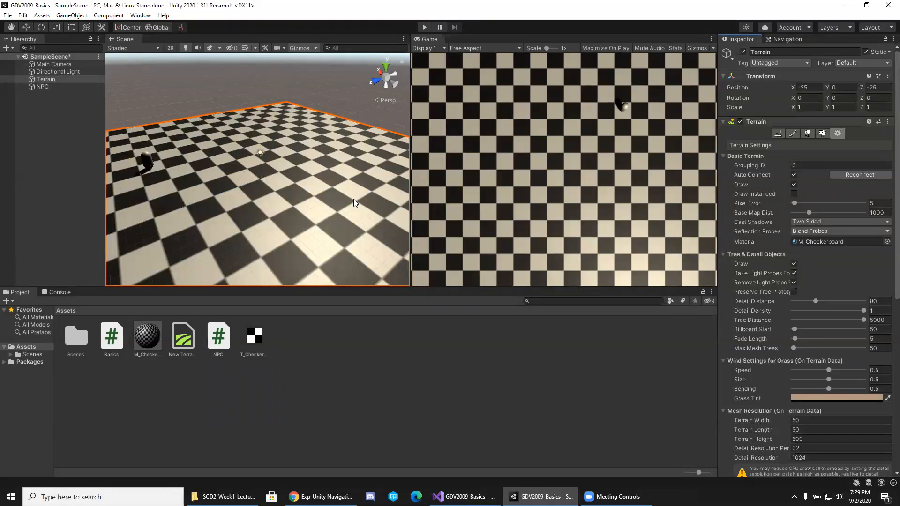
Switch to Visual Studio and examine the nav.SetDestination(Vector3.zero) call in the Start method of NPC.cs
click(464, 496)
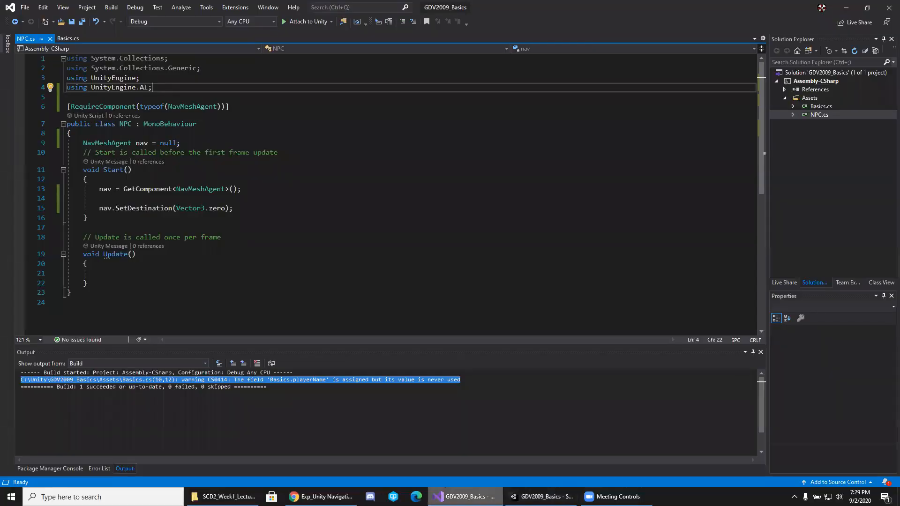
click(102, 208)
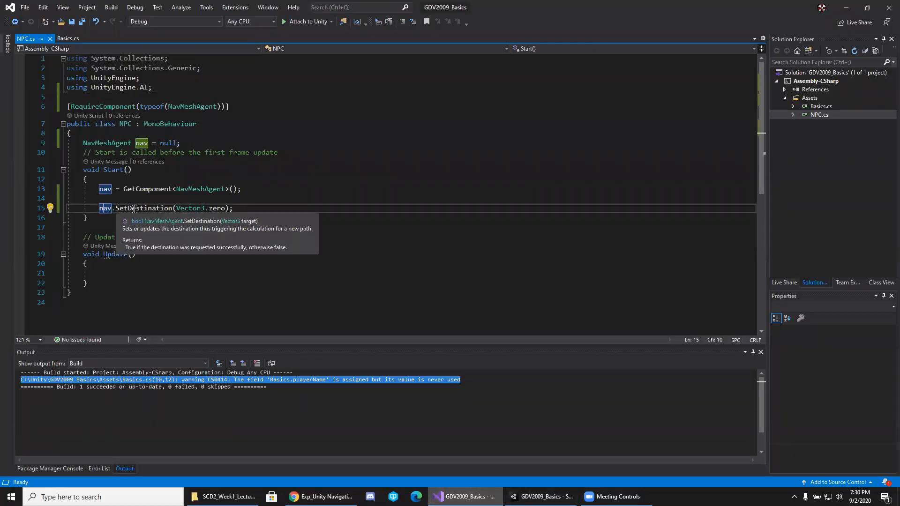
click(134, 210)
double_click(215, 209)
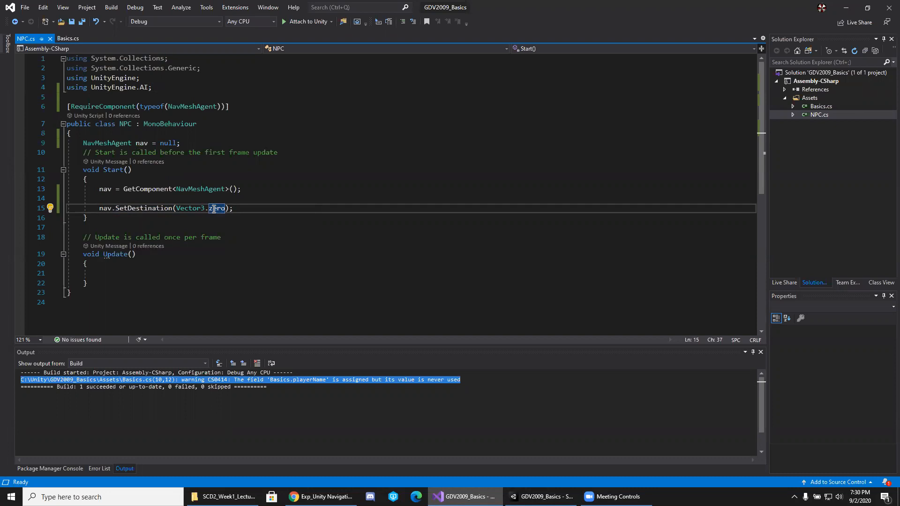
click(273, 199)
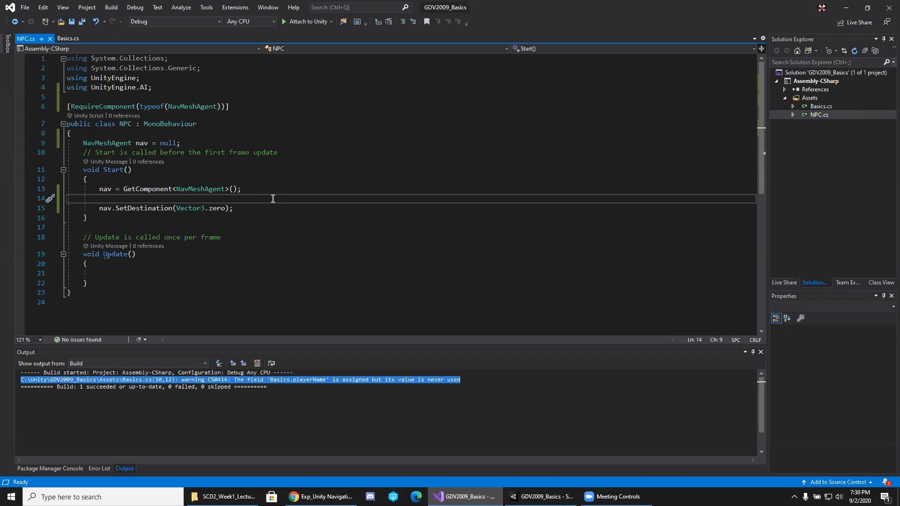
mouse_move(161, 208)
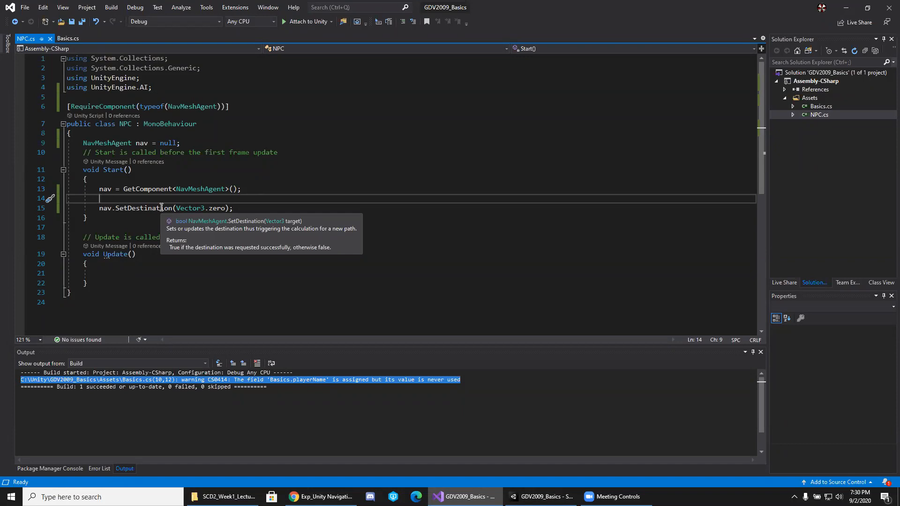
Check the SetDestination call, switch back to Unity, add a 3D cube to the scene and name it Wall
click(150, 208)
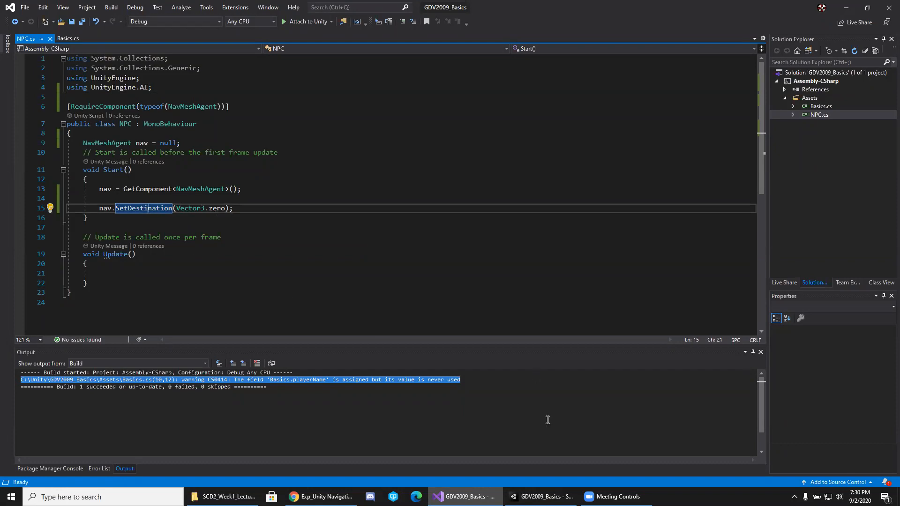
key(alt+Tab)
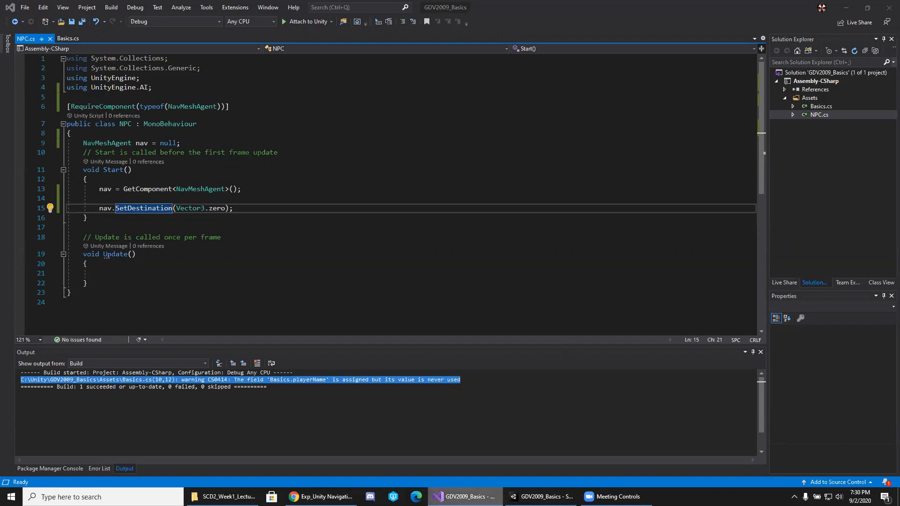
click(541, 497)
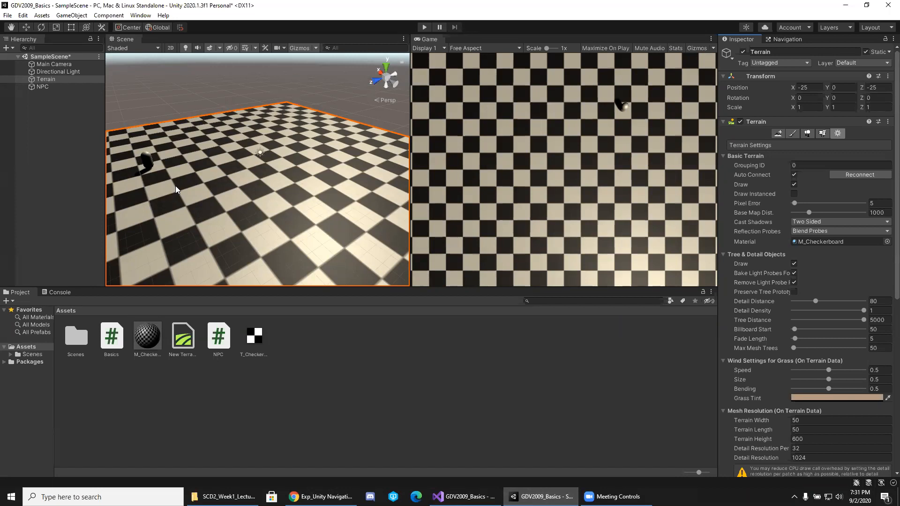
click(72, 15)
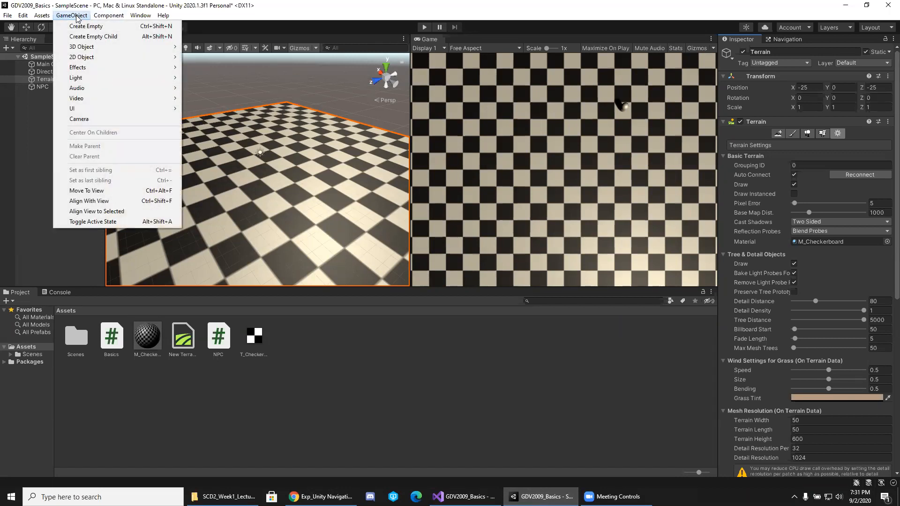
mouse_move(119, 47)
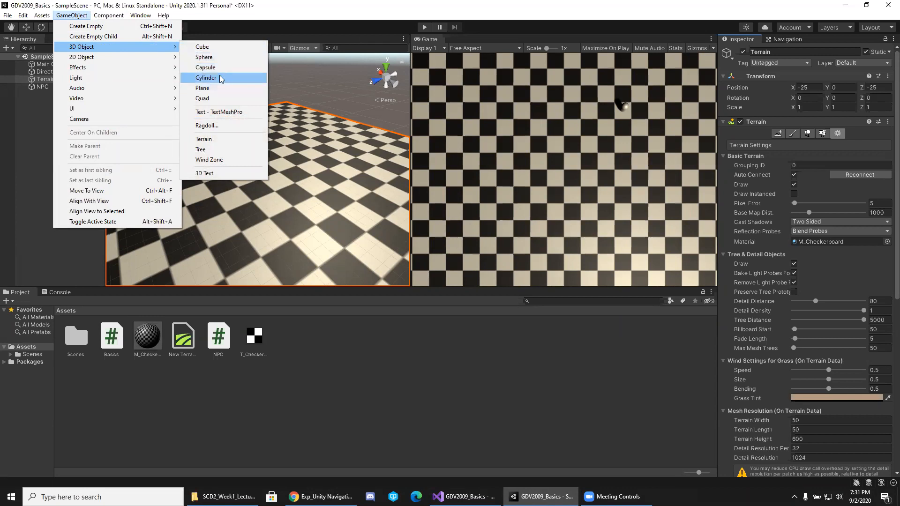
click(205, 47)
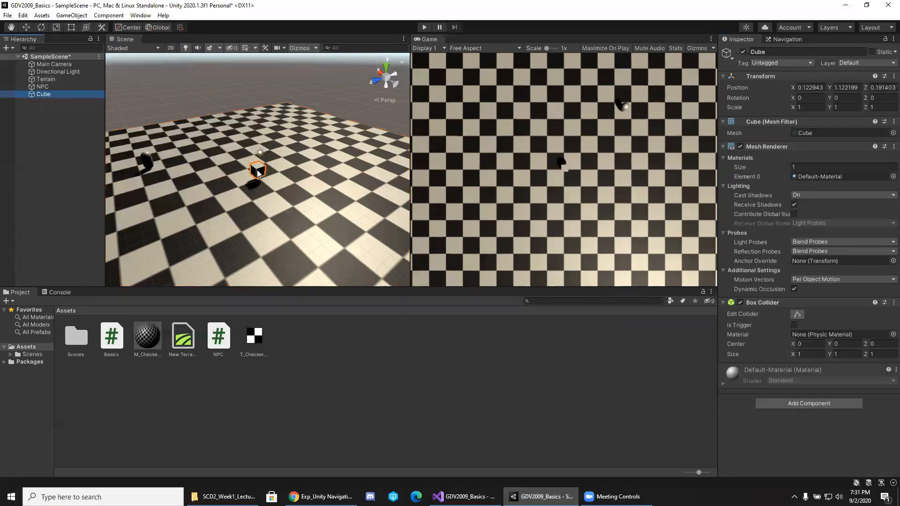
click(48, 95)
text(Wall)
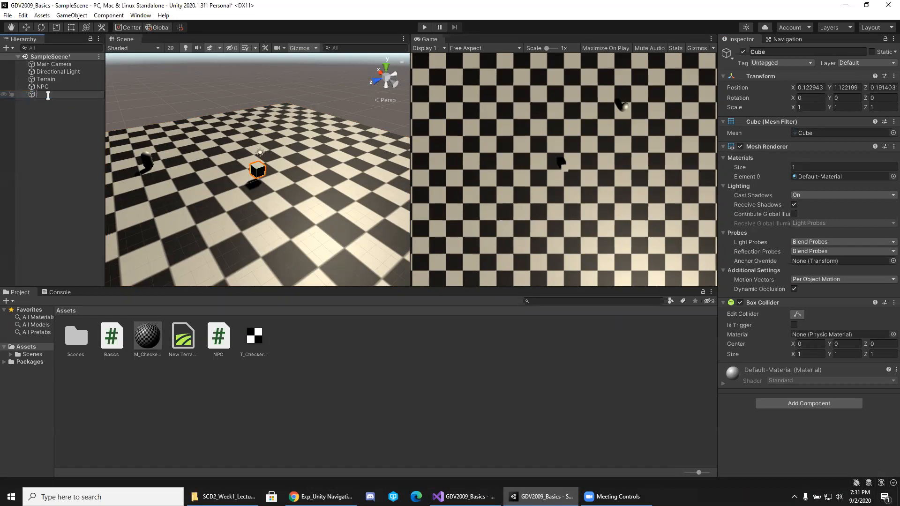
key(Return)
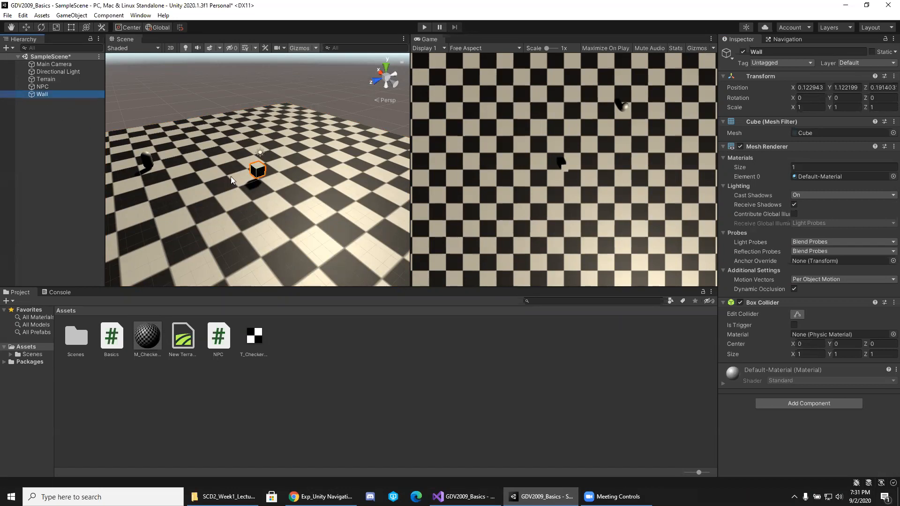
Scale the Wall cube to about 3.54 in Y and about 6.48 in Z
click(259, 174)
scroll(261, 176, up, 4)
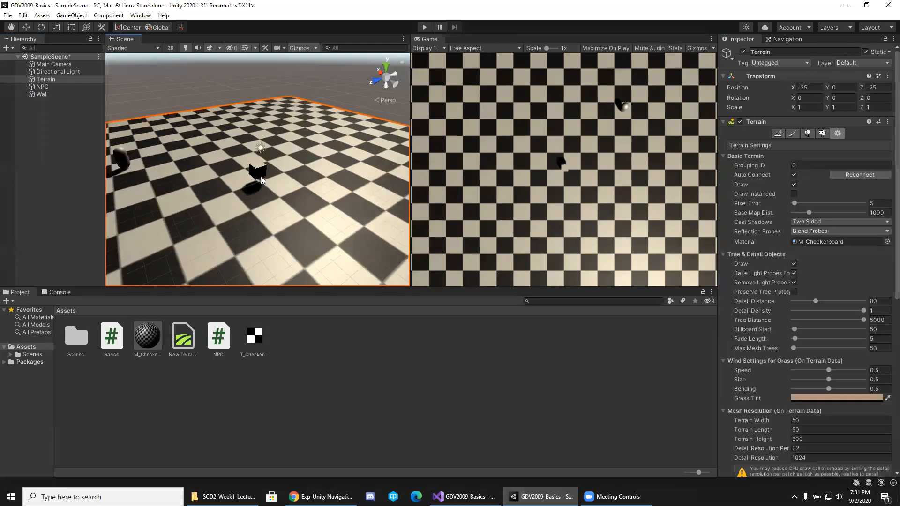
click(261, 178)
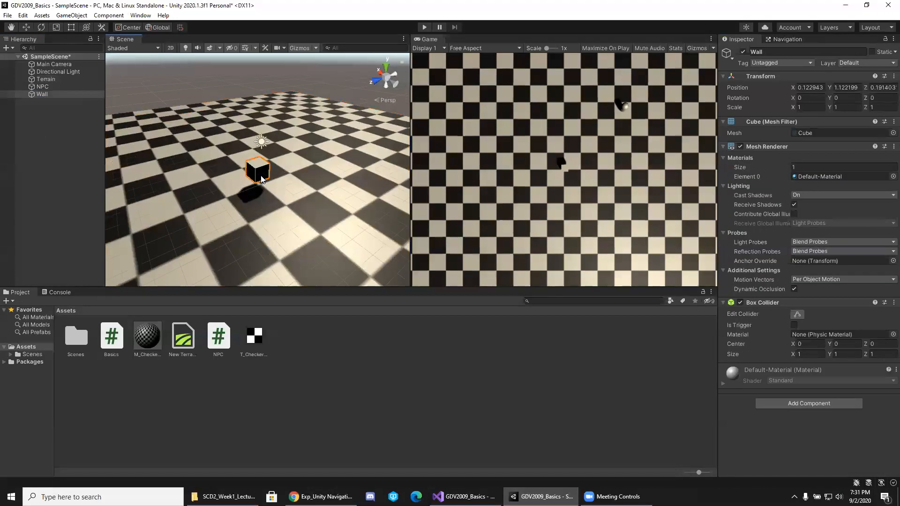
key(r)
drag(221, 182, 56, 225)
drag(258, 136, 271, 57)
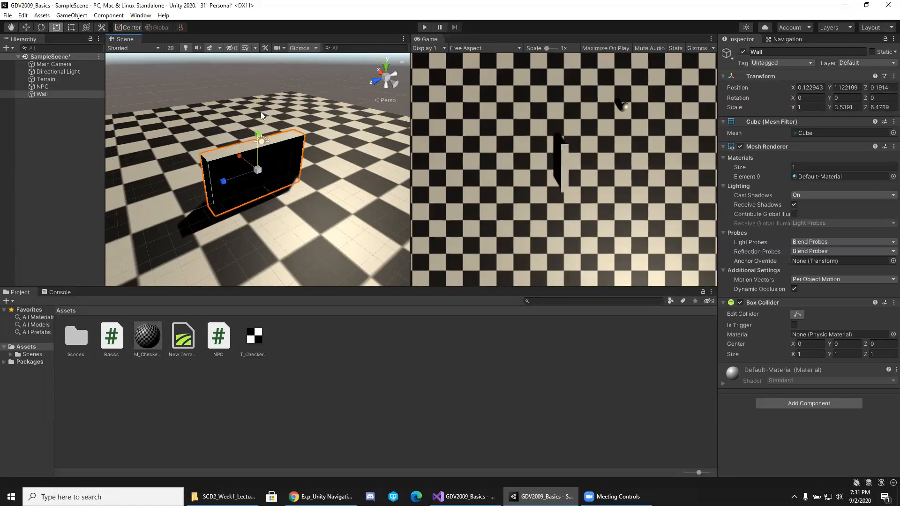
Rotate the Wall about -60.5 degrees around Y and move it in front of the NPC, to about X 6.01, Z 5.27
key(w)
key(e)
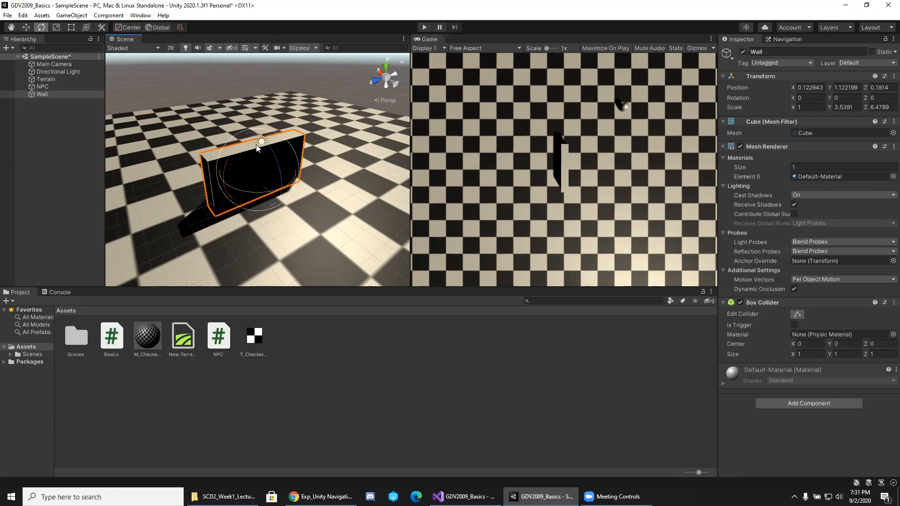
drag(245, 189, 332, 182)
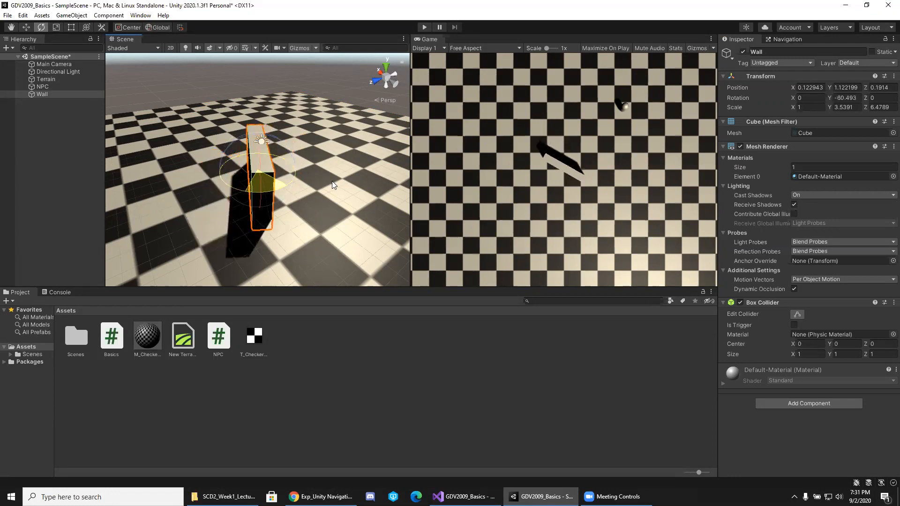
key(w)
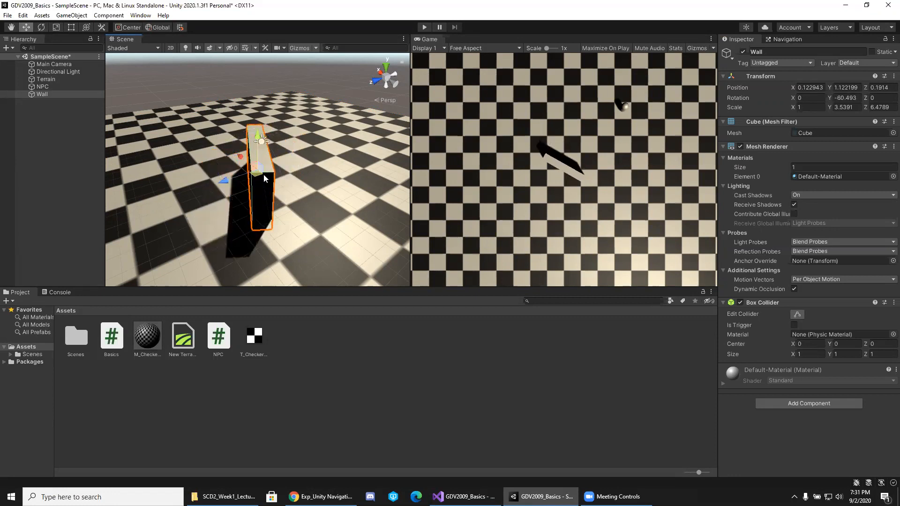
drag(263, 173, 157, 161)
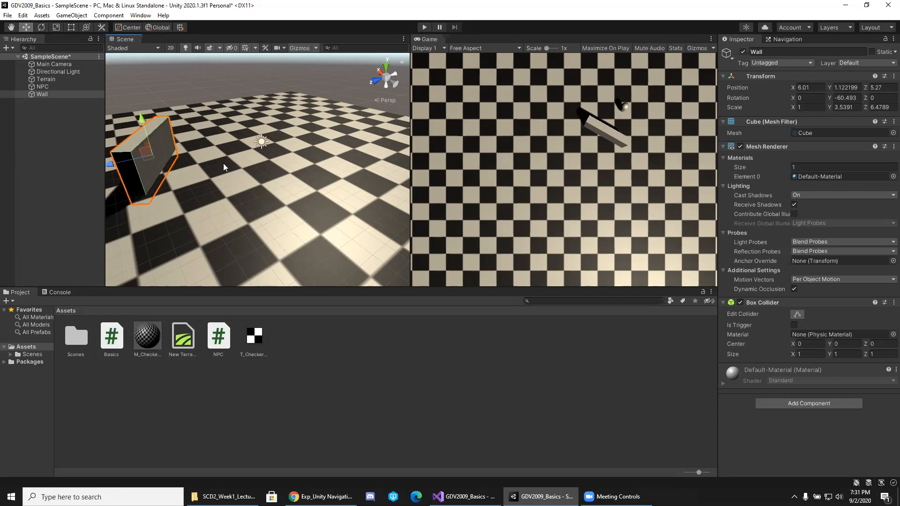
Play the scene to watch how the NPC moves past the Wall, and exit Play mode
click(425, 27)
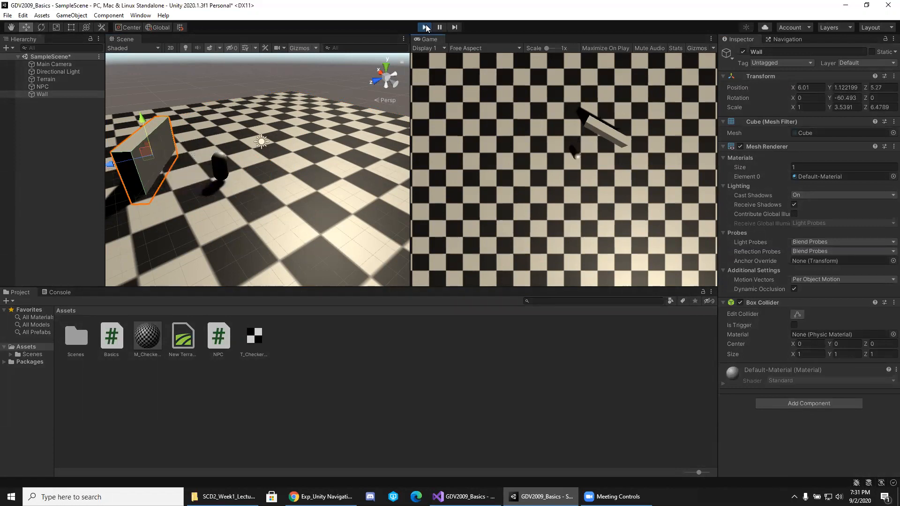
click(426, 28)
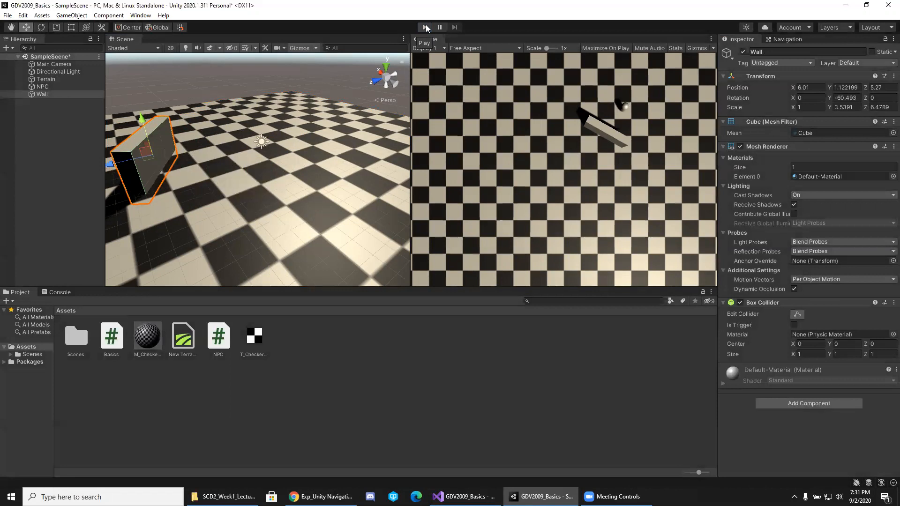
Mark the Wall as Navigation Static with its navigation area set to Not Walkable, and briefly enter and exit Play mode
click(794, 38)
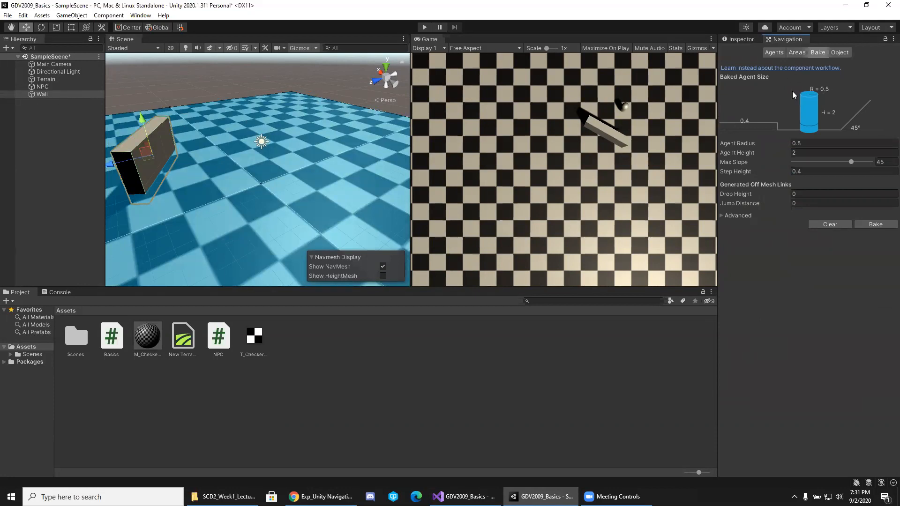
click(839, 52)
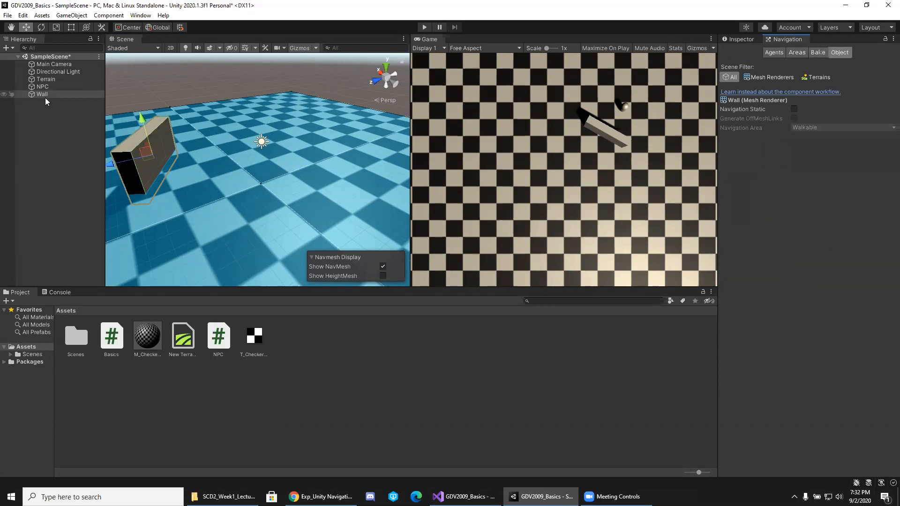
click(794, 109)
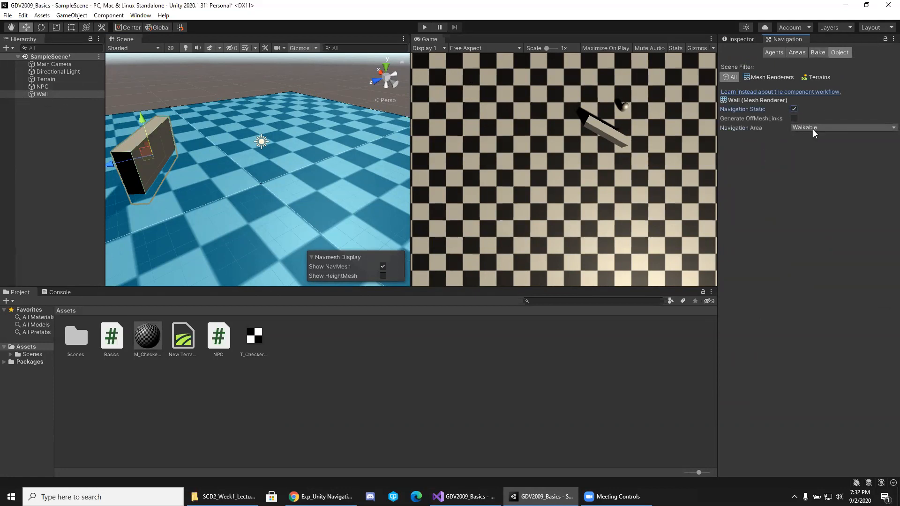
click(818, 127)
click(824, 149)
click(423, 27)
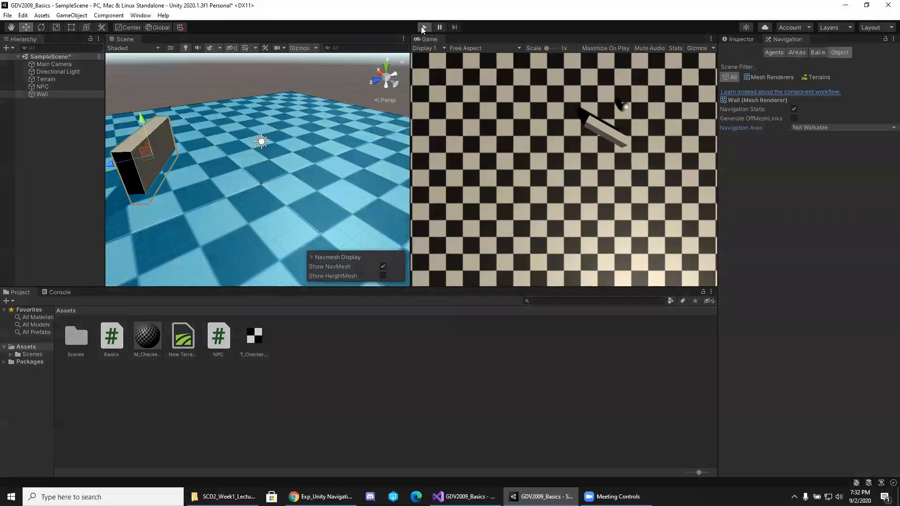
click(427, 28)
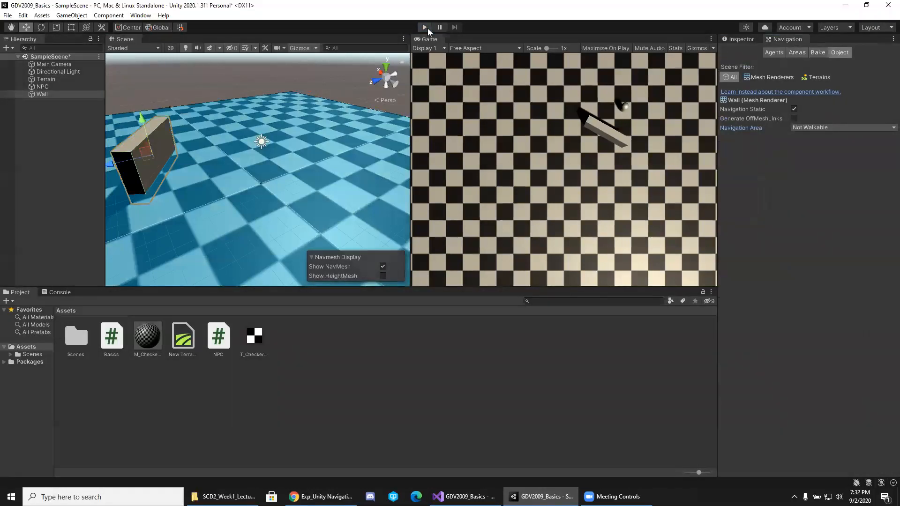
Rebake the NavMesh and inspect the area around the base of the Wall from several angles
click(821, 53)
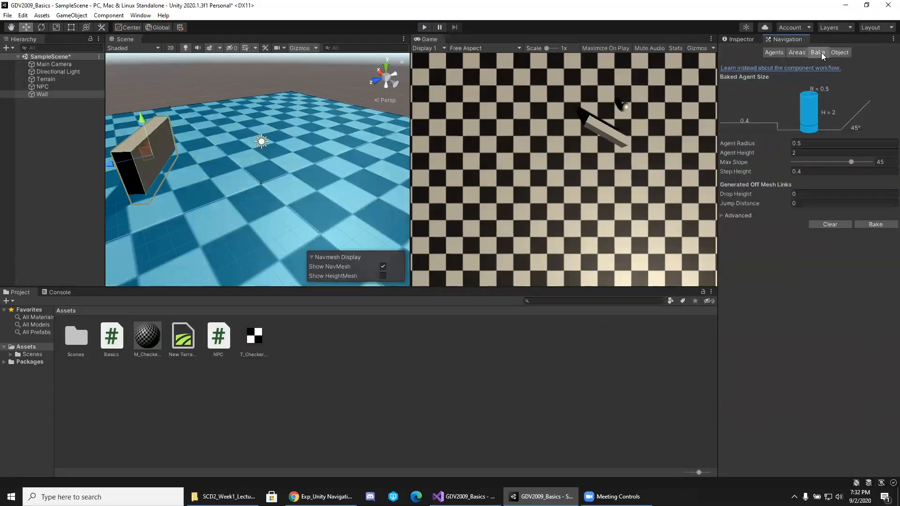
click(873, 226)
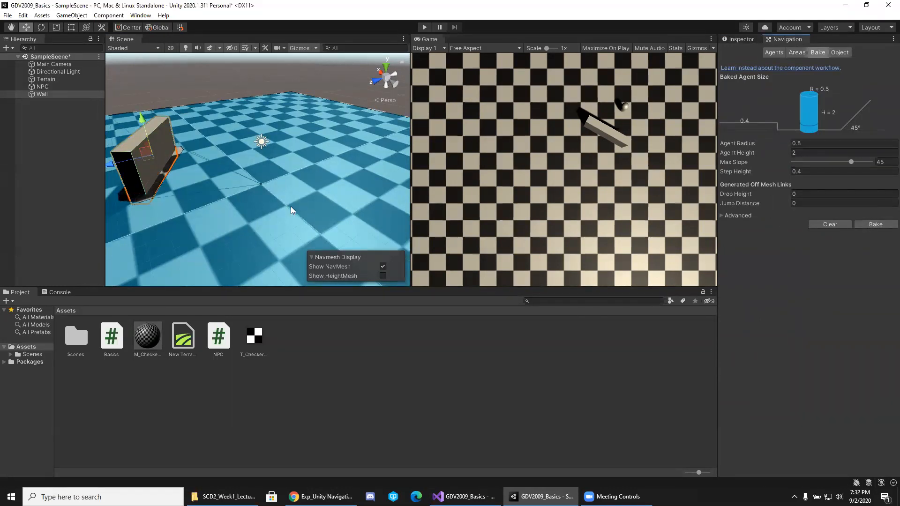
alt+drag(284, 200, 265, 195)
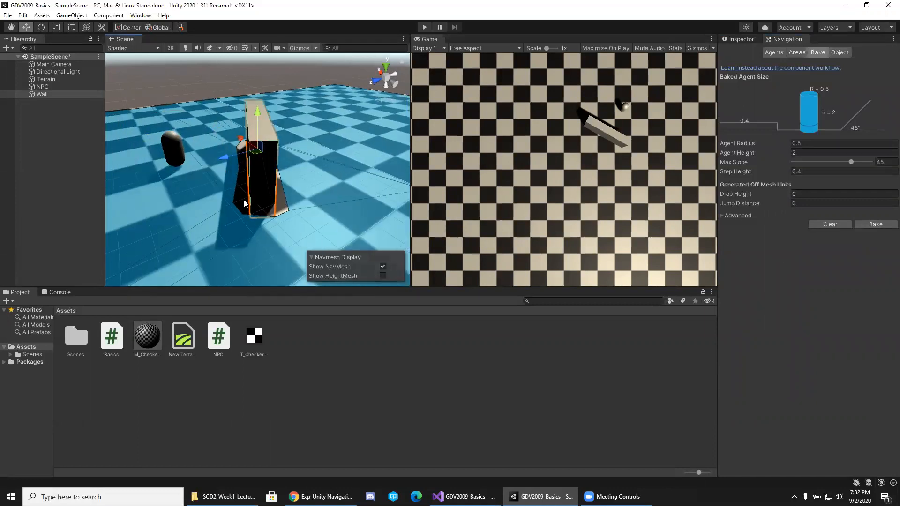
alt+drag(286, 214, 594, 239)
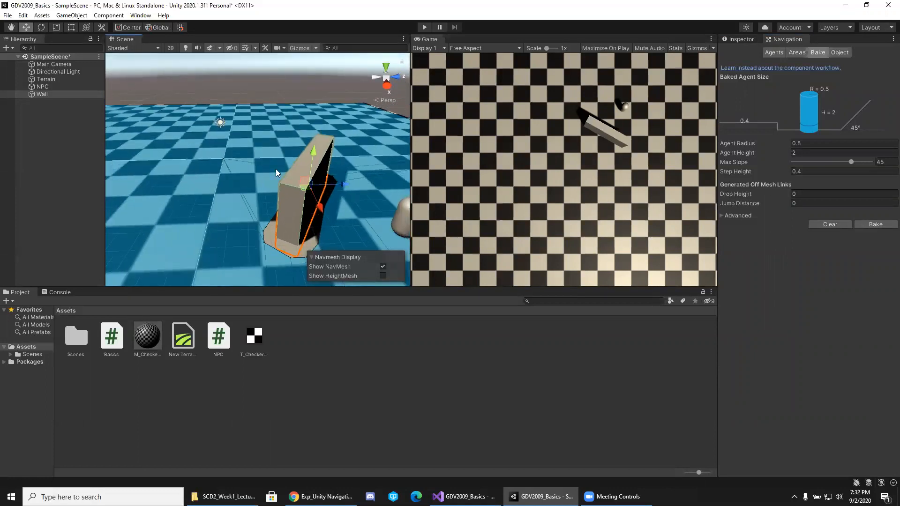
alt+drag(260, 265, 542, 73)
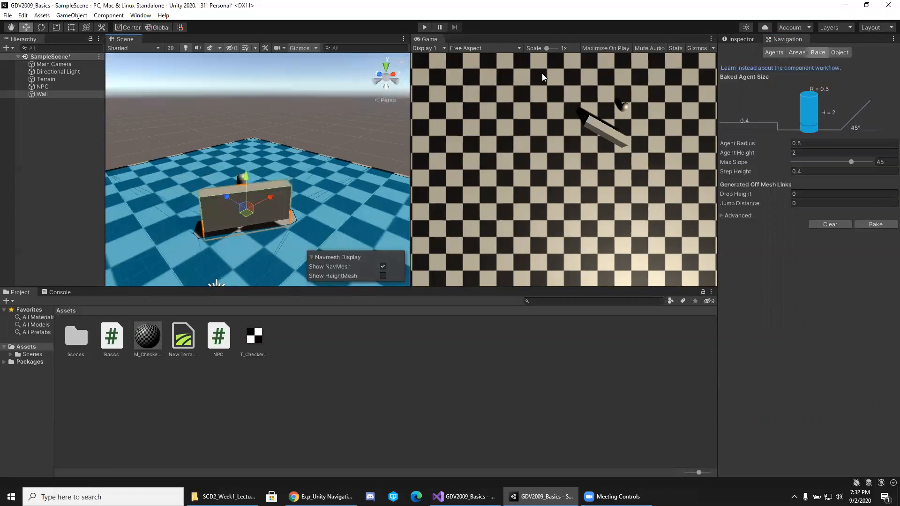
Play the scene to watch the NPC's route with the rebaked NavMesh, view it from above, and exit Play mode
click(428, 27)
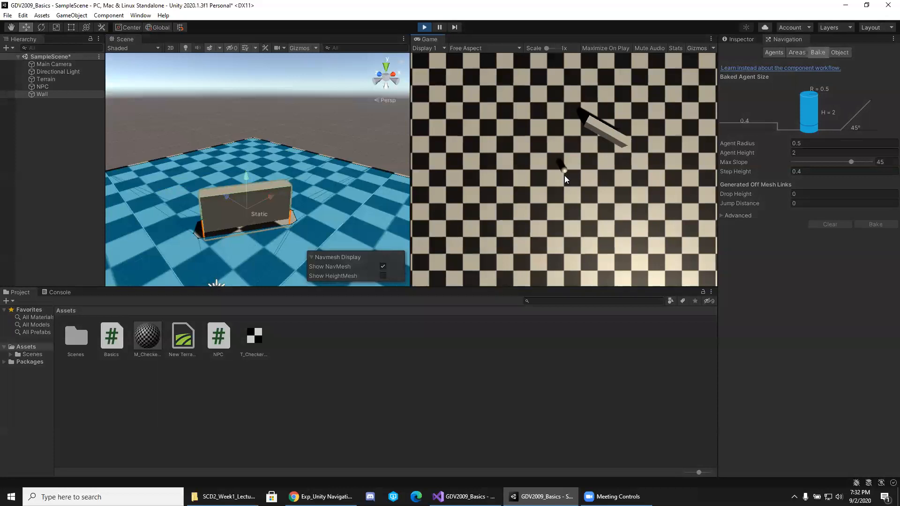
alt+drag(270, 158, 285, 215)
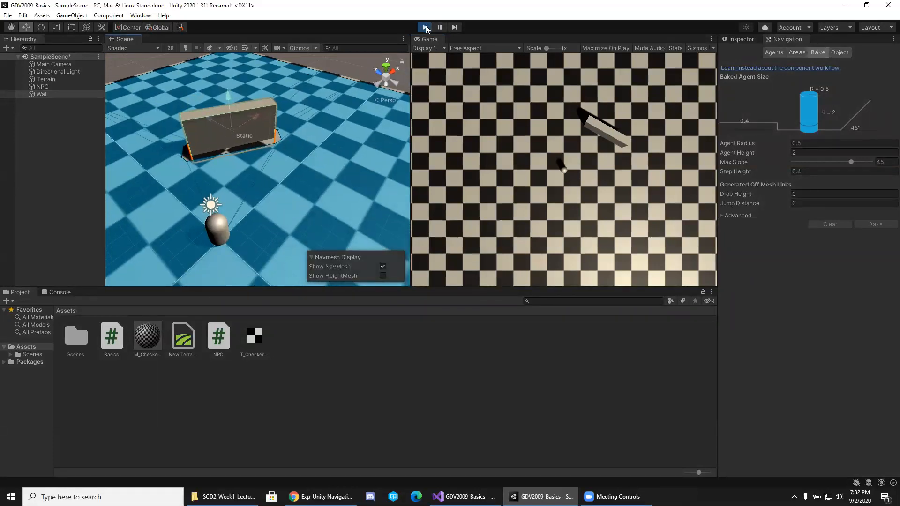
click(425, 27)
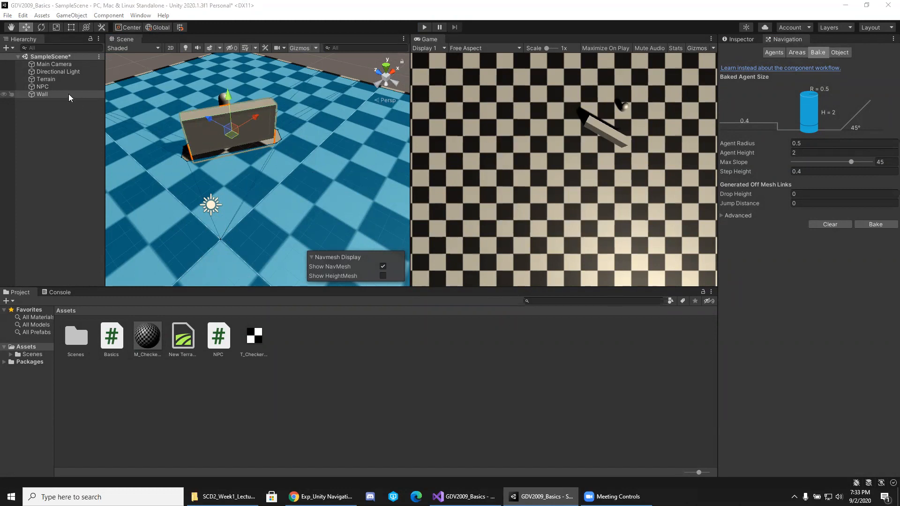
Add a 3D sphere near the Wall, opposite the NPC, and raise it to about Y 1.32
click(50, 116)
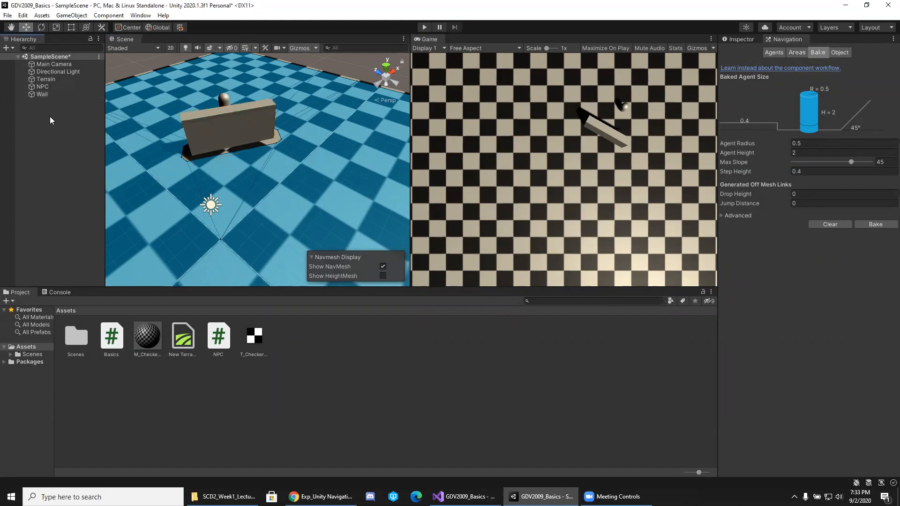
click(71, 15)
mouse_move(91, 49)
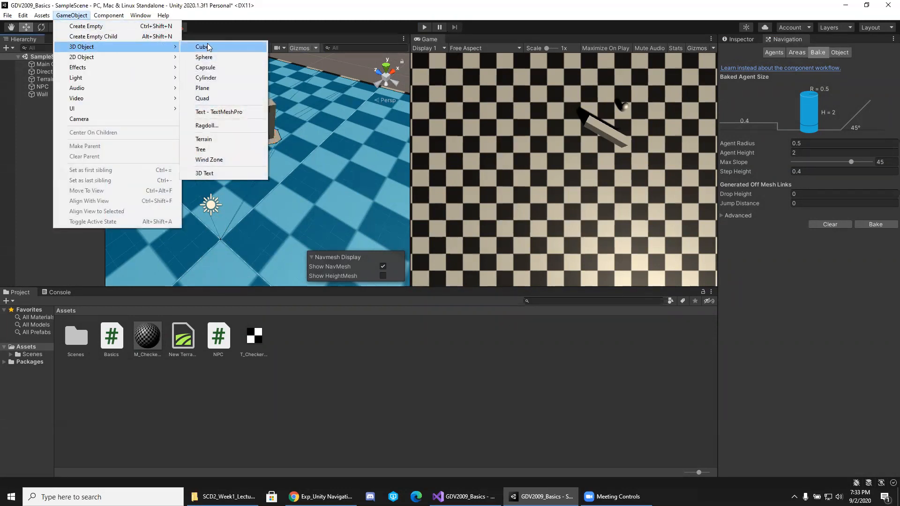
click(216, 57)
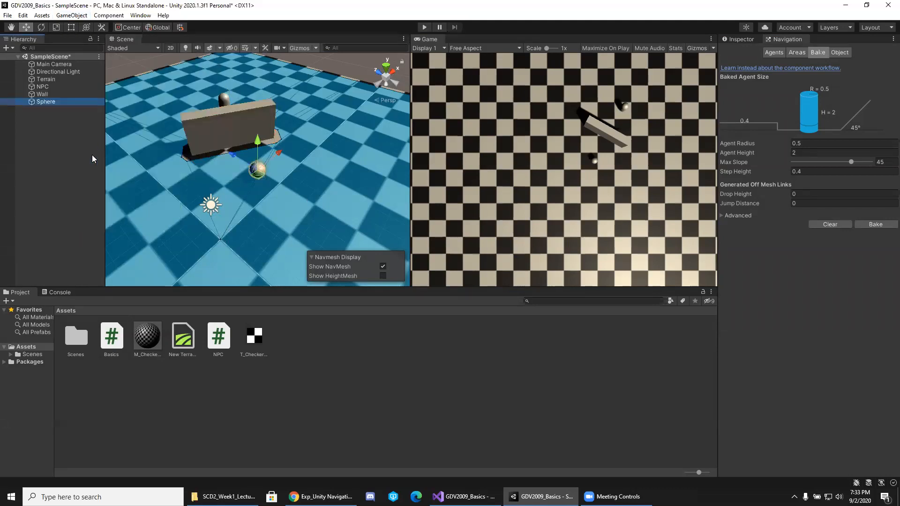
mouse_move(259, 141)
mouse_down()
mouse_move(260, 170)
mouse_move(257, 138)
mouse_up()
Rename the sphere NavPoint and make its Sphere Collider a trigger
click(42, 102)
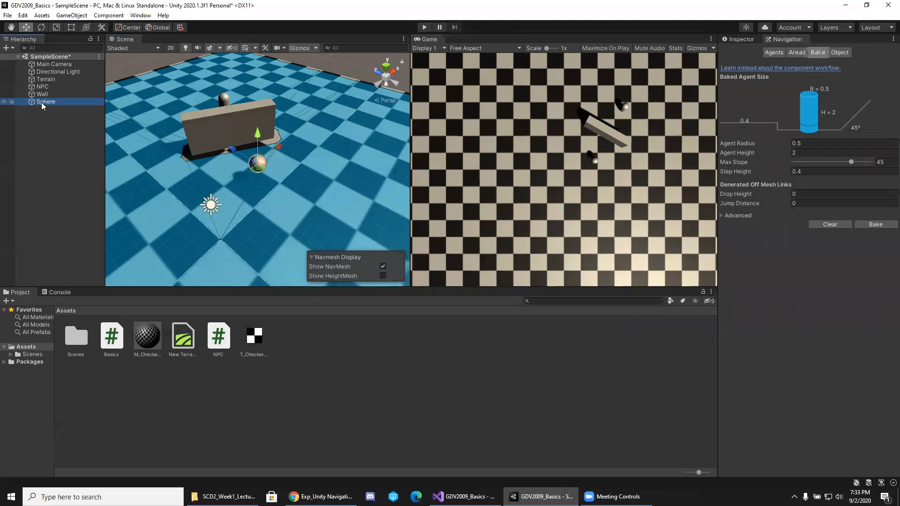
click(49, 103)
text(NavPoint)
key(Return)
click(735, 40)
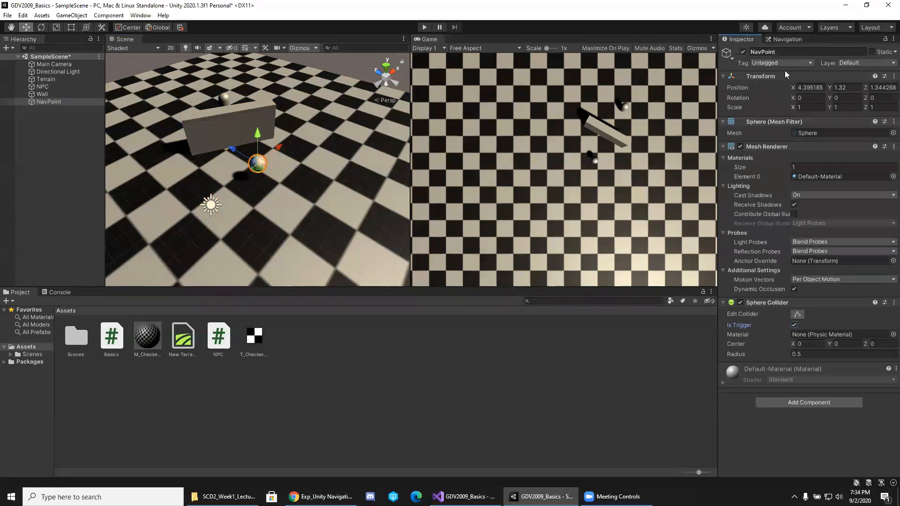
Create a C# script named NavPoint in the Assets folder
click(780, 52)
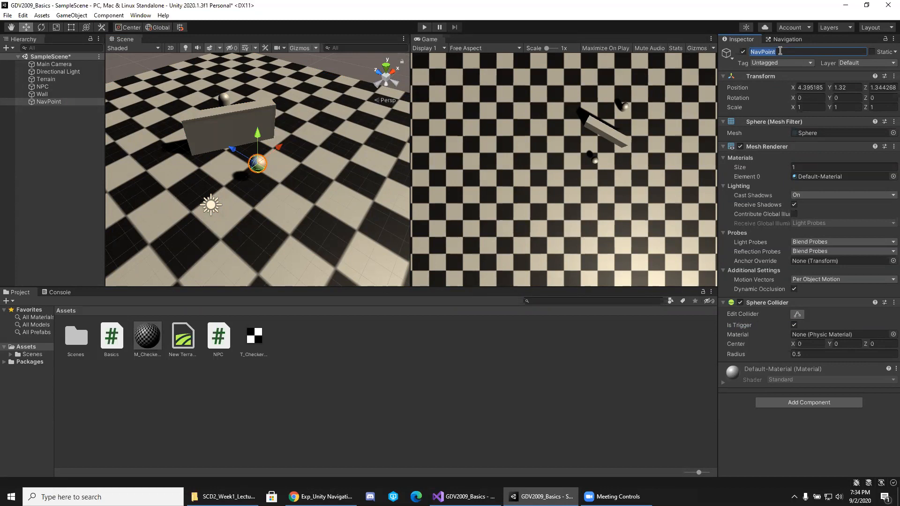
click(383, 347)
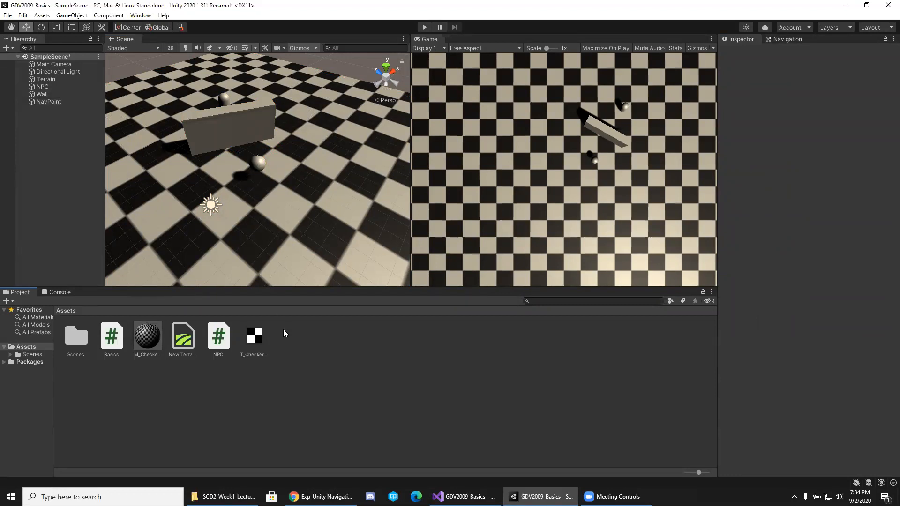
right_click(290, 344)
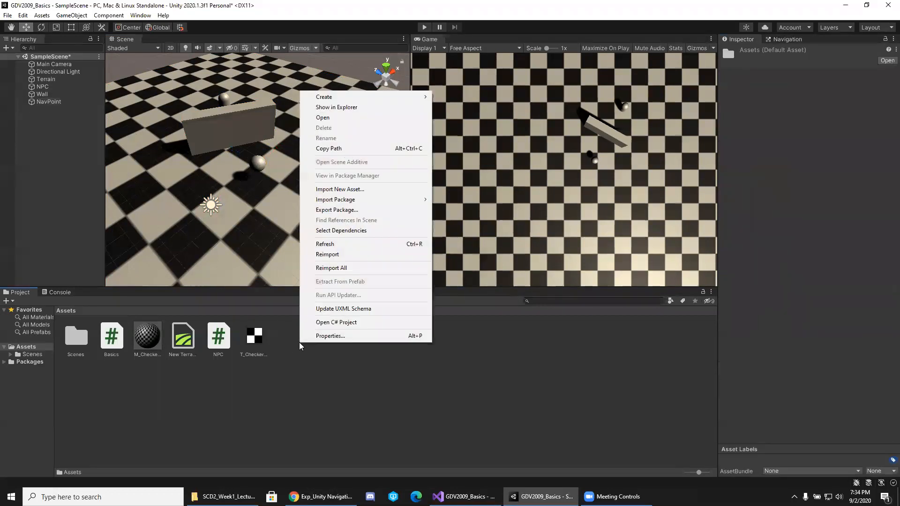
mouse_move(412, 97)
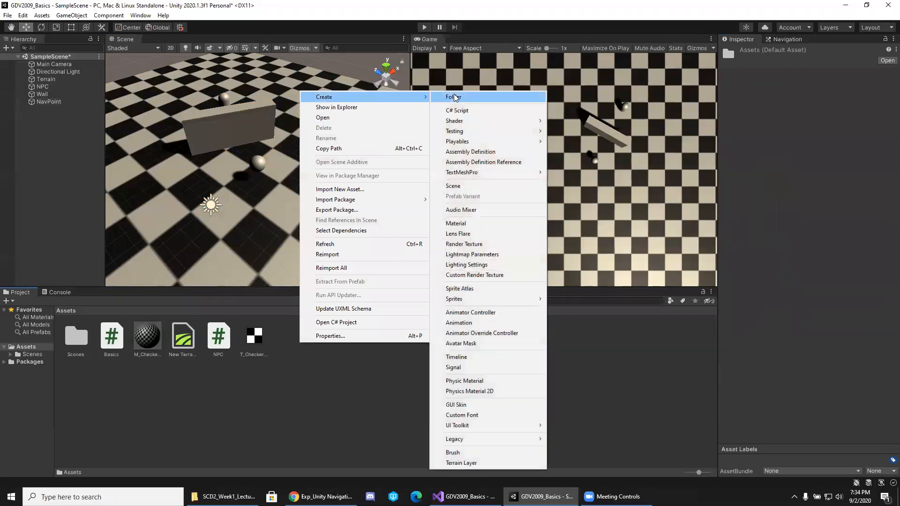
click(492, 110)
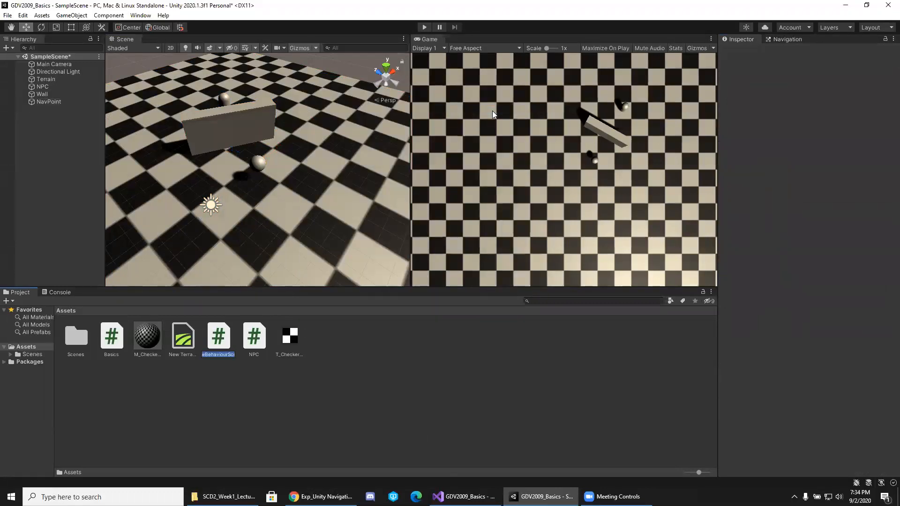
text(NavPoint)
key(Return)
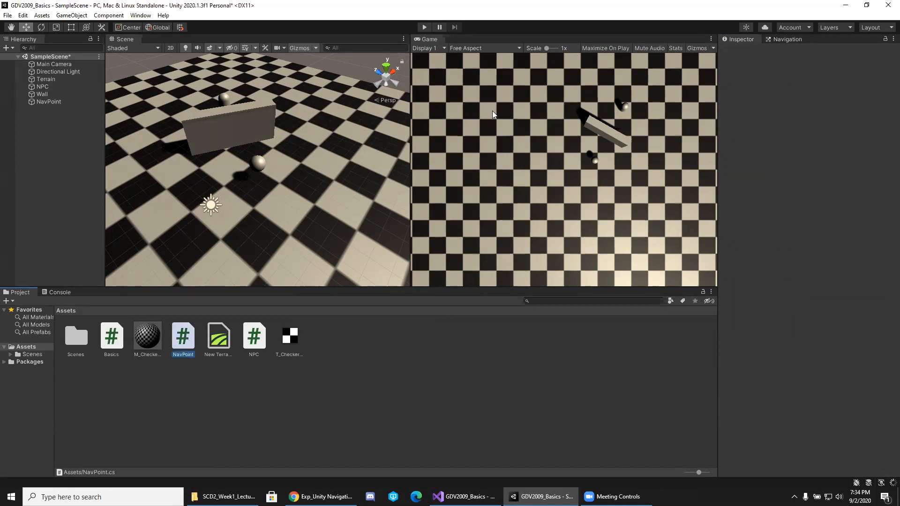
Open the NavPoint script, delete its Start and Update methods with their comments, and save the file
double_click(190, 341)
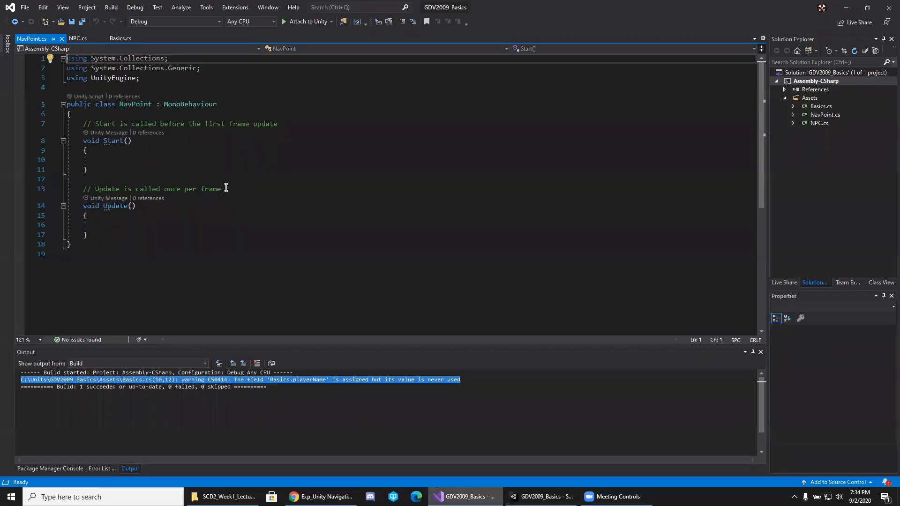
drag(123, 234, 71, 128)
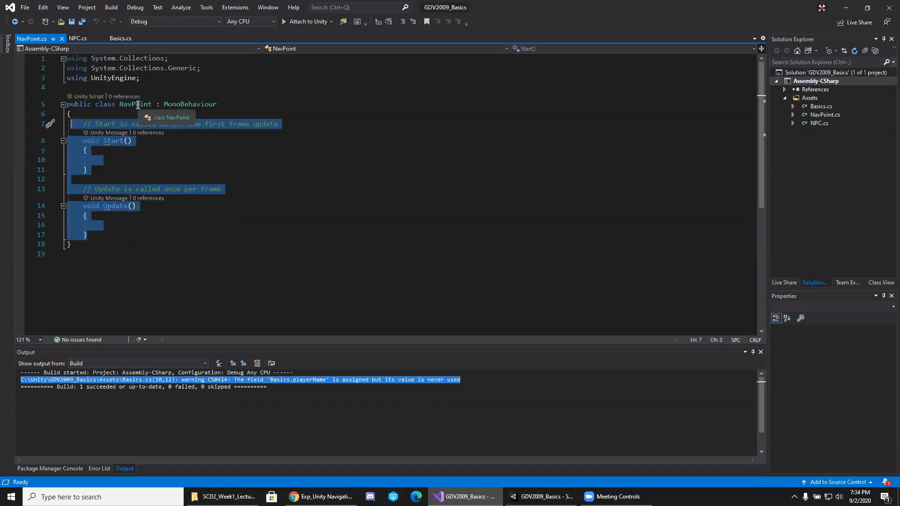
key(Delete)
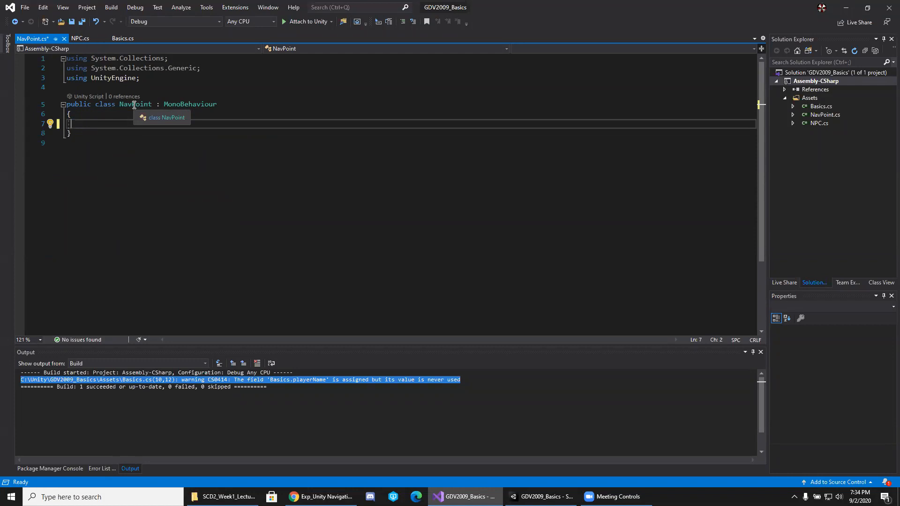
key(ctrl+s)
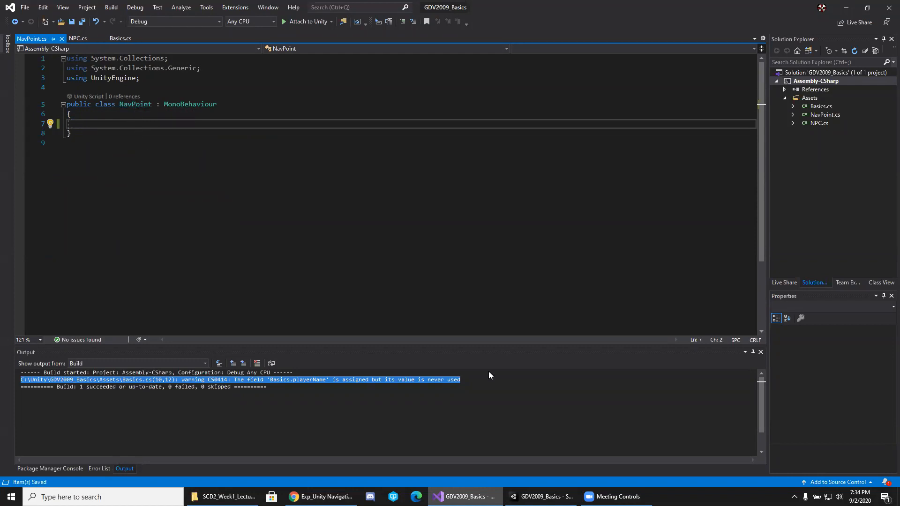
Back in Unity, attach the NavPoint script to the NavPoint sphere and move the sphere to about X 10.36, Y 0.65
mouse_move(466, 497)
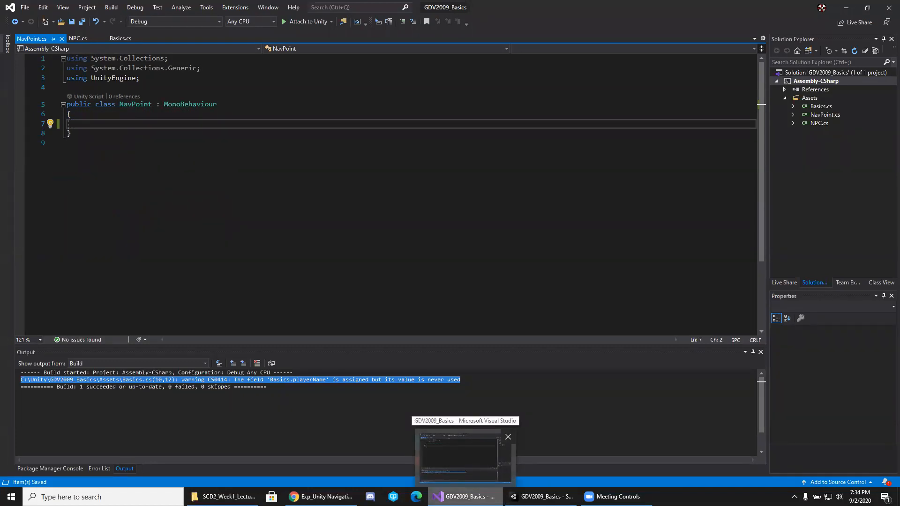
click(543, 497)
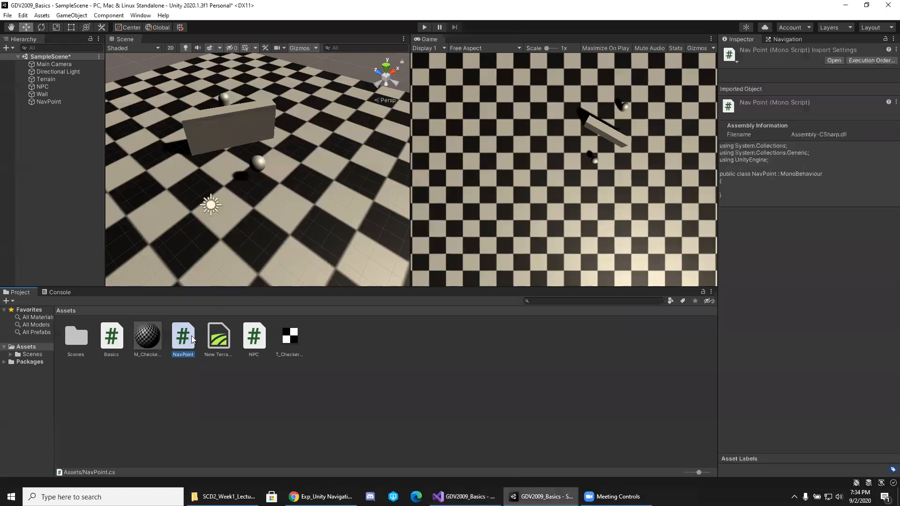
drag(189, 337, 56, 104)
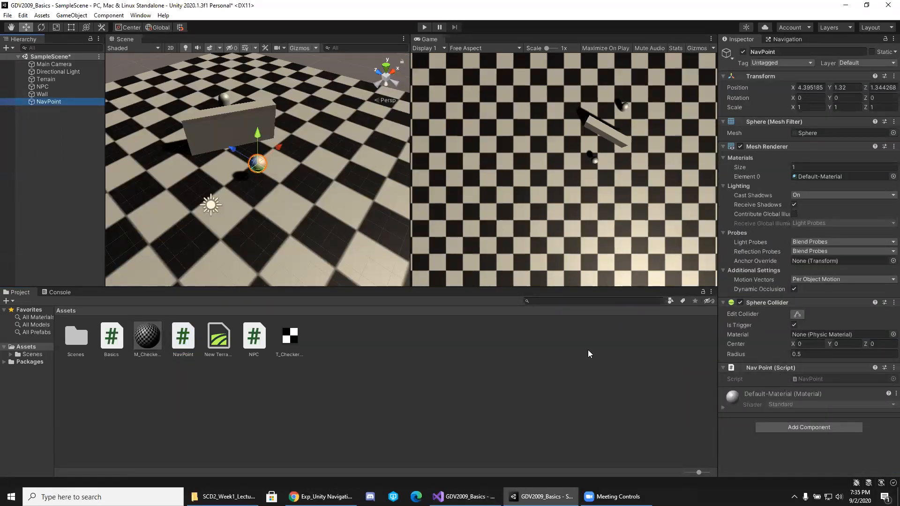
drag(276, 148, 316, 91)
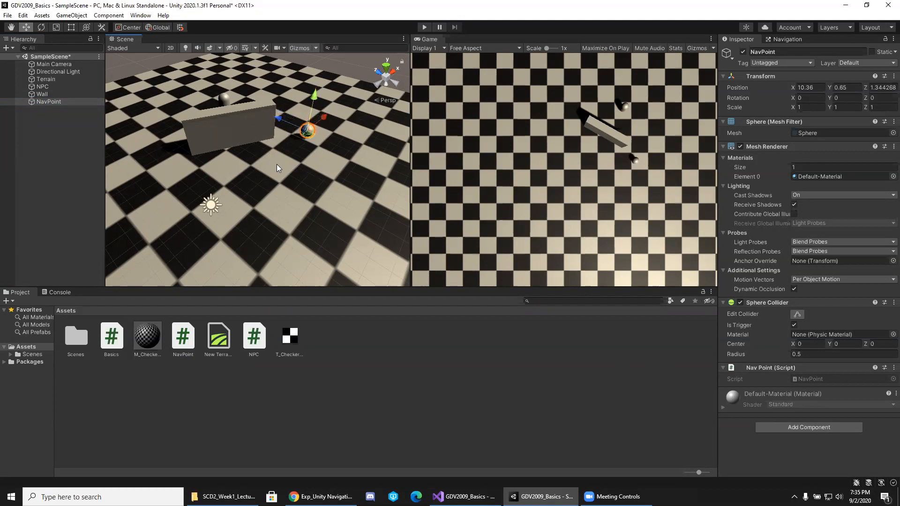
click(449, 400)
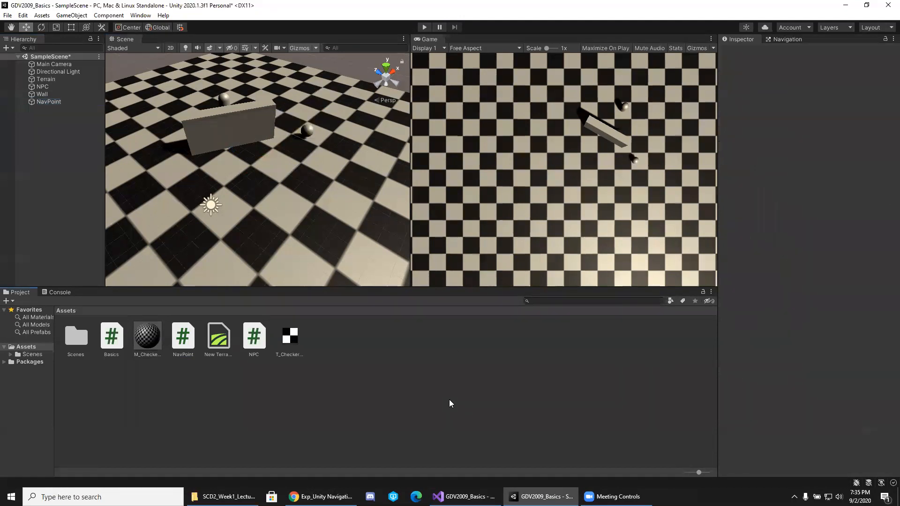
In the NPC script, declare the field "NavPoint point = null;" below the NavMeshAgent field, separated by blank lines
double_click(254, 336)
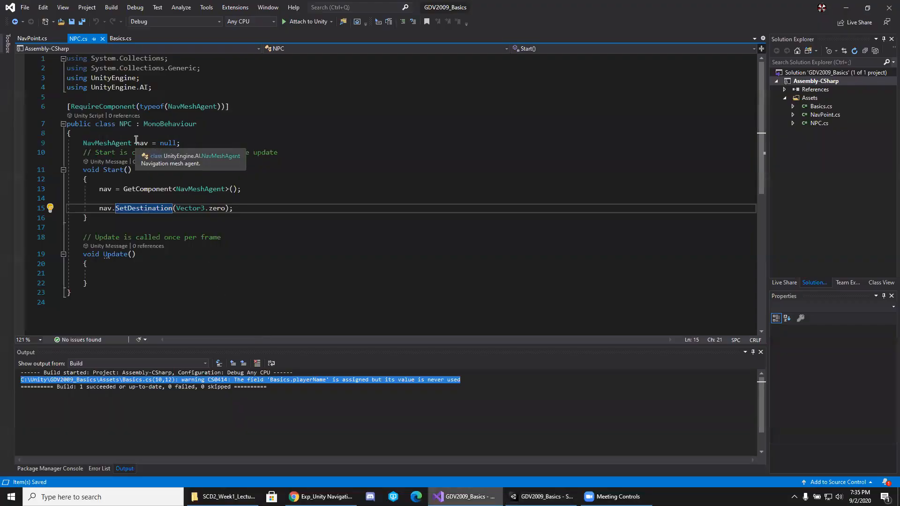
click(204, 142)
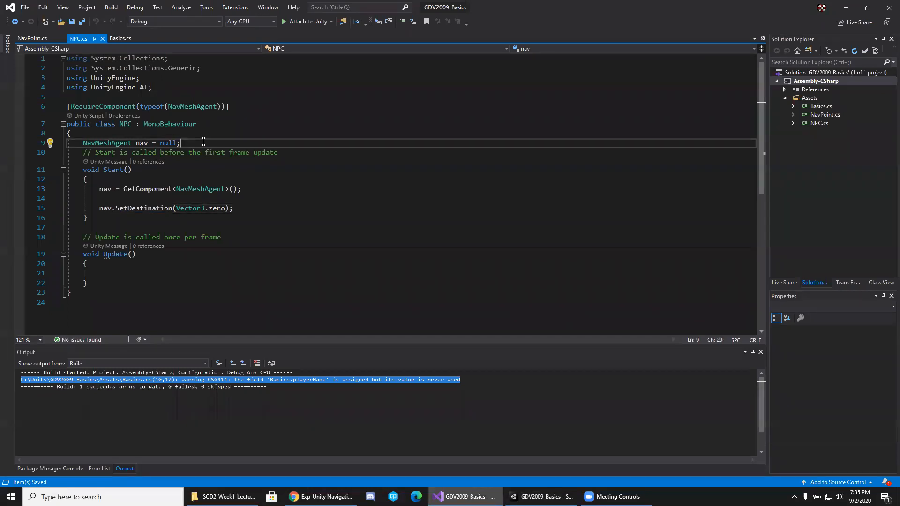
key(Return)
key(Return)
key(Return)
key(Up)
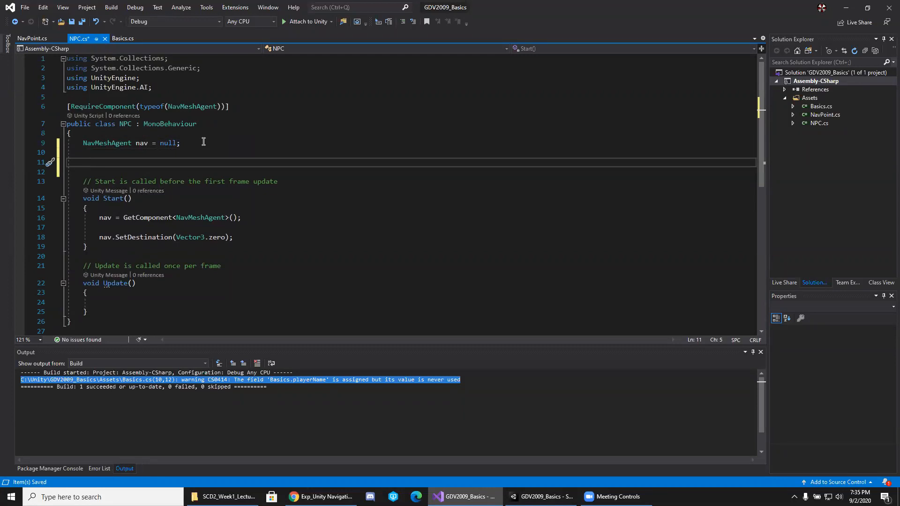
text(Navpo)
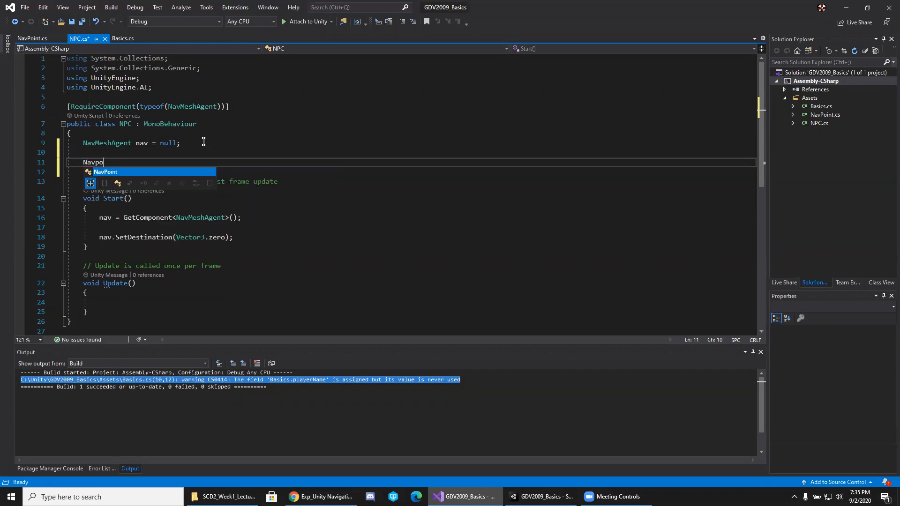
key(Tab)
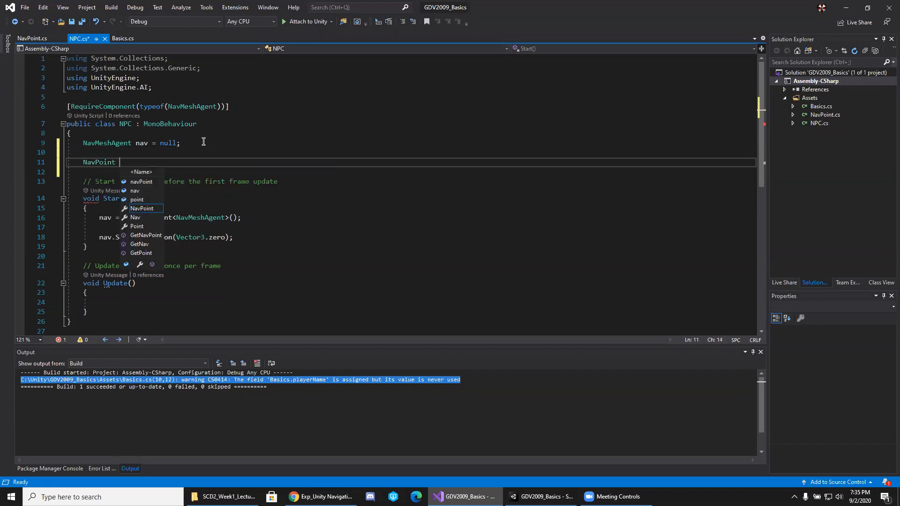
text(point)
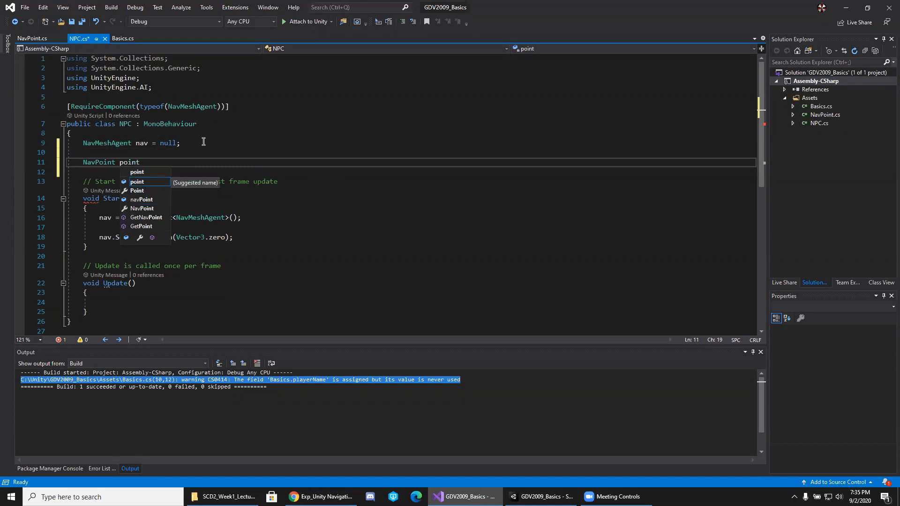
text(;)
key(BackSpace)
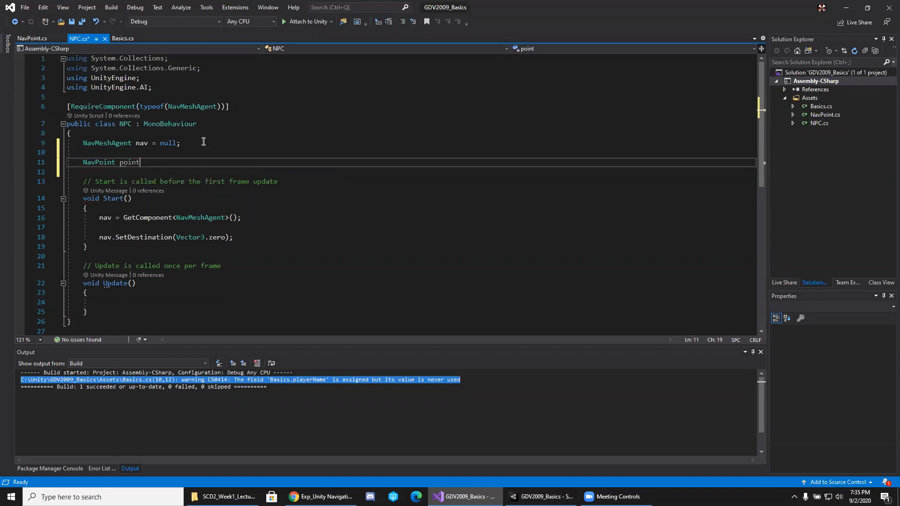
text(= null;)
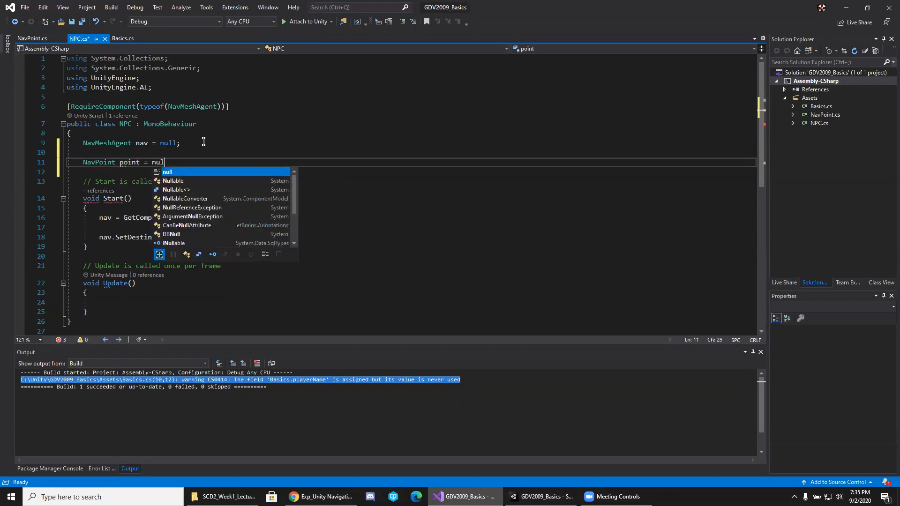
Add a [SerializeField] attribute on its own line above the NavPoint point field
key(Up)
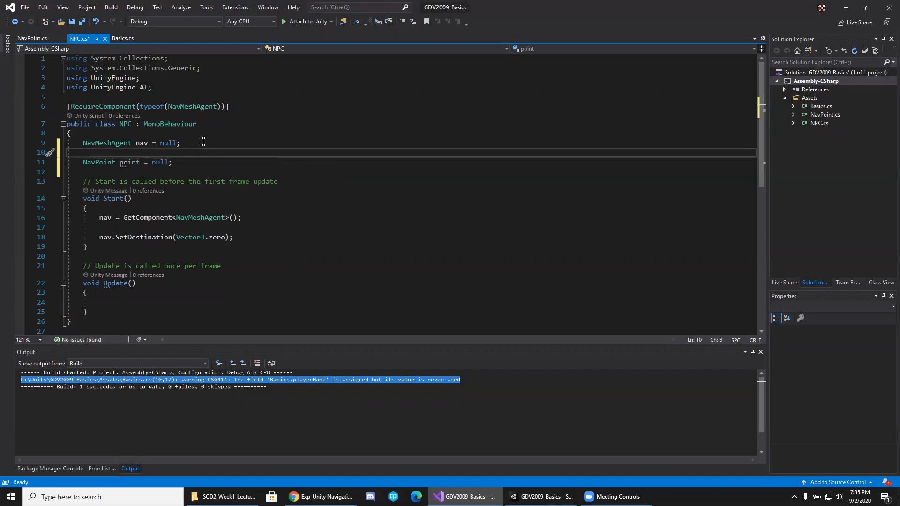
key(Return)
text([S)
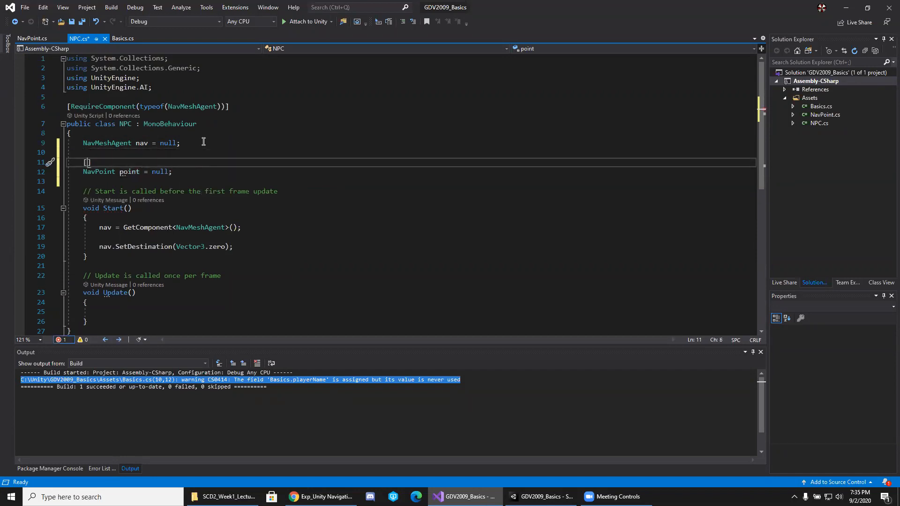
key(Down)
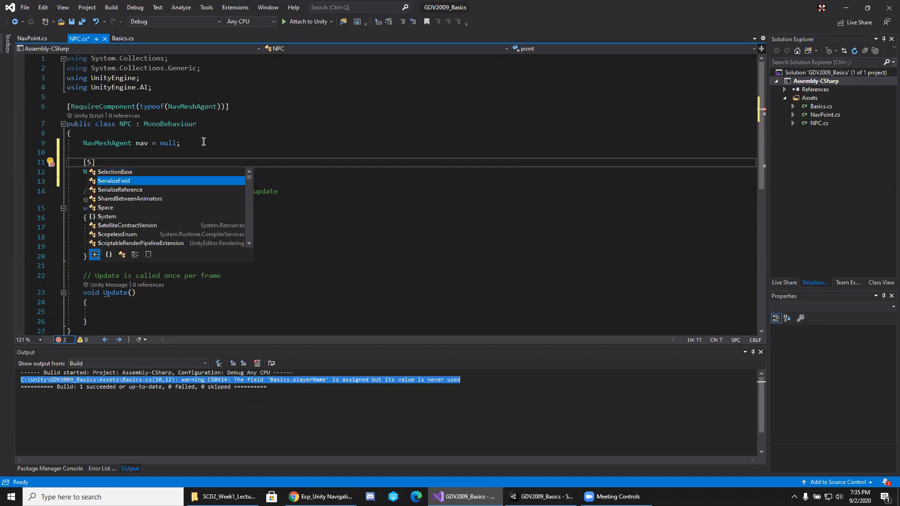
key(Tab)
click(204, 179)
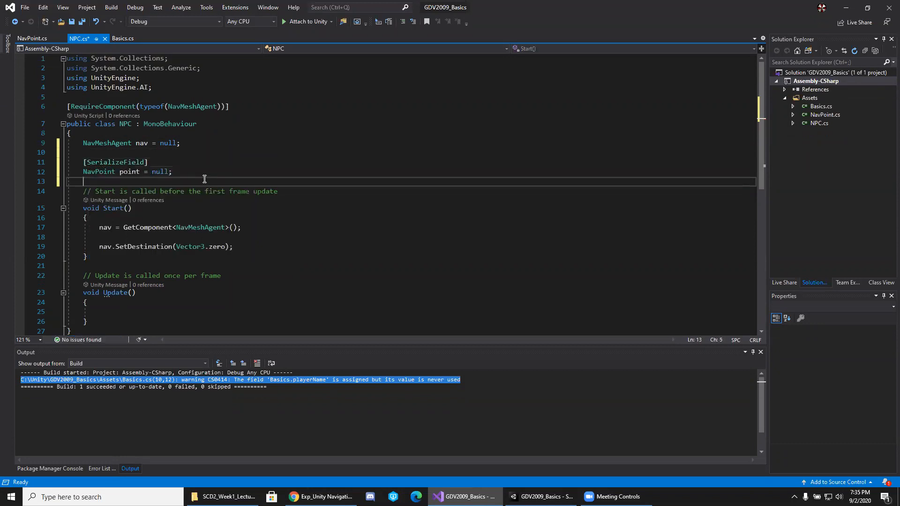
Replace Vector3.zero in the Start method's SetDestination call with point.transform.position and save the NPC script
click(205, 218)
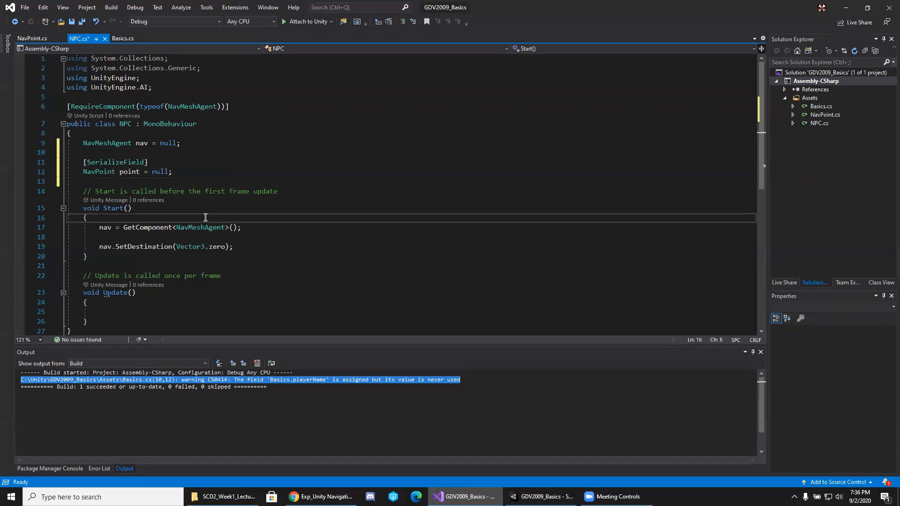
scroll(205, 217, down, 1)
click(156, 210)
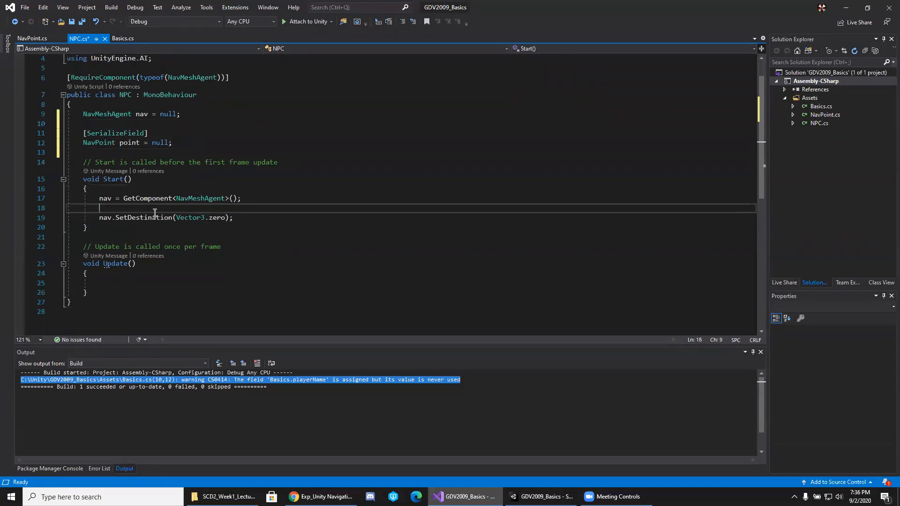
click(216, 217)
click(193, 218)
drag(201, 219, 226, 219)
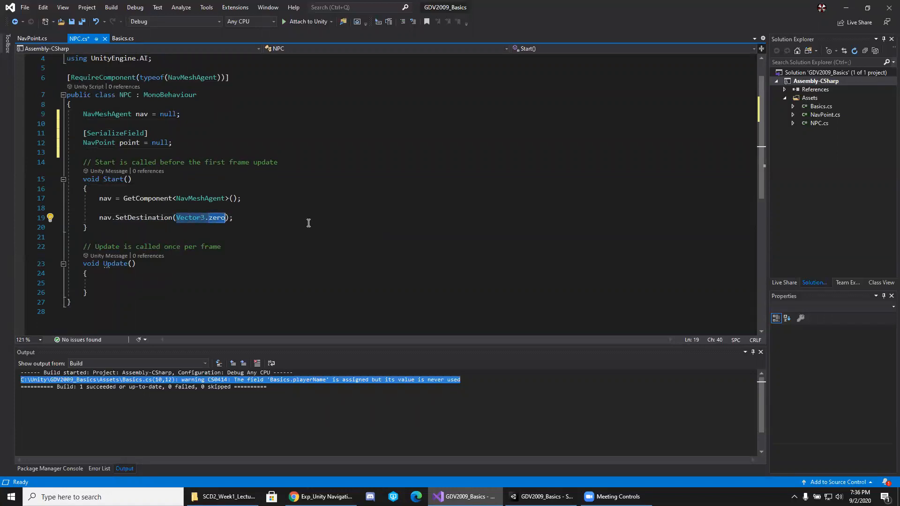
text(point.)
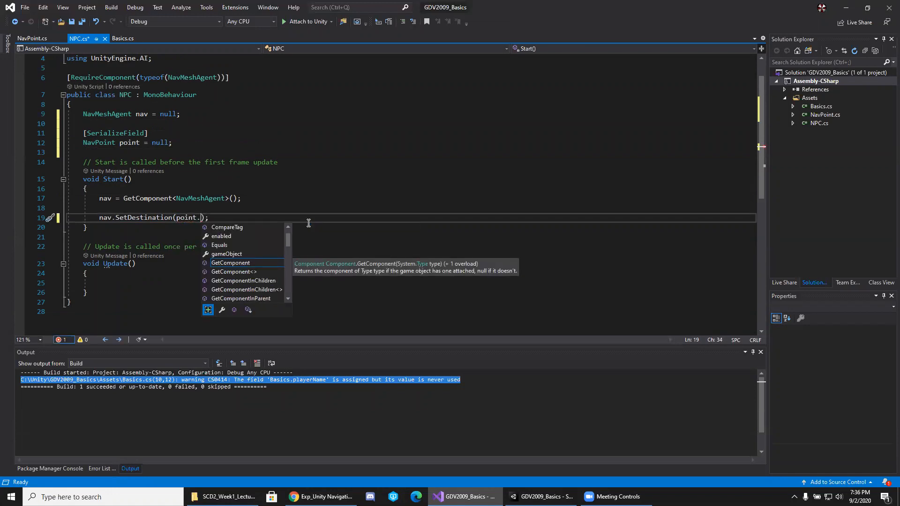
text(transform.pos)
key(Tab)
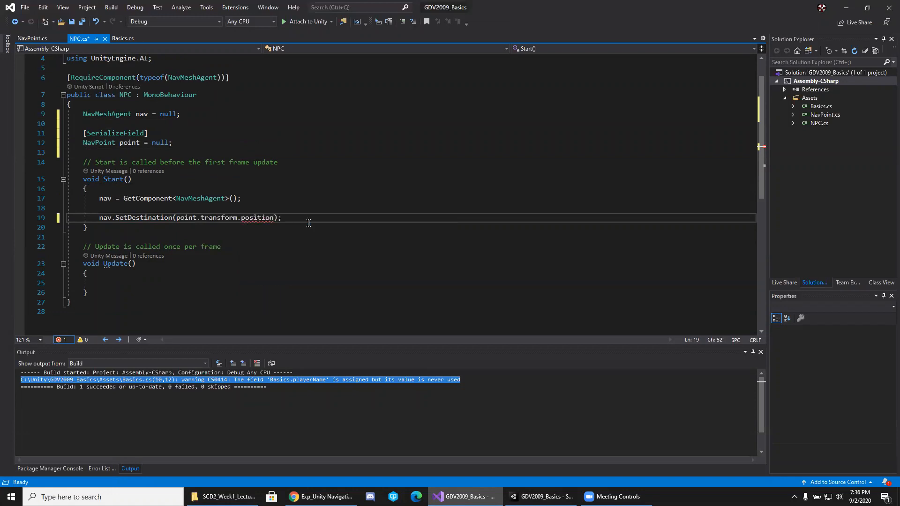
click(285, 229)
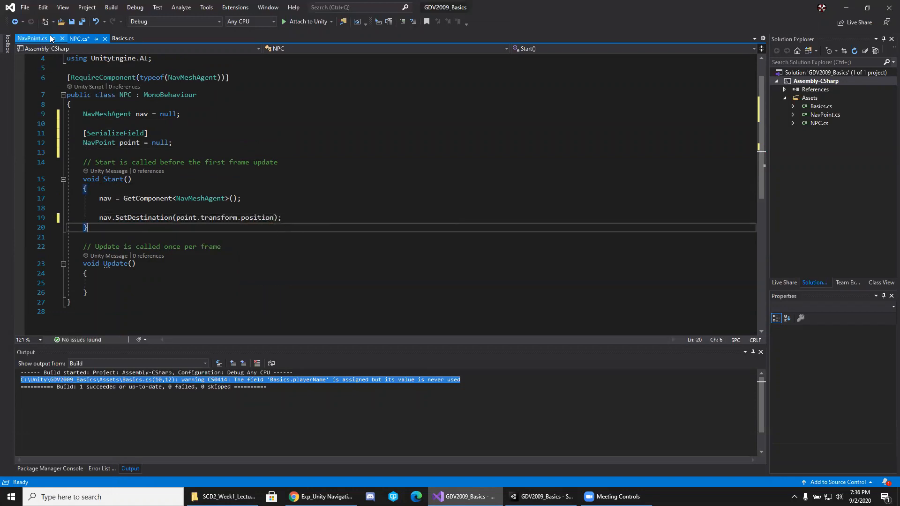
key(ctrl+s)
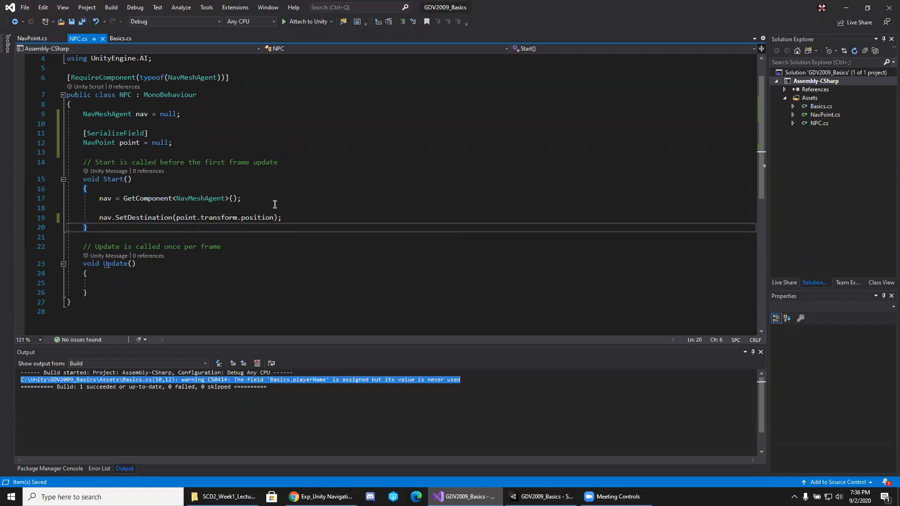
click(135, 141)
click(116, 134)
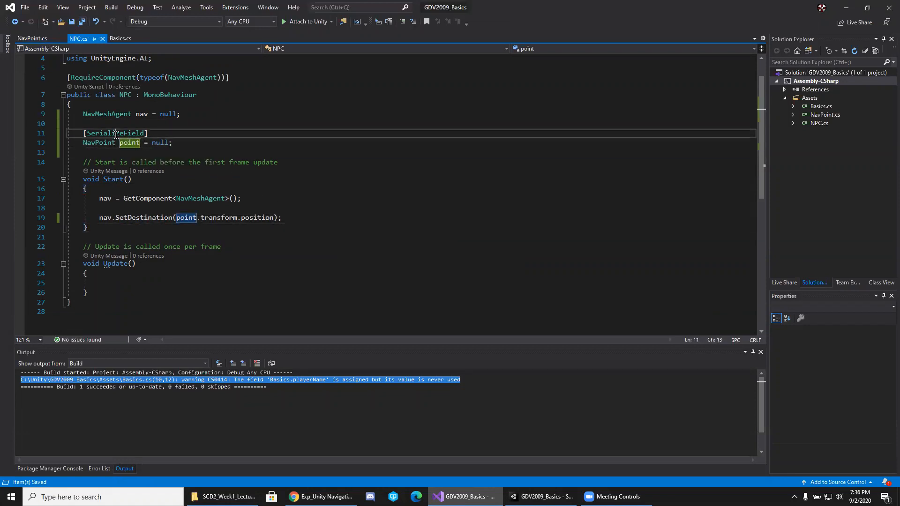
Back in Unity, assign the scene's NavPoint object to the Point field of the NPC's script, and run the scene once to test it
click(114, 142)
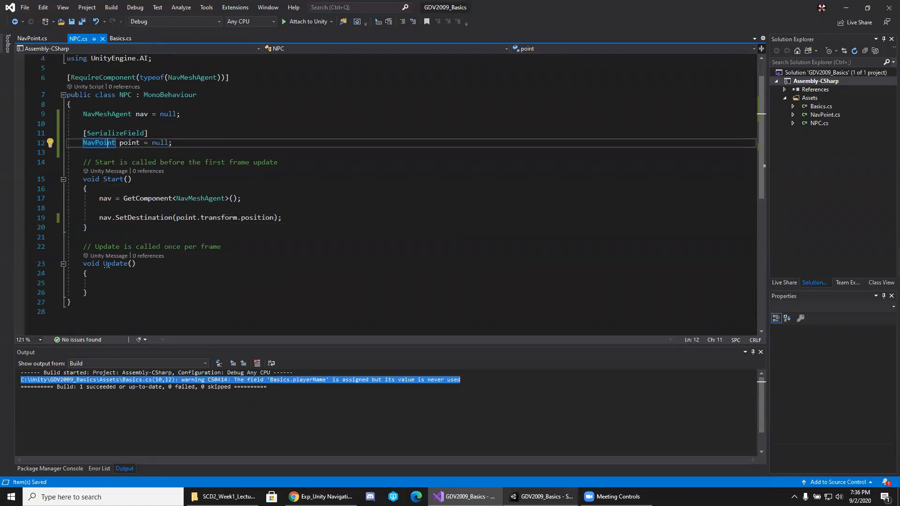
click(541, 497)
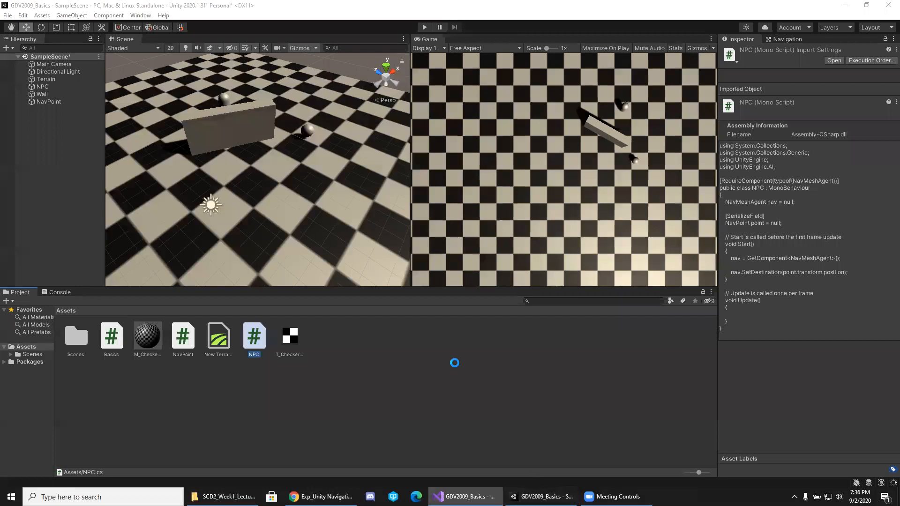
click(55, 102)
click(47, 88)
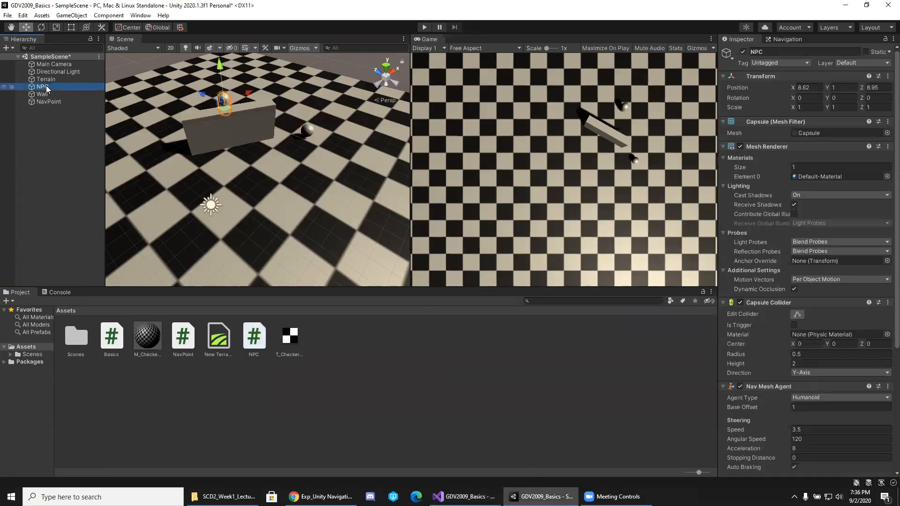
scroll(750, 216, down, 5)
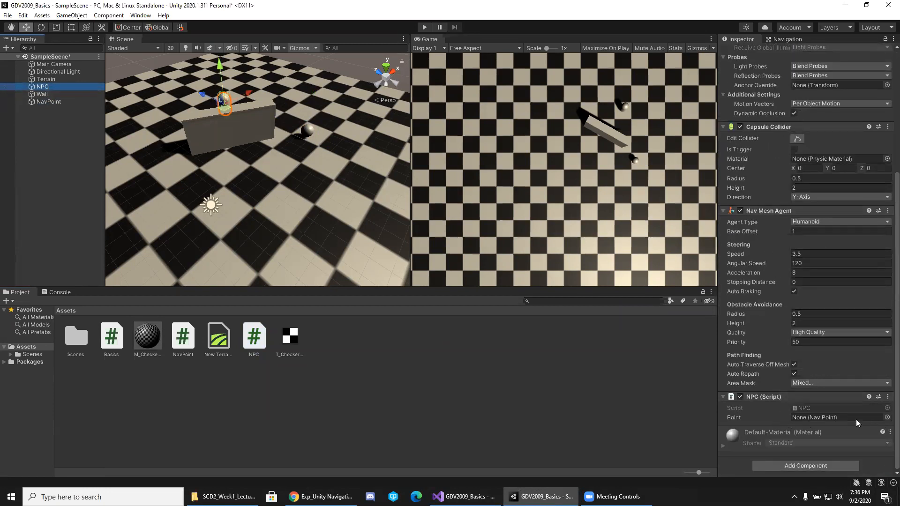
click(887, 417)
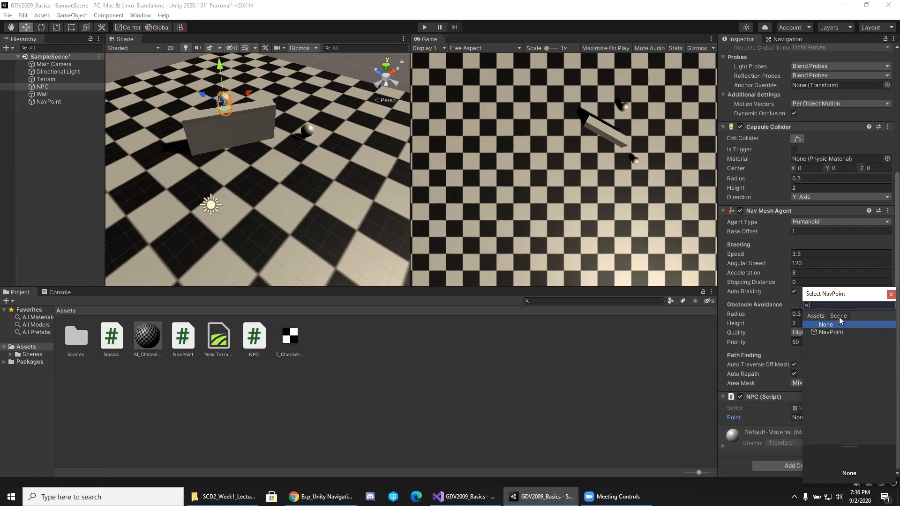
click(832, 333)
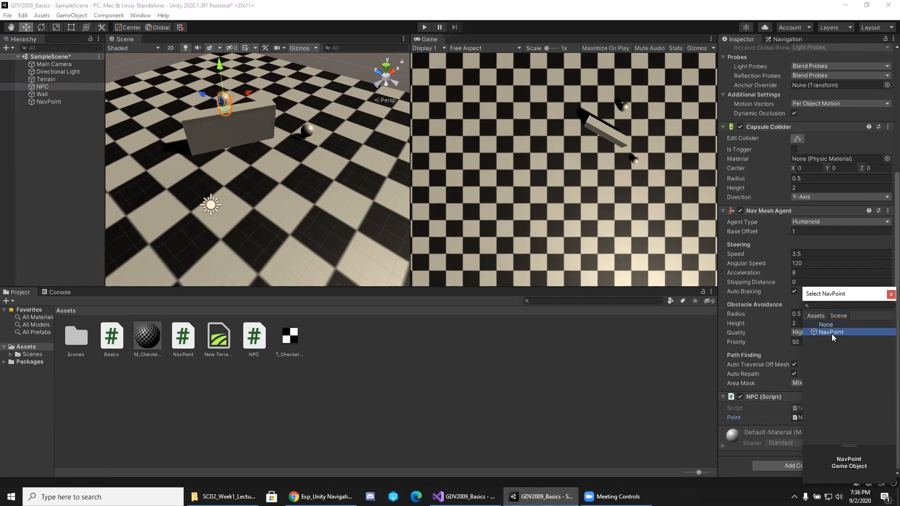
double_click(832, 333)
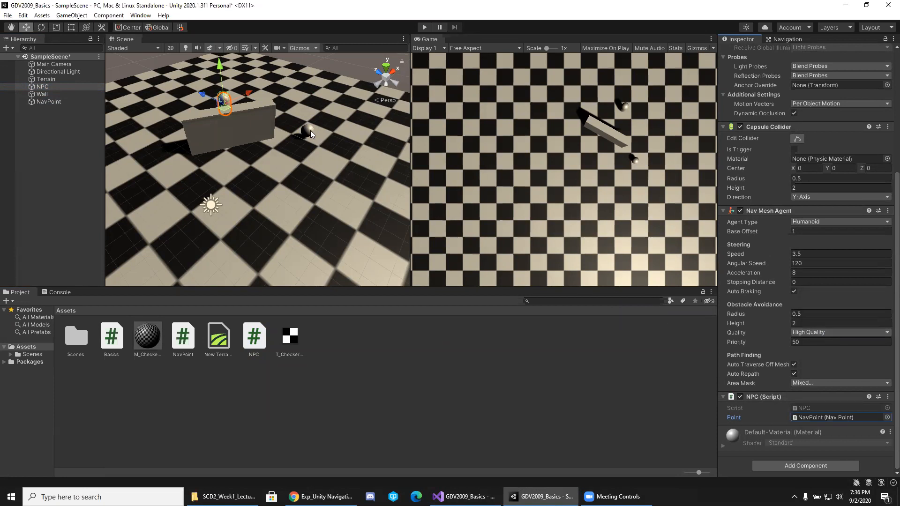
click(424, 28)
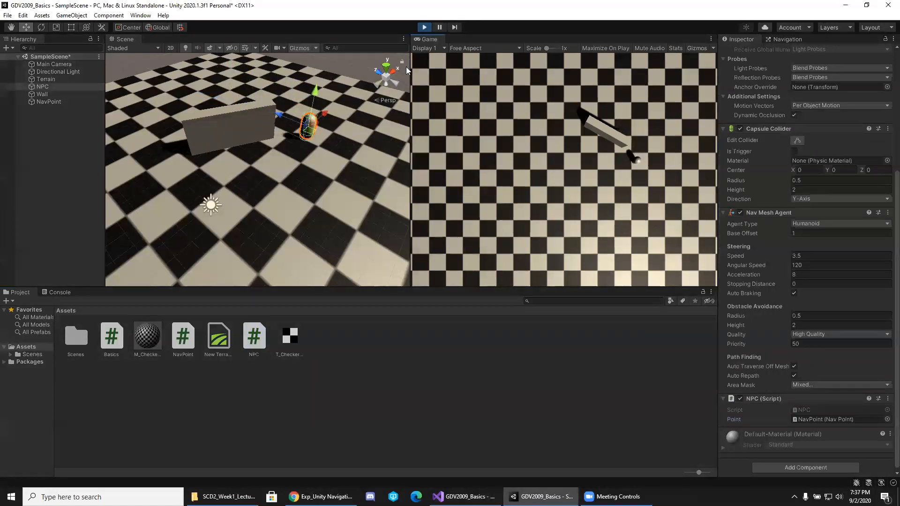
click(425, 28)
Move the NavPoint sphere across the terrain to about X -0.53, Z 4.25 and run the scene once to test the NPC's route
click(308, 132)
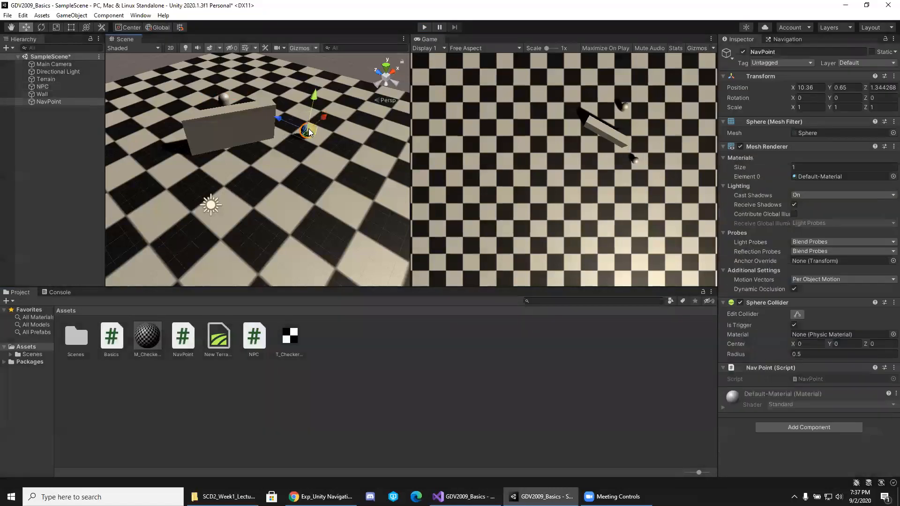
drag(320, 120, 134, 181)
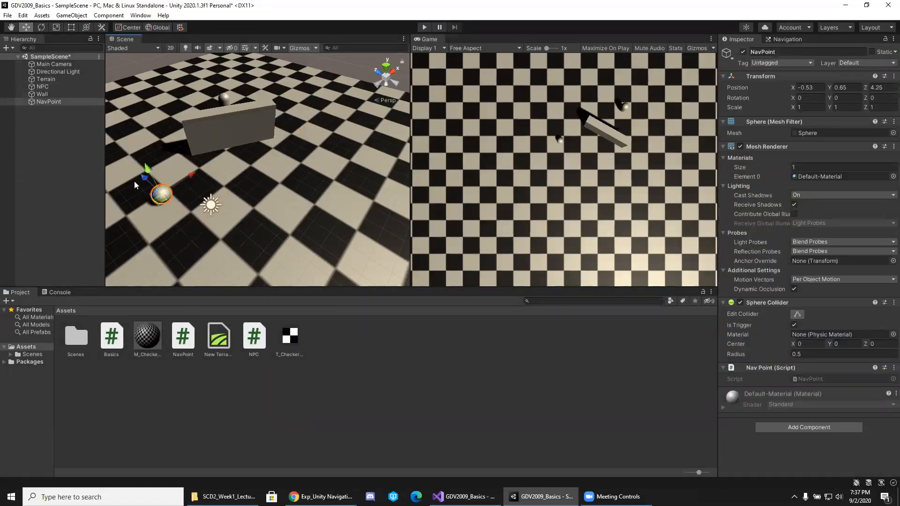
click(426, 26)
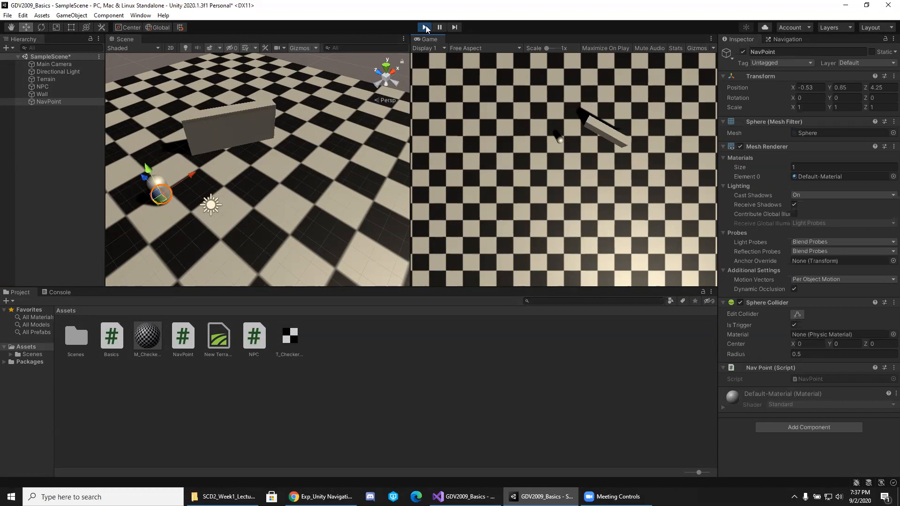
click(424, 27)
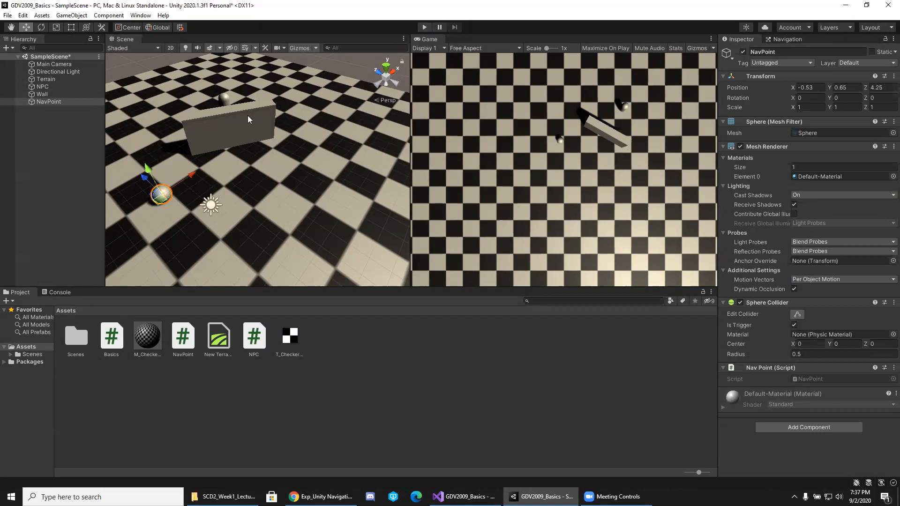
Select the Wall object in the scene
click(68, 94)
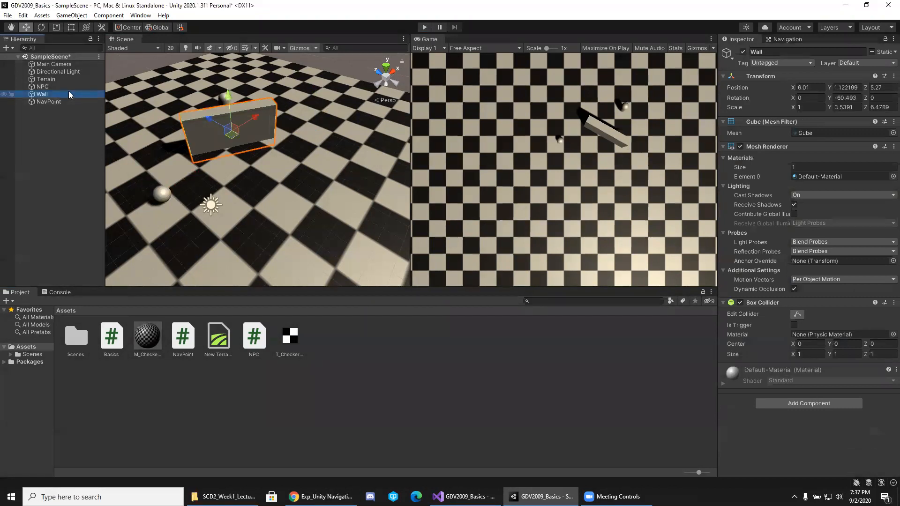
Review the Wall's navigation object settings and rebake the NavMesh with the existing agent settings
click(782, 39)
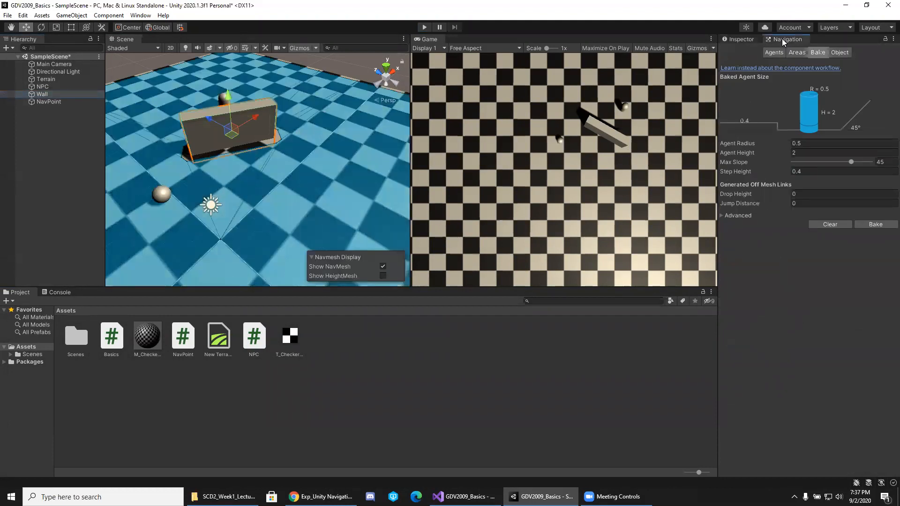
click(836, 55)
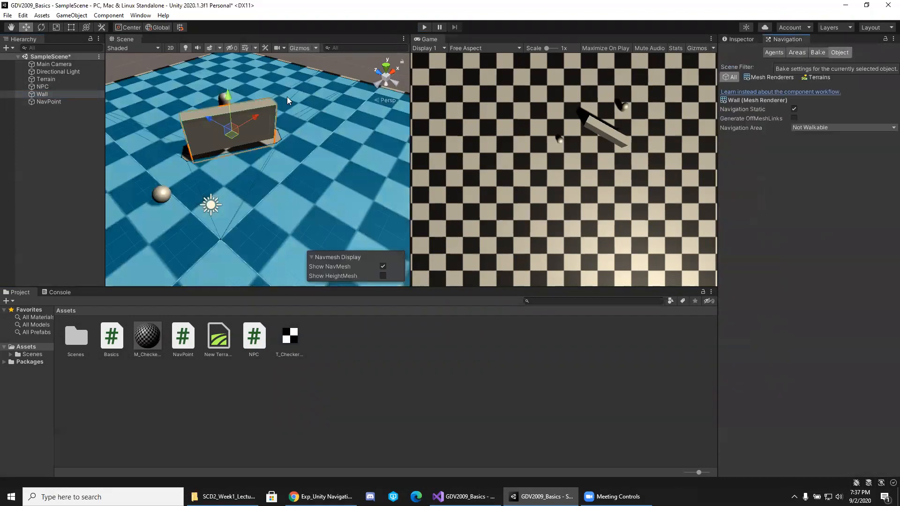
click(794, 109)
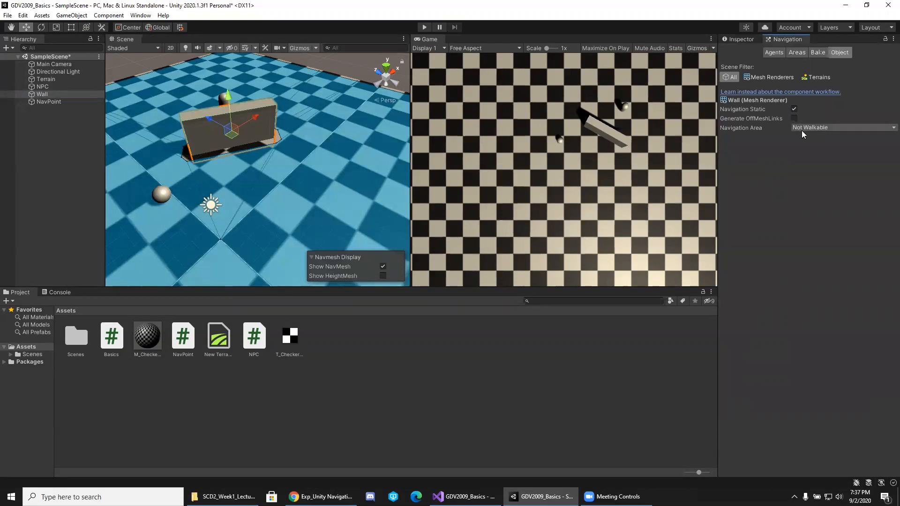
click(818, 54)
click(877, 225)
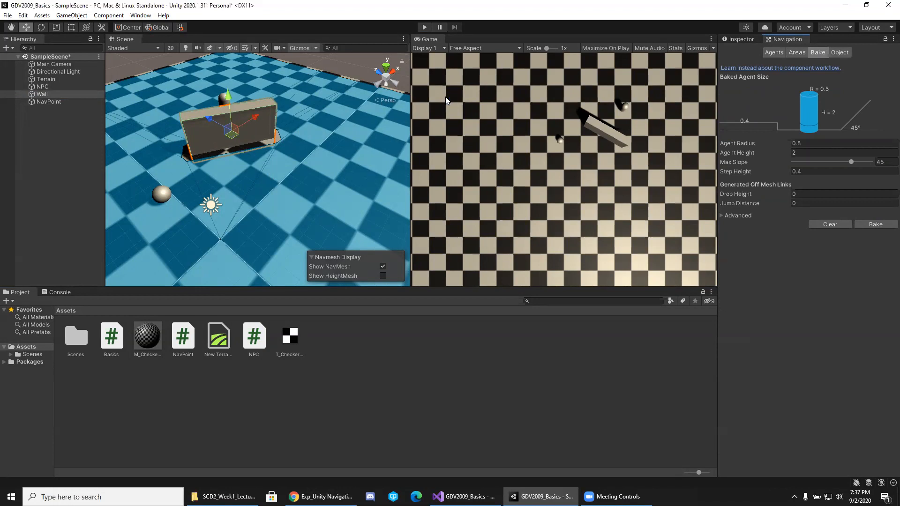
click(840, 52)
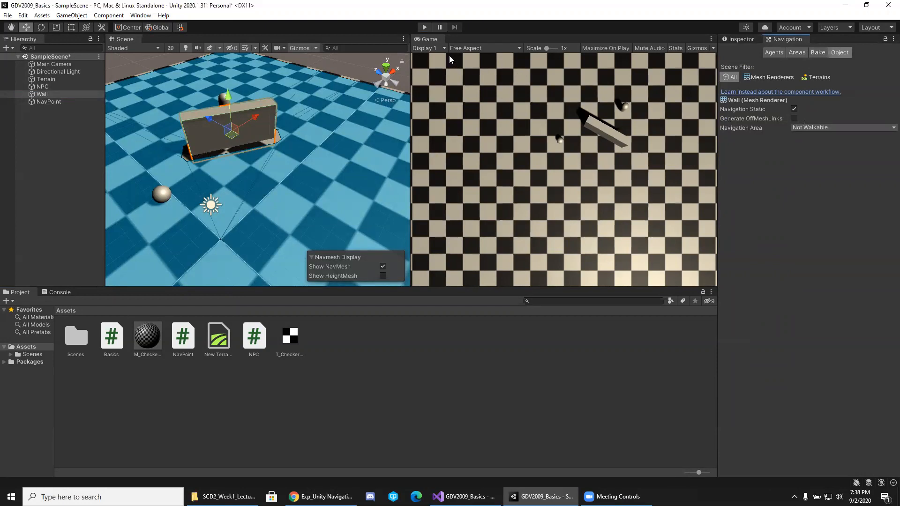
Play the scene to test the NPC's navigation around the wall, and stop playback
click(426, 27)
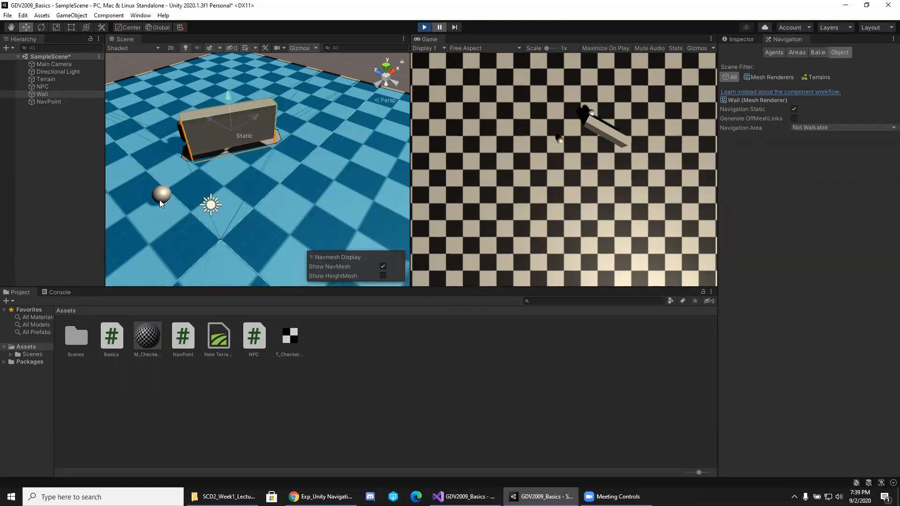
click(424, 27)
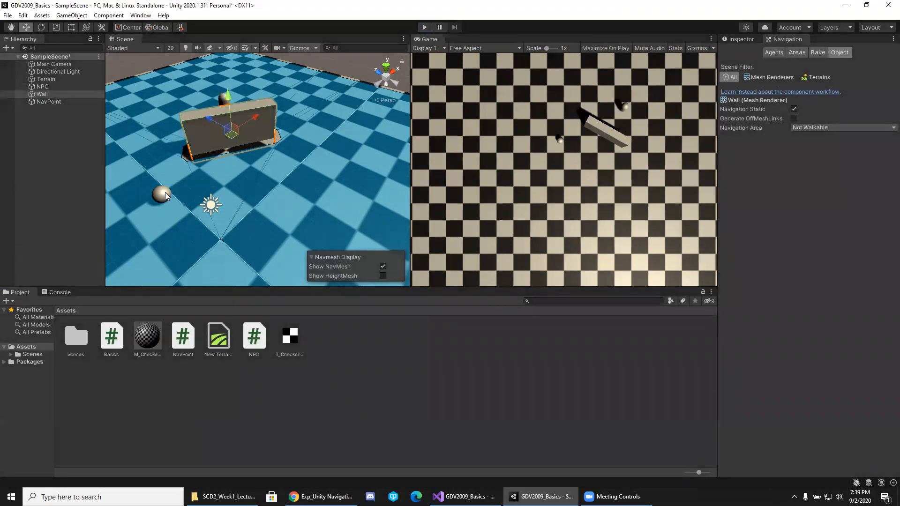
Make a prefab of NavPoint in the Assets folder and place three more instances on the terrain around the wall
click(44, 102)
drag(42, 103, 340, 335)
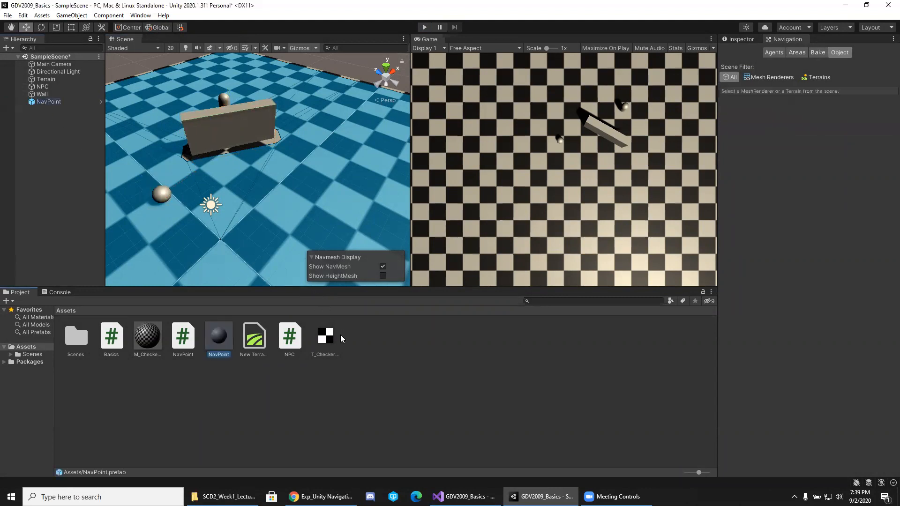
drag(219, 334, 290, 170)
drag(219, 343, 199, 107)
drag(217, 346, 238, 167)
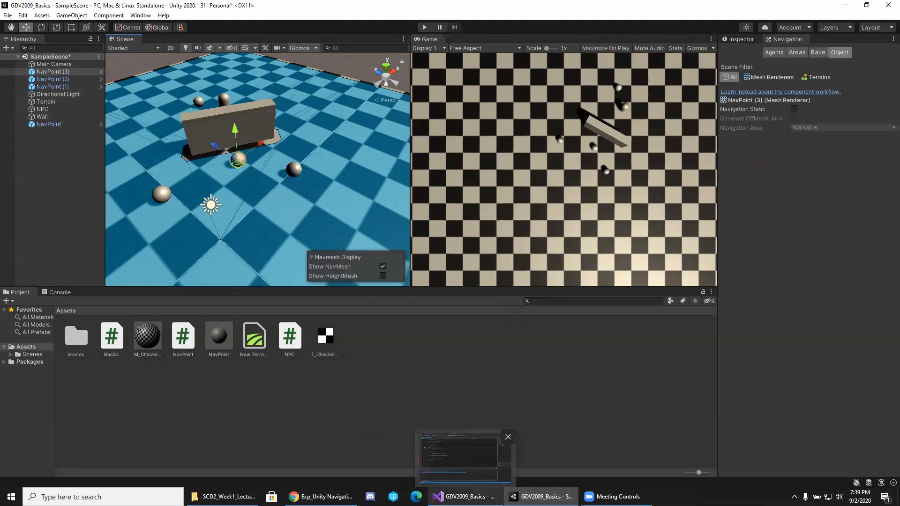
Switch to Visual Studio and change the point field in NPC.cs to an array declared as NavPoint[] points
click(464, 497)
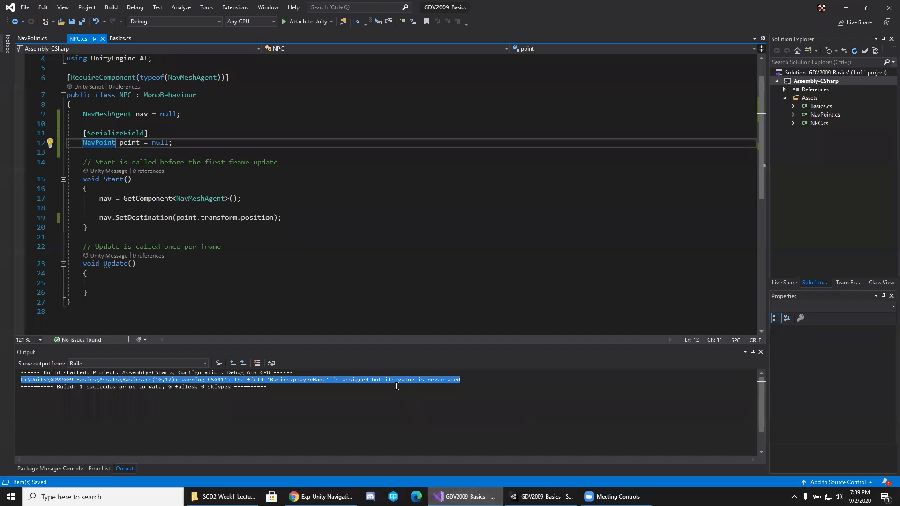
click(123, 143)
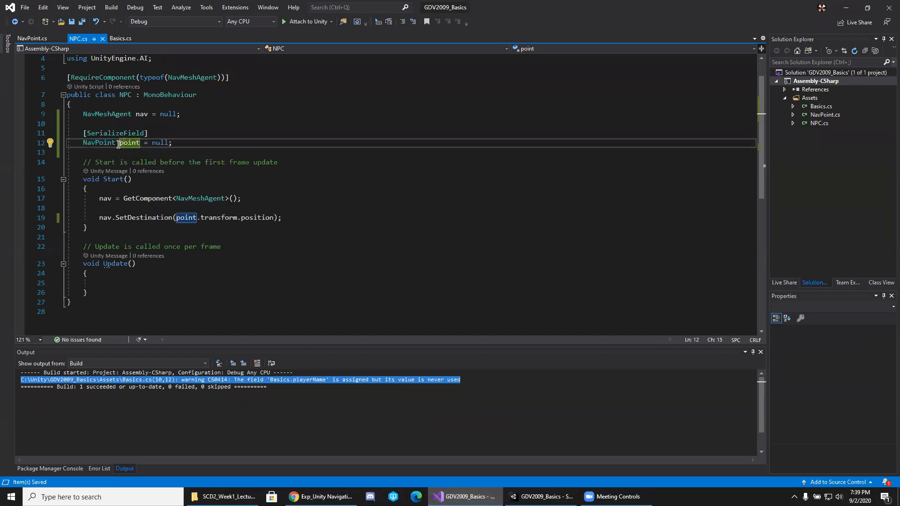
key(Left)
key(Left)
text([])
key(Right)
key(Right)
key(Right)
key(Right)
text(s)
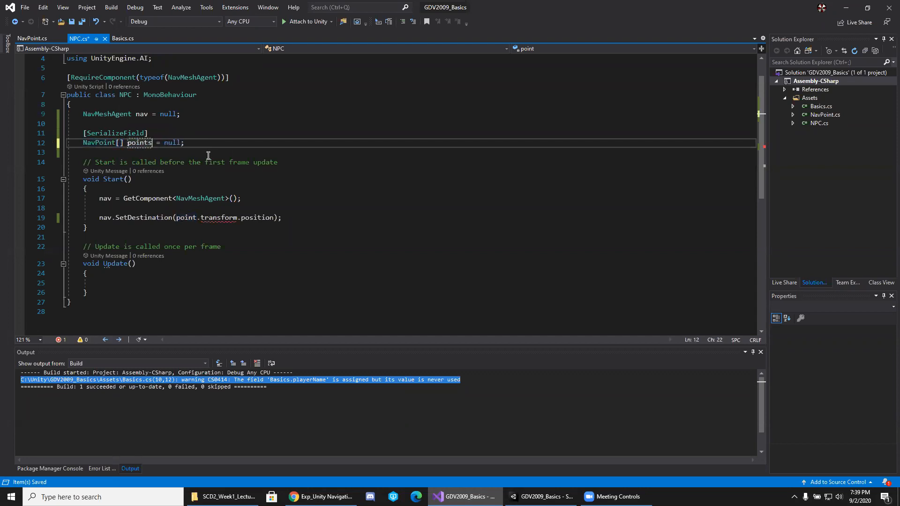
Rename the point reference in the SetDestination call to points
click(196, 219)
text(s)
click(281, 157)
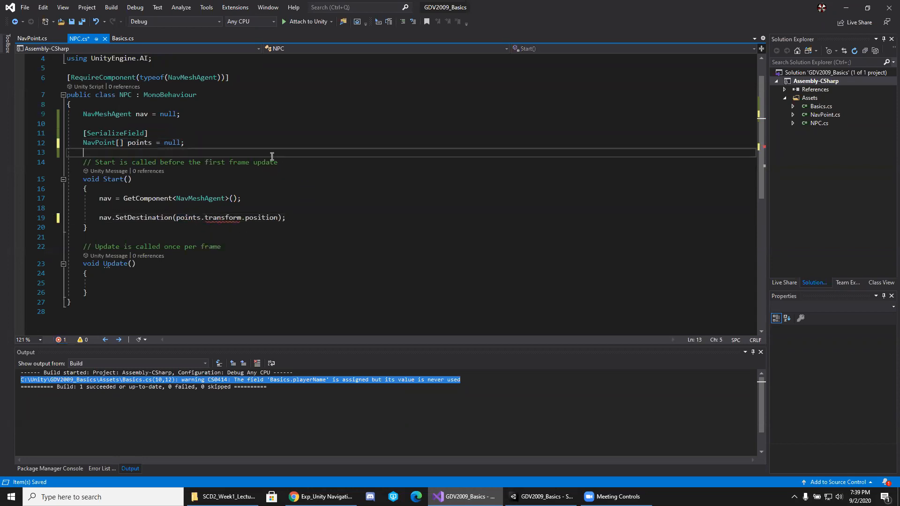
click(151, 219)
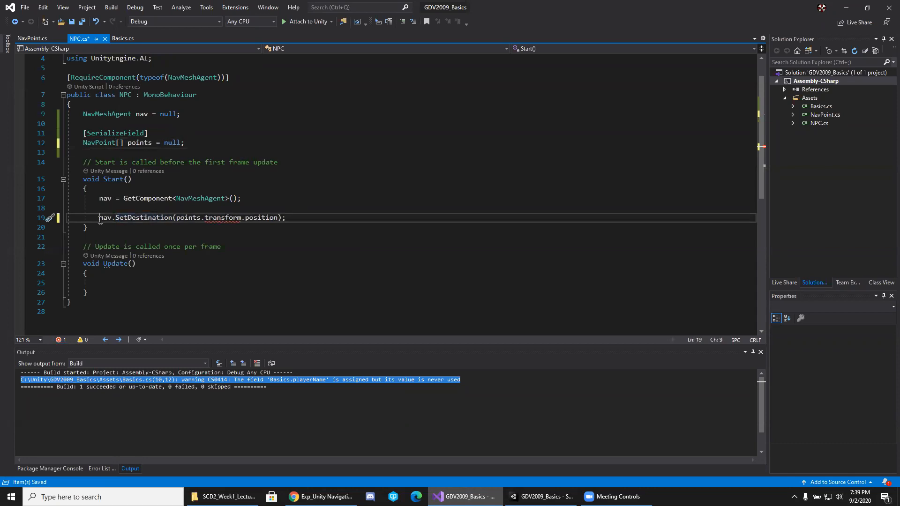
drag(100, 219, 288, 220)
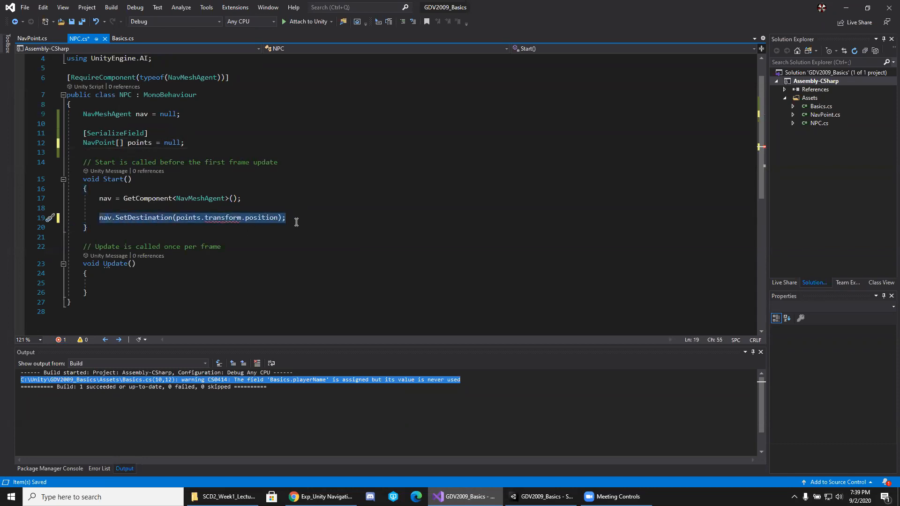
Declare an integer field curNavIndex = 0 below the points array
click(221, 140)
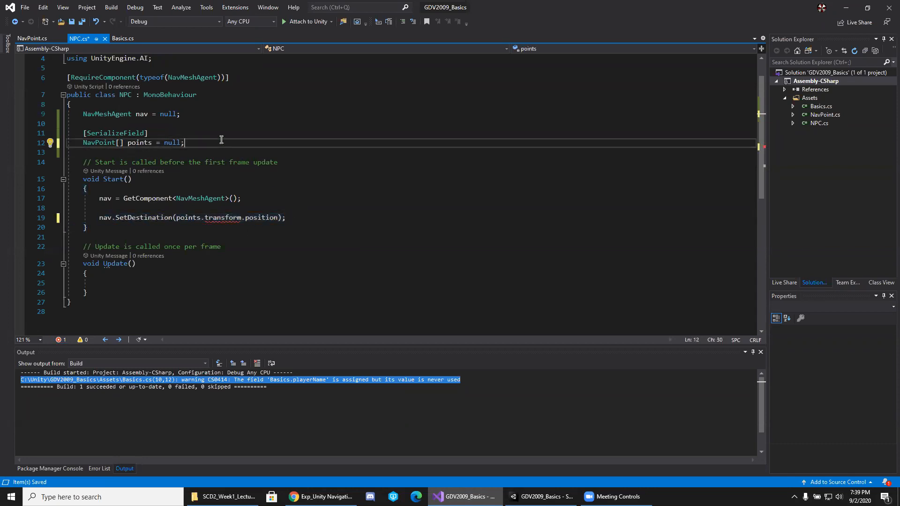
key(Return)
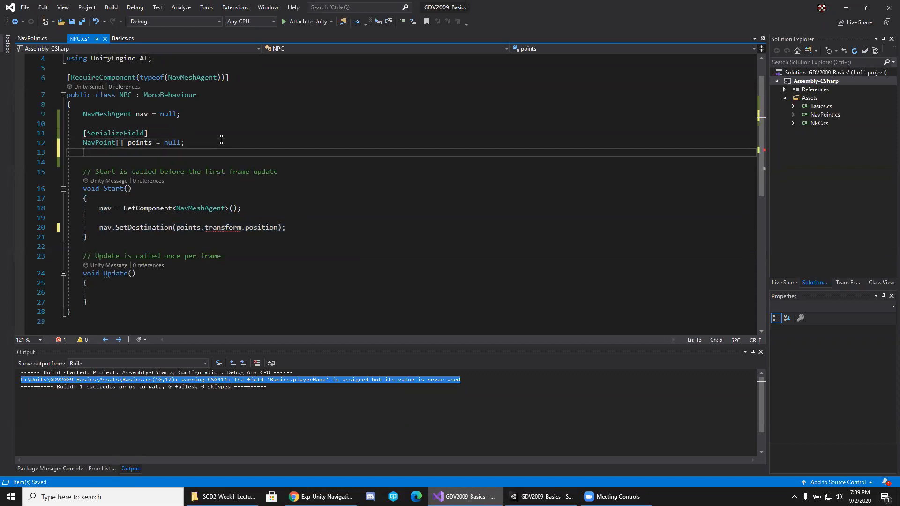
text(in)
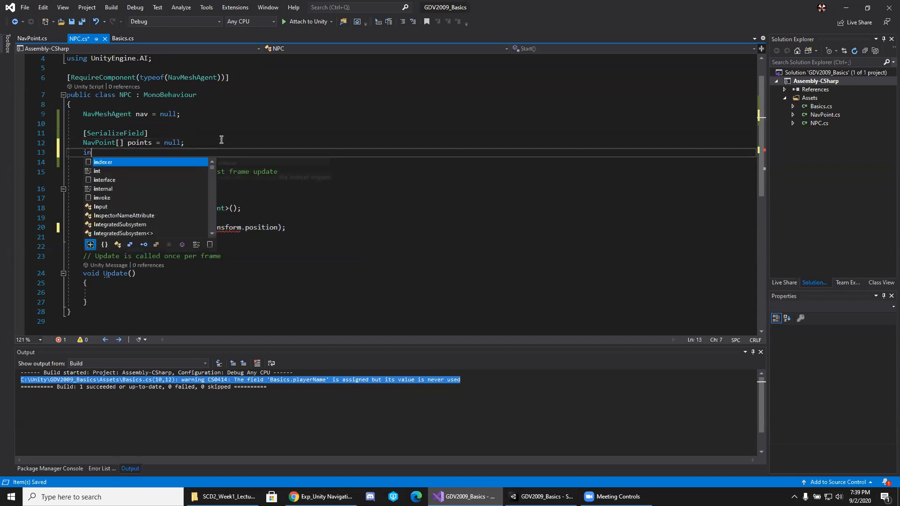
text(t )
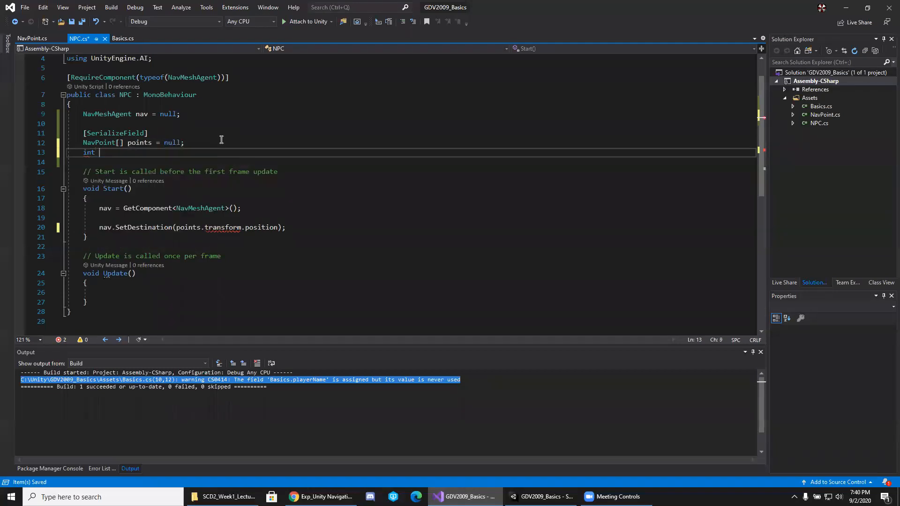
text(curNavIndex = 0;)
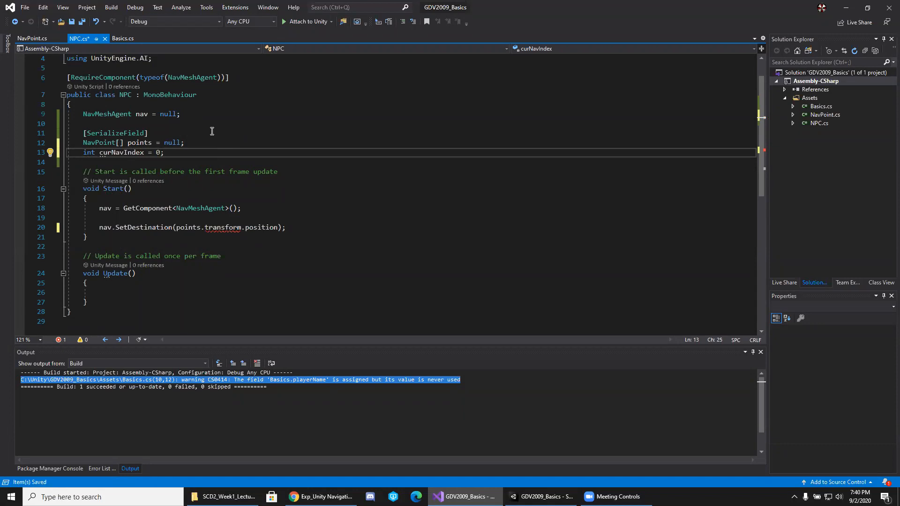
click(124, 153)
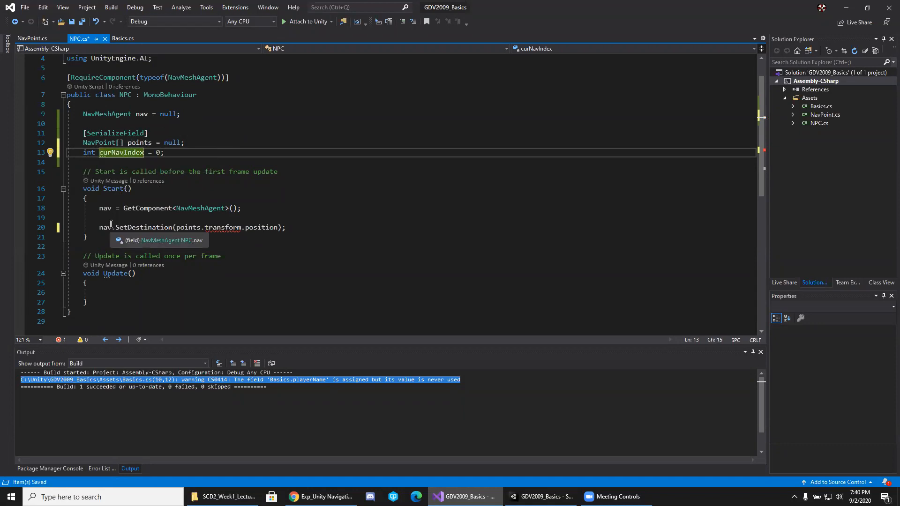
Index the points array with [curNavIndex] in the SetDestination call inside Start
key(Down)
key(Down)
key(Down)
key(Down)
key(Down)
key(Down)
key(Down)
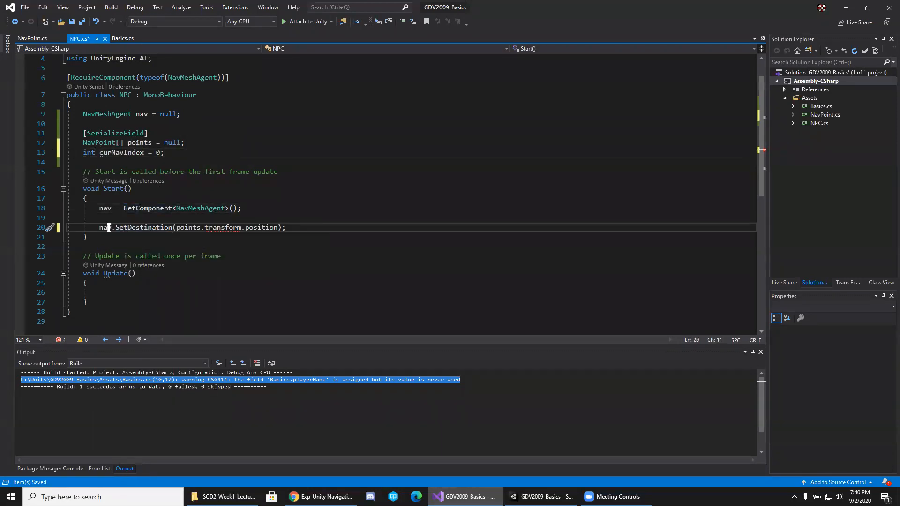
click(192, 227)
key(Up)
key(Up)
key(Up)
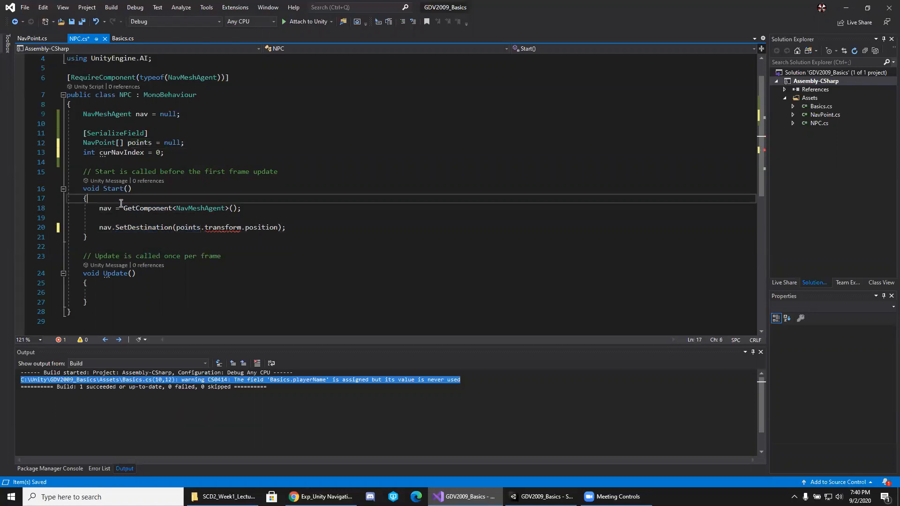
click(200, 228)
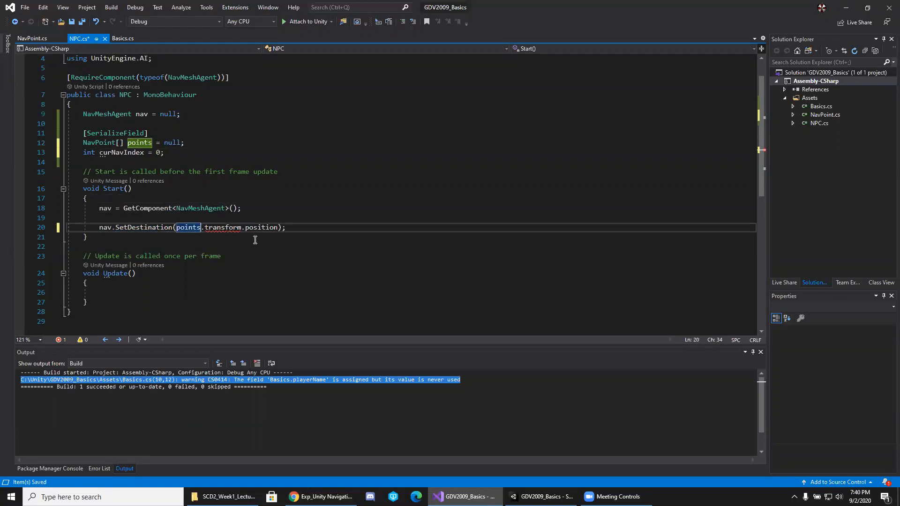
text([)
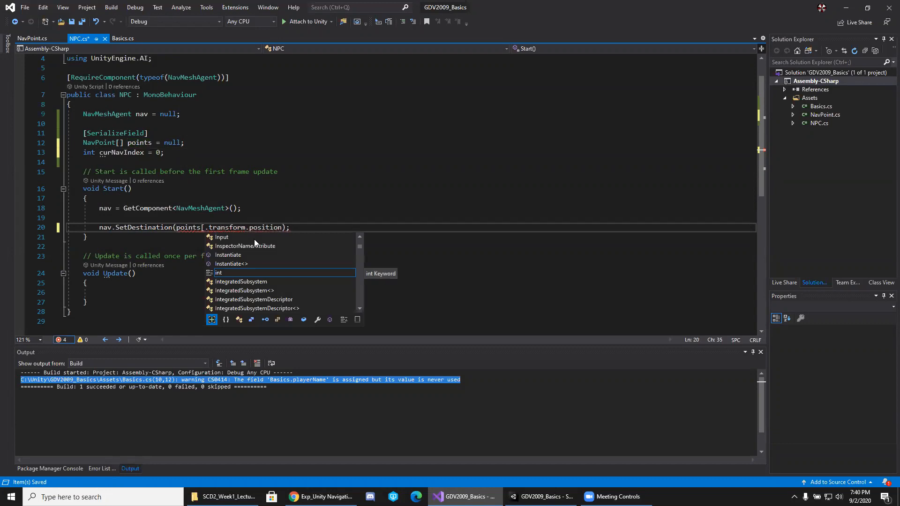
text(curNavIndex)
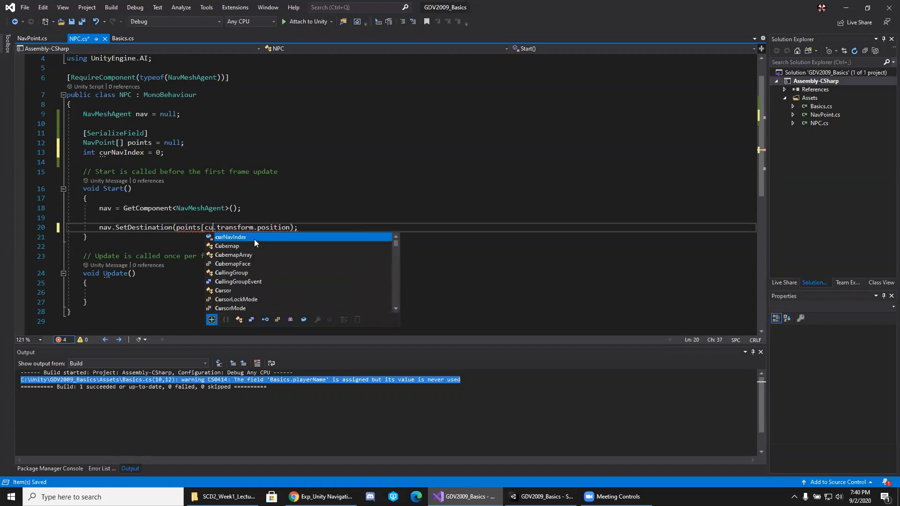
text(])
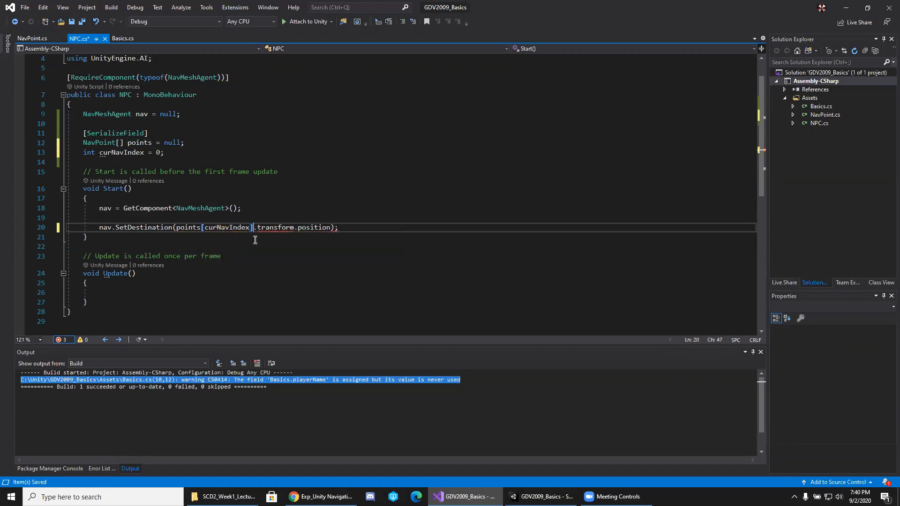
click(265, 236)
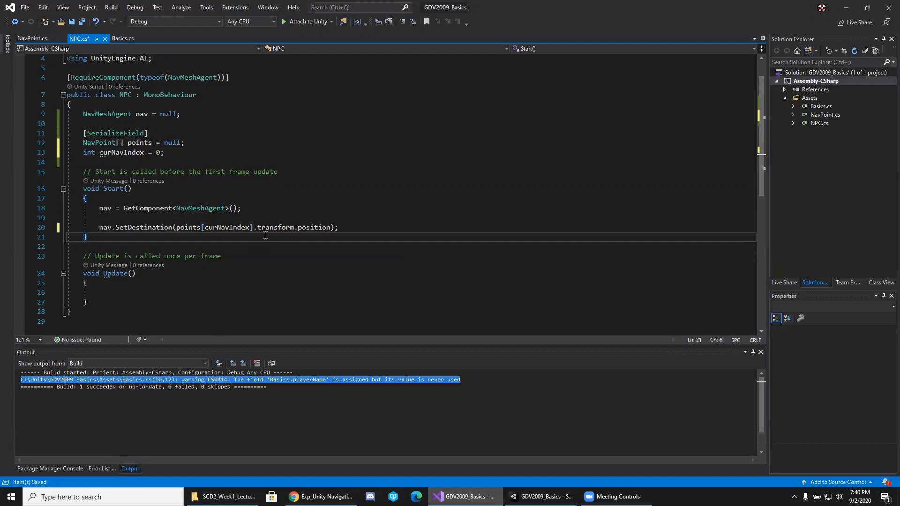
Delete the empty Update method together with its comment from the NPC class
scroll(261, 238, down, 2)
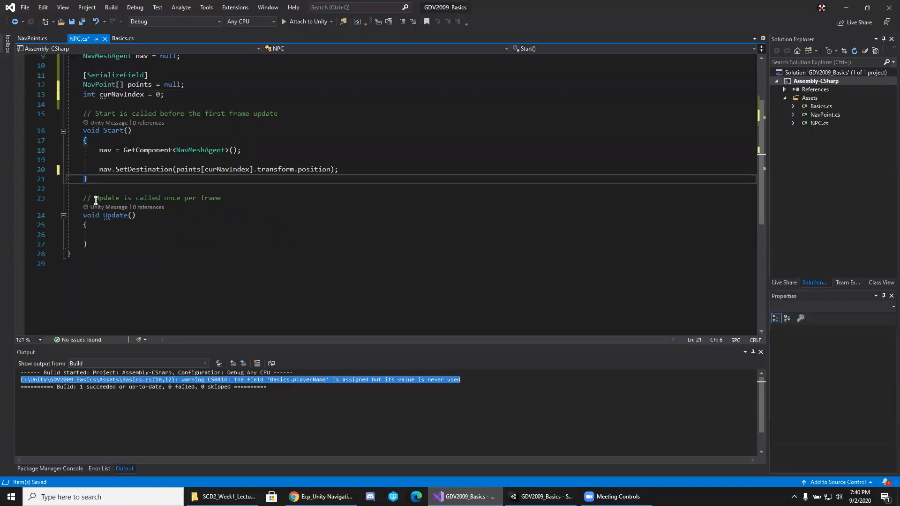
drag(84, 197, 166, 244)
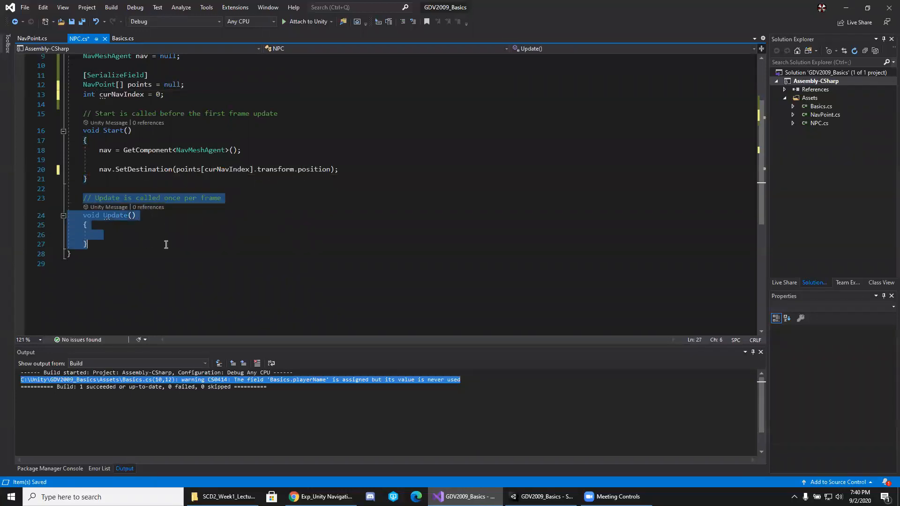
key(Delete)
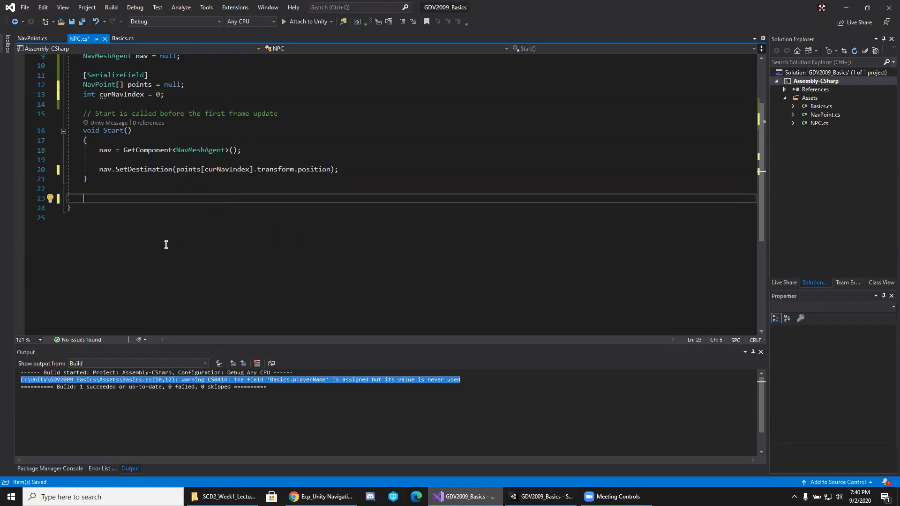
Add an empty private OnTriggerEnter(Collider other) method below Start using code completion
text(ON)
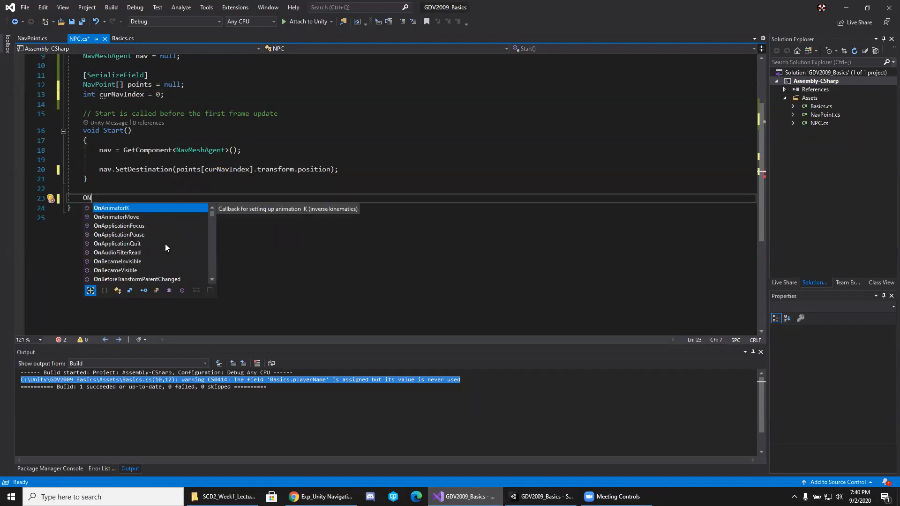
key(BackSpace)
text(T)
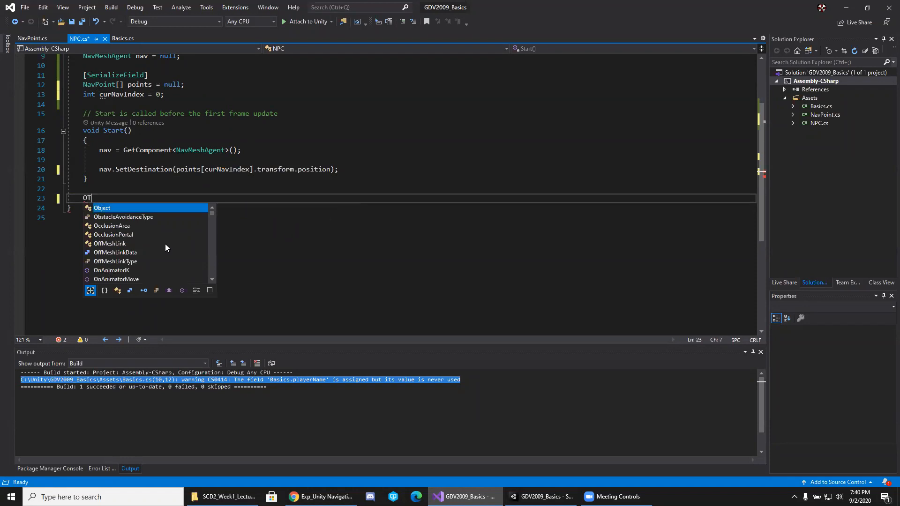
text(E)
key(Tab)
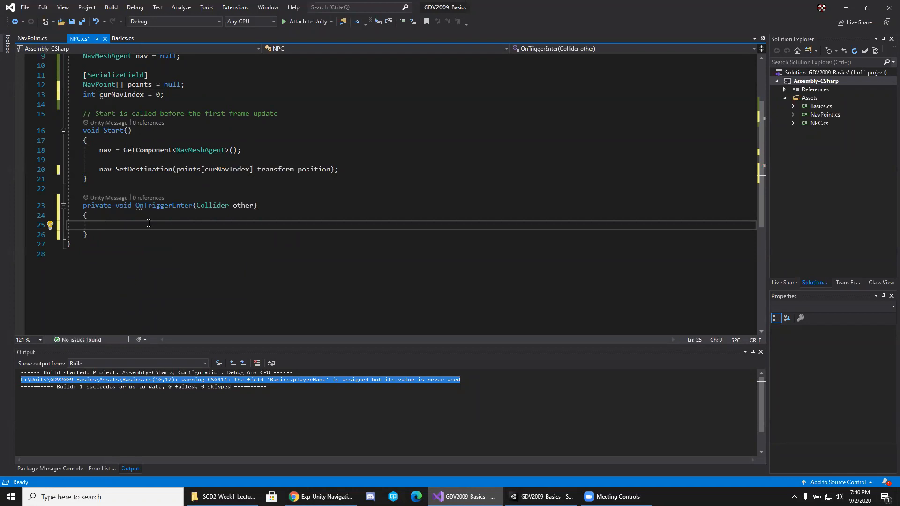
click(242, 206)
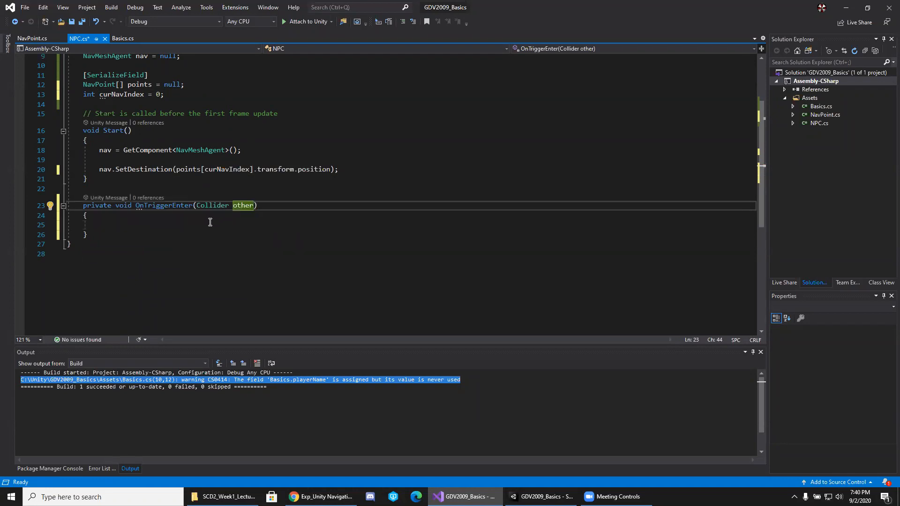
Add an if block checking other.GetComponent<NavPoint>() inside the OnTriggerEnter method, with an empty body
click(143, 226)
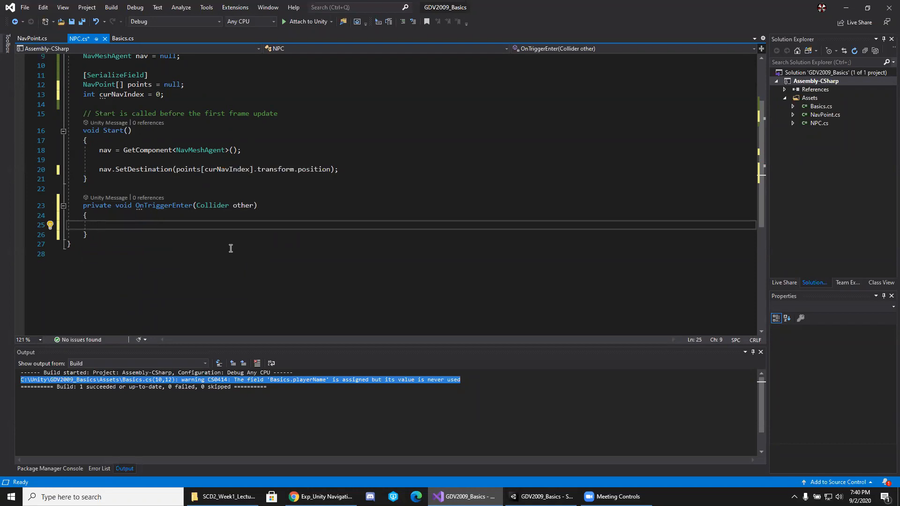
text((other.)
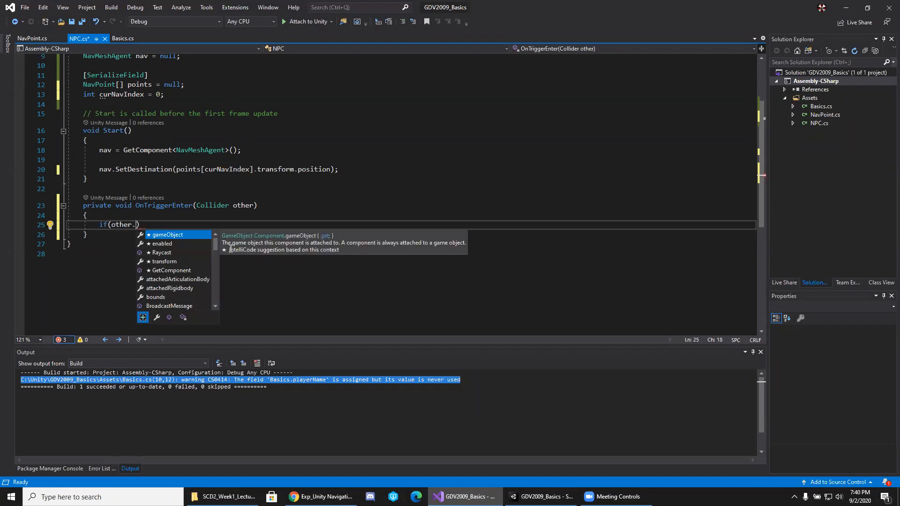
text(GetComponent)
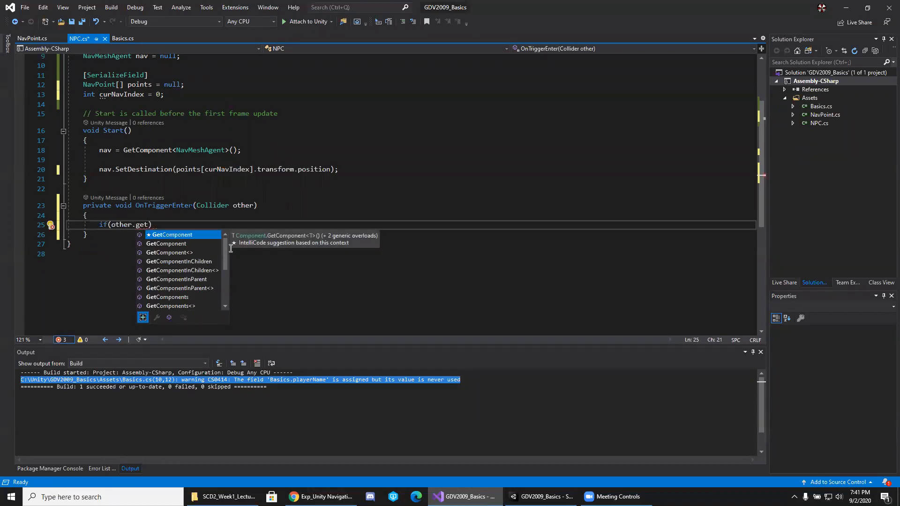
key(Tab)
text(()
key(Escape)
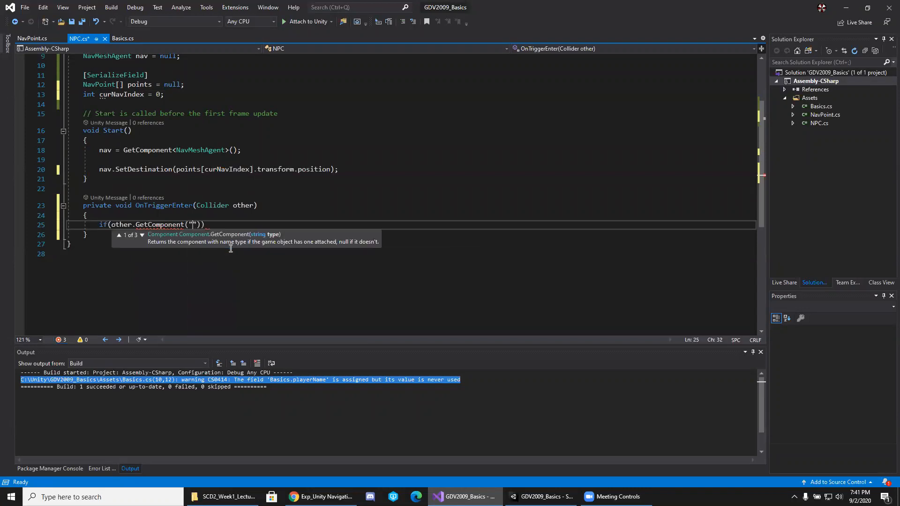
key(BackSpace)
text(<NavPoi)
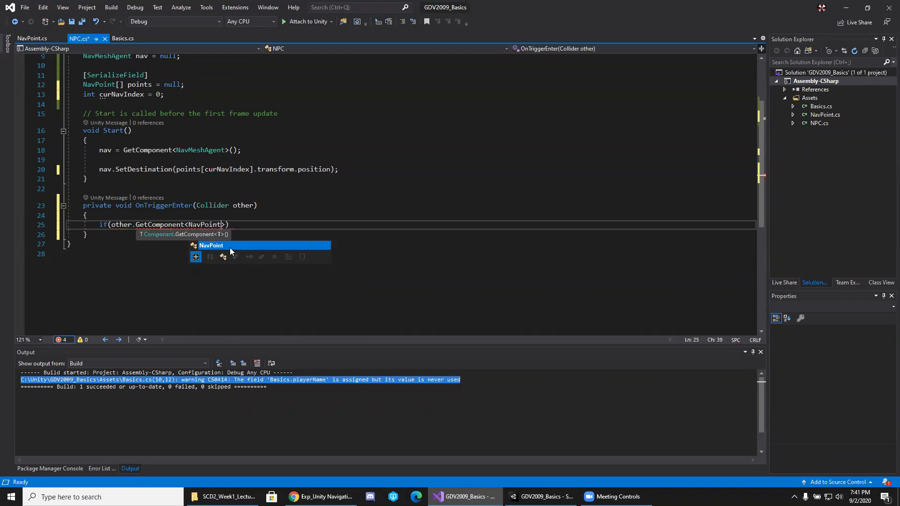
text(nt>()))
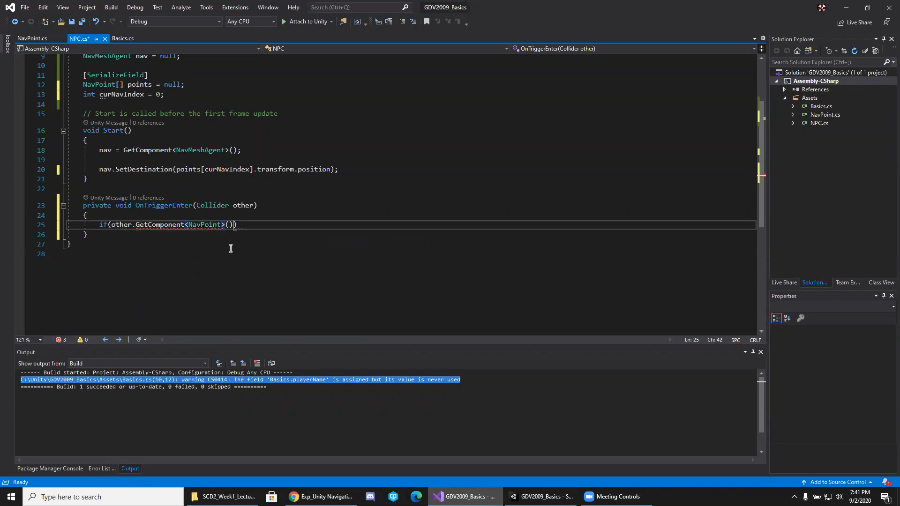
key(Return)
text({)
key(Return)
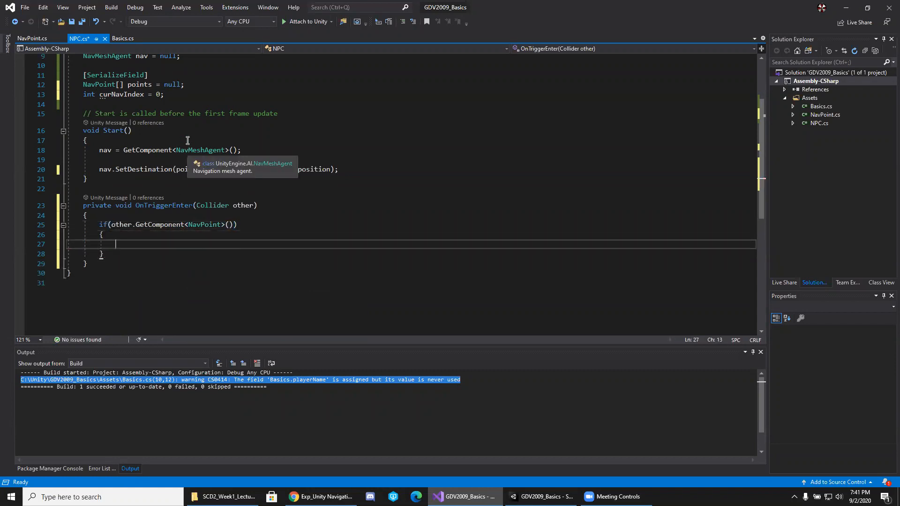
Increment the index with curNavIndex++; inside the NavPoint if block
click(129, 95)
click(135, 243)
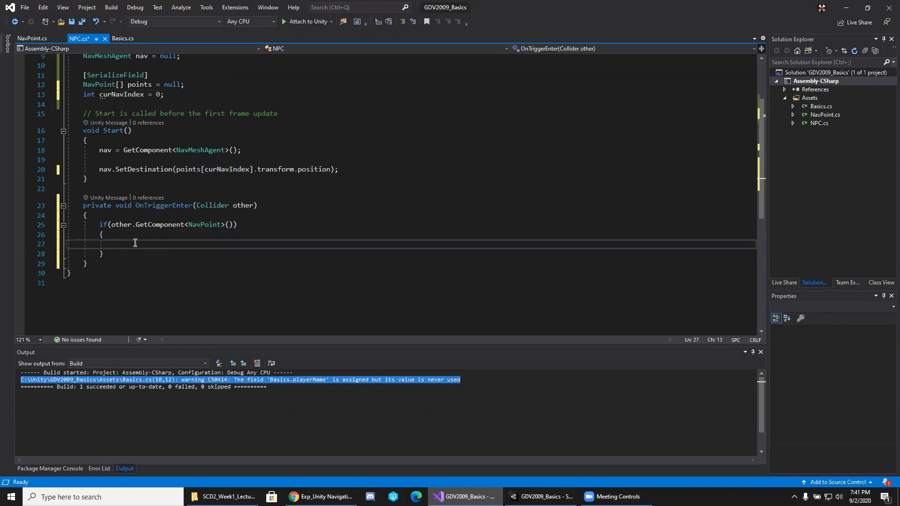
text(curNavIndex++;)
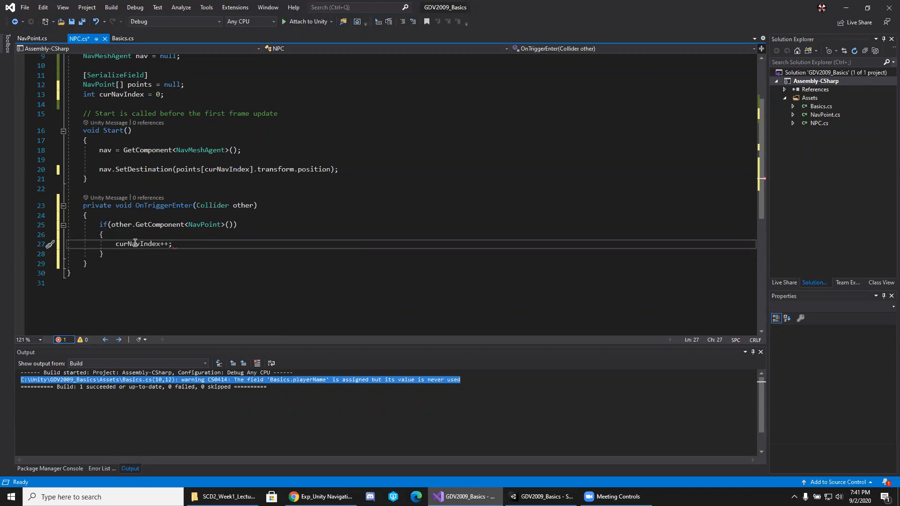
key(Return)
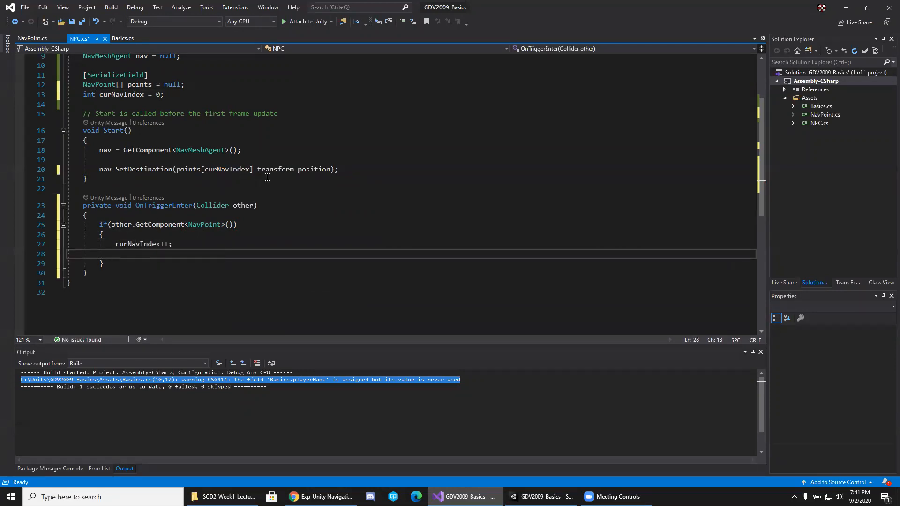
Copy the nav.SetDestination(points[curNavIndex].transform.position); line from Start into the if block below the increment, separated by a blank line
click(346, 167)
drag(346, 168, 347, 157)
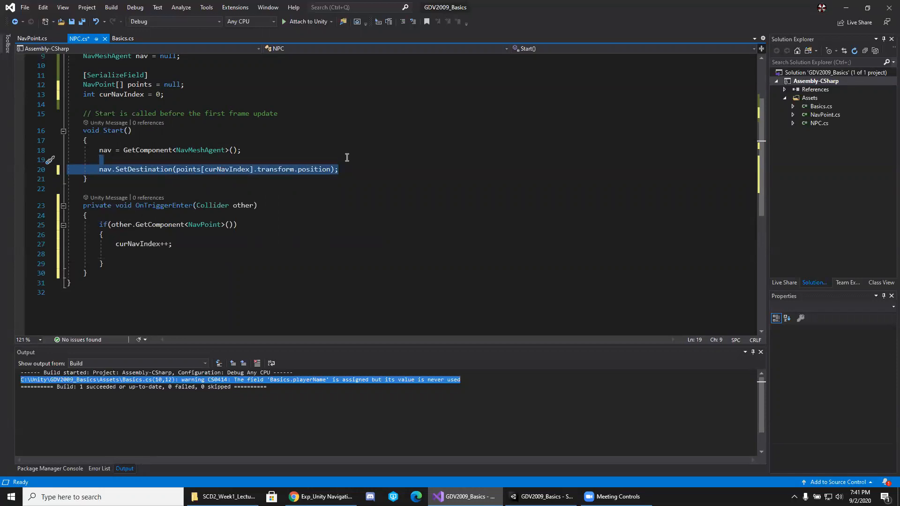
click(175, 251)
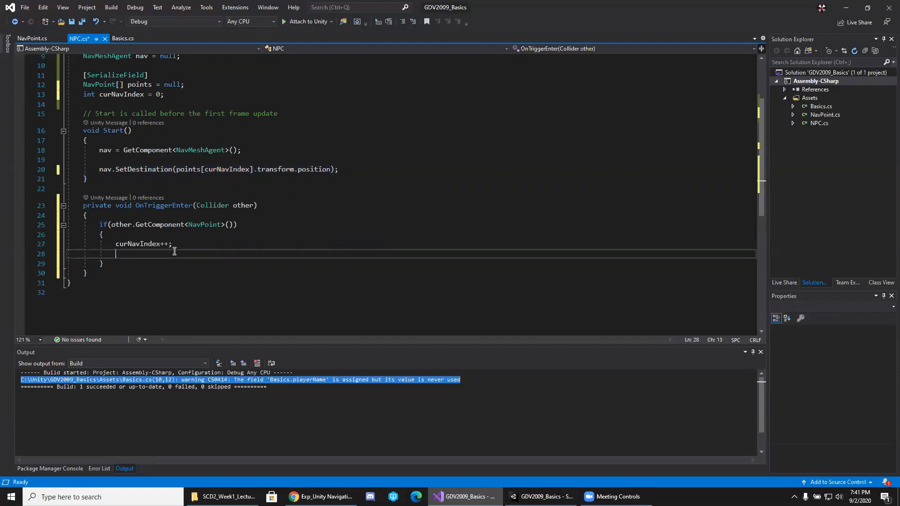
text(nav.SetDestination(points[curNavIndex].transform.position);)
click(132, 264)
drag(115, 264, 230, 264)
drag(286, 259, 354, 262)
click(335, 263)
click(246, 266)
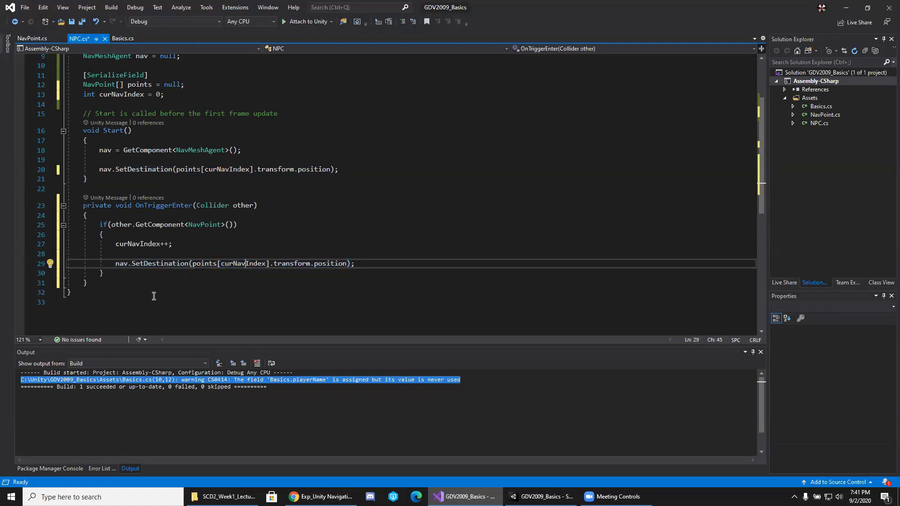
Save the edited NPC script
click(133, 248)
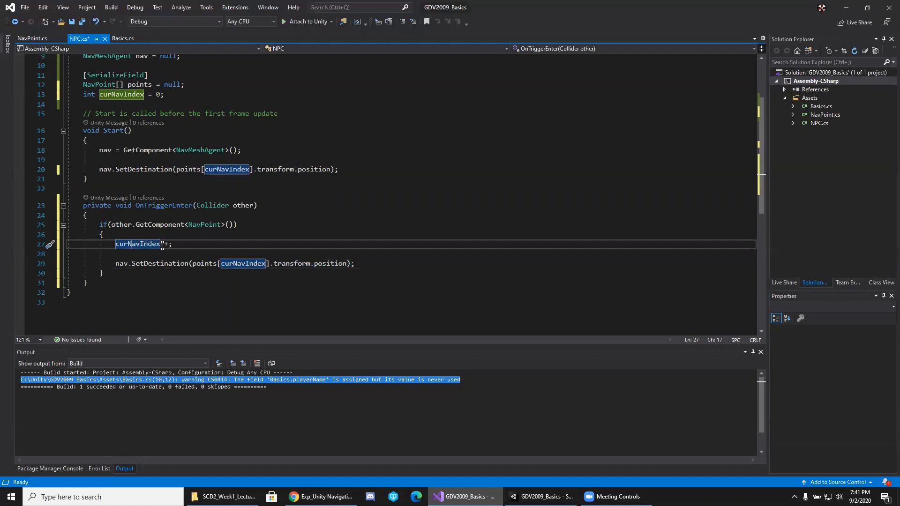
click(245, 265)
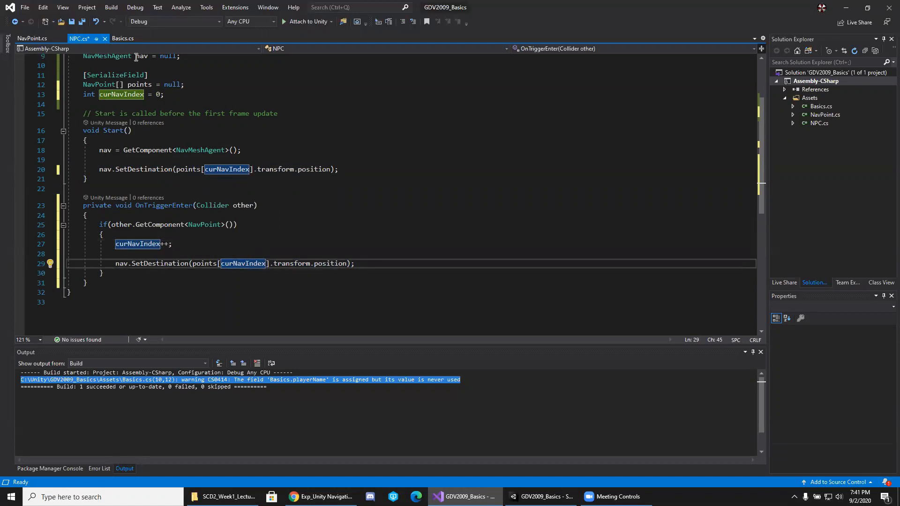
click(85, 19)
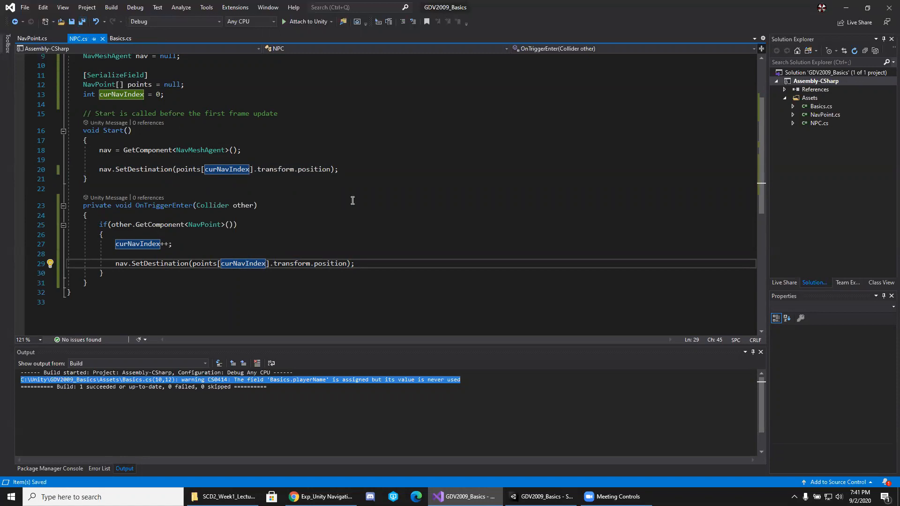
click(330, 226)
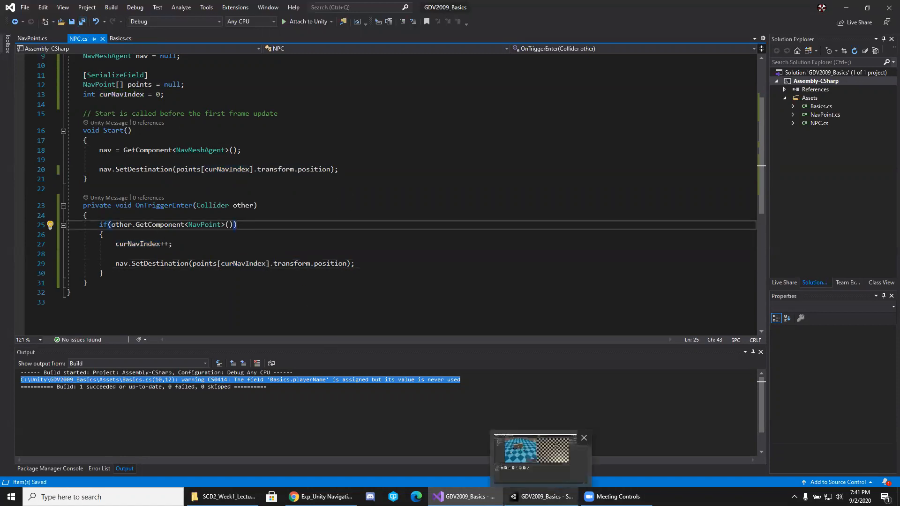
Switch to the Unity editor and set the size of the NPC script's Points array to 4
click(539, 457)
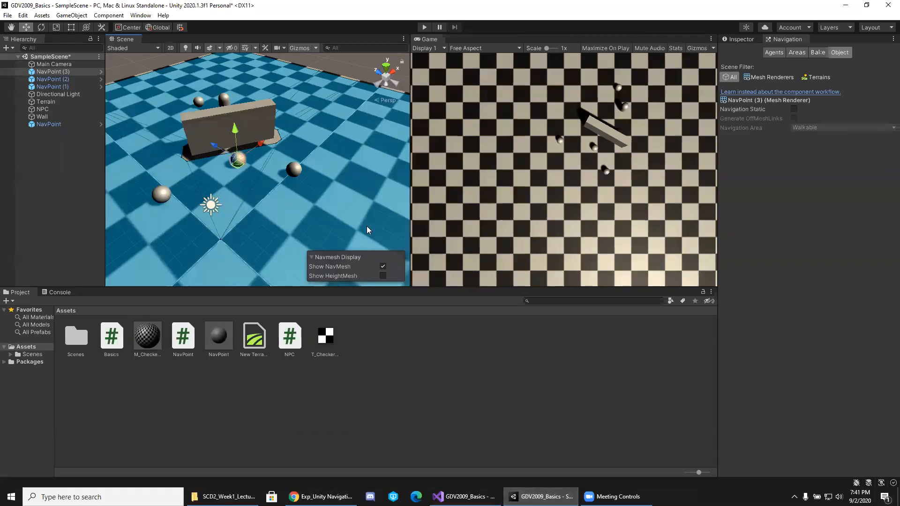
click(48, 110)
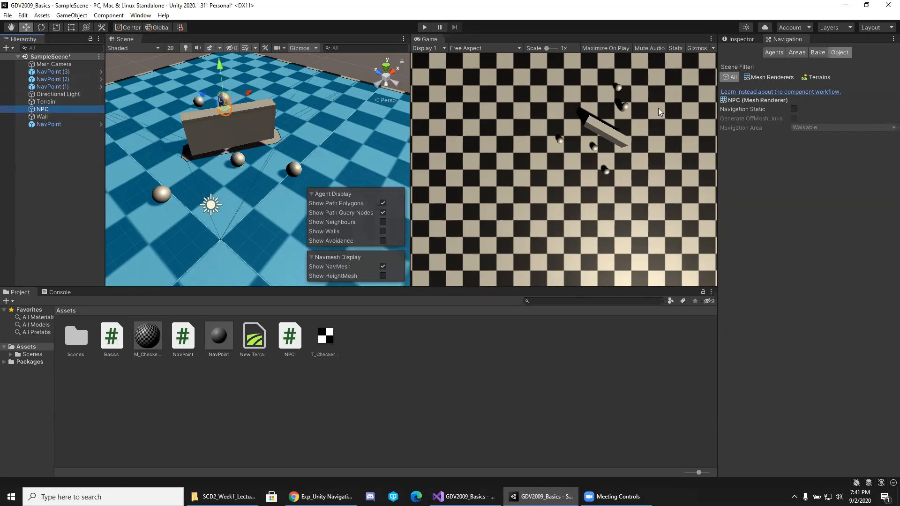
click(747, 40)
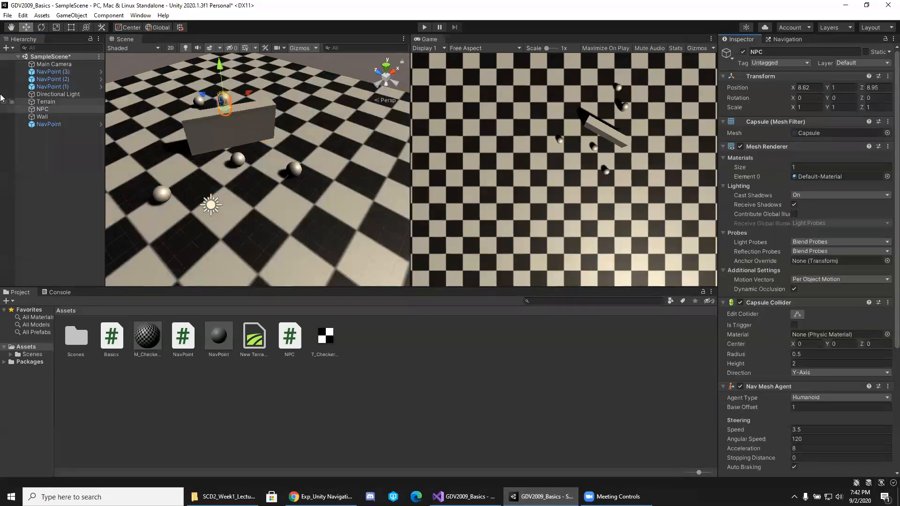
scroll(752, 395, down, 5)
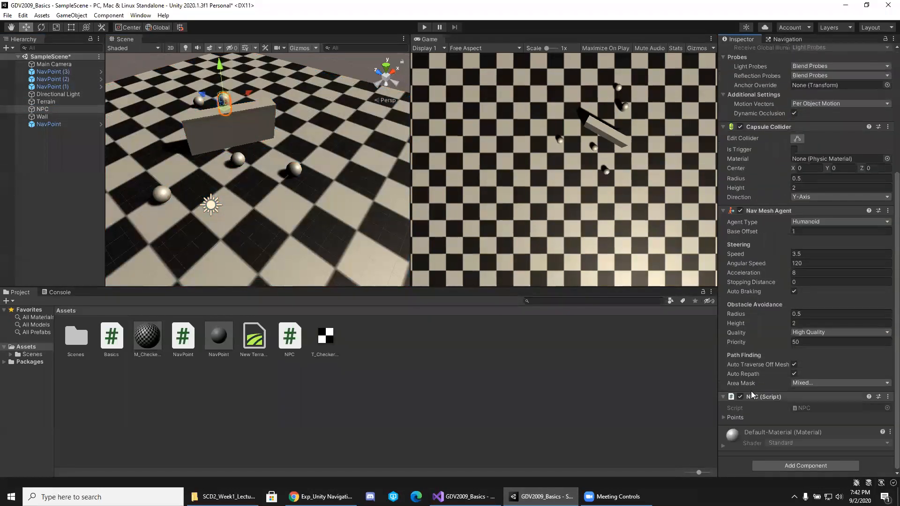
click(723, 418)
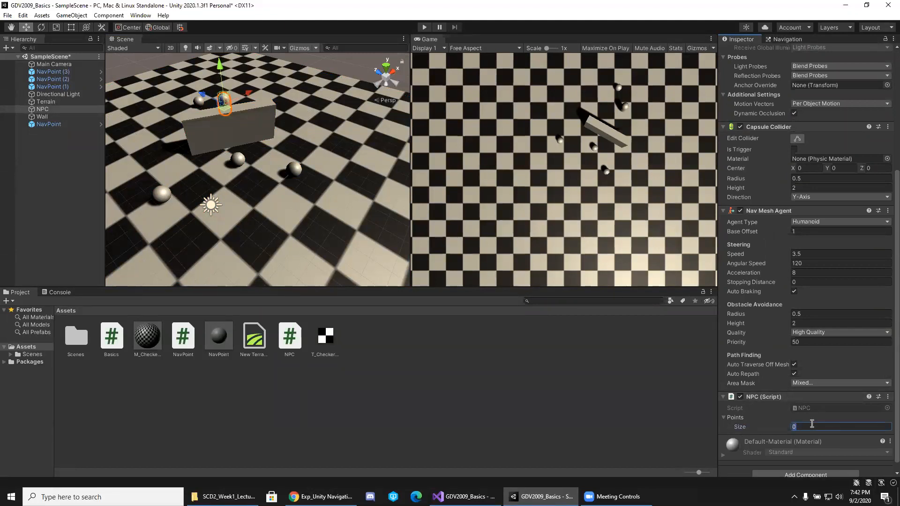
text(4)
key(Return)
scroll(812, 424, down, 2)
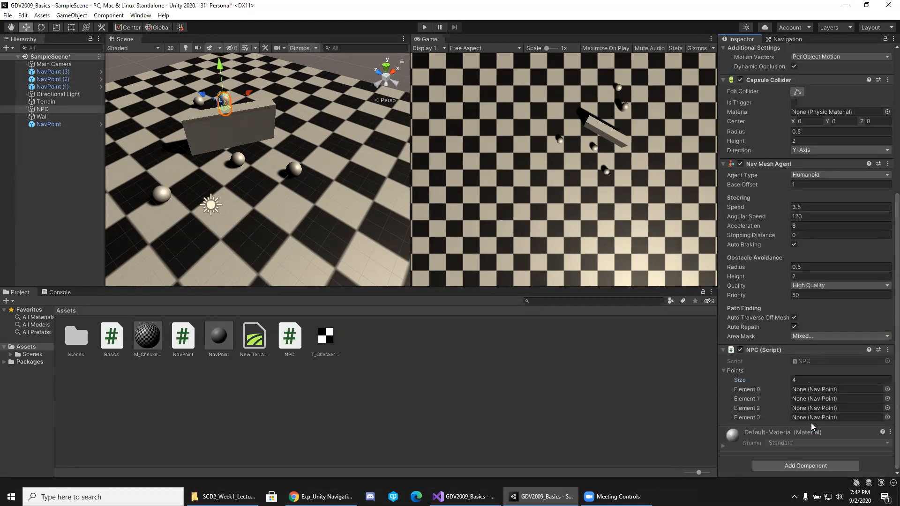
Assign NavPoint, NavPoint (1), NavPoint (2) and NavPoint (3) to Elements 0 through 3 of the NPC's Points array
click(887, 390)
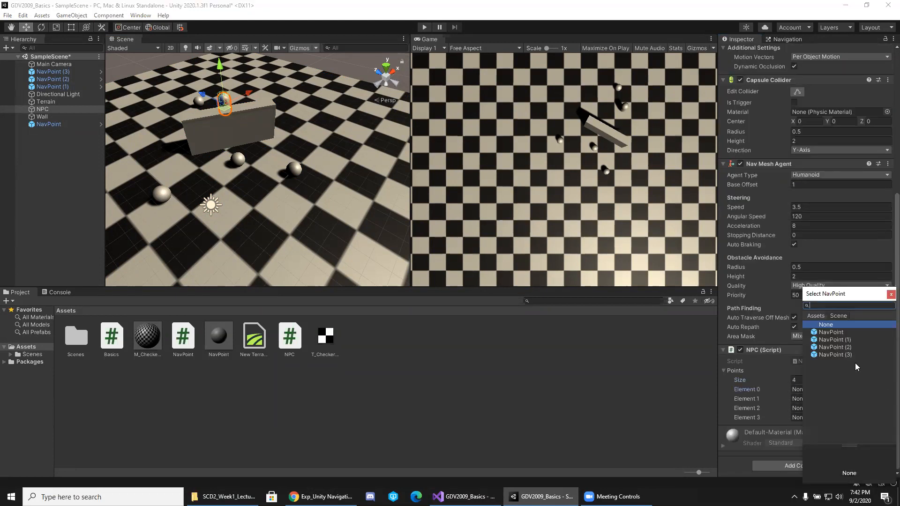
click(847, 334)
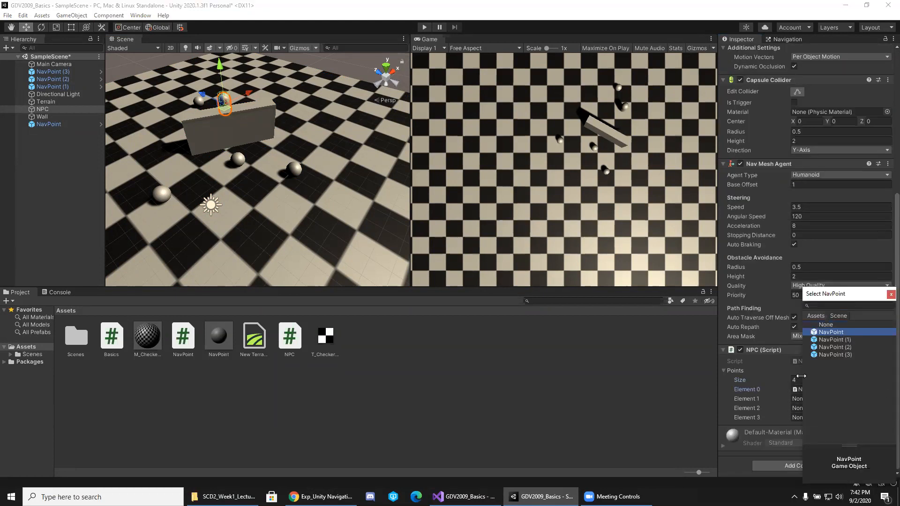
click(788, 411)
click(887, 399)
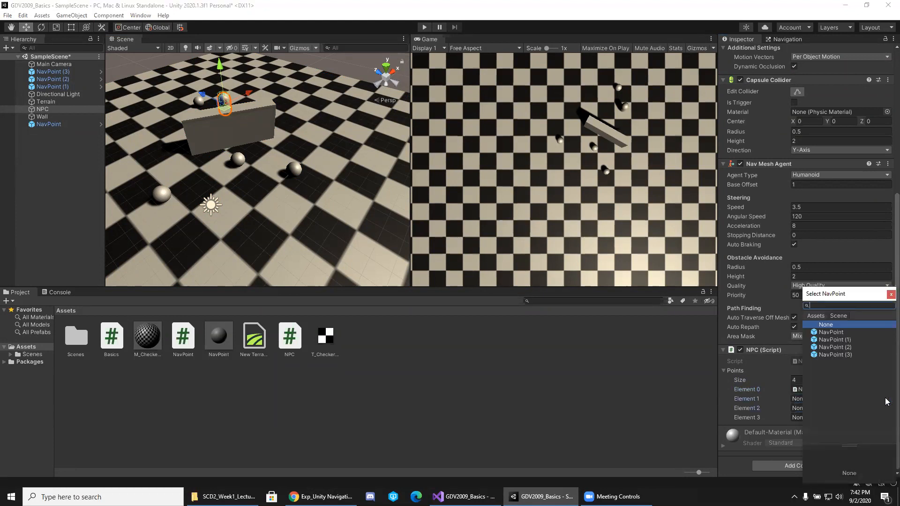
double_click(835, 340)
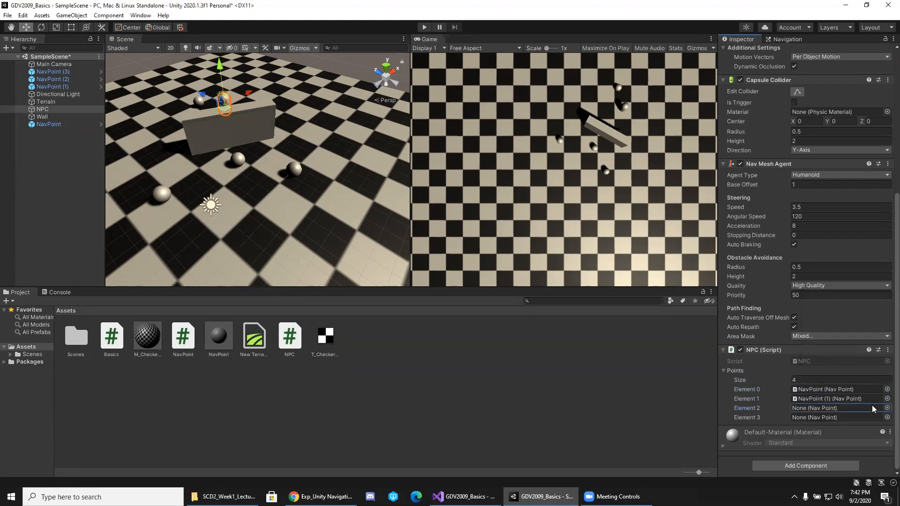
click(888, 409)
double_click(849, 348)
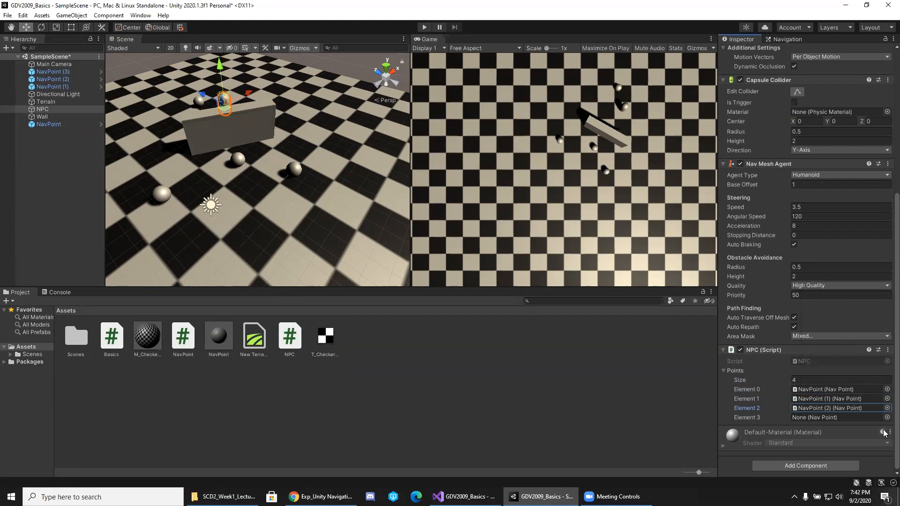
click(887, 418)
double_click(848, 356)
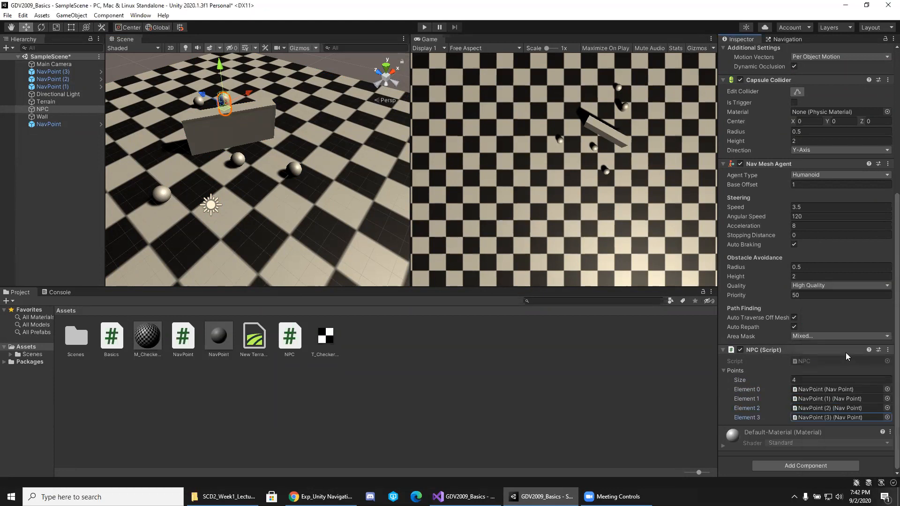
click(506, 352)
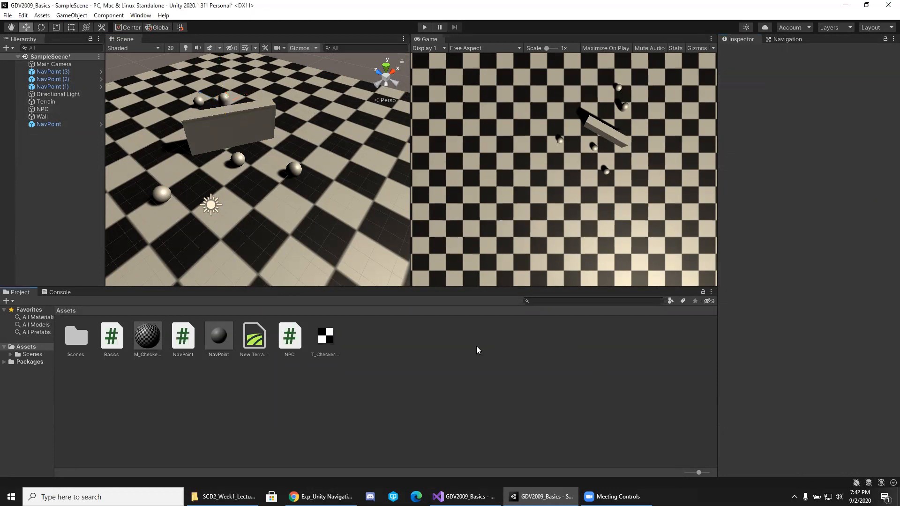
Run the scene with the NPC selected to check its movement between the NavPoints, and stop playback
click(47, 124)
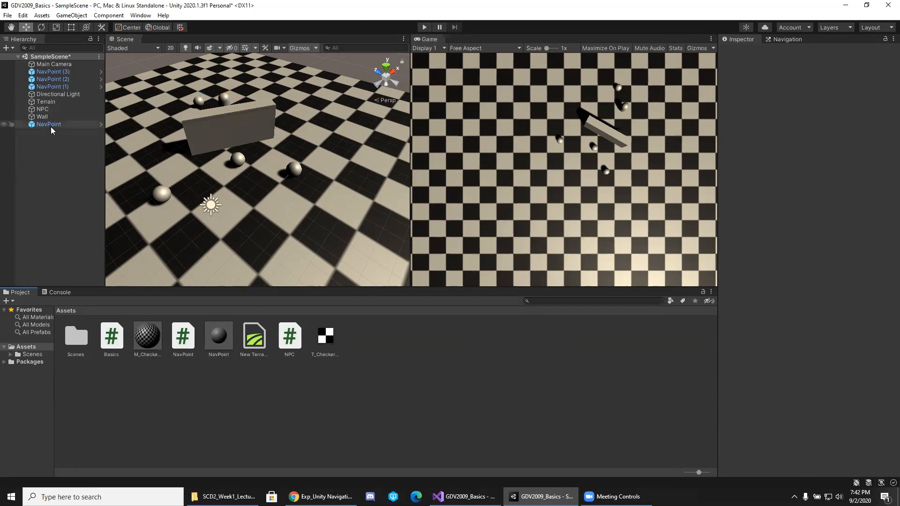
click(48, 109)
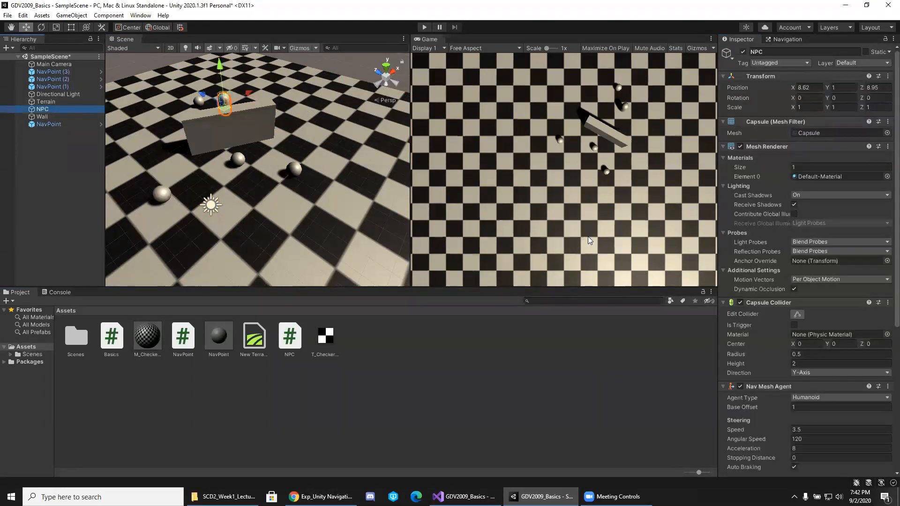
scroll(783, 296, down, 5)
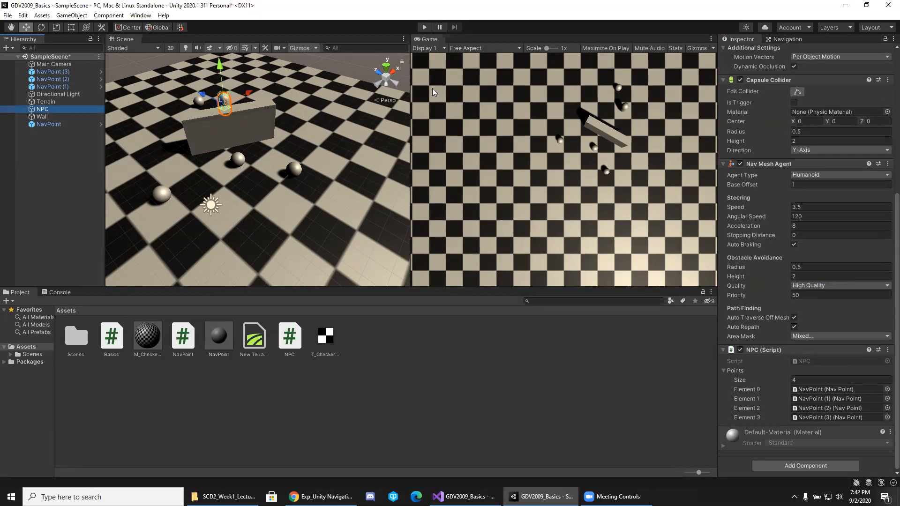
click(424, 28)
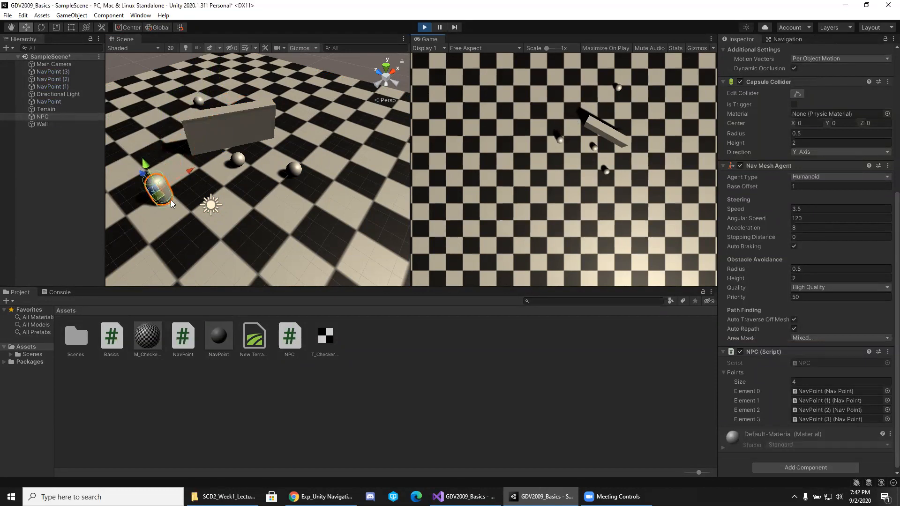
click(426, 27)
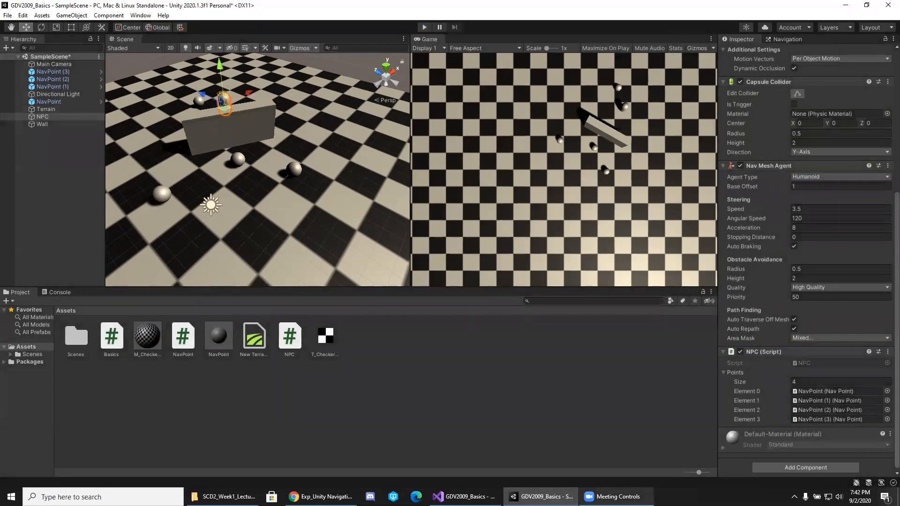
Switch to Visual Studio and examine the curNavIndex increment and SetDestination lines in the NPC script's OnTriggerEnter method
click(464, 496)
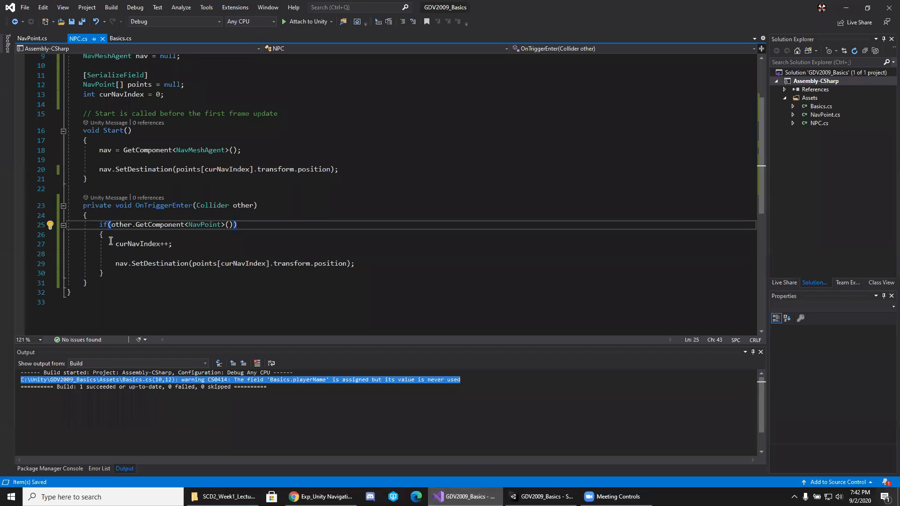
drag(109, 244, 173, 244)
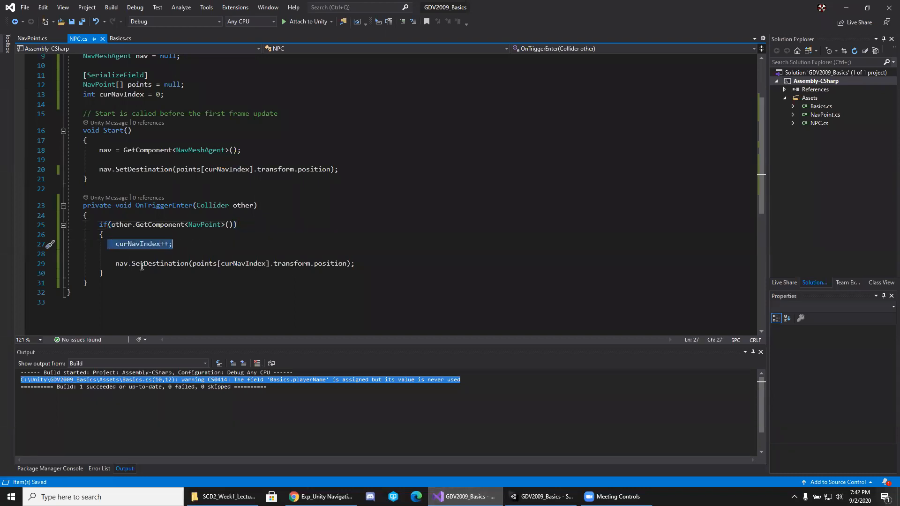
click(116, 263)
drag(115, 264, 355, 264)
click(375, 264)
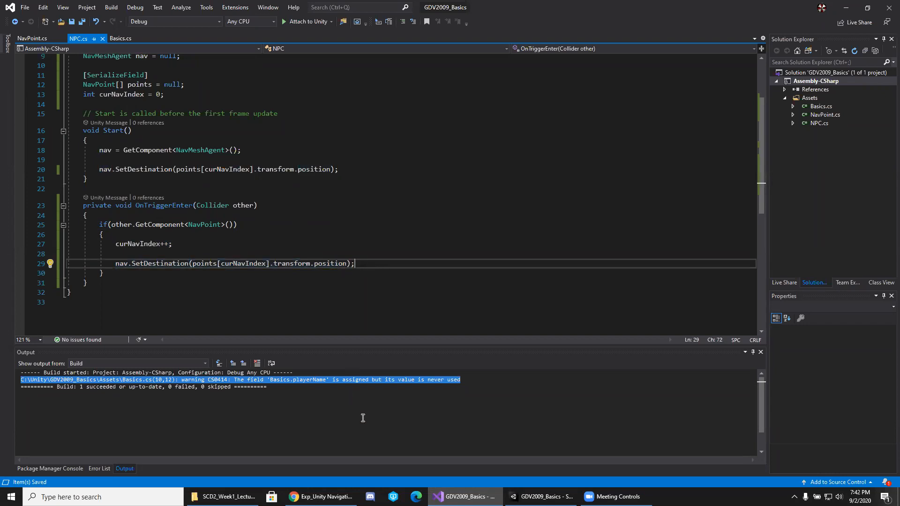
mouse_move(464, 497)
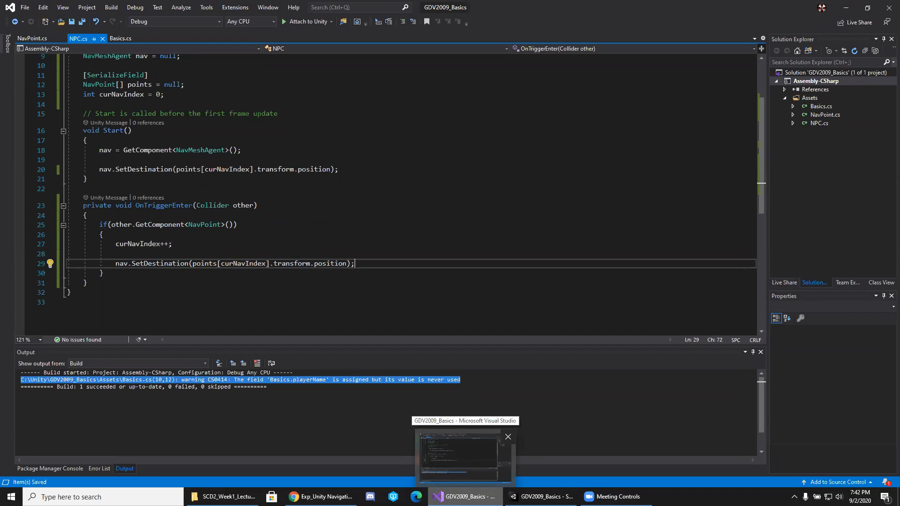
Set a breakpoint on the GetComponent<NavPoint> check in OnTriggerEnter, and attach the debugger to Unity with debugging enabled for this session
click(132, 205)
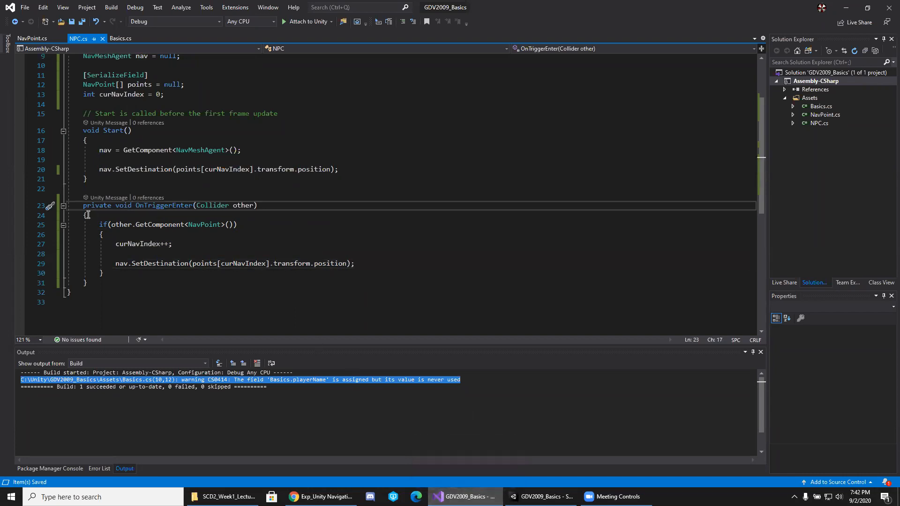
click(20, 225)
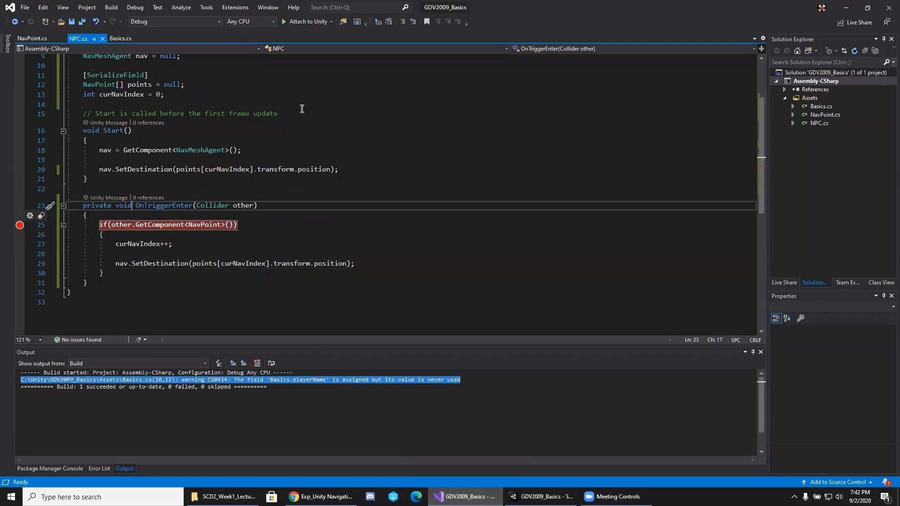
click(297, 21)
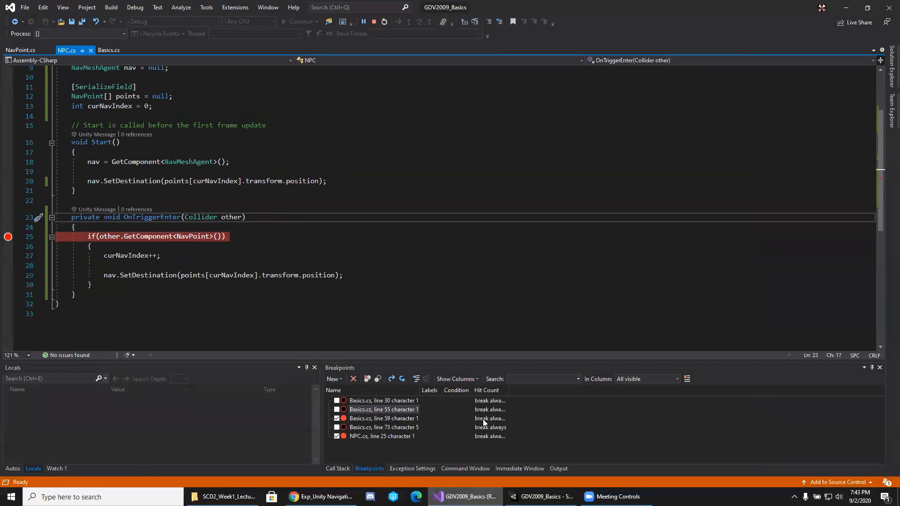
click(542, 497)
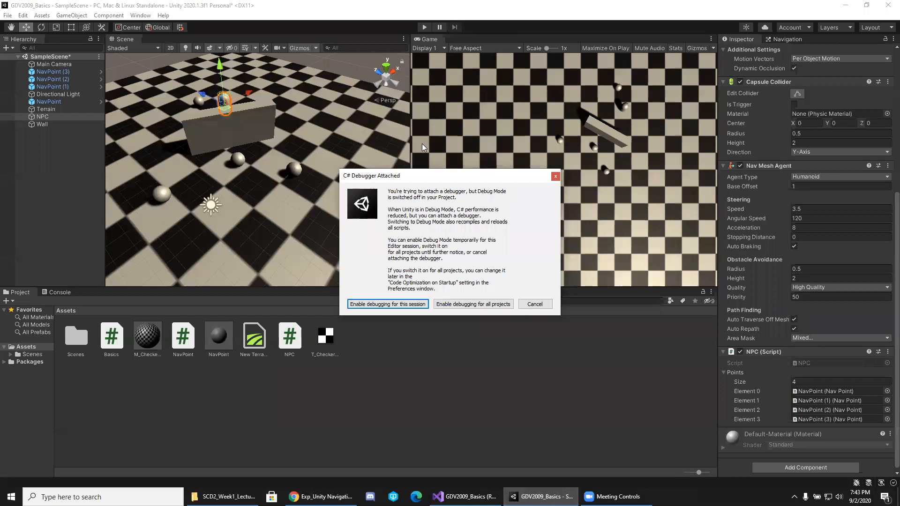
click(404, 303)
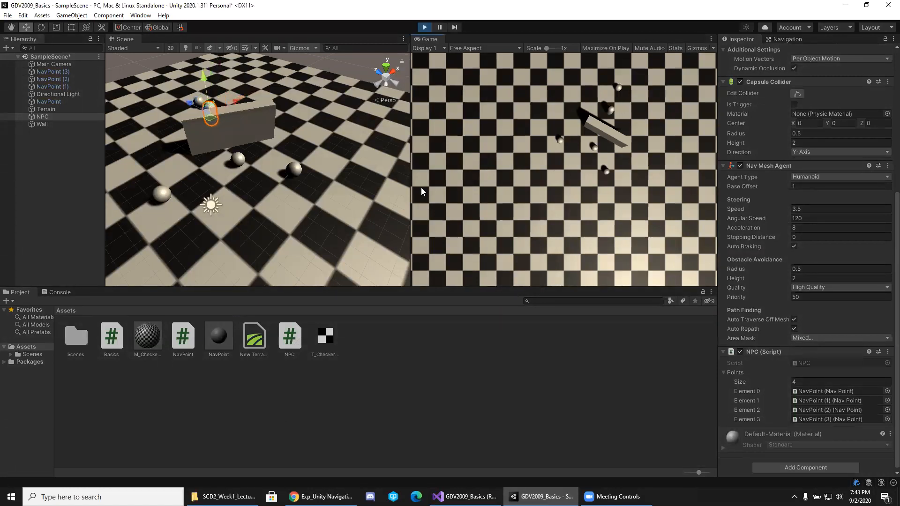
Run the scene to check the NPC at the first NavPoint and that NavPoint's trigger collider, and stop playback
right_drag(281, 157, 354, 139)
key(a)
key(w)
key(s)
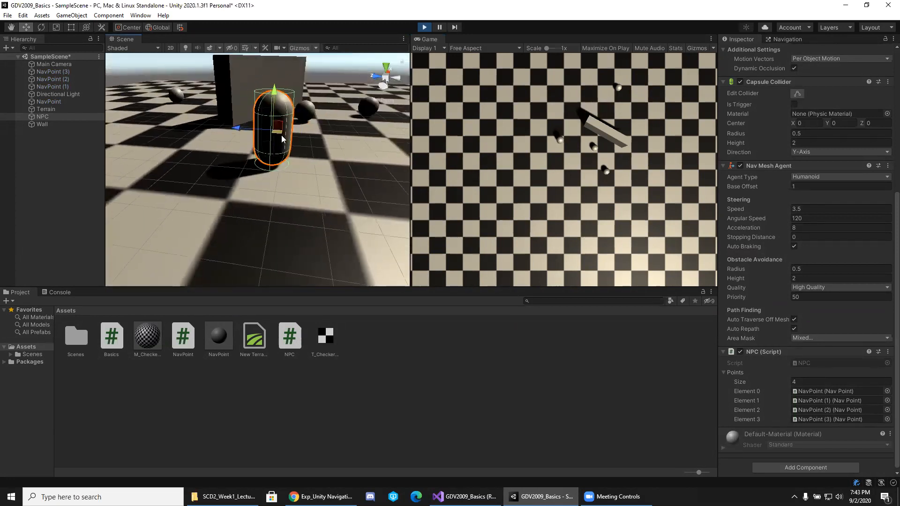
click(50, 101)
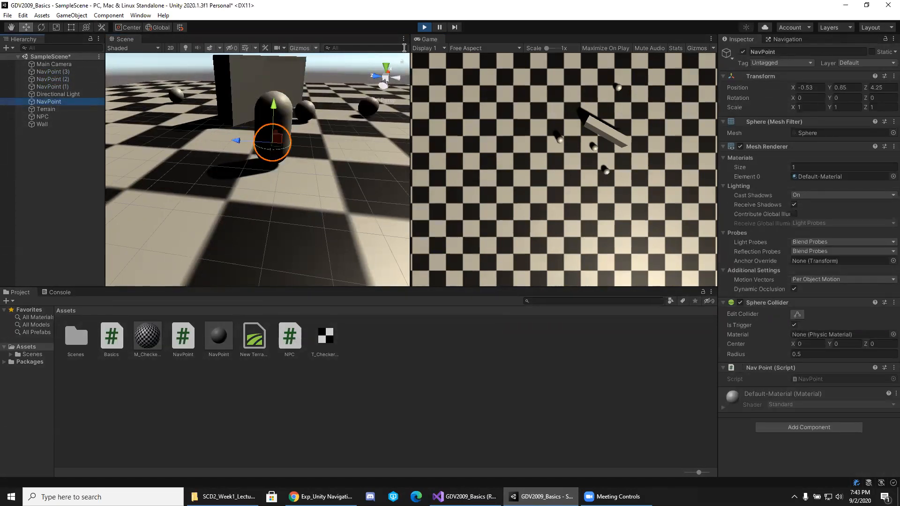
click(425, 28)
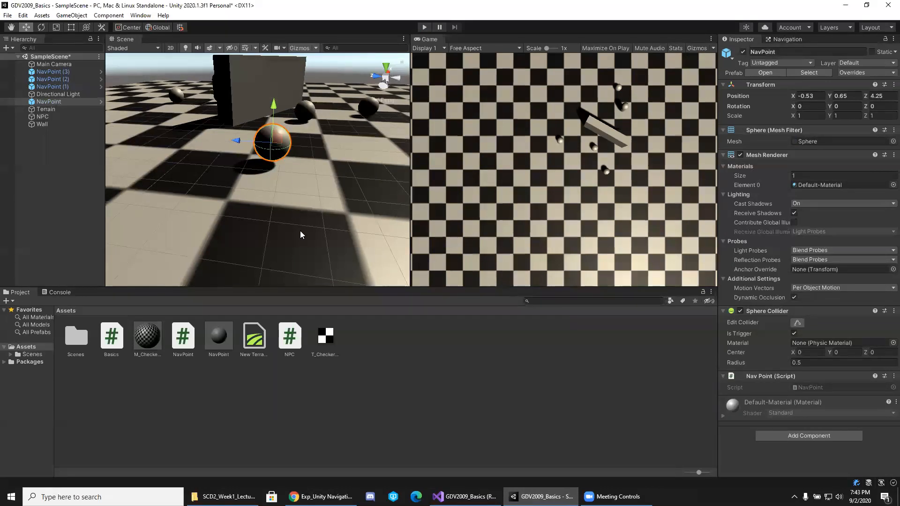
Switch to the browser and read the Unity Manual's Colliders page through to the trigger messages table of the Collision action matrix
click(320, 497)
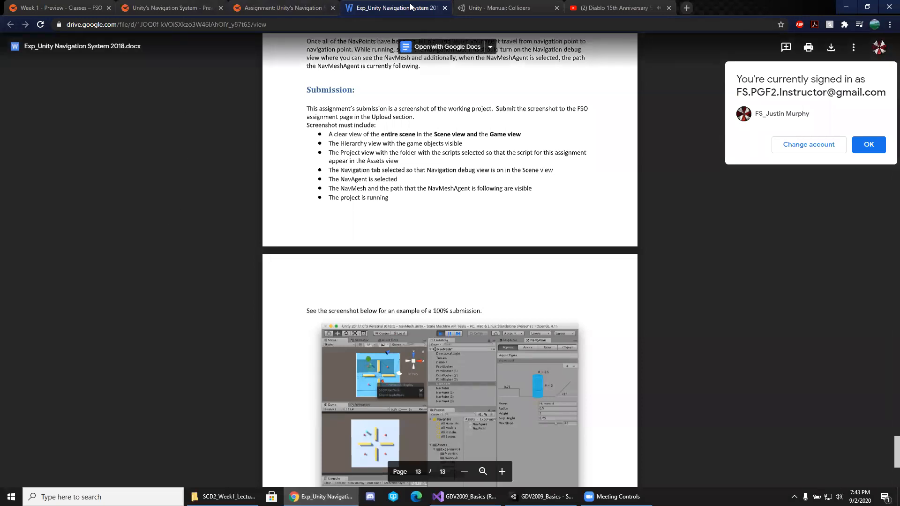
click(473, 11)
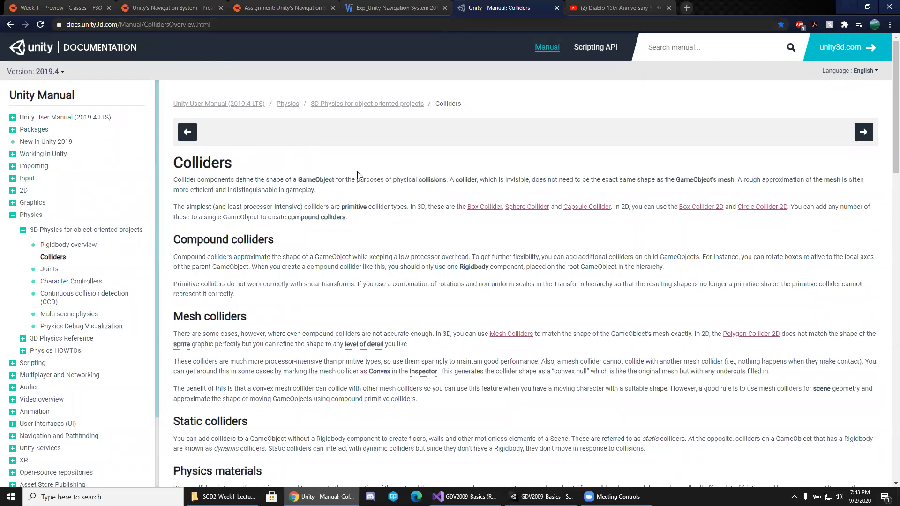
scroll(370, 192, down, 1)
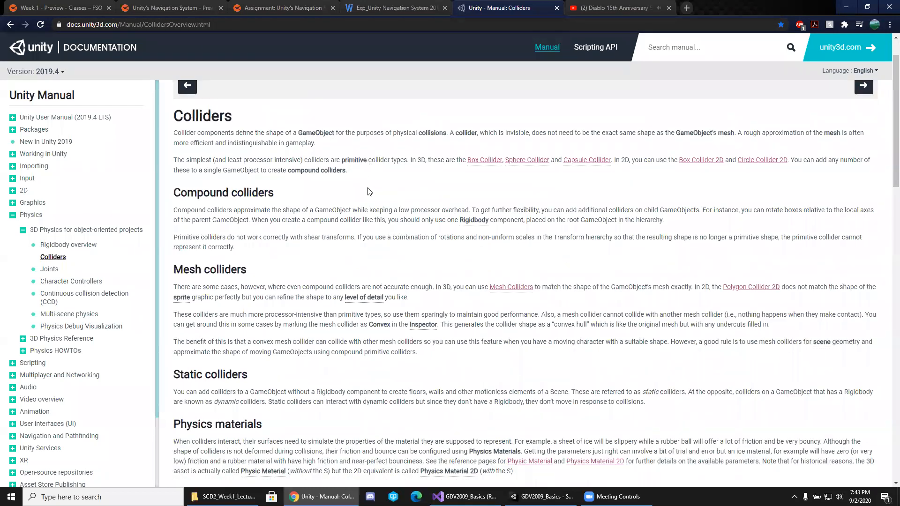
scroll(370, 192, down, 1)
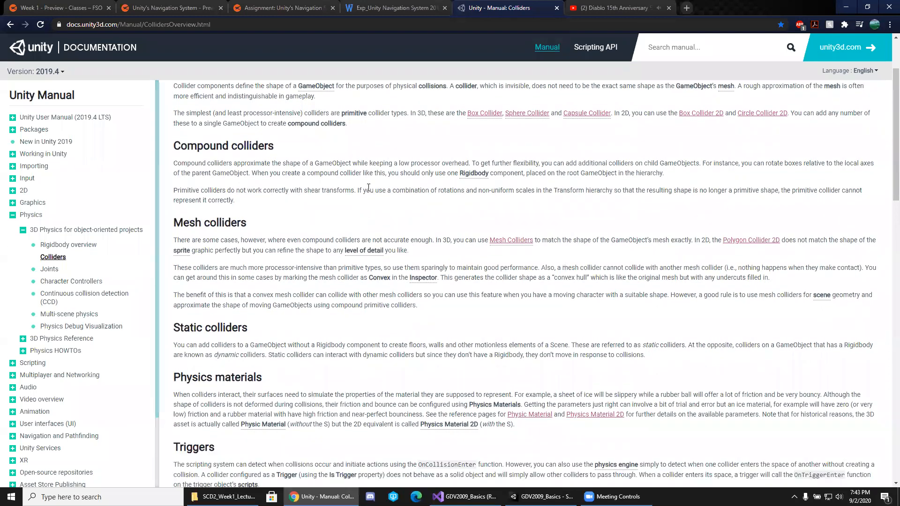
scroll(369, 188, down, 4)
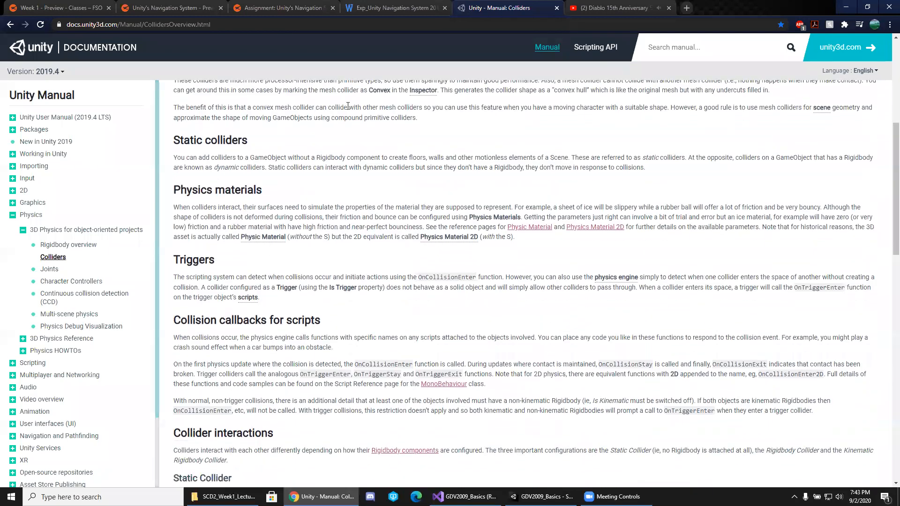
scroll(367, 226, down, 4)
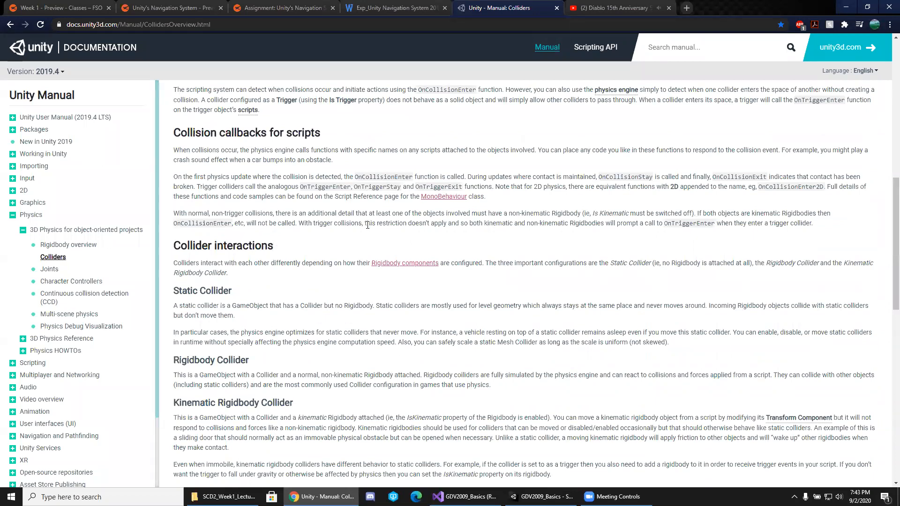
scroll(368, 225, down, 2)
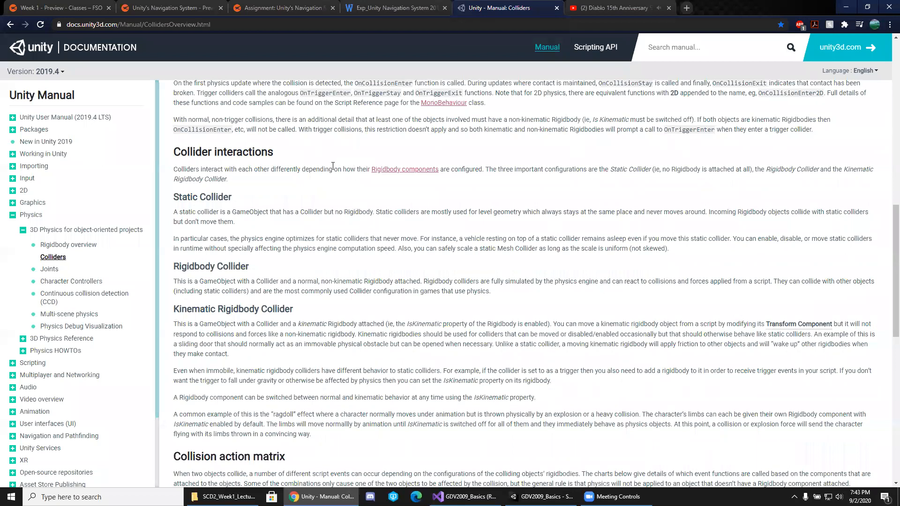
scroll(328, 179, down, 4)
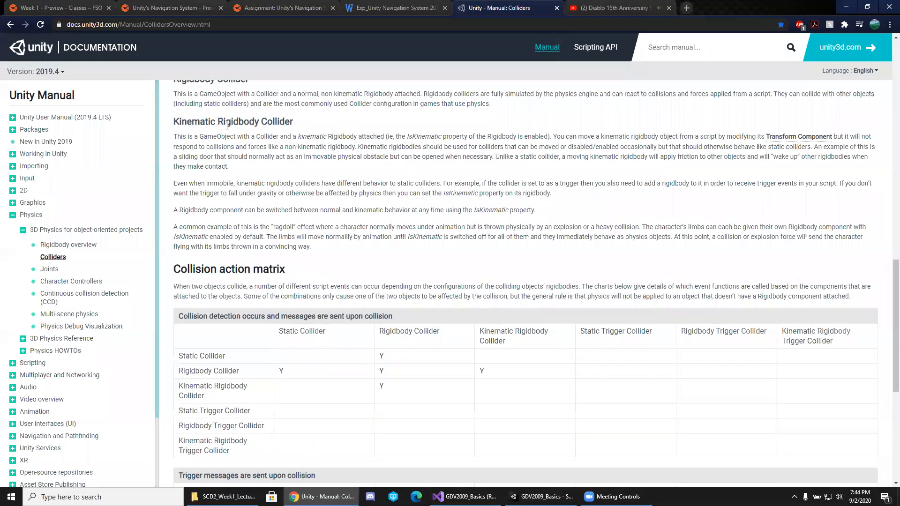
scroll(314, 141, up, 2)
scroll(323, 161, down, 2)
scroll(324, 162, down, 4)
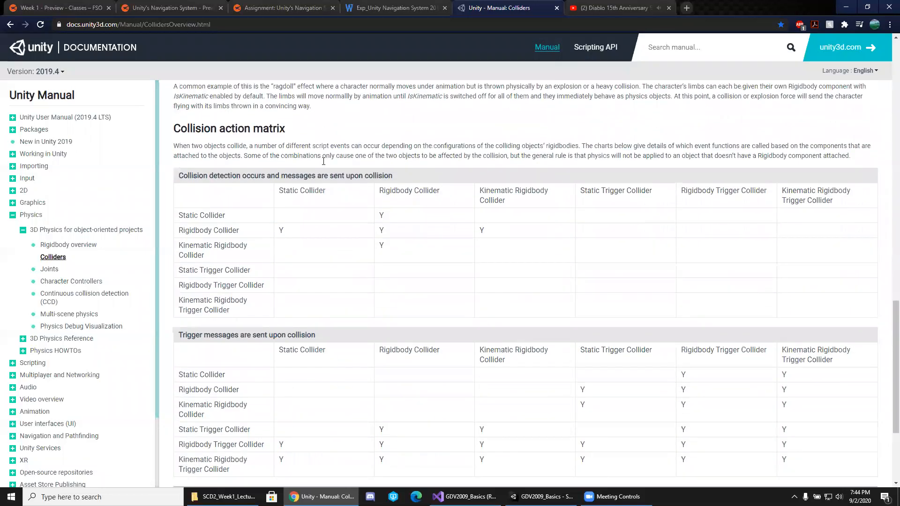
scroll(323, 165, down, 1)
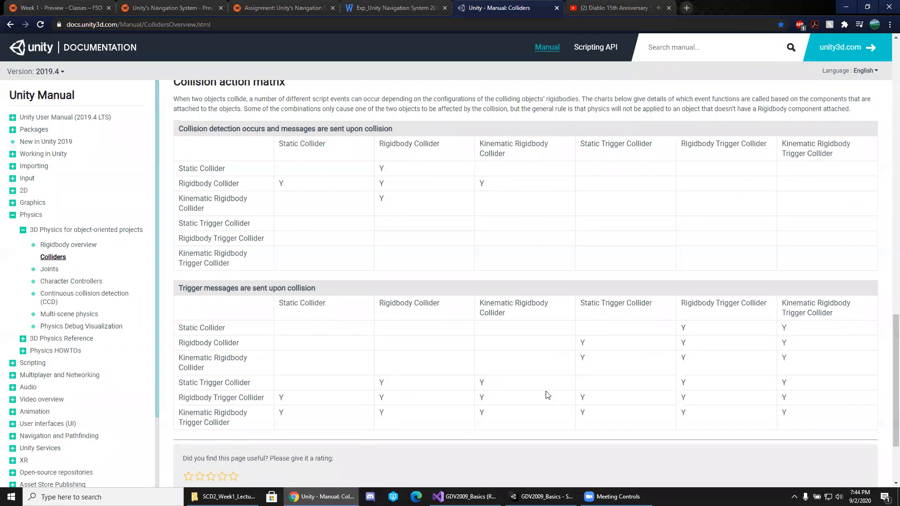
Back in Unity, add a Rigidbody component to the NPC and enable its Is Kinematic option
click(542, 497)
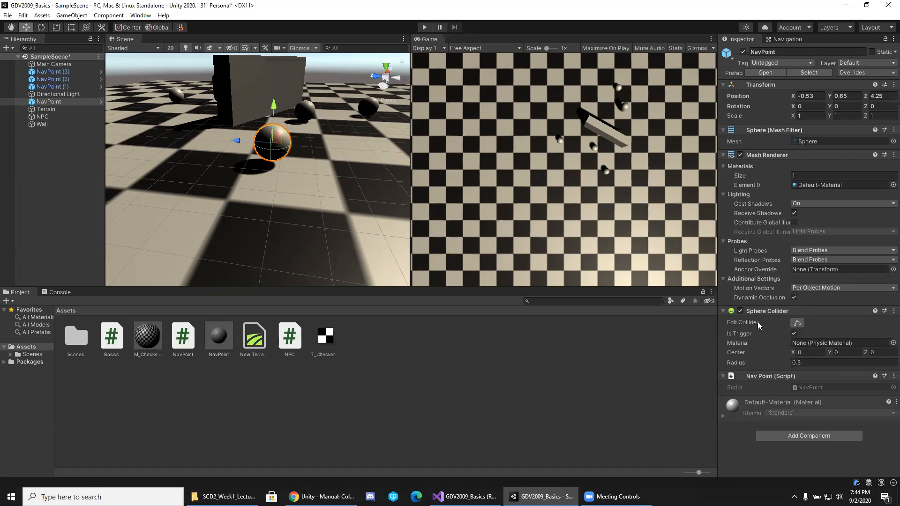
click(61, 116)
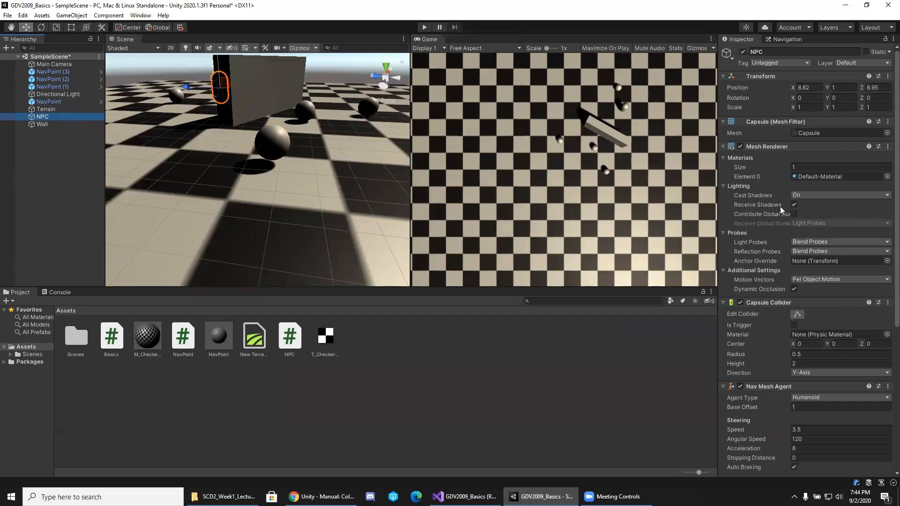
scroll(780, 206, down, 5)
scroll(772, 220, down, 2)
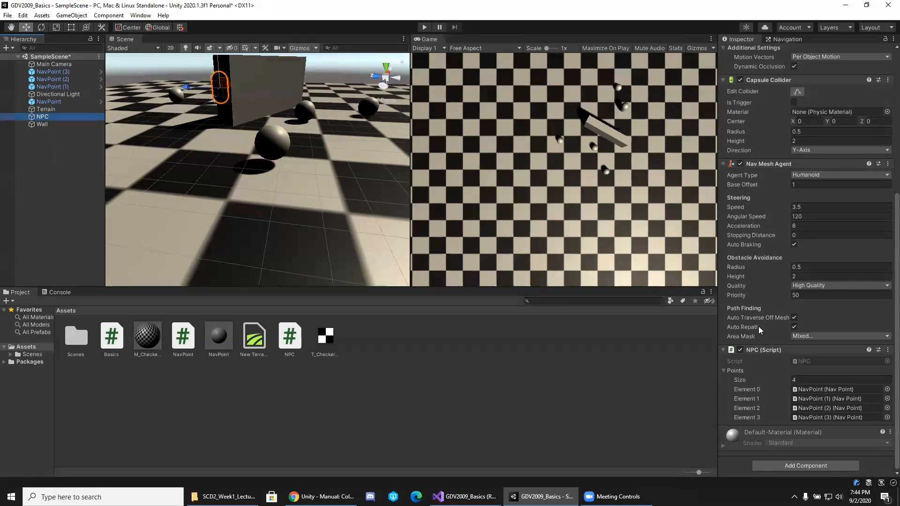
click(806, 467)
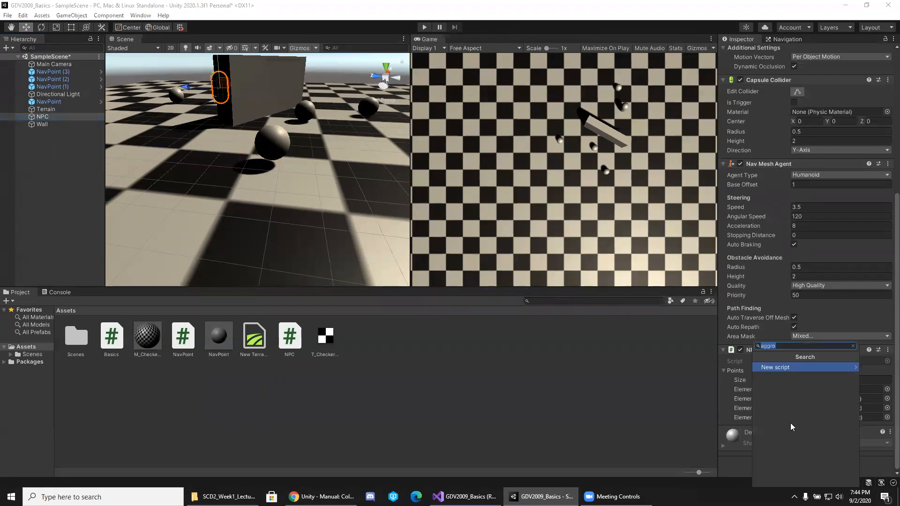
text(rigi)
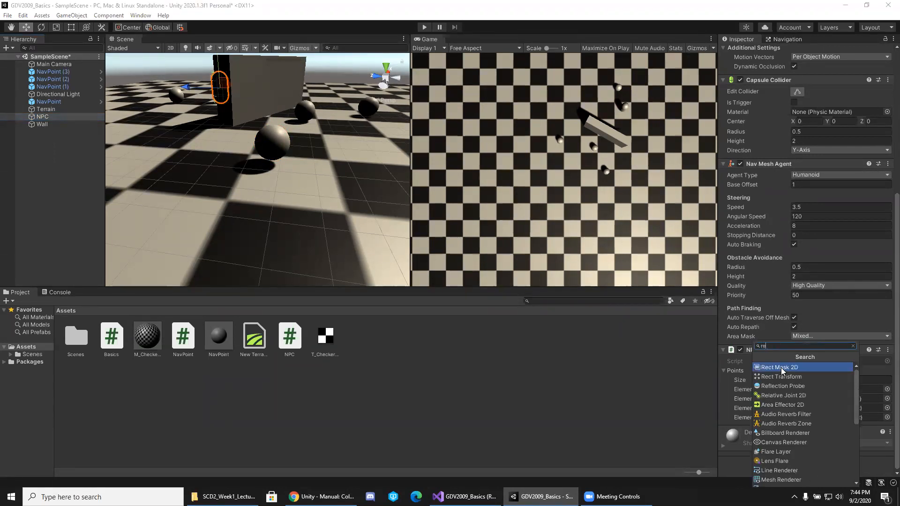
click(782, 368)
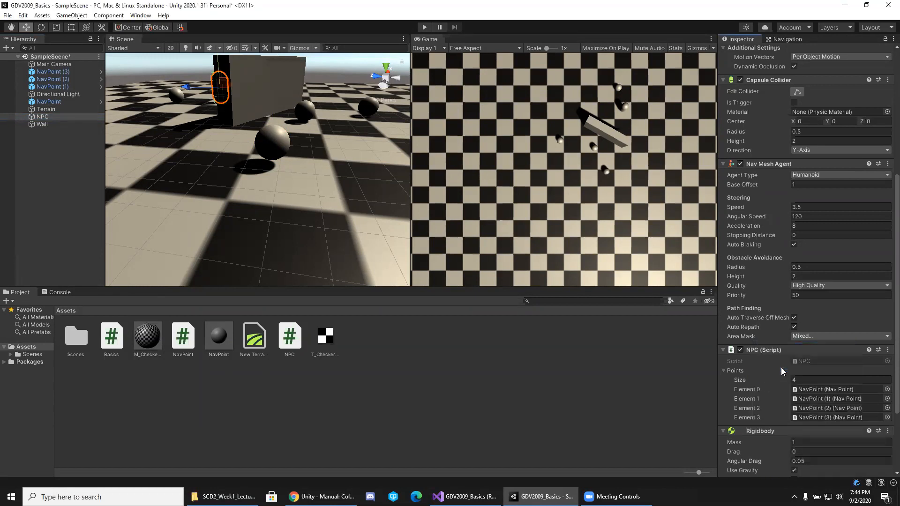
scroll(782, 371, down, 3)
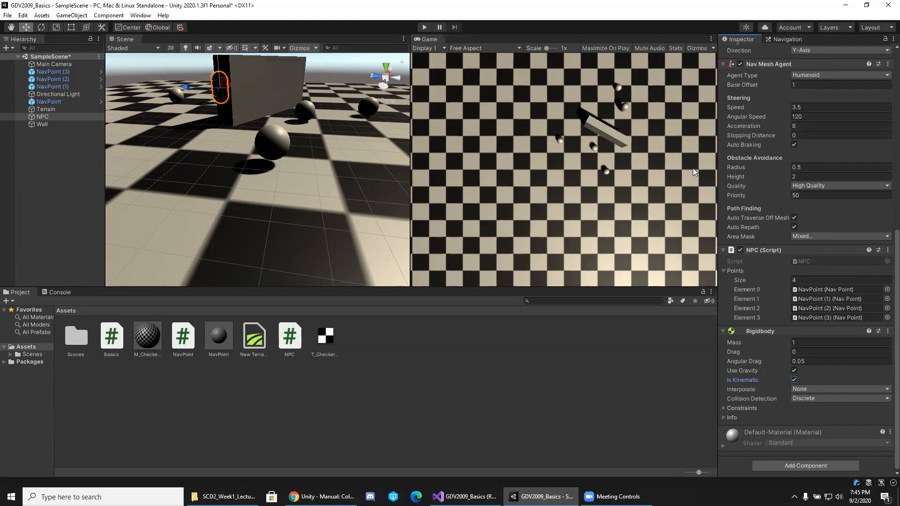
Run the scene to the OnTriggerEnter breakpoint, and remove the line 25 breakpoint before continuing execution
click(424, 27)
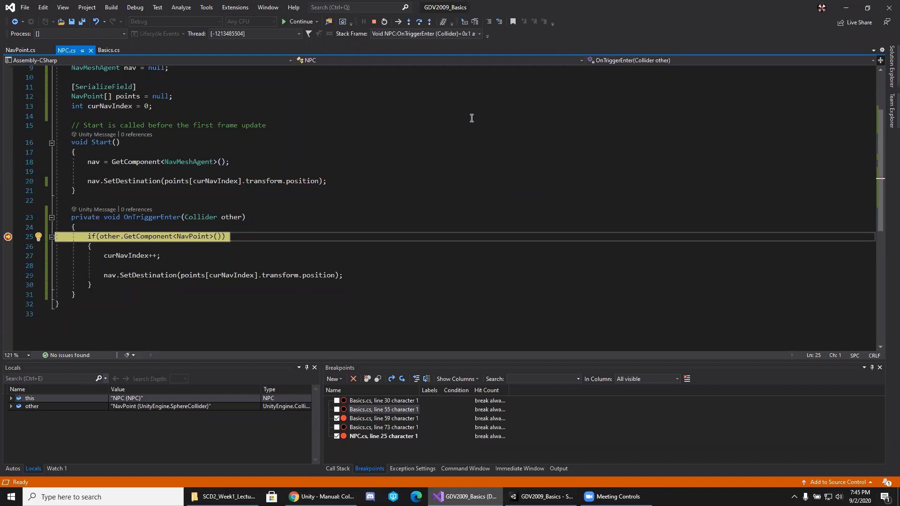
click(521, 496)
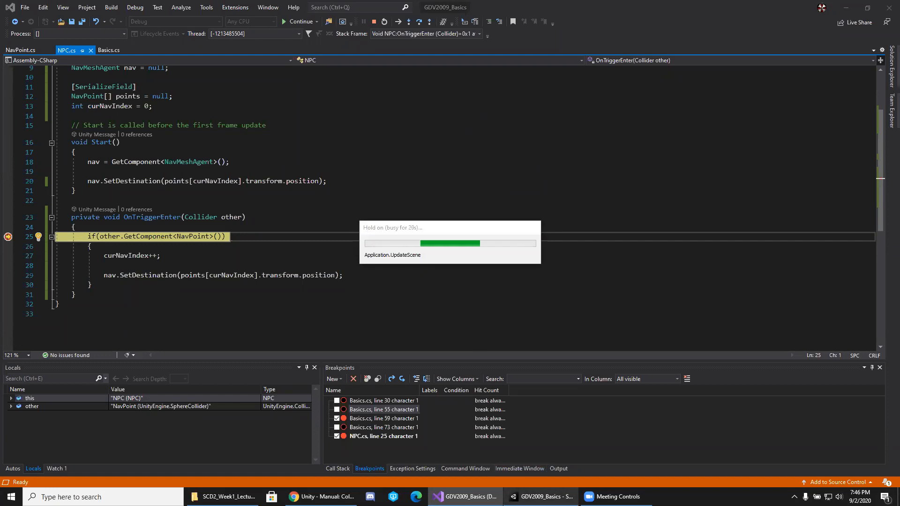
click(466, 325)
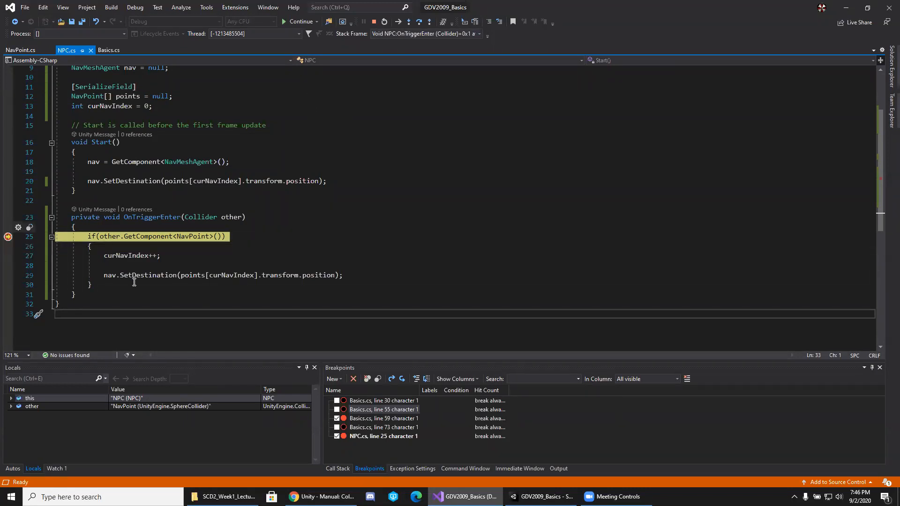
click(8, 236)
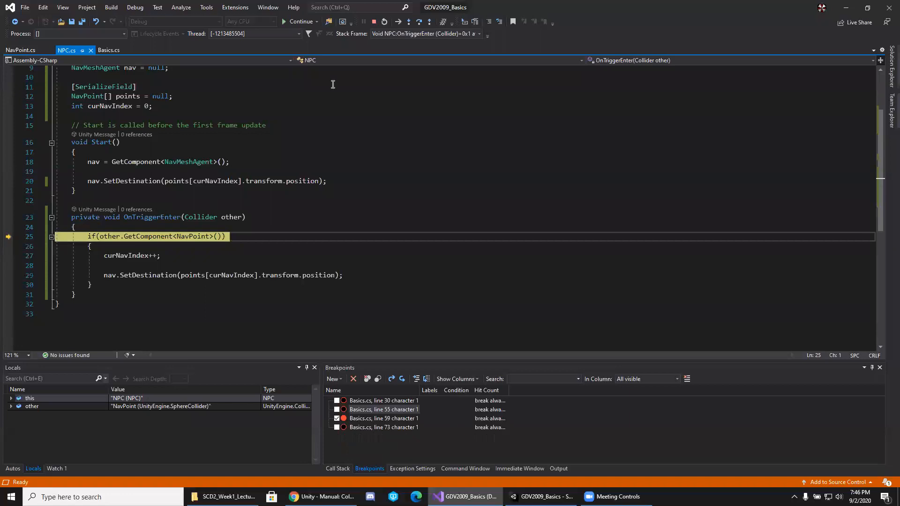
click(298, 24)
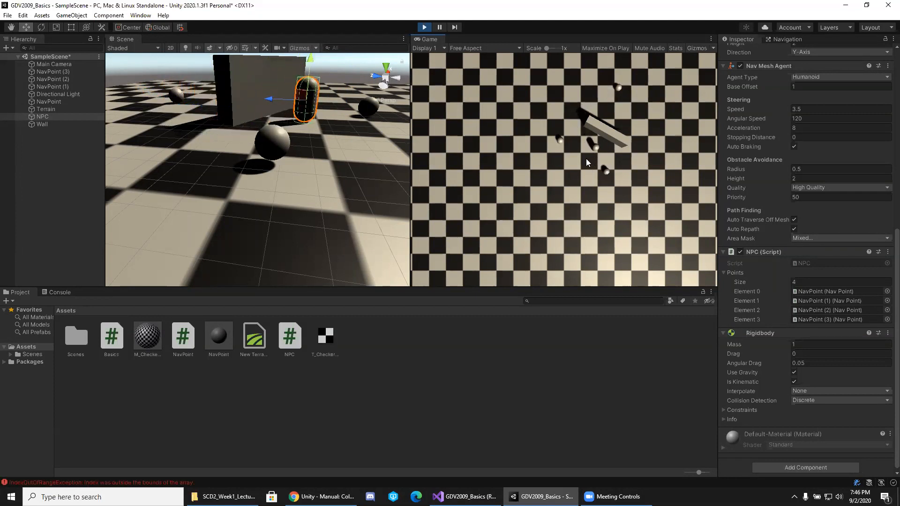
Examine the details of the error logged in the Unity Console
click(46, 291)
click(166, 314)
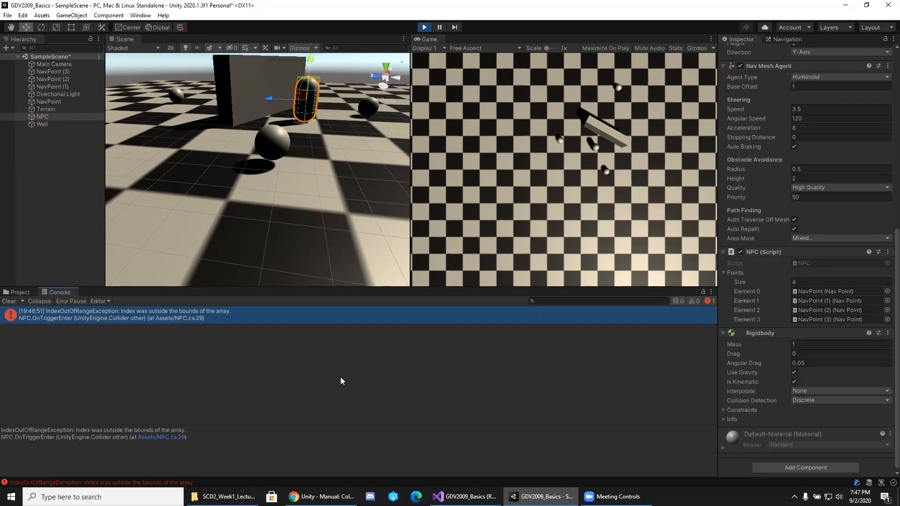
Open the NPC.cs source line behind the logged array index error and stop the debugging session
double_click(232, 313)
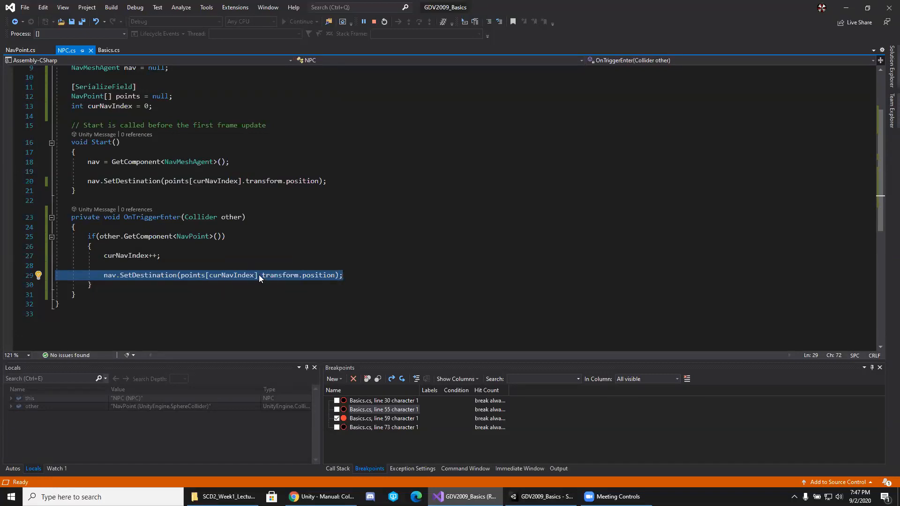
click(374, 21)
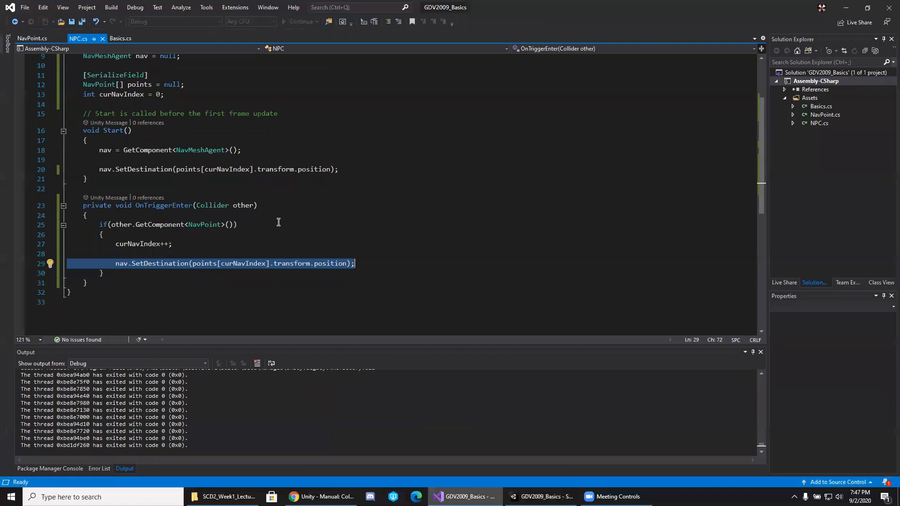
After curNavIndex++ in OnTriggerEnter, add an if statement that sets curNavIndex to 0 when curNavIndex >= points.Length, and save the script
click(189, 243)
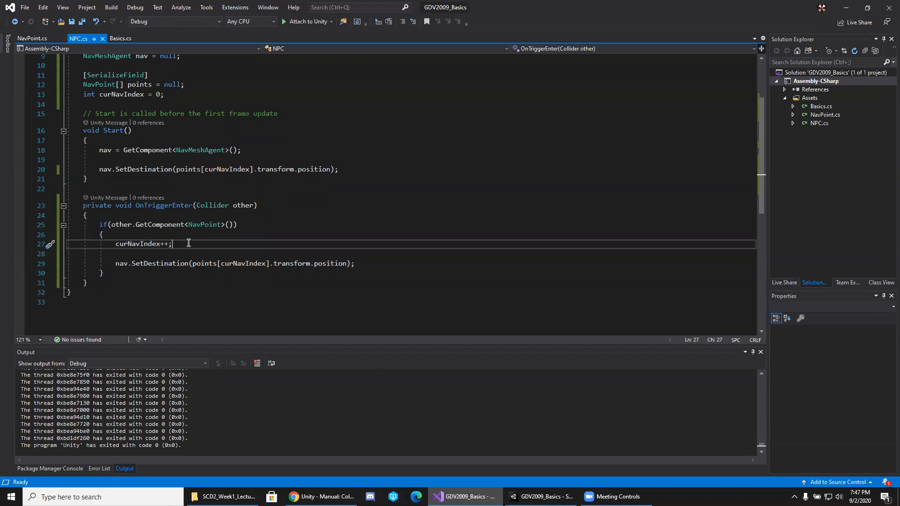
key(Return)
key(Return)
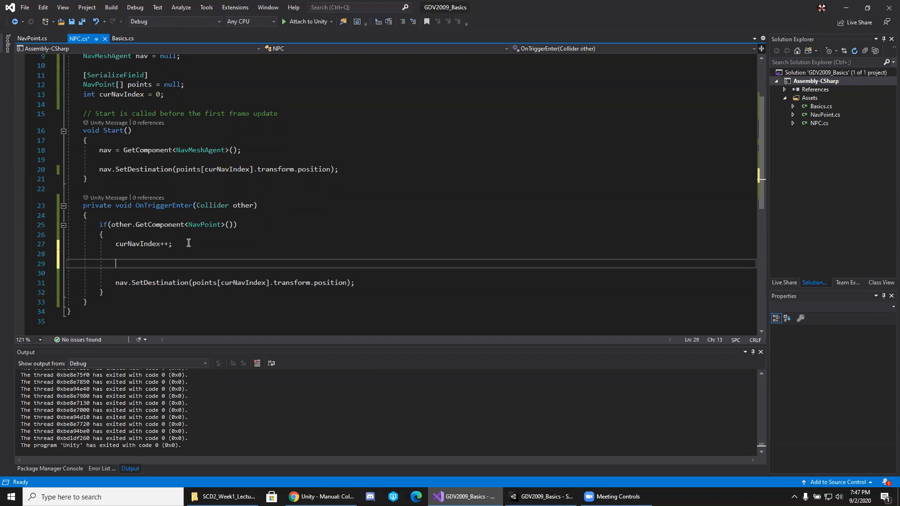
text(if()
text(curNavIndex)
text( >)
text( = )
text(=)
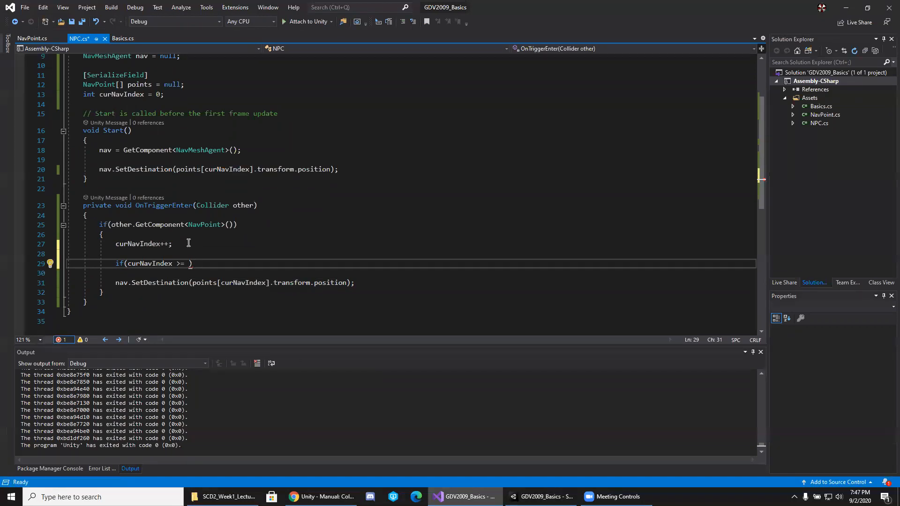
text(points.Length))
key(Return)
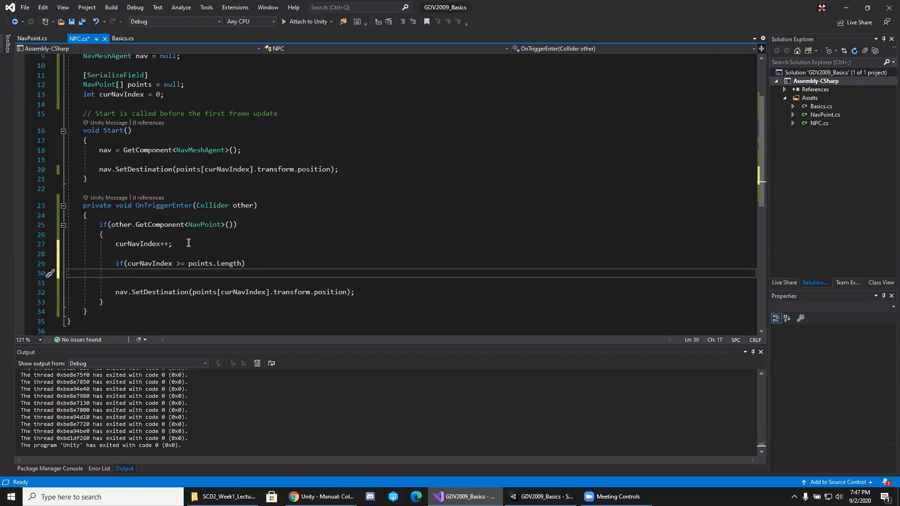
text(curNavIndex = 0;)
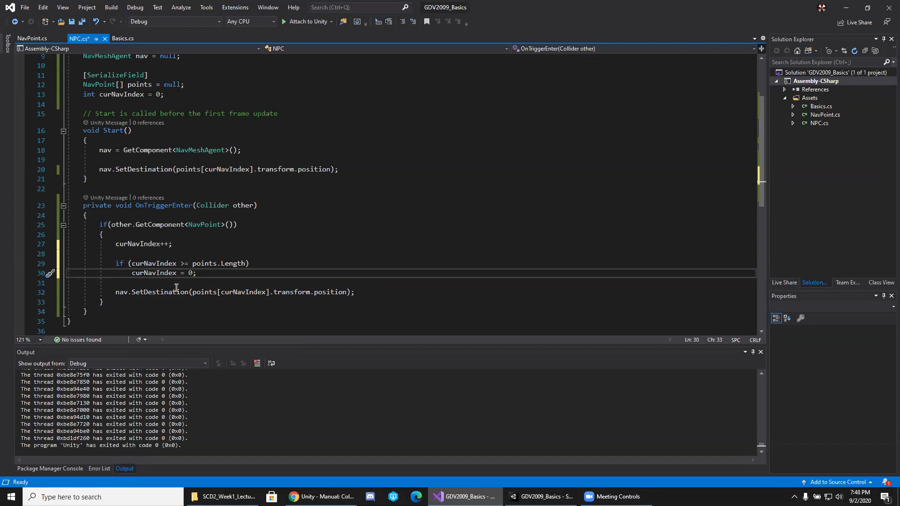
click(82, 20)
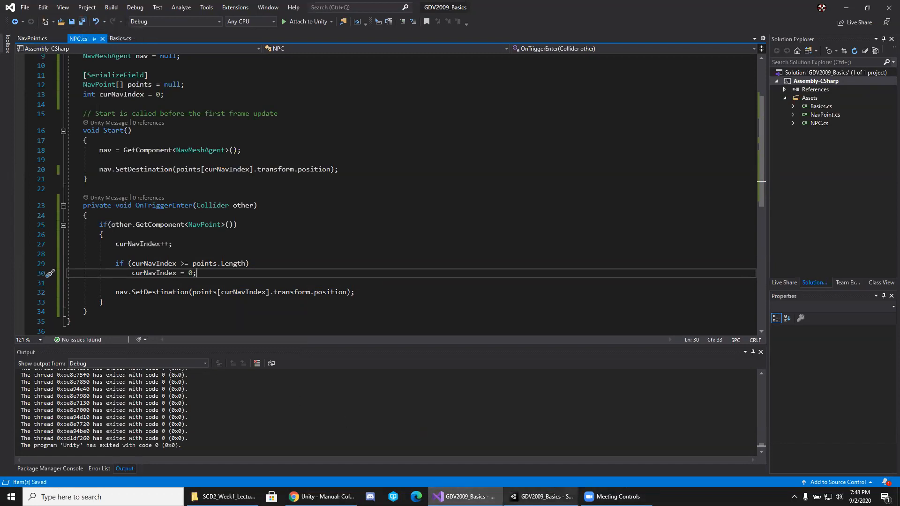
Back in Unity, end the running play session, run the scene again to watch the NPC's route between the NavPoints, and stop it
click(541, 496)
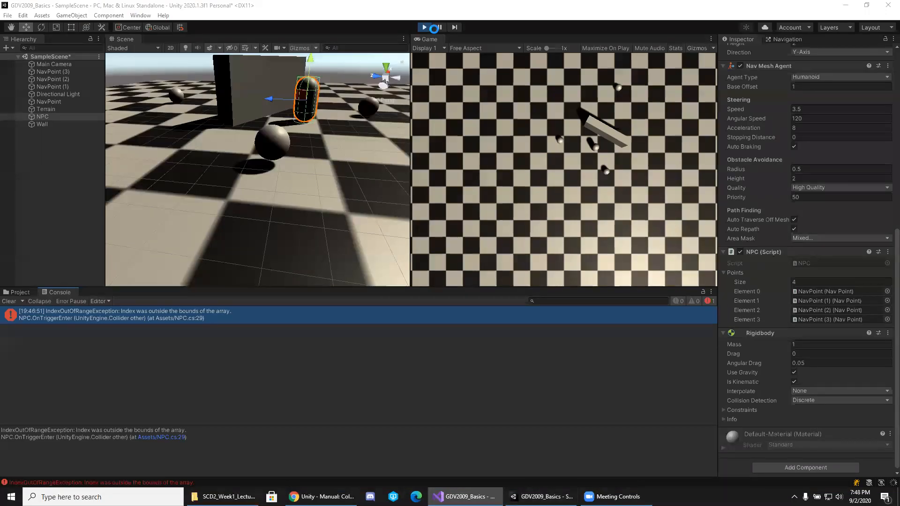
click(427, 29)
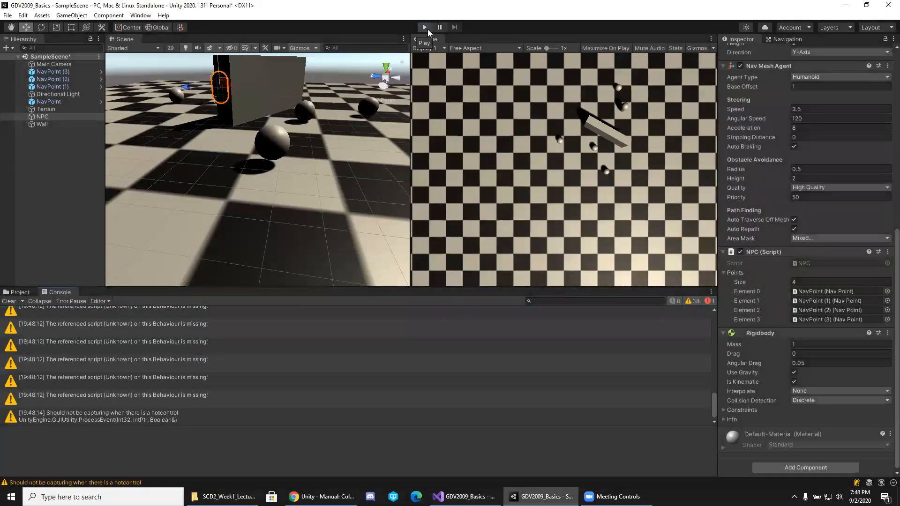
click(424, 28)
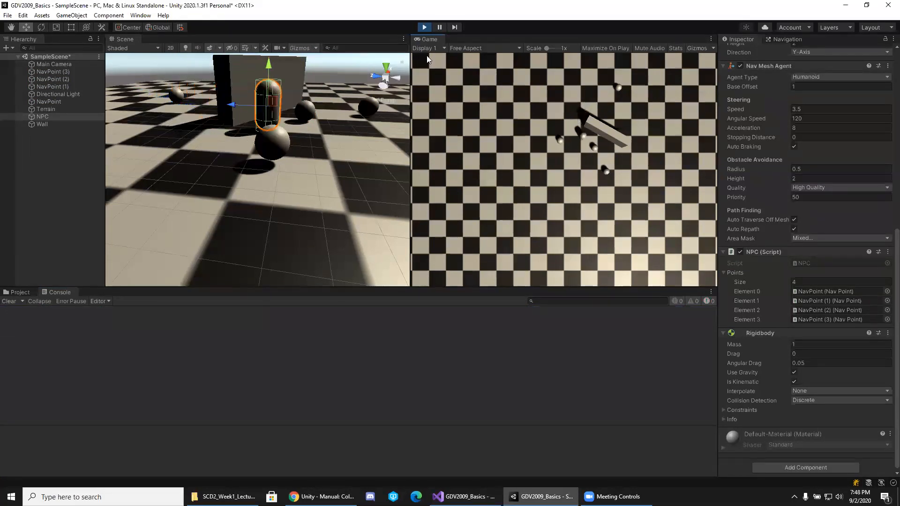
click(425, 27)
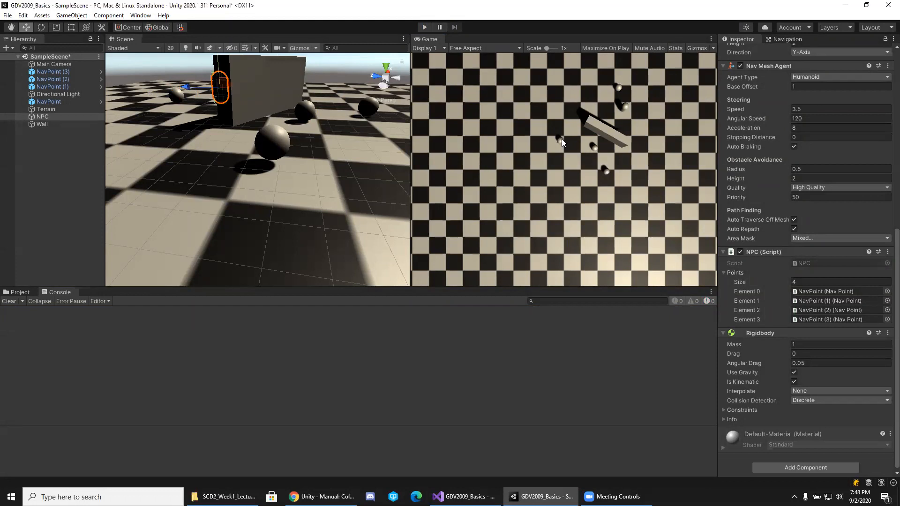
Duplicate NavPoint, place the copy beside the wall at about X 1.35, Z 6.52, and test-run the scene with it
click(270, 144)
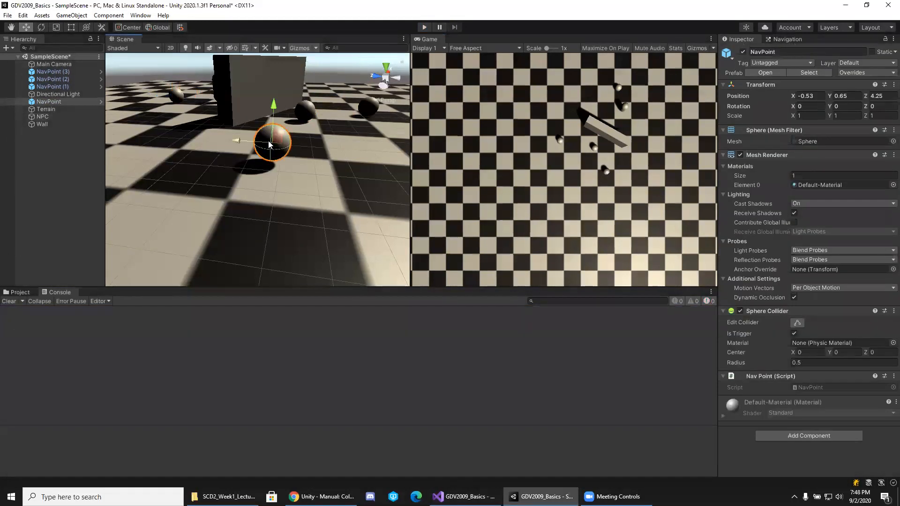
key(ctrl+d)
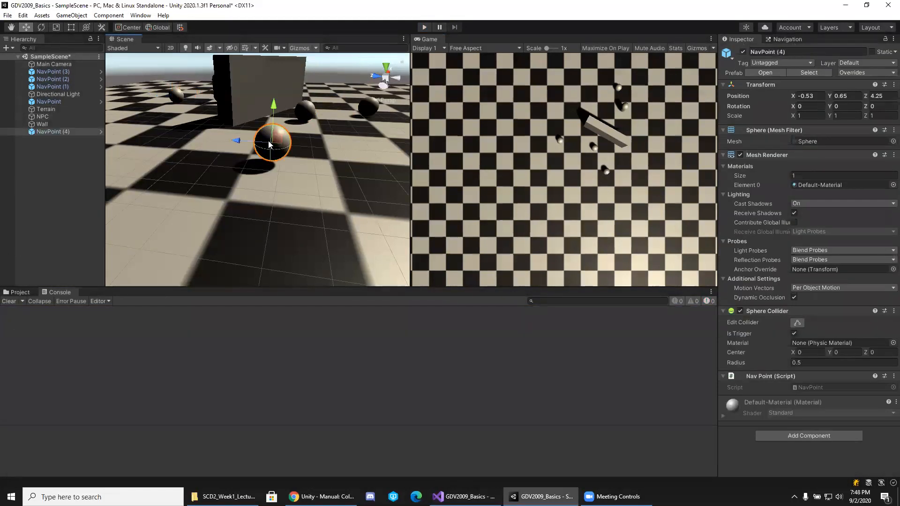
alt+drag(270, 145, 250, 194)
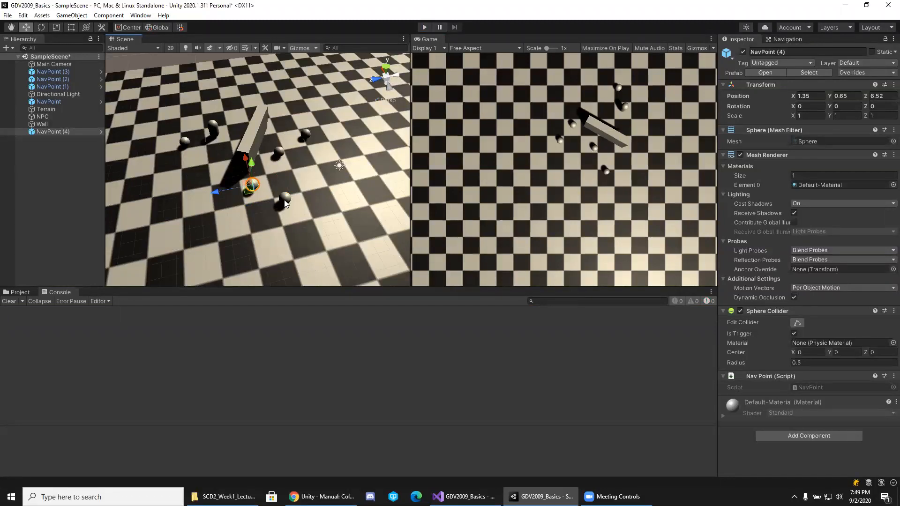
click(424, 27)
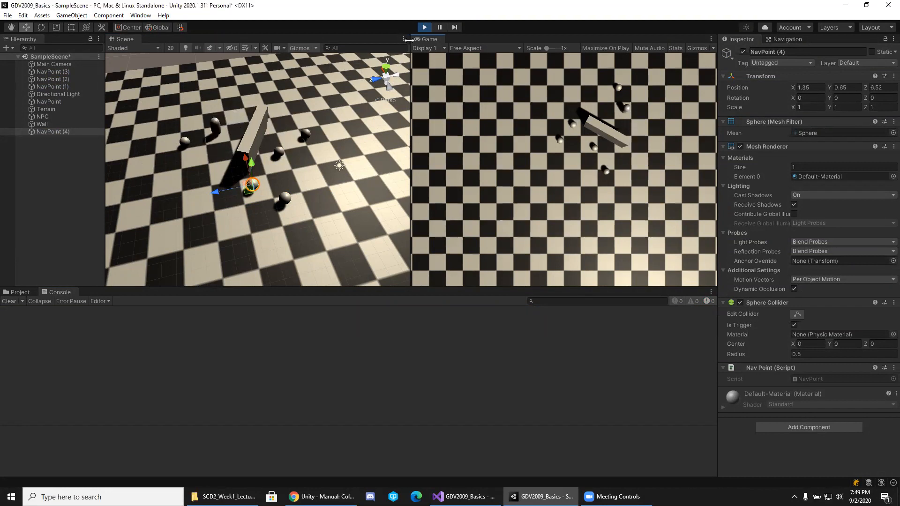
click(425, 28)
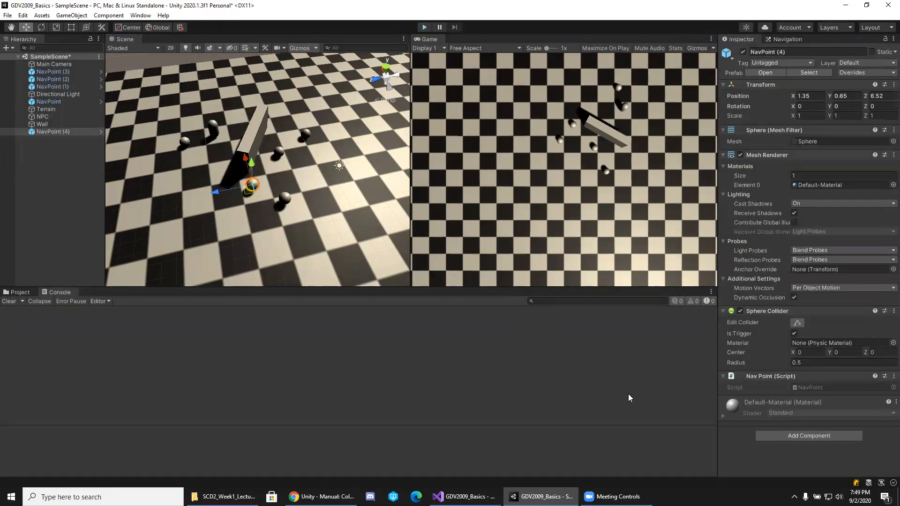
In Visual Studio, extend the NavPoint check in OnTriggerEnter with && and a second other.GetComponent<NavPoint>() followed by ==
key(alt+Tab)
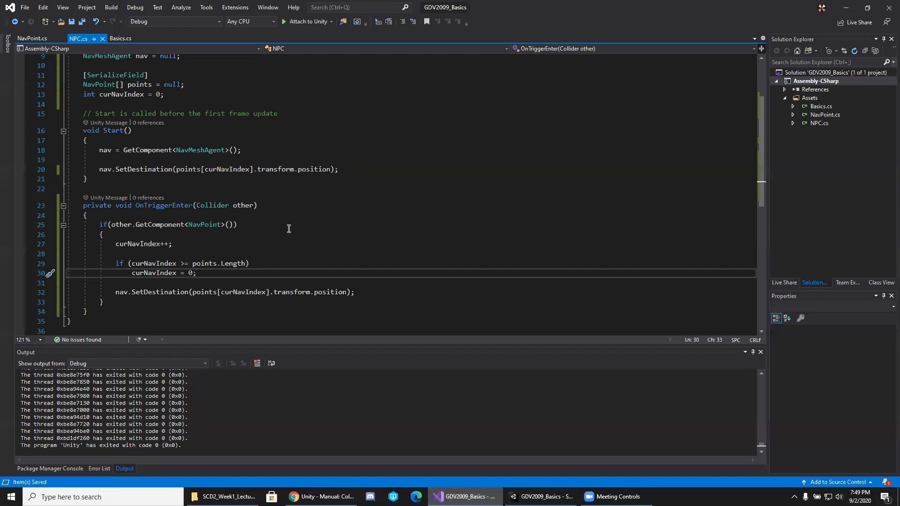
click(191, 208)
click(215, 225)
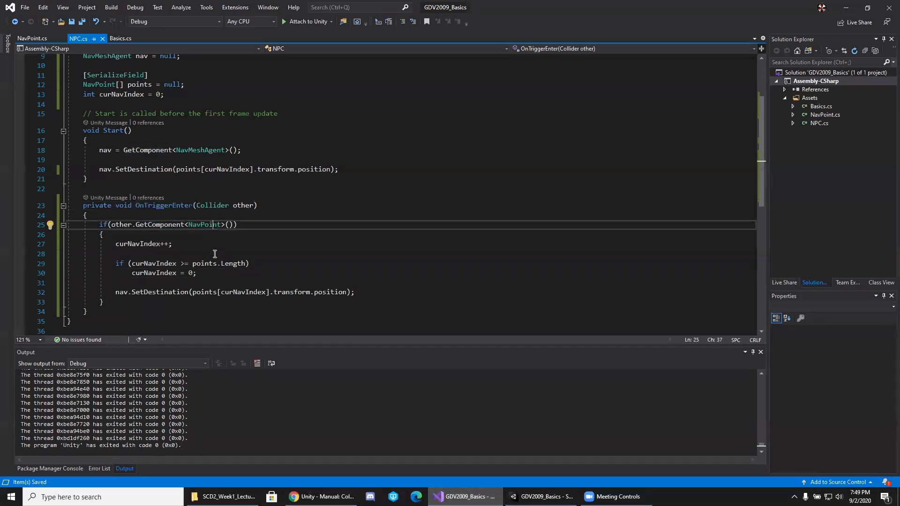
click(233, 224)
text(&&)
drag(234, 224, 115, 230)
key(ctrl+c)
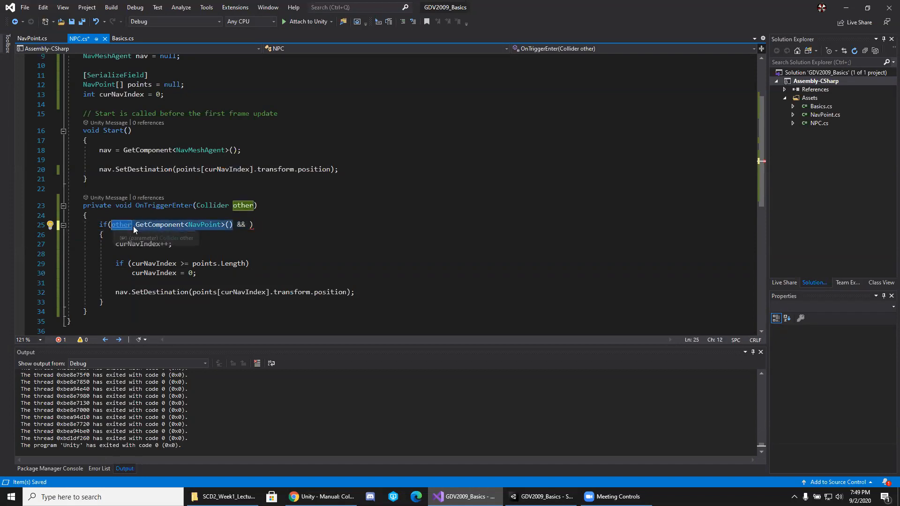
click(251, 225)
key(ctrl+v)
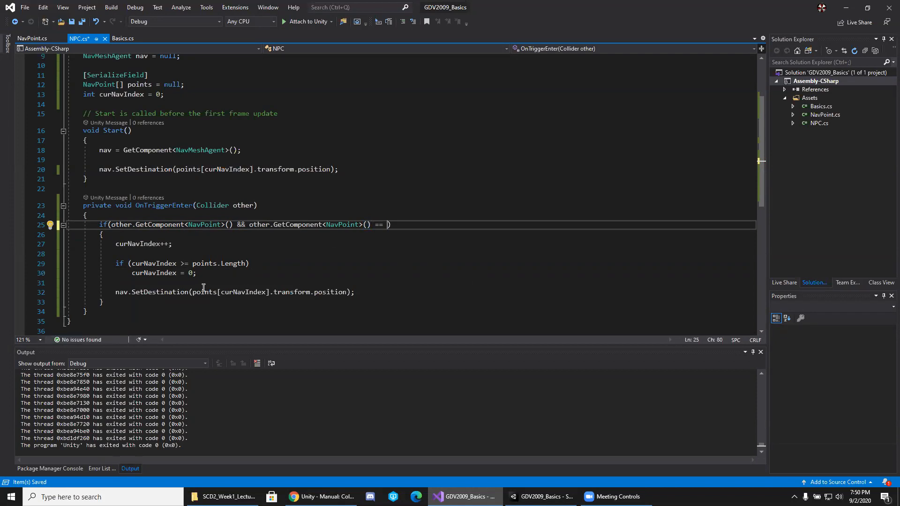
Complete the comparison in the OnTriggerEnter condition with points[curNavIndex], review the code, and save the script
drag(192, 291, 272, 291)
key(ctrl+c)
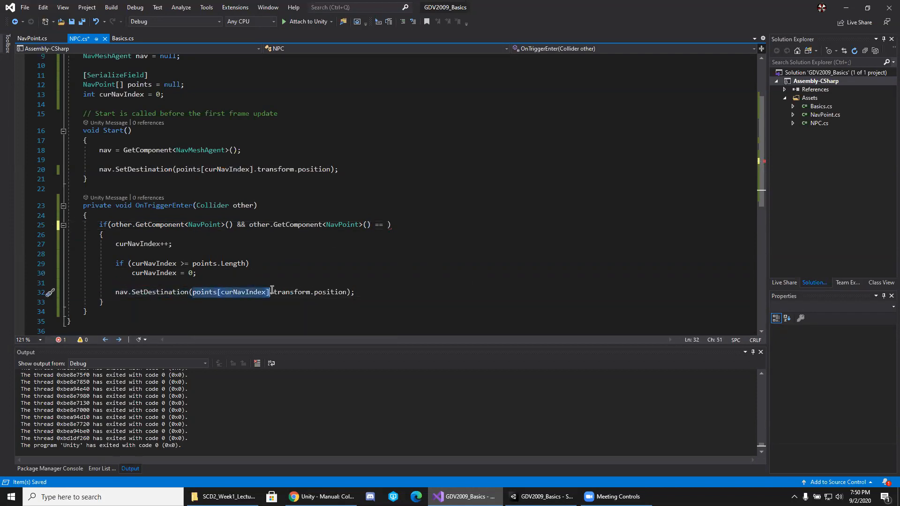
click(389, 224)
key(ctrl+v)
click(428, 245)
click(441, 226)
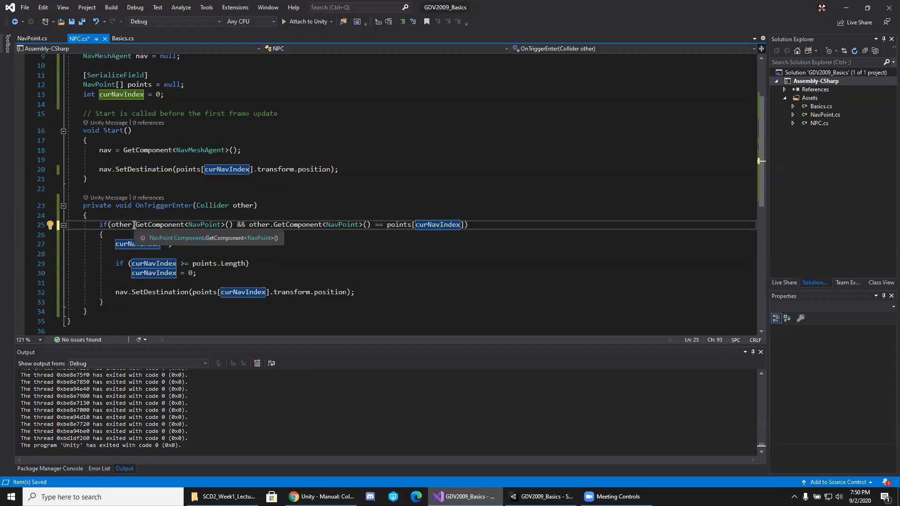
click(184, 225)
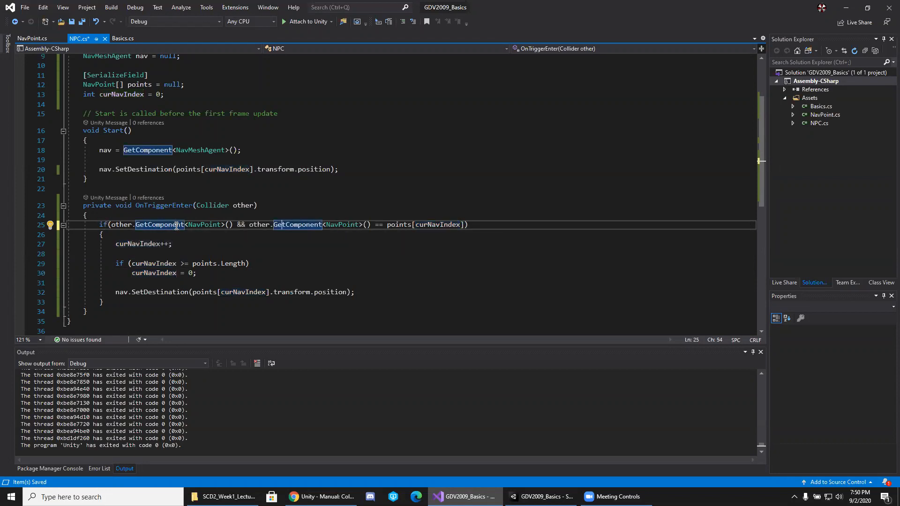
click(146, 244)
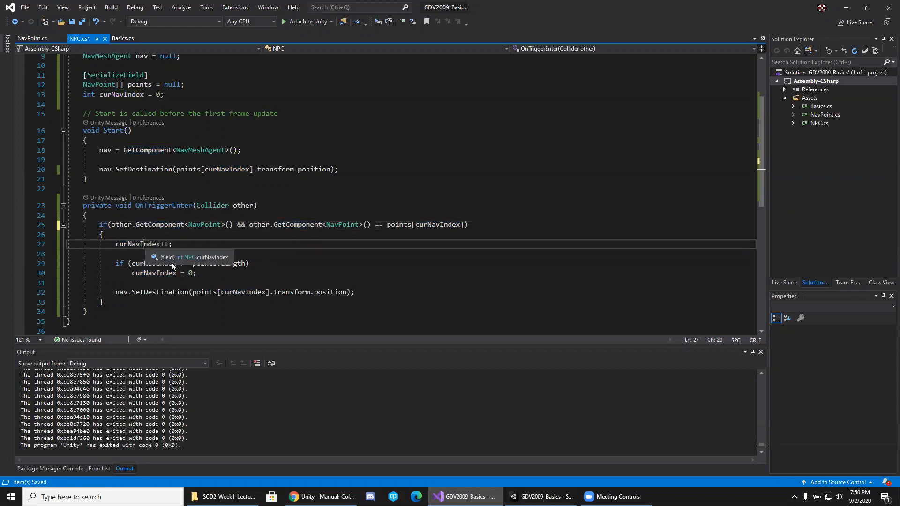
click(140, 273)
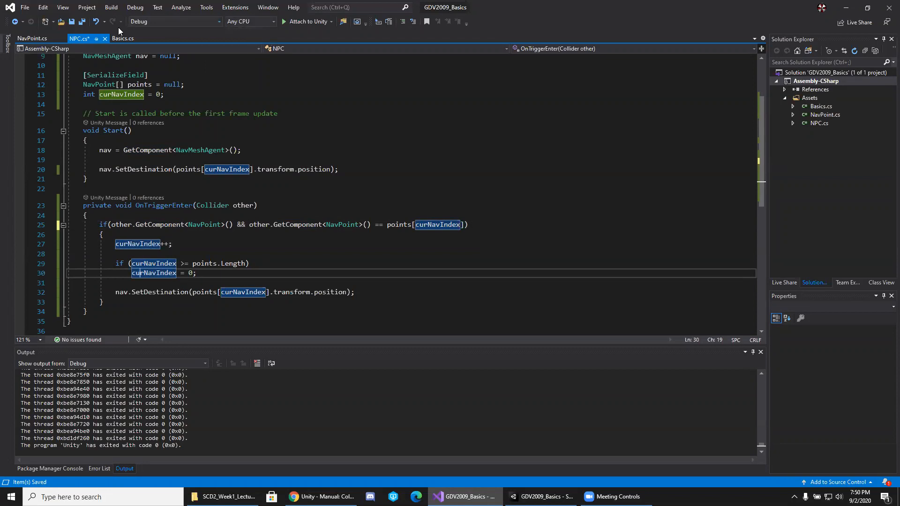
click(83, 22)
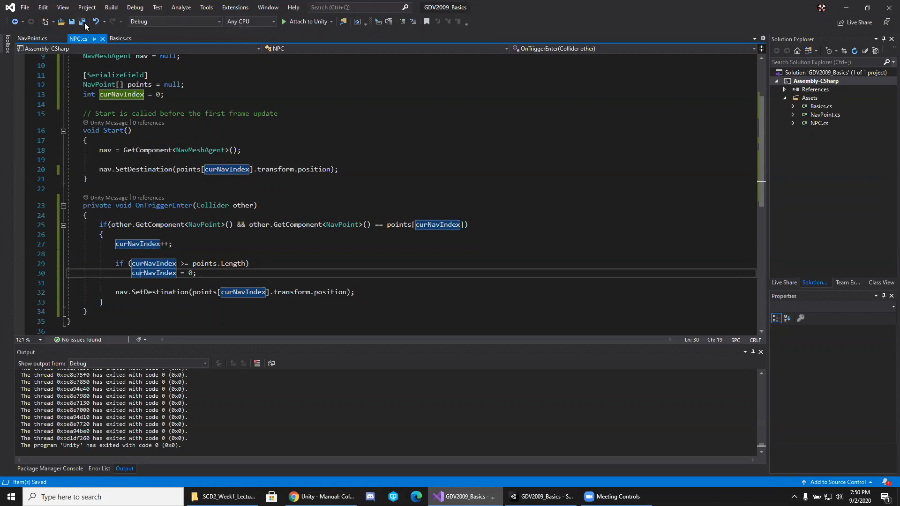
Attach and detach the debugger, run the scene in Unity to watch which NavPoints the NPC responds to, and stop it
click(296, 22)
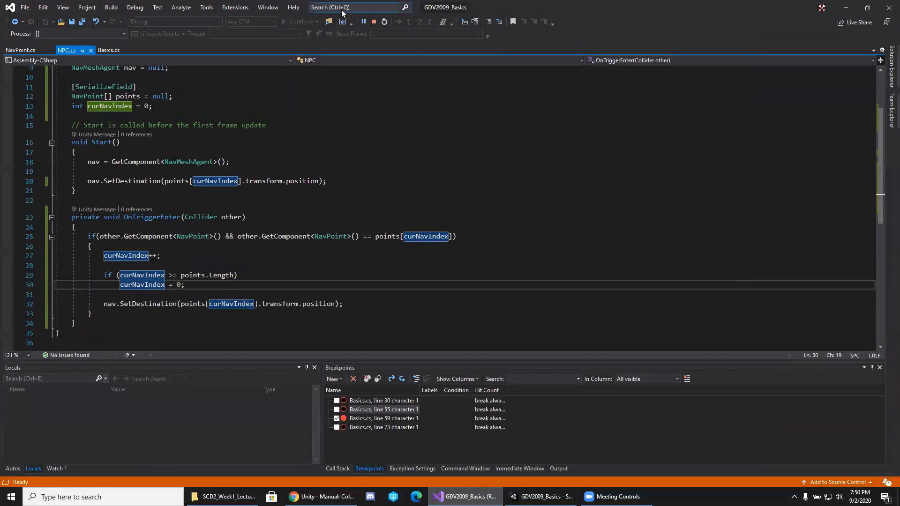
click(380, 21)
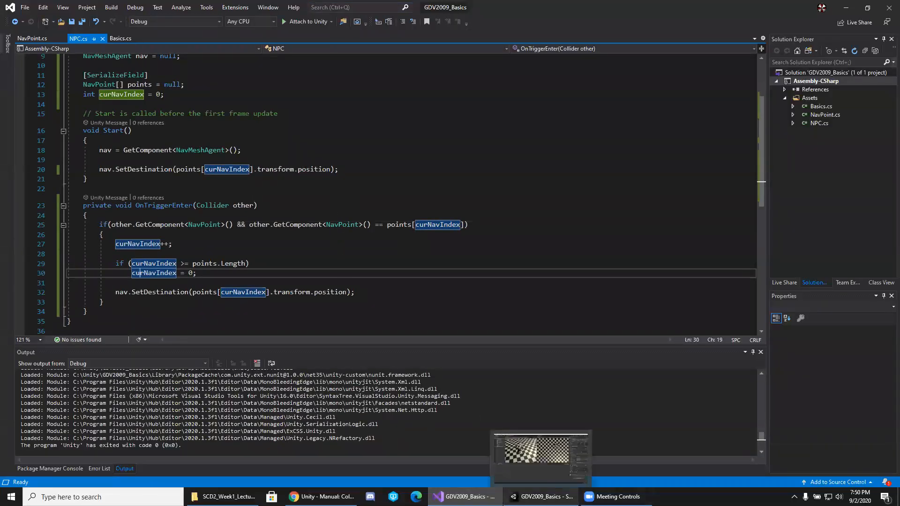
click(540, 497)
click(424, 27)
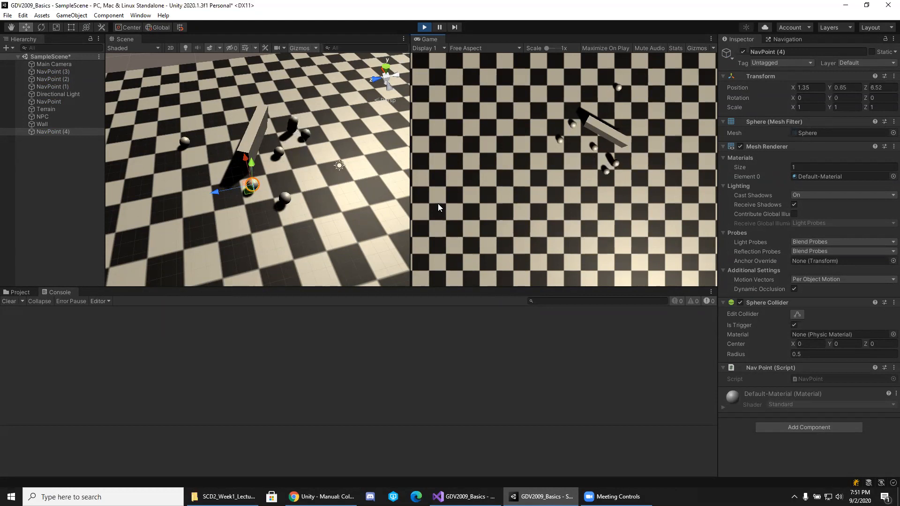
click(426, 27)
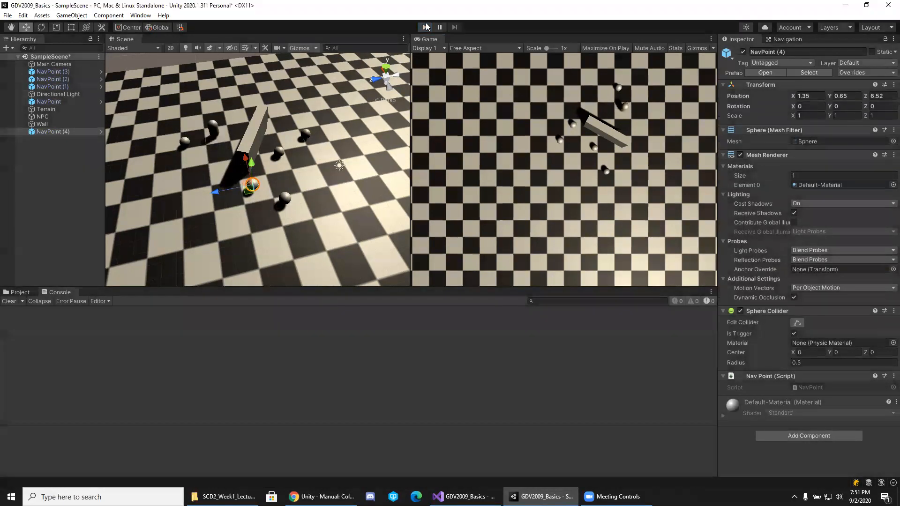
Raise a steep plateau at one corner of the Terrain with the solid round builtin_brush_1, size 25 and opacity 50
alt+drag(300, 148, 528, 196)
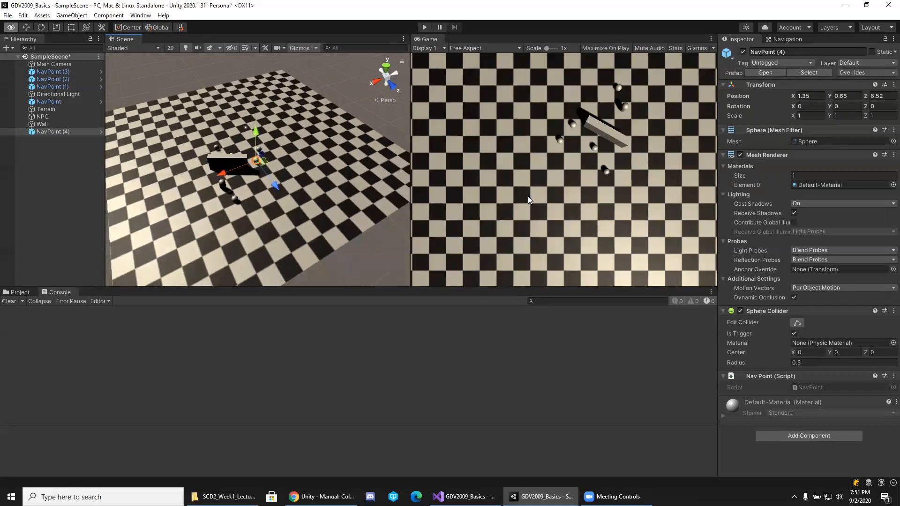
click(35, 109)
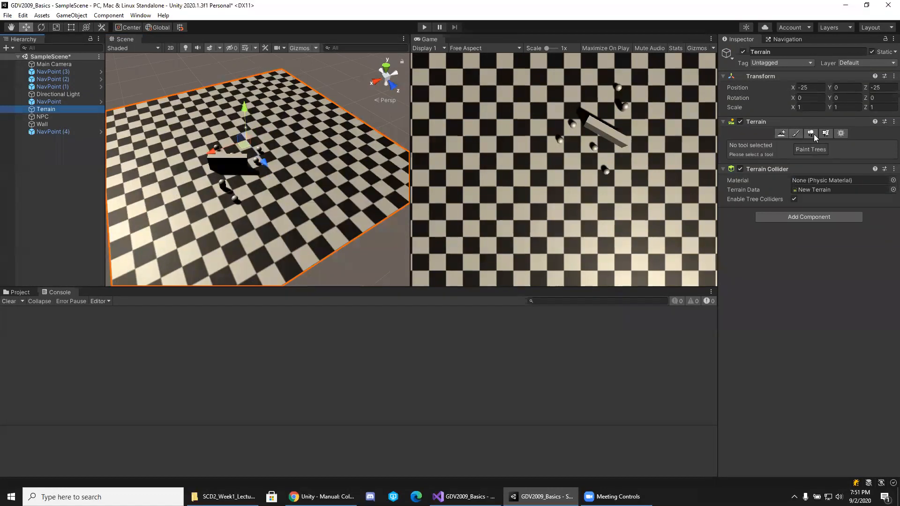
click(840, 134)
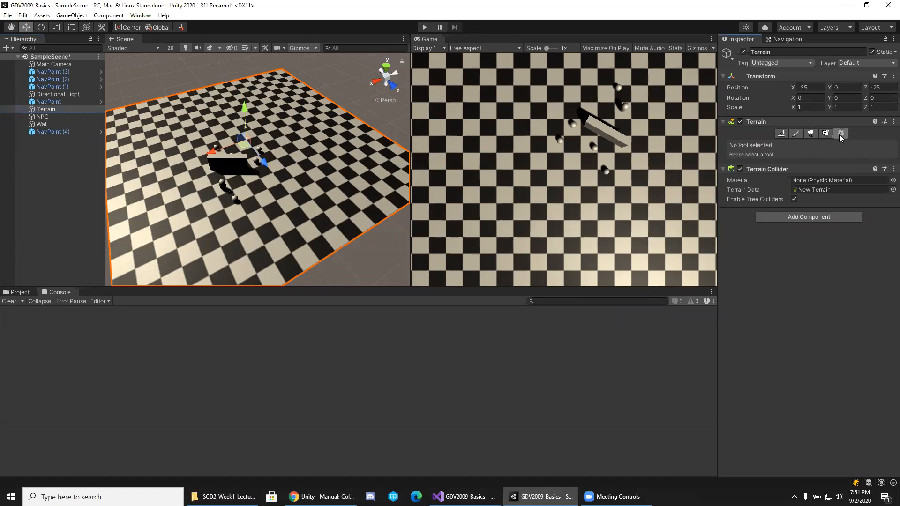
click(797, 134)
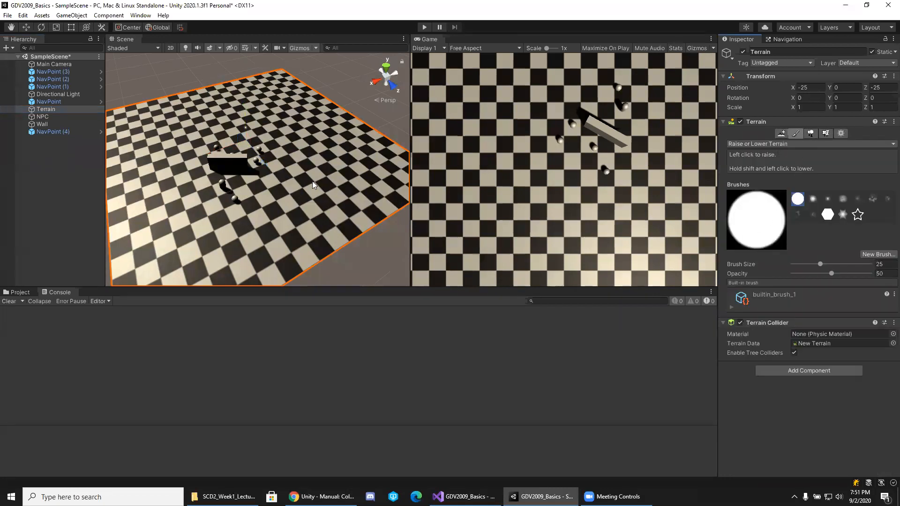
click(365, 185)
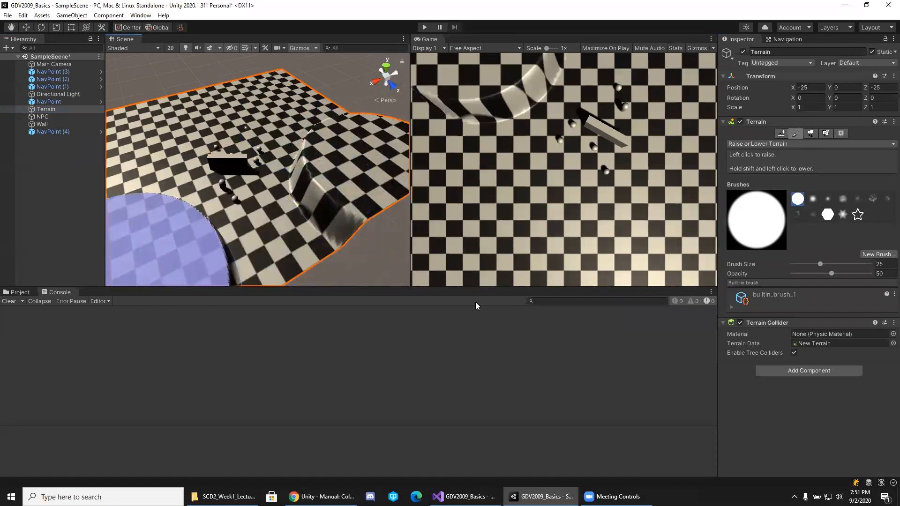
Choose the soft builtin_brush_3 and raise a row of peaks along the terrain's far edge, undoing the first stroke
click(813, 200)
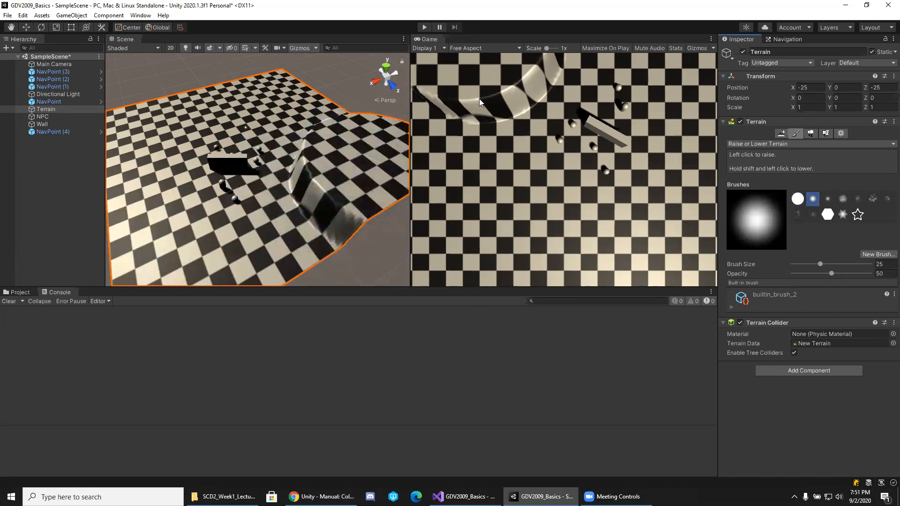
click(829, 199)
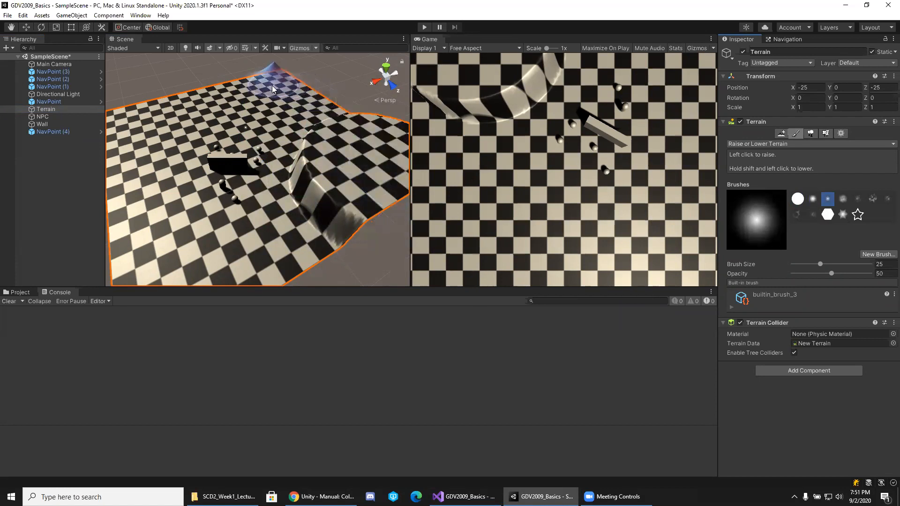
mouse_move(281, 76)
mouse_down()
mouse_move(247, 83)
mouse_move(328, 123)
mouse_move(331, 111)
mouse_up()
key(ctrl+z)
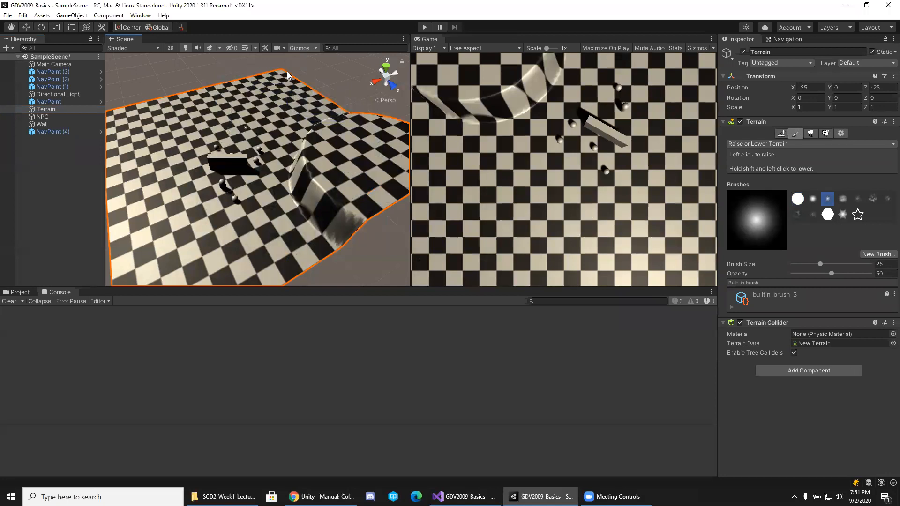
drag(280, 75, 192, 96)
click(165, 96)
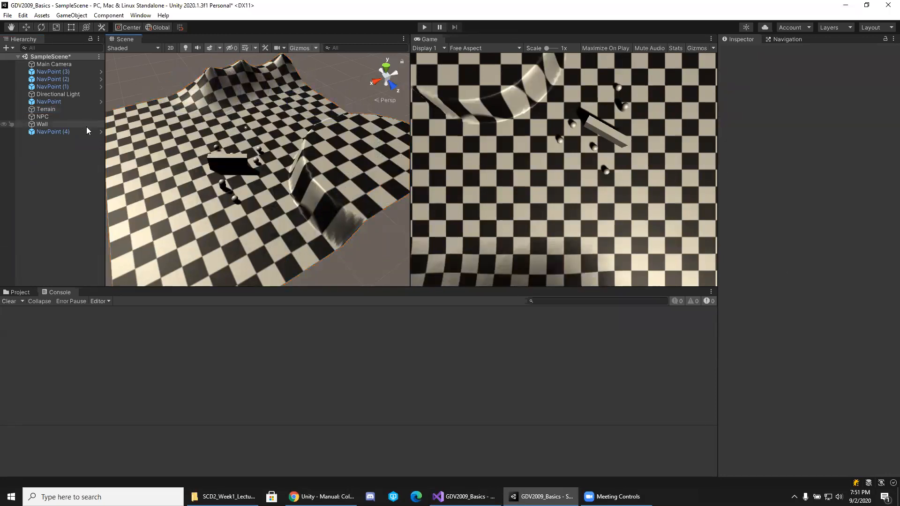
Reselect the Terrain and continue the raised ridge with builtin_brush_3 along its outer edges
click(66, 110)
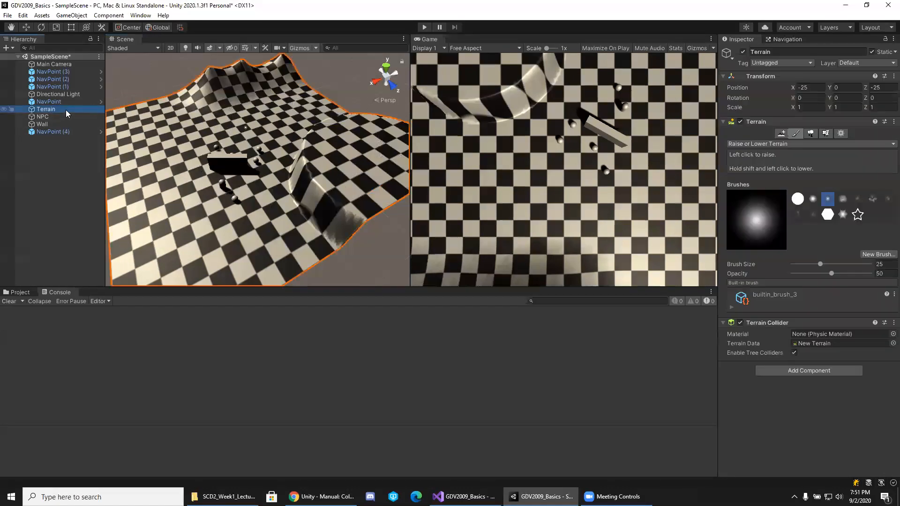
mouse_move(171, 100)
mouse_down()
mouse_move(120, 120)
mouse_move(204, 96)
mouse_up()
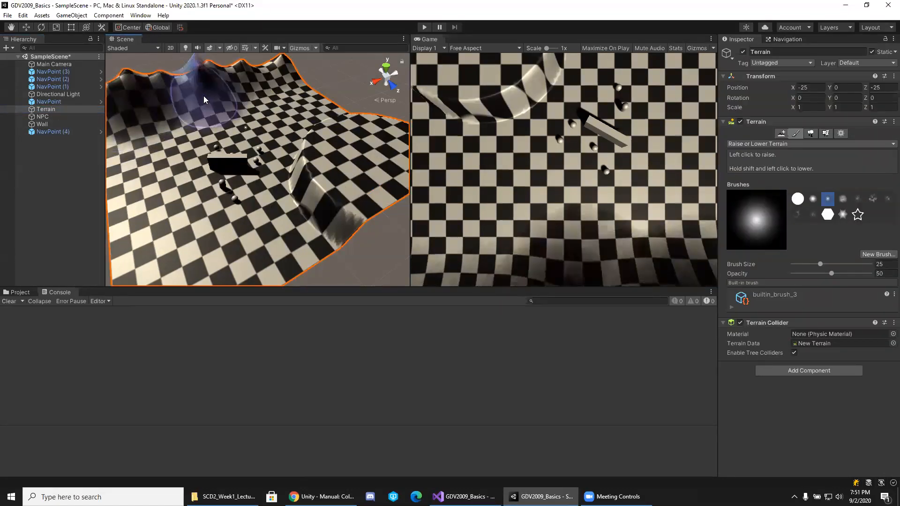
mouse_move(290, 167)
alt+mouse_down()
mouse_move(232, 190)
mouse_move(199, 231)
mouse_move(249, 244)
mouse_move(331, 237)
mouse_move(192, 183)
mouse_move(220, 81)
alt+mouse_up()
click(191, 179)
click(199, 190)
click(196, 154)
click(204, 162)
mouse_move(324, 150)
right_down()
mouse_move(374, 143)
mouse_move(413, 89)
right_up()
mouse_move(414, 89)
alt+mouse_down()
mouse_move(388, 91)
mouse_move(360, 111)
alt+mouse_up()
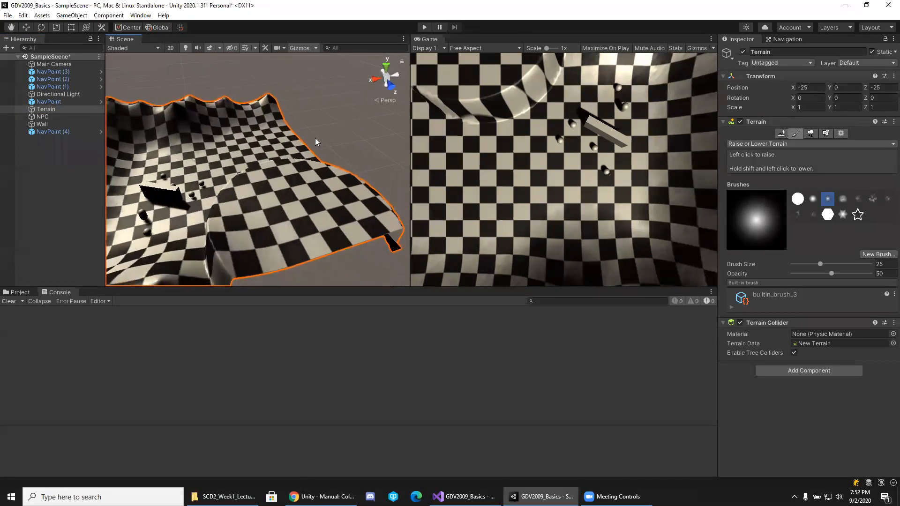
Raise gentler hills around the terrain with builtin_brush_2 at opacity 30.5, then leave the painting tool for the terrain settings
drag(266, 249, 301, 161)
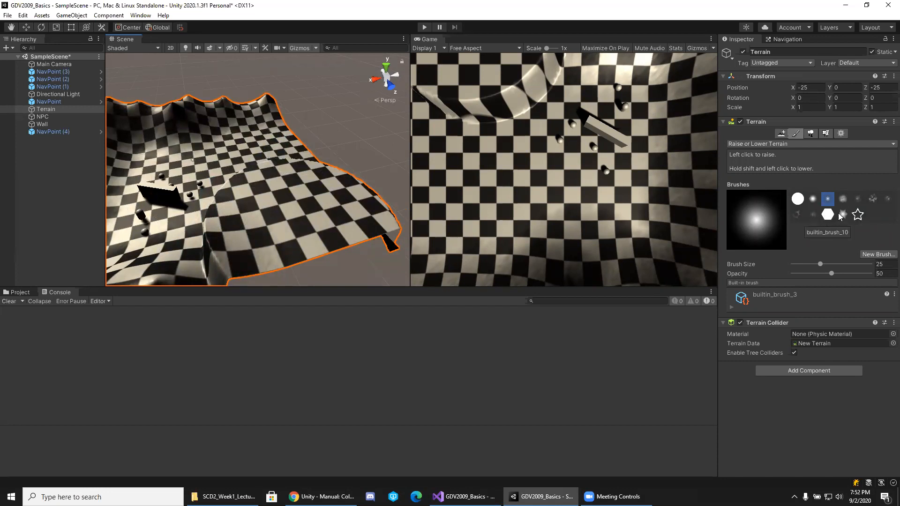
click(812, 198)
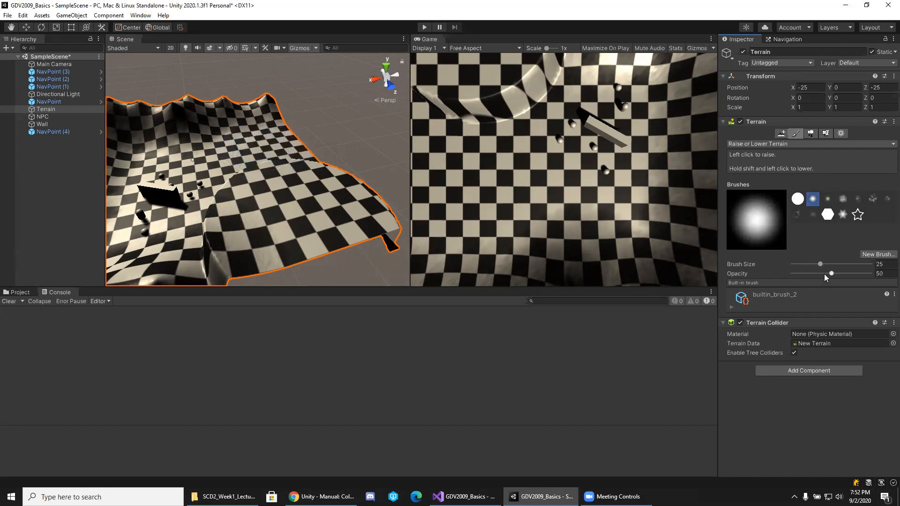
drag(831, 275, 821, 275)
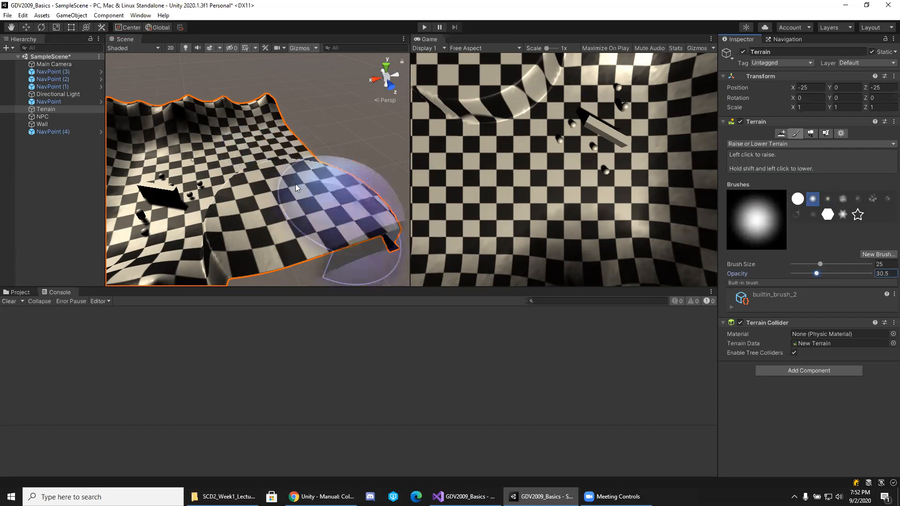
click(244, 152)
mouse_move(151, 217)
right_down()
mouse_move(85, 221)
mouse_move(82, 195)
mouse_move(133, 204)
right_up()
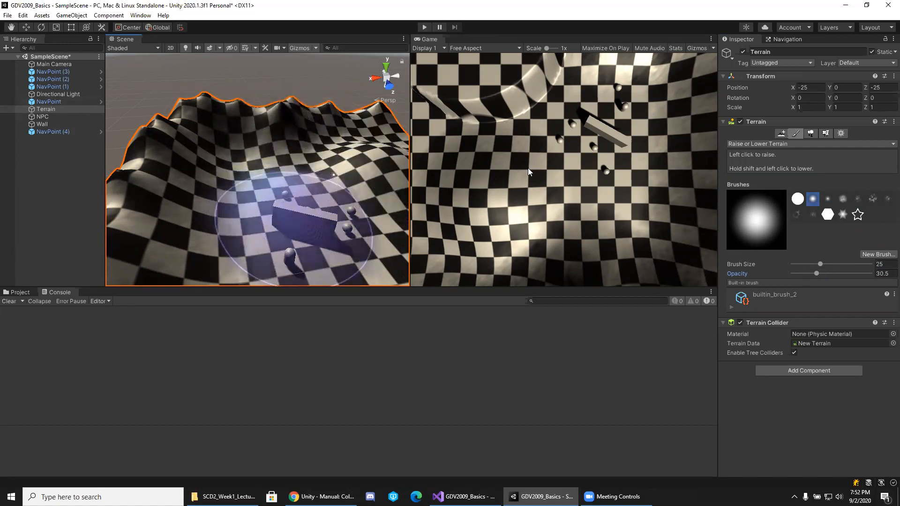
click(782, 133)
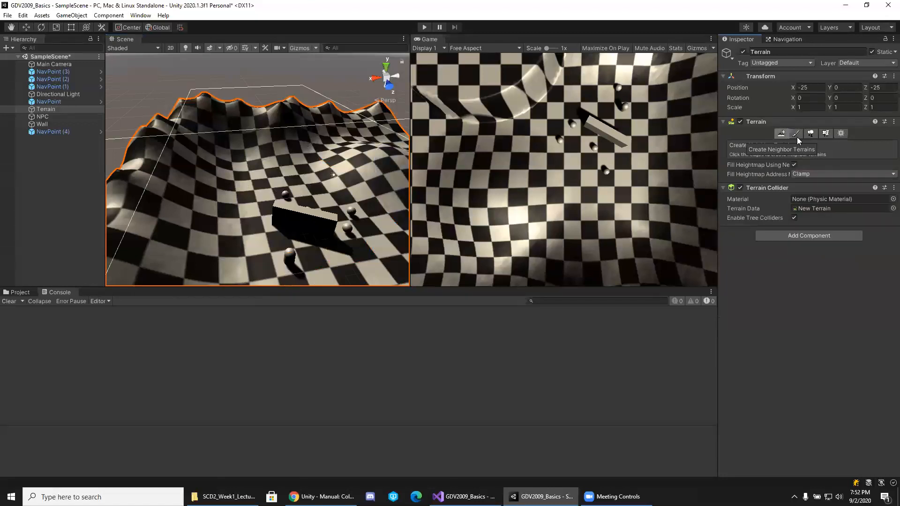
click(842, 133)
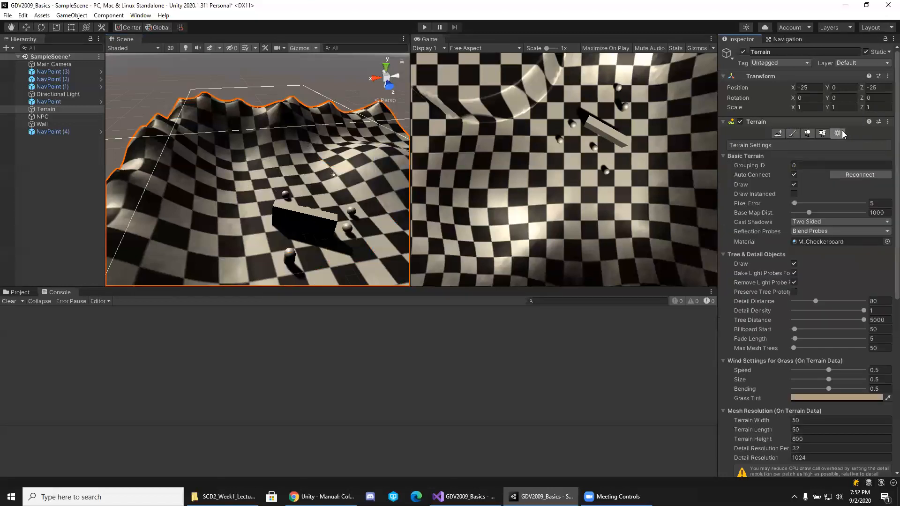
Duplicate the Wall and rename the copy Ramp
click(307, 219)
right_drag(200, 123, 266, 185)
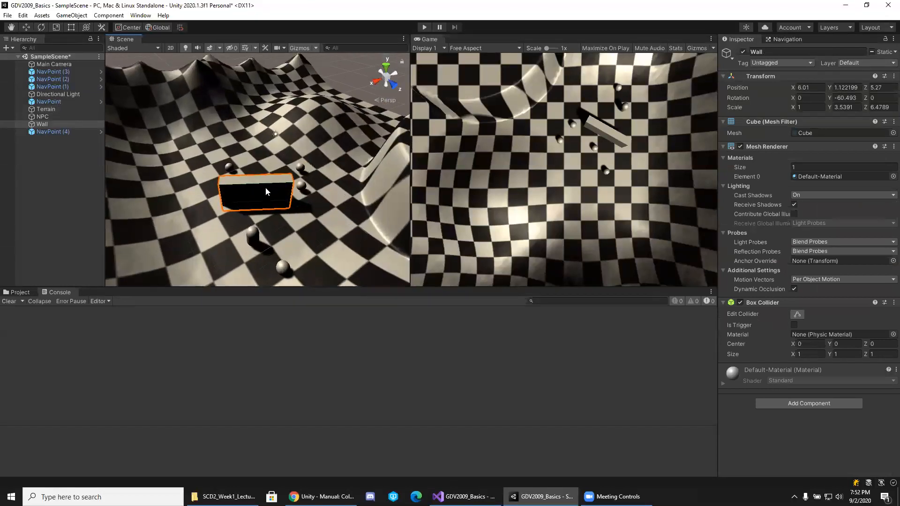
key(ctrl+d)
click(46, 139)
click(47, 139)
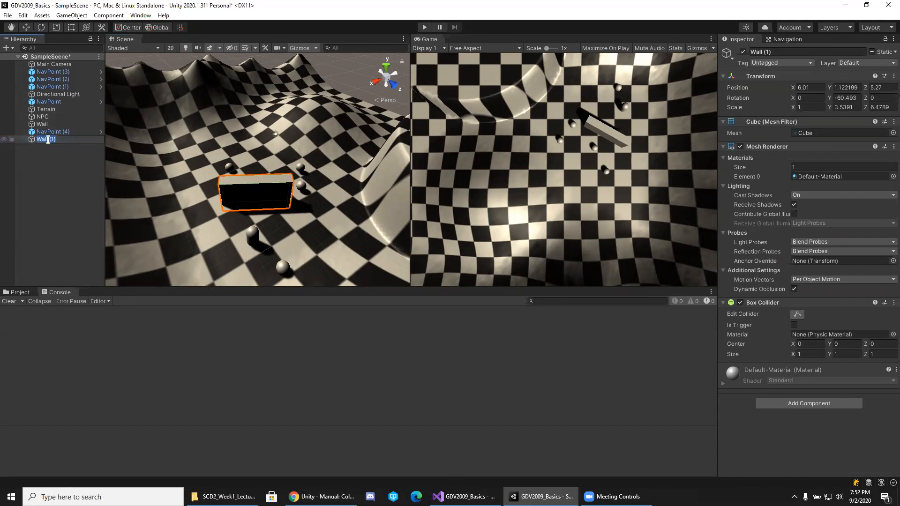
key(Return)
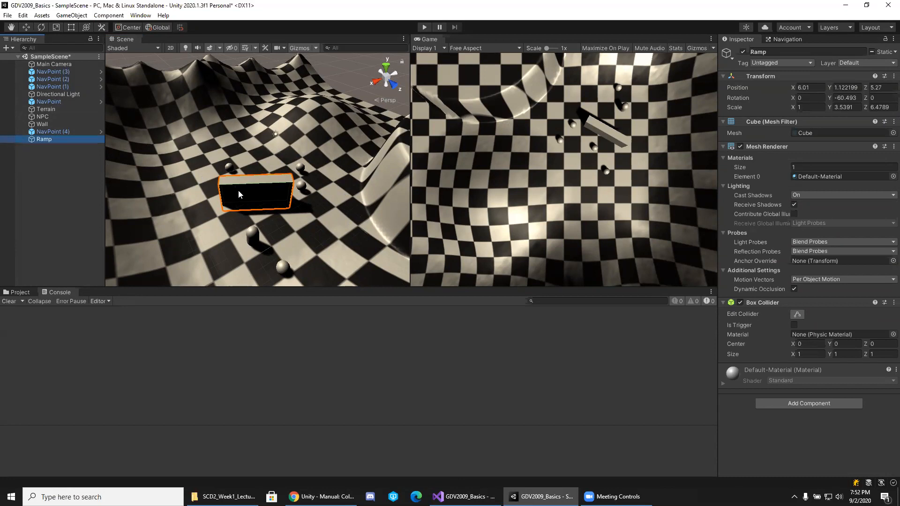
Move Ramp to about X 7.99, Y 0.96, Z -4.76 and rotate it into an incline of about -27.4, -89.5, 97.6
key(w)
drag(257, 196, 240, 163)
key(e)
drag(193, 125, 151, 78)
drag(172, 120, 133, 141)
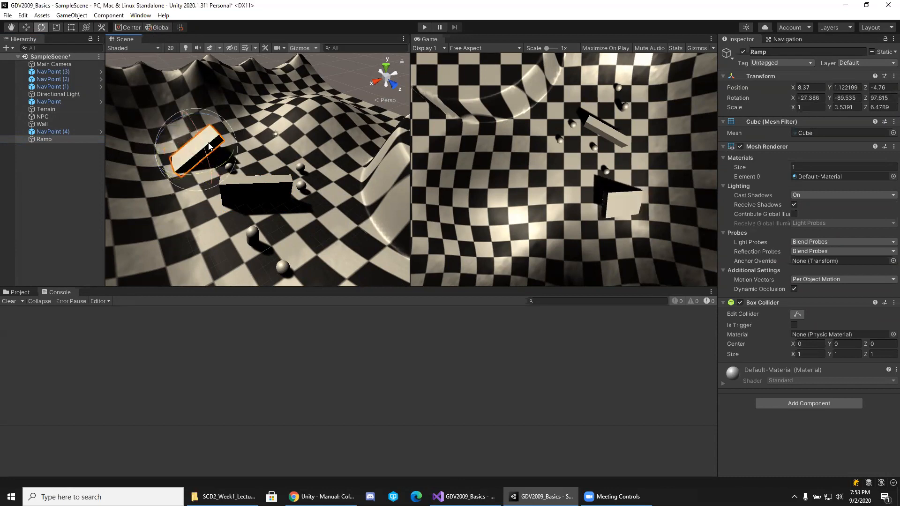
key(w)
right_drag(196, 159, 196, 159)
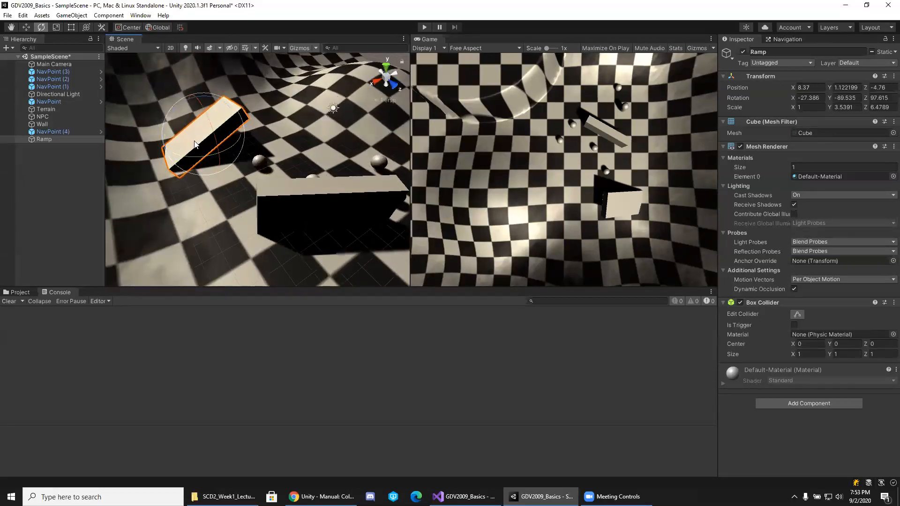
key(w)
drag(198, 137, 205, 136)
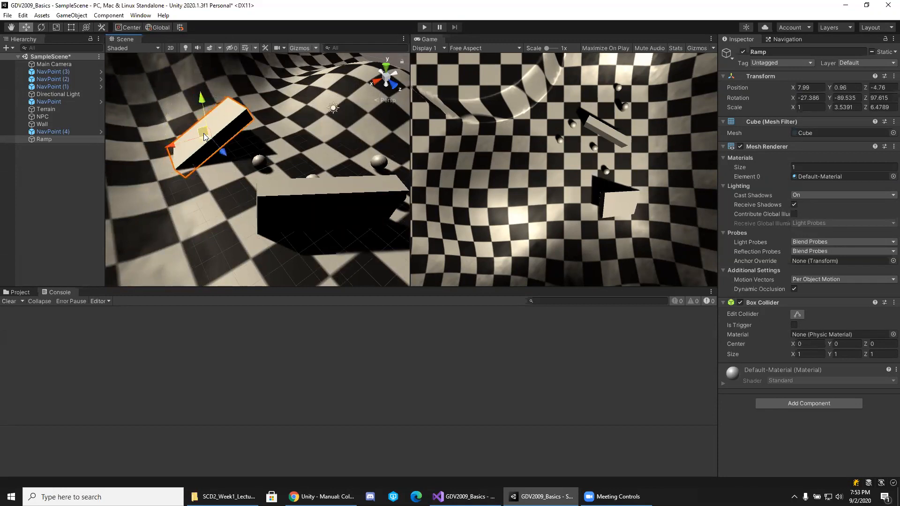
Duplicate Ramp and place the copy at its upper end, at about X 2.56, Y 3.72, Z -4.76
key(ctrl+d)
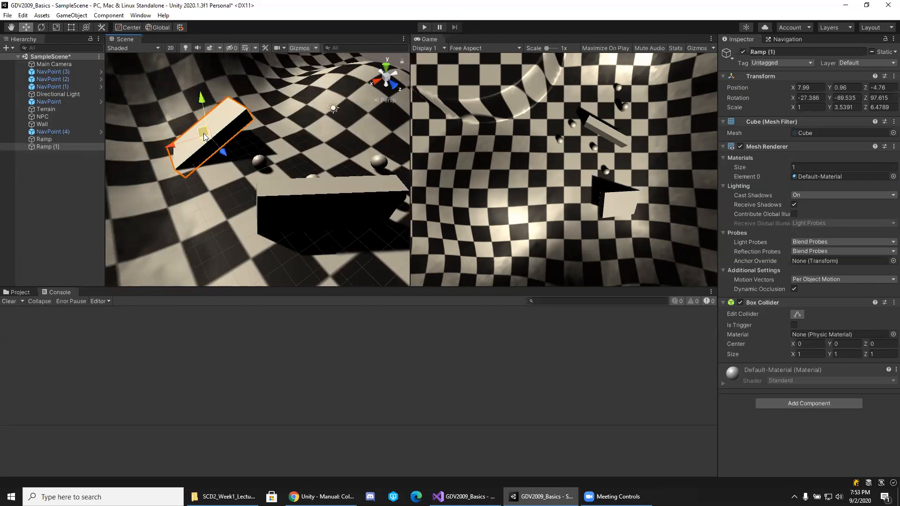
drag(201, 134, 260, 84)
alt+drag(266, 139, 208, 115)
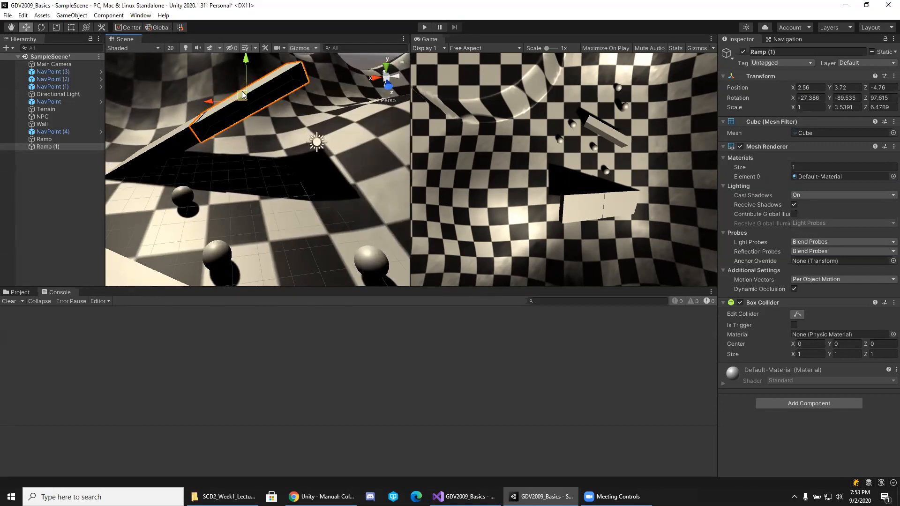
Add a third ramp piece at the incline's top, rotated nearly level to about X 2.5, at position about -3.2, 4.92, -4.76
key(ctrl+d)
alt+drag(241, 91, 314, 77)
key(e)
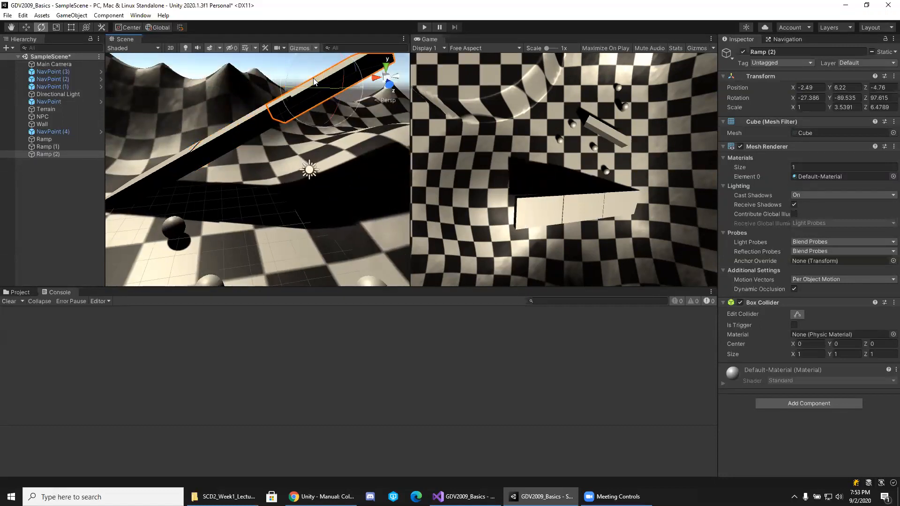
drag(294, 66, 327, 104)
key(w)
alt+drag(318, 155, 257, 141)
scroll(256, 140, down, 4)
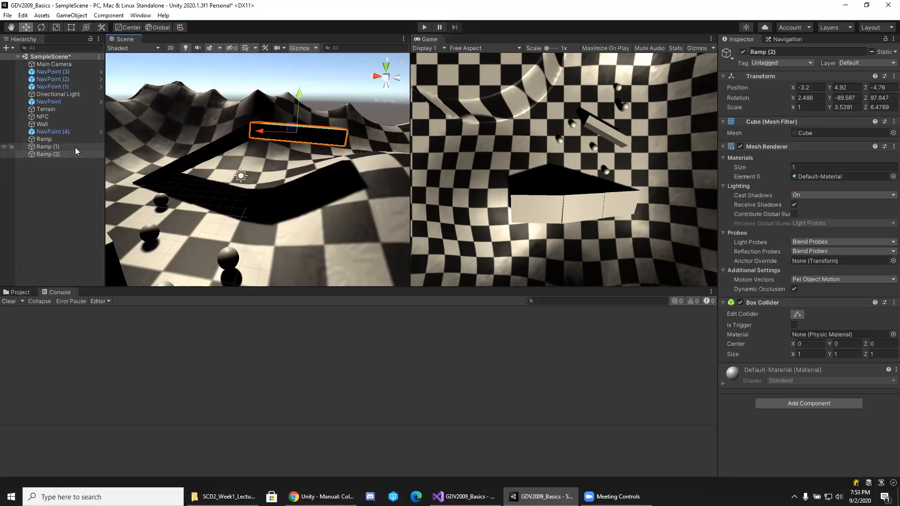
Duplicate the level ramp piece, place the copy at about -9.13, 3.72, -4.76, and tilt it downward to about X 19.4
key(ctrl+d)
drag(313, 131, 370, 136)
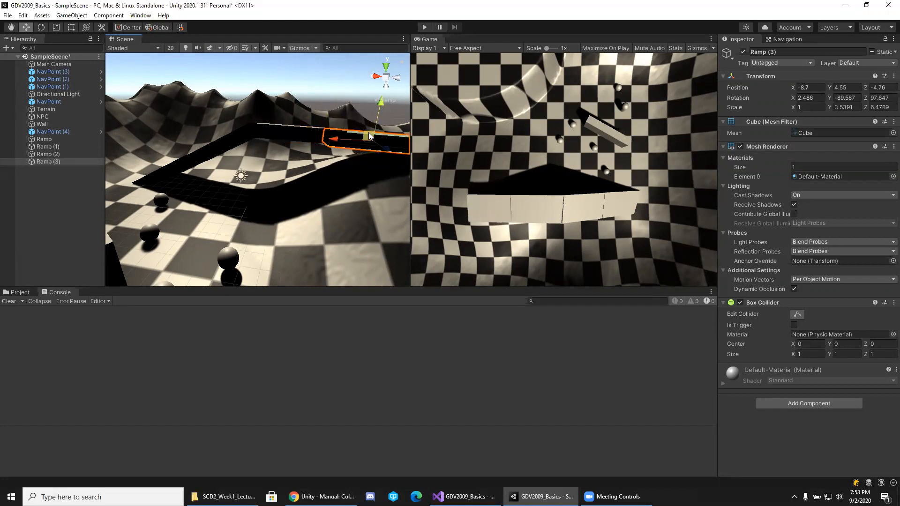
right_drag(373, 182, 313, 165)
key(d)
key(e)
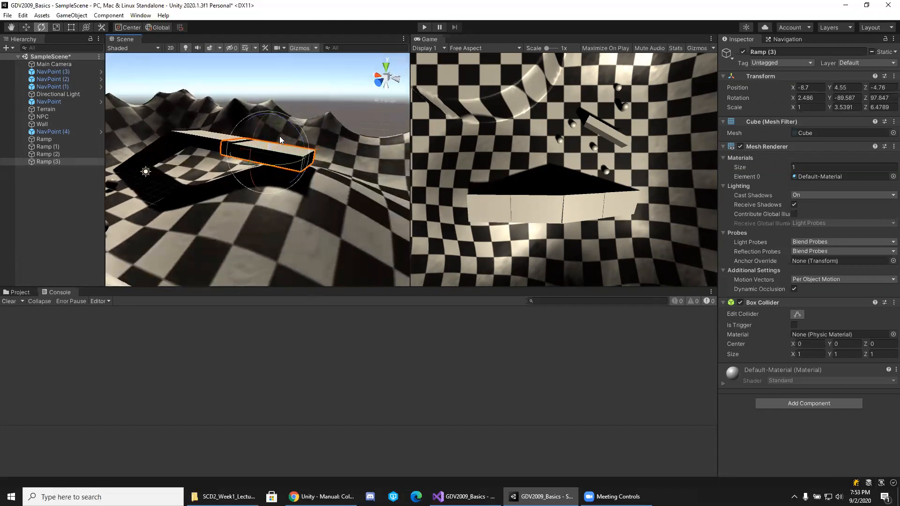
drag(289, 125, 276, 162)
key(w)
key(e)
key(w)
drag(277, 162, 276, 163)
alt+drag(311, 198, 225, 262)
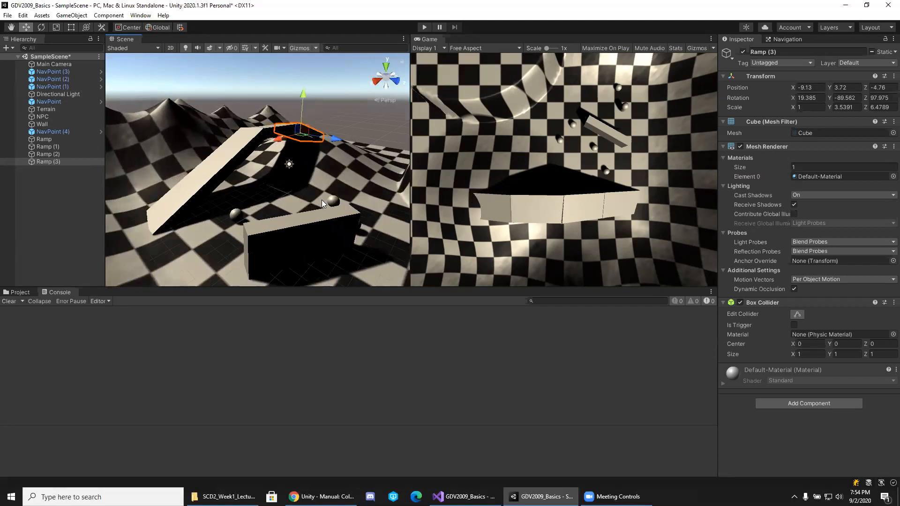
alt+drag(320, 201, 331, 227)
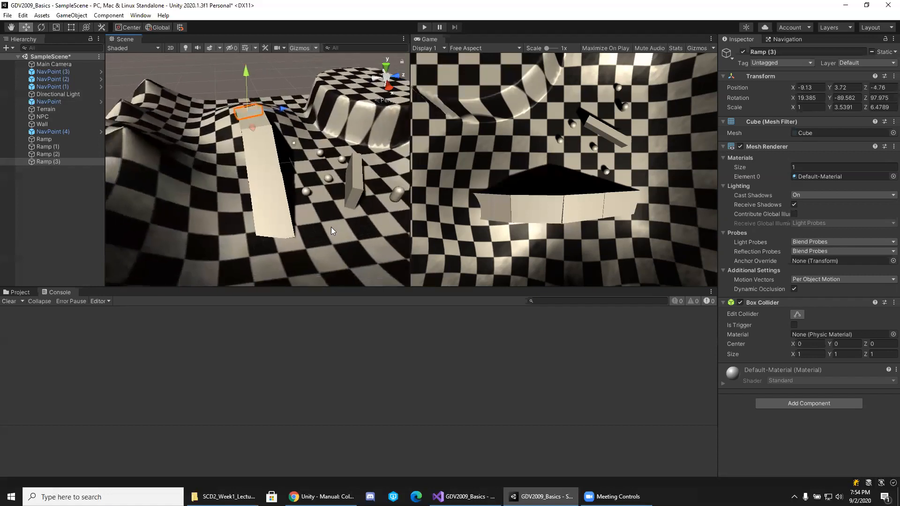
Move NavPoint onto the upper part of the ramp, at about X -5.41, Y 5.68, Z -4.29
click(308, 190)
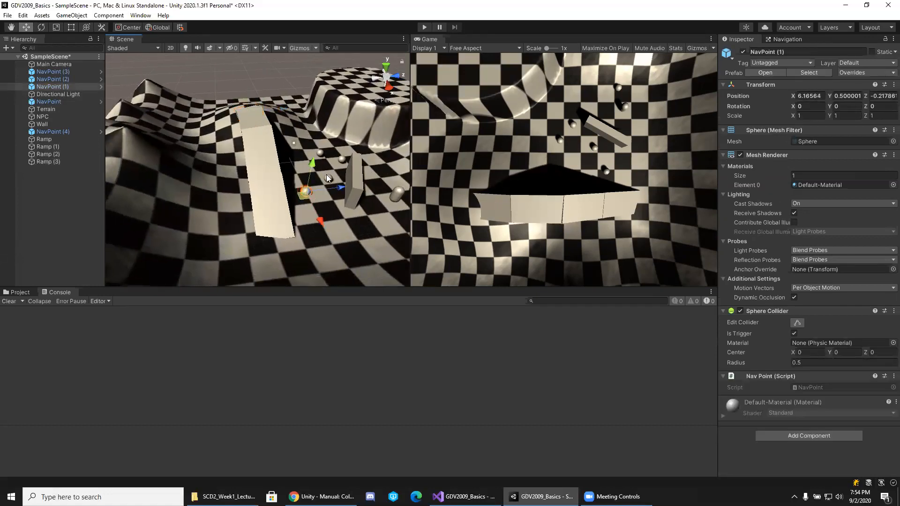
click(320, 152)
drag(317, 160, 249, 120)
alt+drag(234, 156, 371, 149)
drag(199, 141, 271, 114)
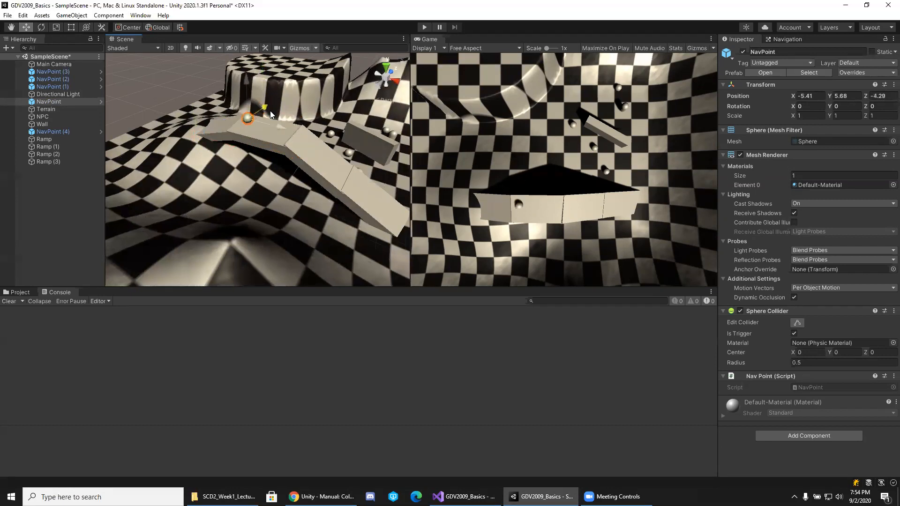
alt+drag(246, 178, 281, 194)
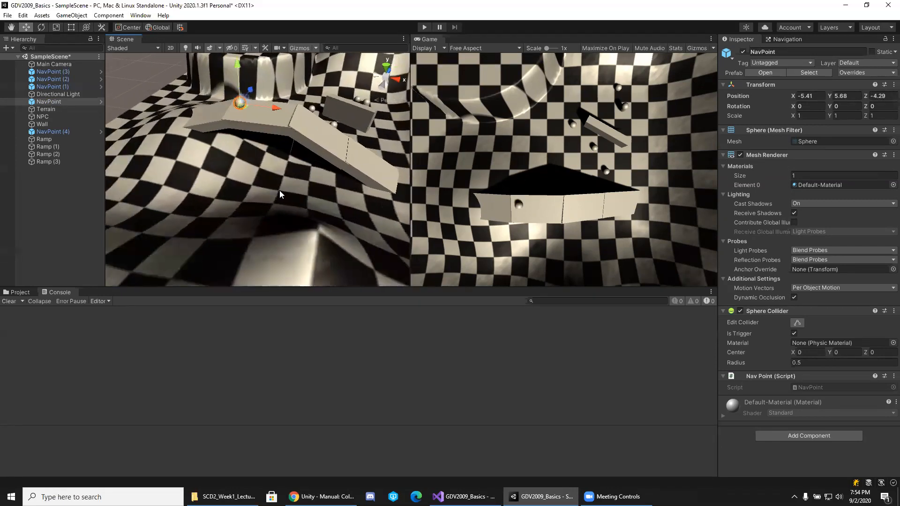
Move NavPoint (1) beside the ramp's lower section and NavPoint (3) to about -19.71, 0.5, -9.46, beyond its far end
alt+drag(358, 133, 284, 142)
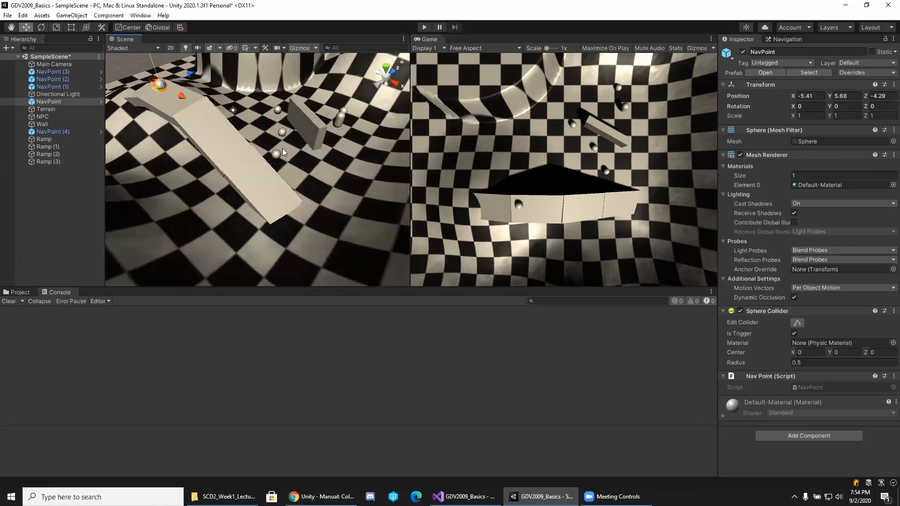
click(277, 156)
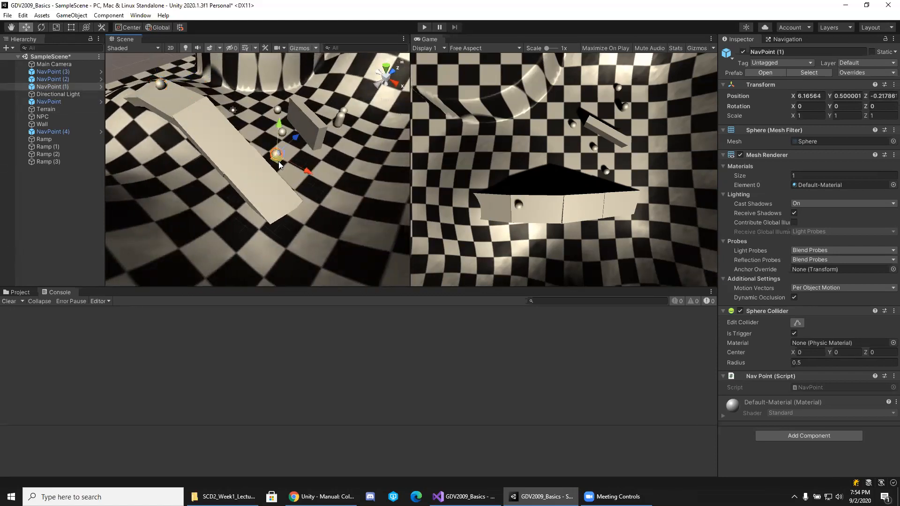
drag(278, 164, 203, 187)
alt+drag(330, 181, 178, 155)
click(251, 163)
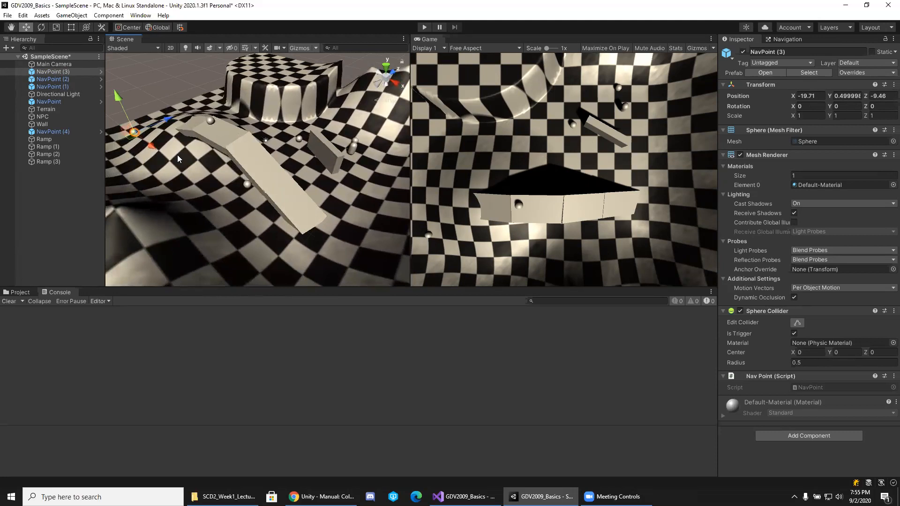
Set the navigation area of Ramp and its three copies to Walkable and bake the NavMesh
click(803, 35)
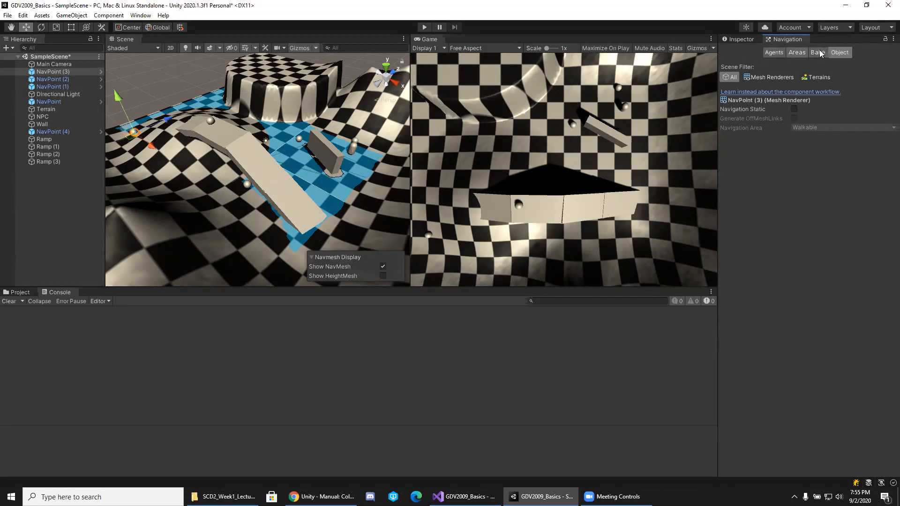
click(45, 139)
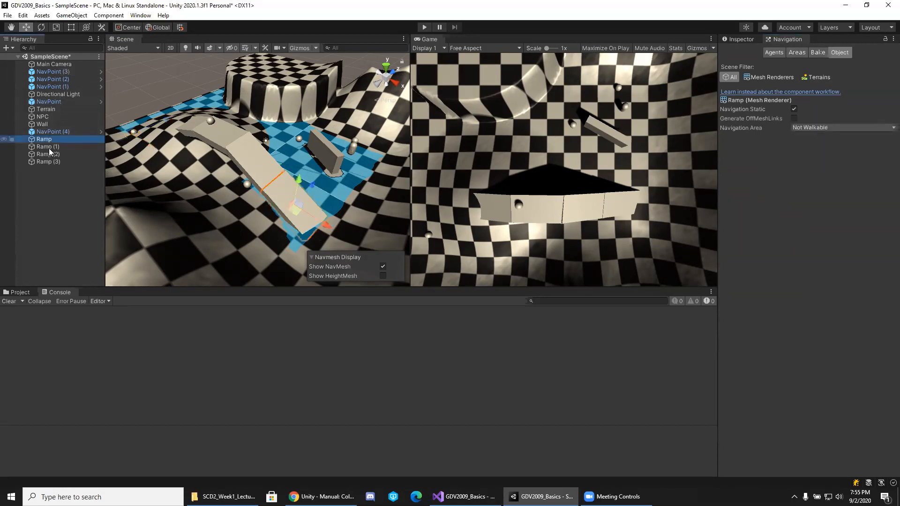
shift+click(49, 161)
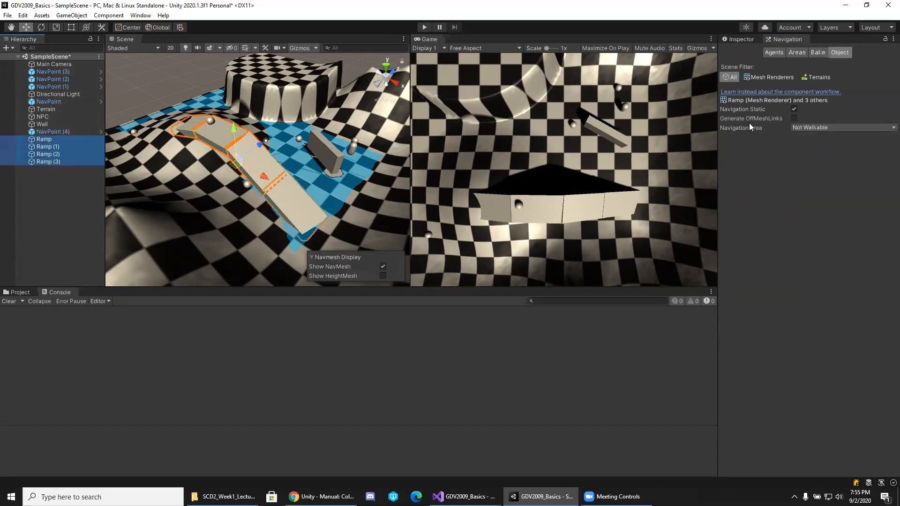
click(809, 128)
click(818, 138)
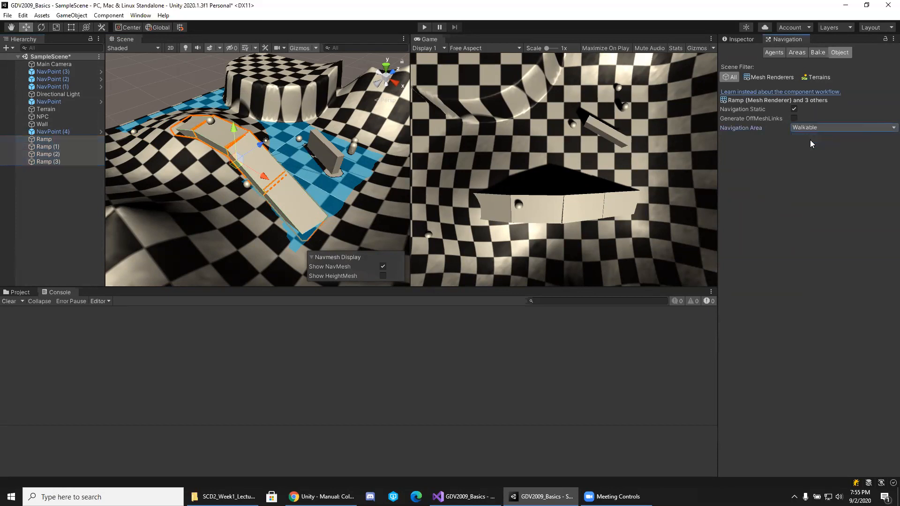
click(818, 53)
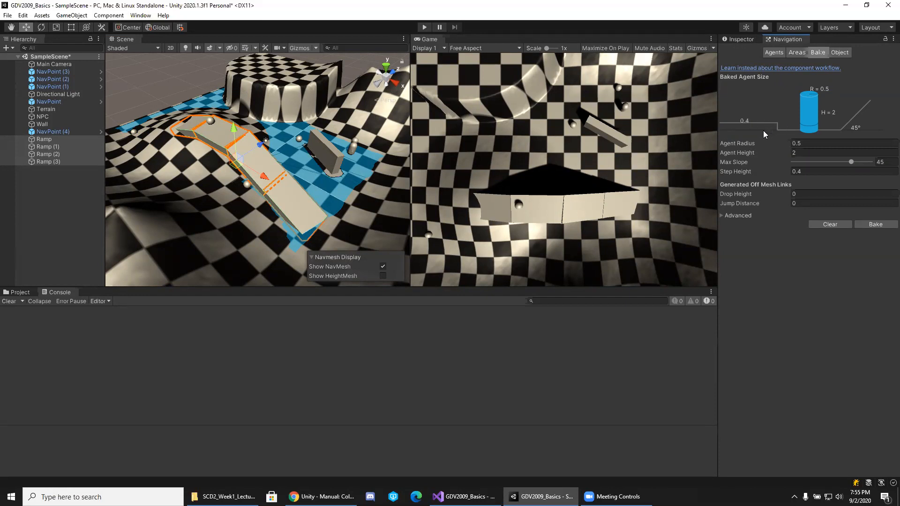
click(876, 225)
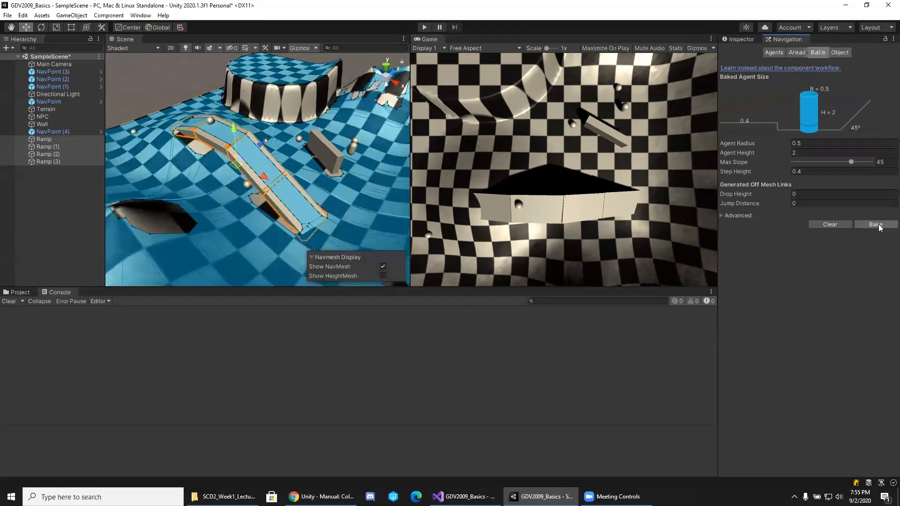
Lower the baked agent's Max Slope to 38.5 and rebake the NavMesh
alt+drag(313, 222, 385, 208)
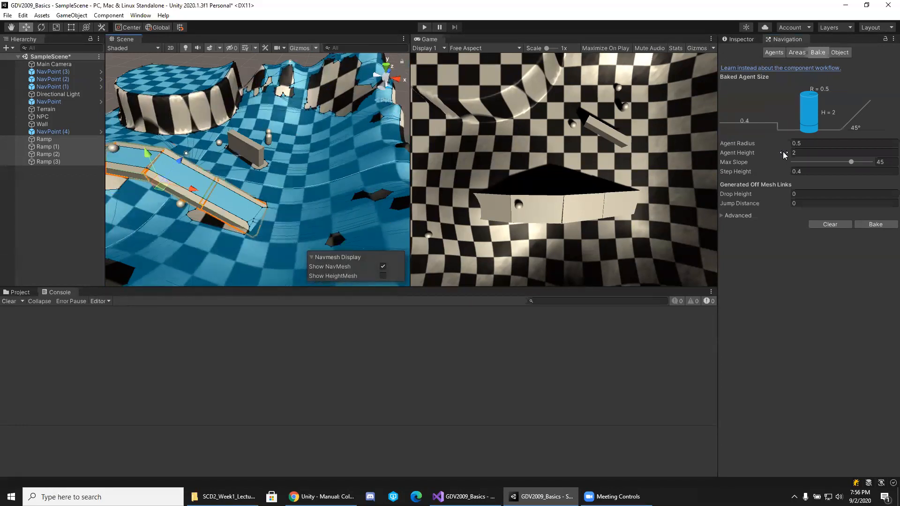
click(853, 117)
drag(849, 160, 846, 162)
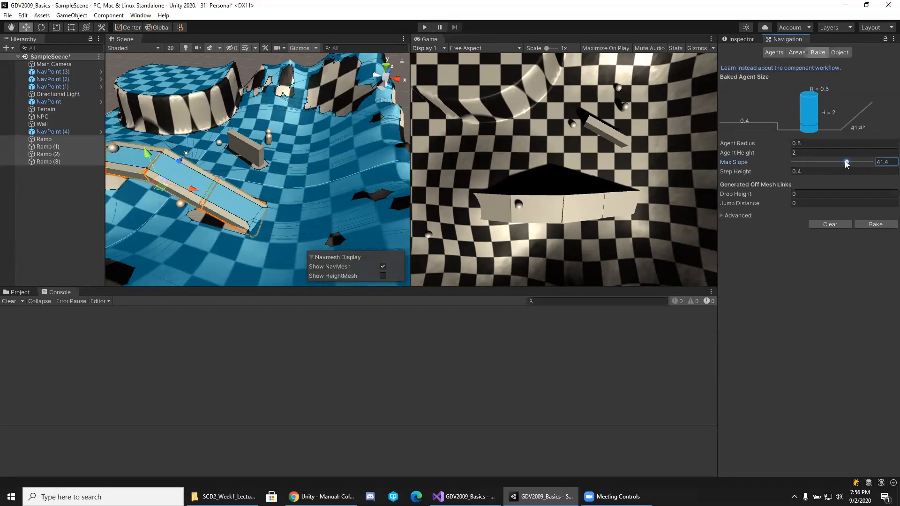
click(876, 224)
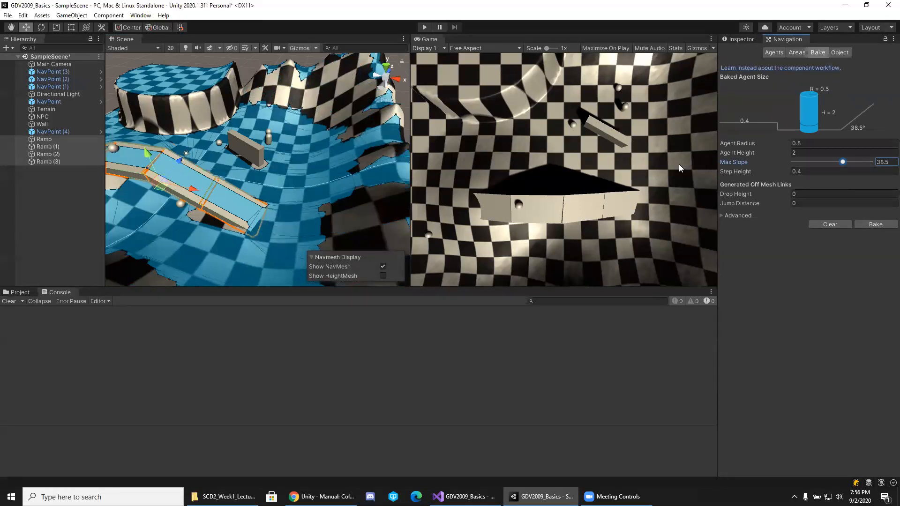
Set the baked agent's Max Slope to 34.2, rebake the NavMesh and check the coverage around the ramp
drag(842, 161, 838, 161)
click(877, 224)
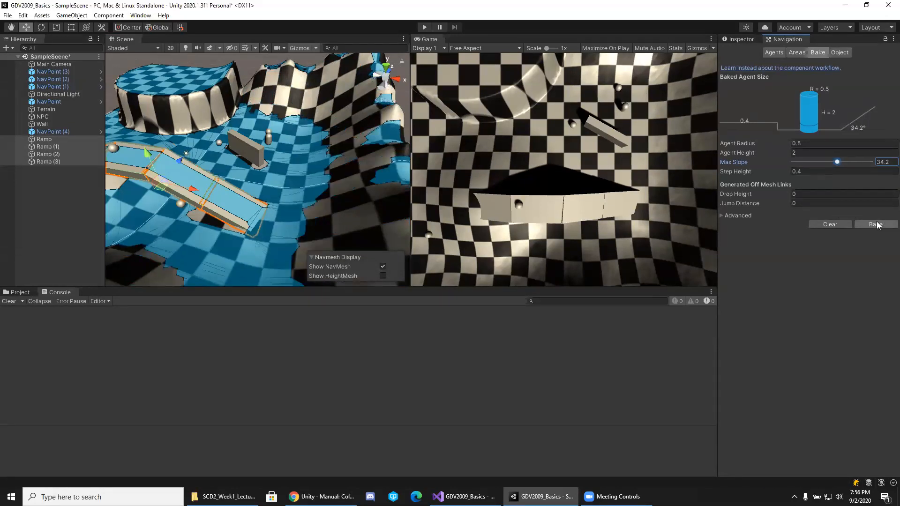
alt+drag(340, 193, 240, 178)
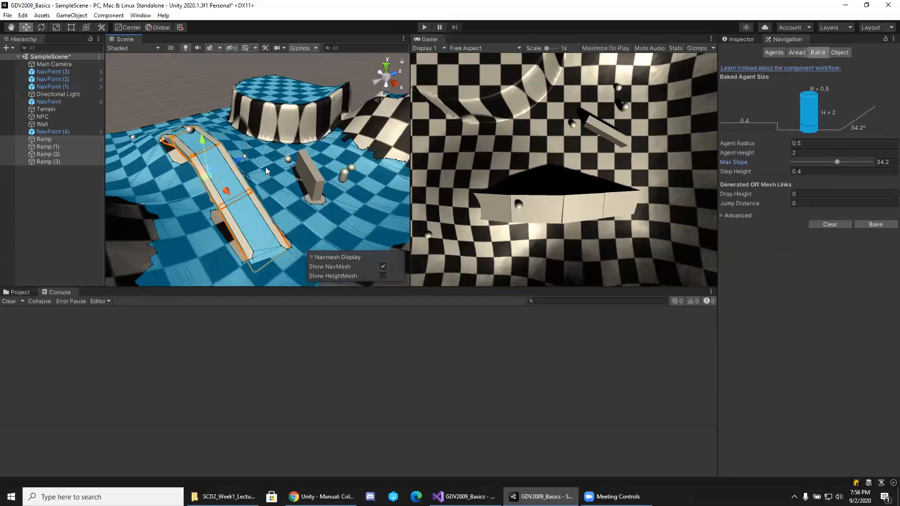
Run the scene in Play mode and watch the NPC travel between the NavPoints around the ramp
click(424, 27)
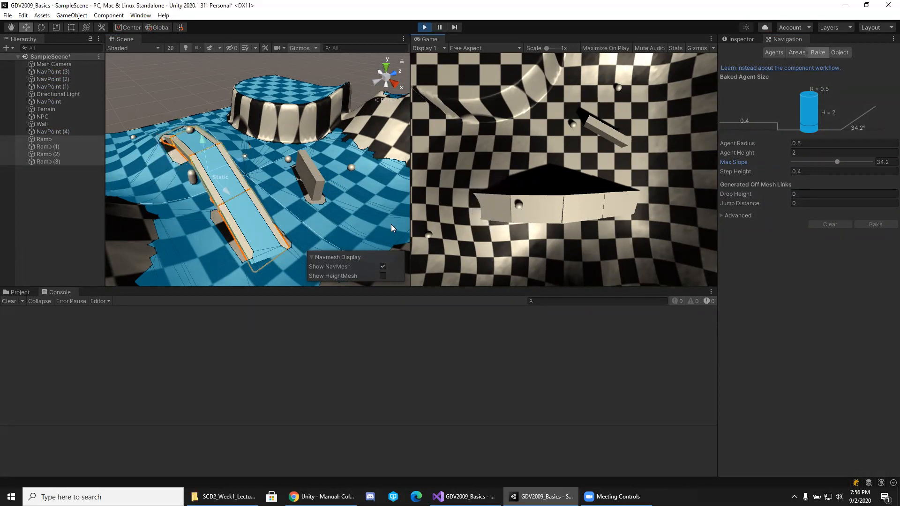
right_drag(312, 234, 358, 229)
key(a)
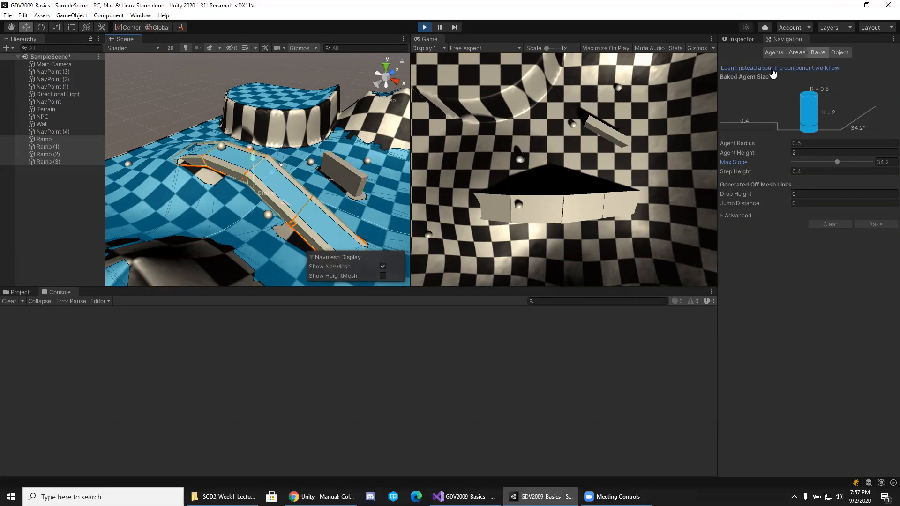
Open the component workflow link on GitHub and read the NavMeshComponents README, including its component list and getting-started section
click(784, 68)
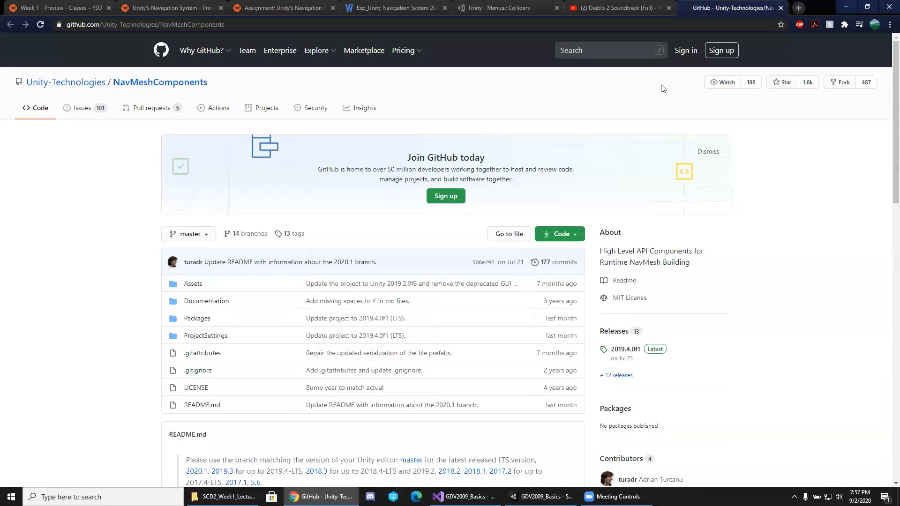
scroll(662, 88, down, 3)
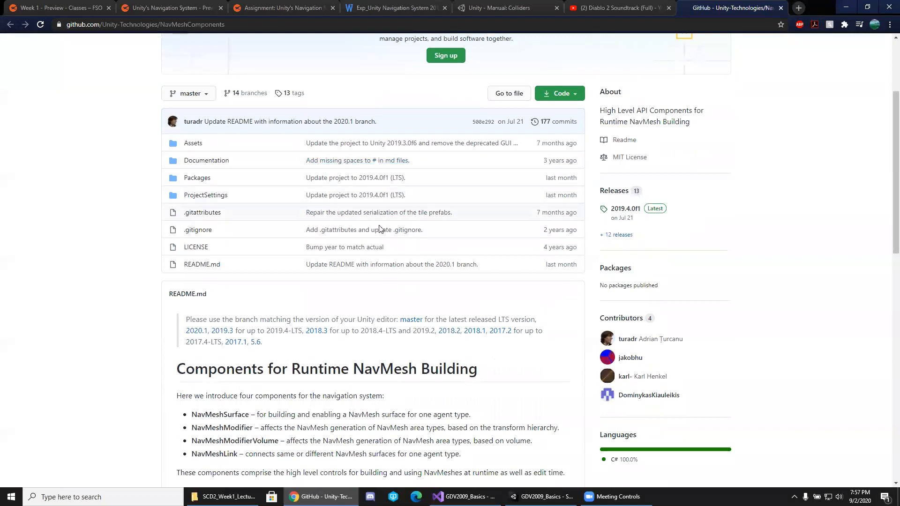
scroll(380, 229, down, 4)
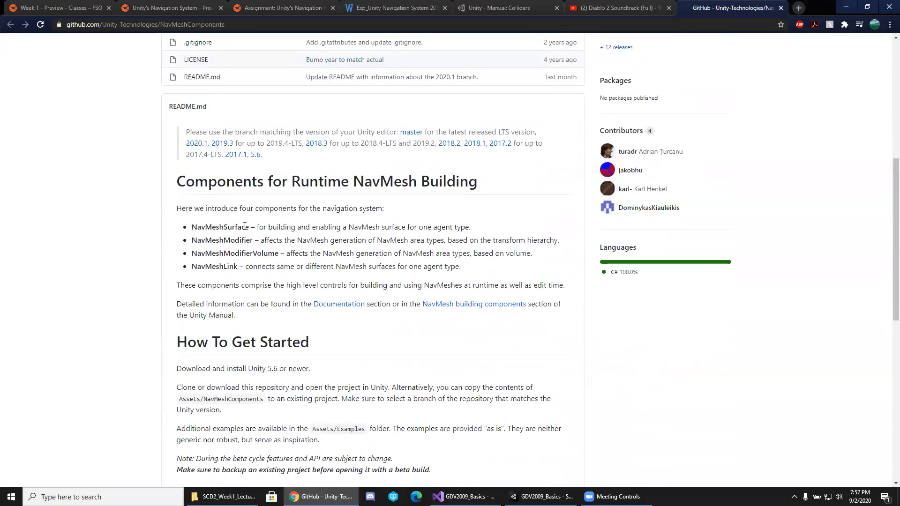
scroll(316, 240, down, 2)
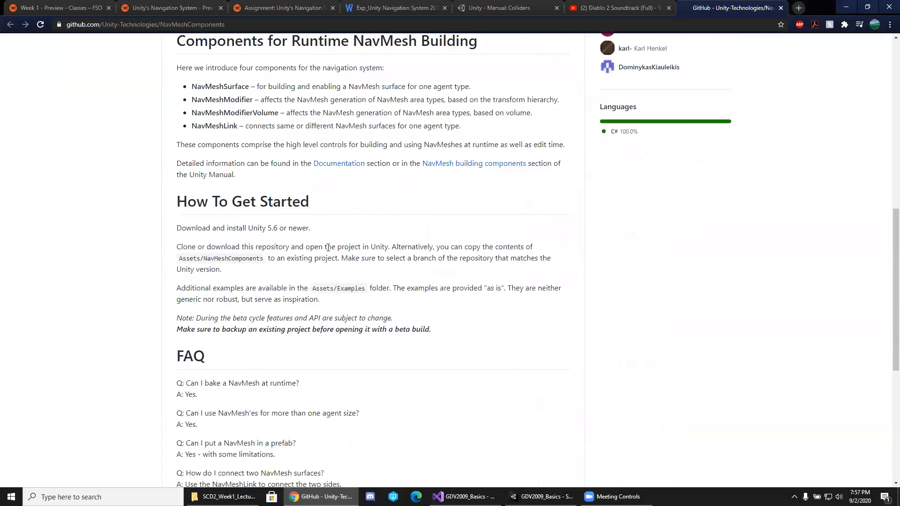
scroll(328, 248, down, 1)
scroll(328, 250, up, 5)
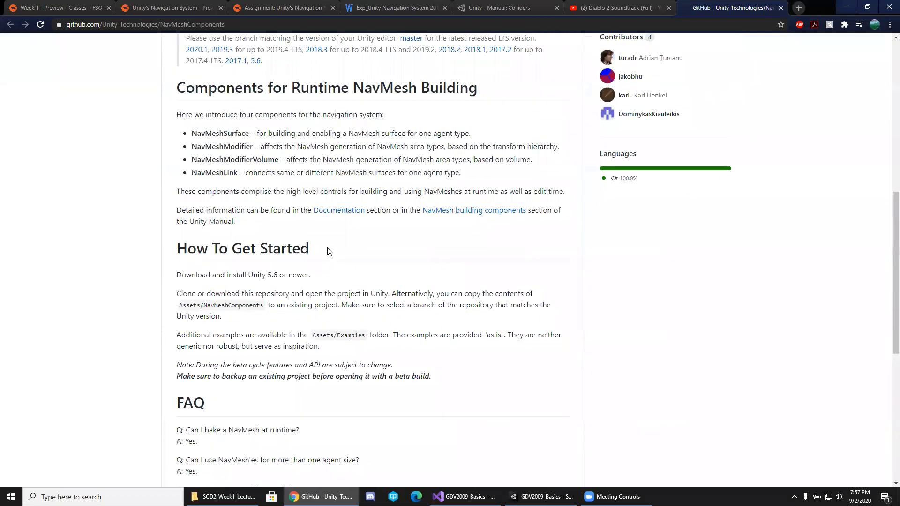
scroll(328, 252, up, 4)
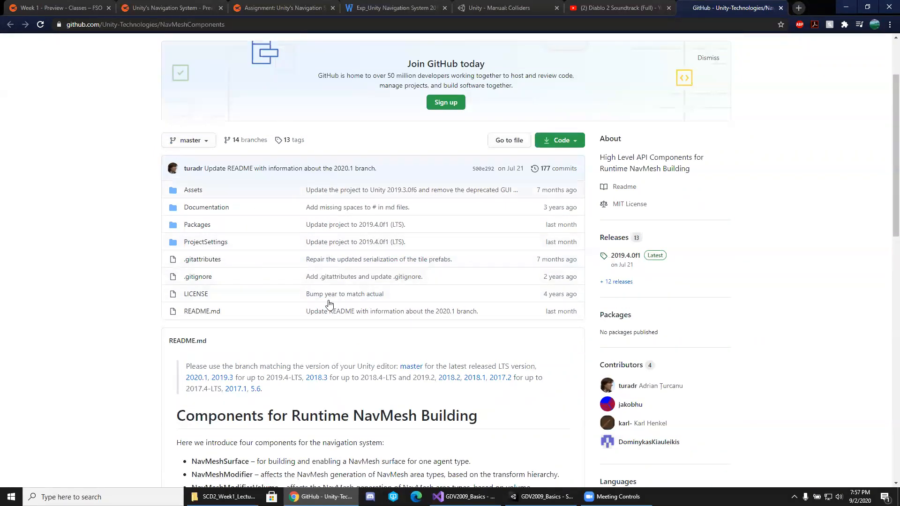
scroll(225, 254, up, 2)
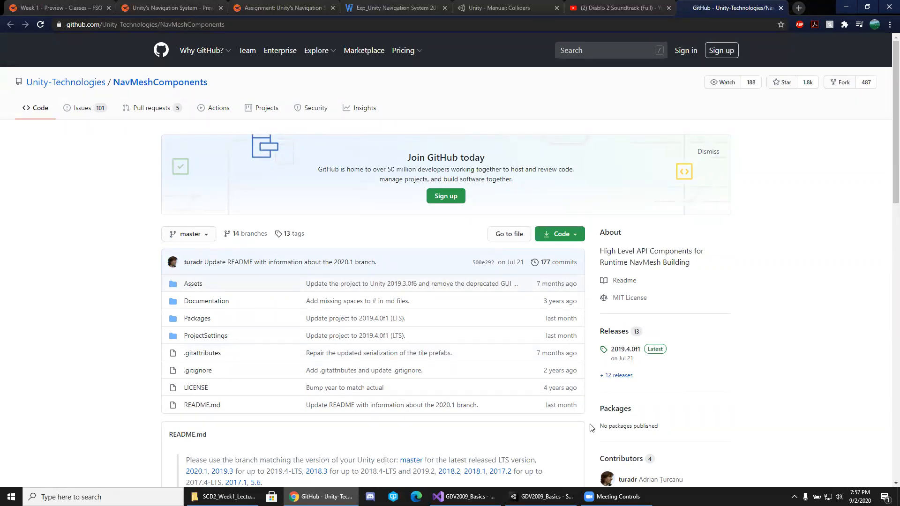
Switch back to Unity and keep watching the NPC's route across the terrain and ramp
click(612, 497)
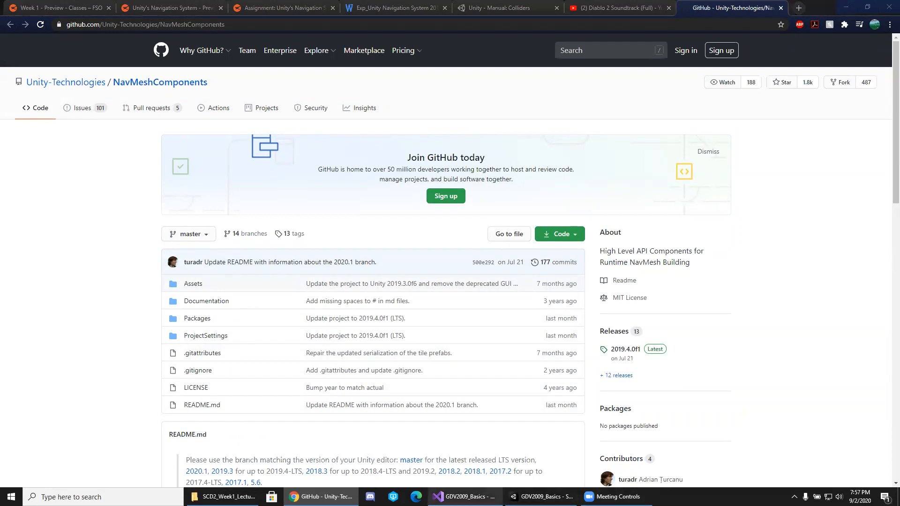
click(542, 497)
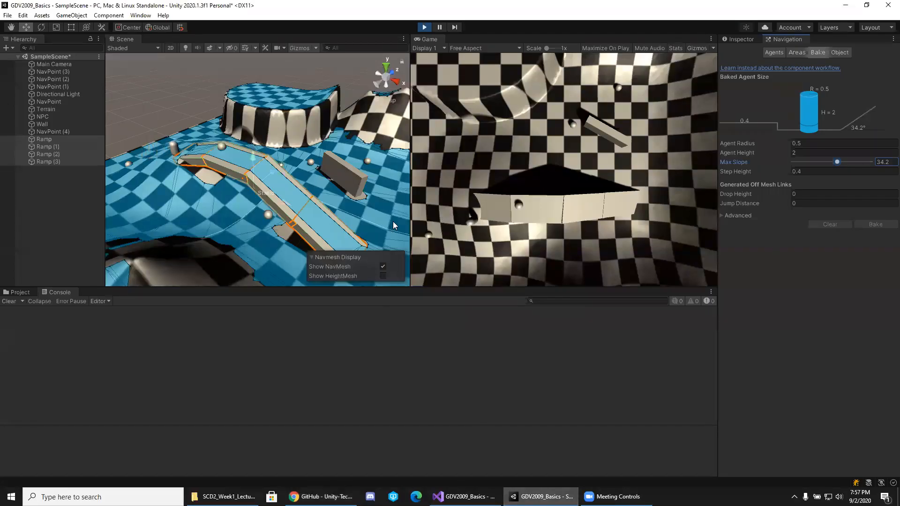
mouse_move(273, 181)
right_down()
mouse_move(242, 184)
mouse_move(272, 188)
right_up()
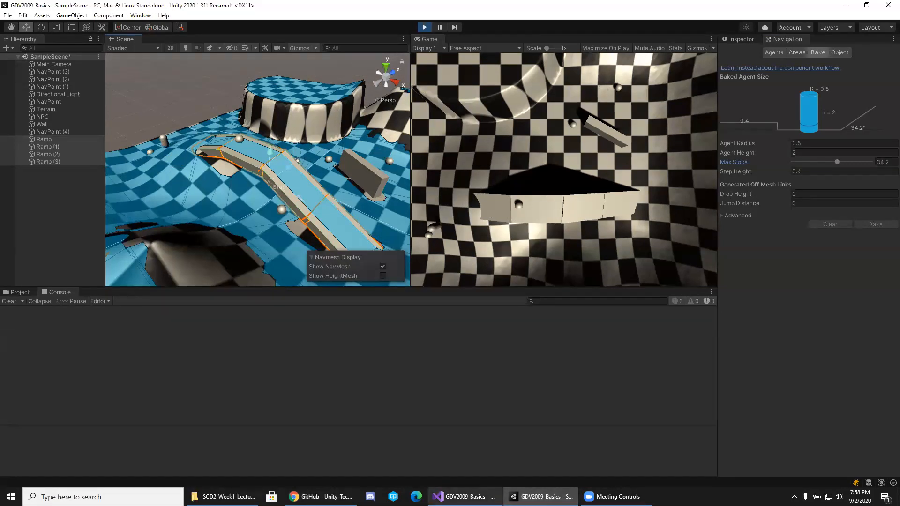
Switch to Visual Studio and review the Start and OnTriggerEnter code in NPC.cs, enlarging the code area over the output pane
mouse_move(464, 496)
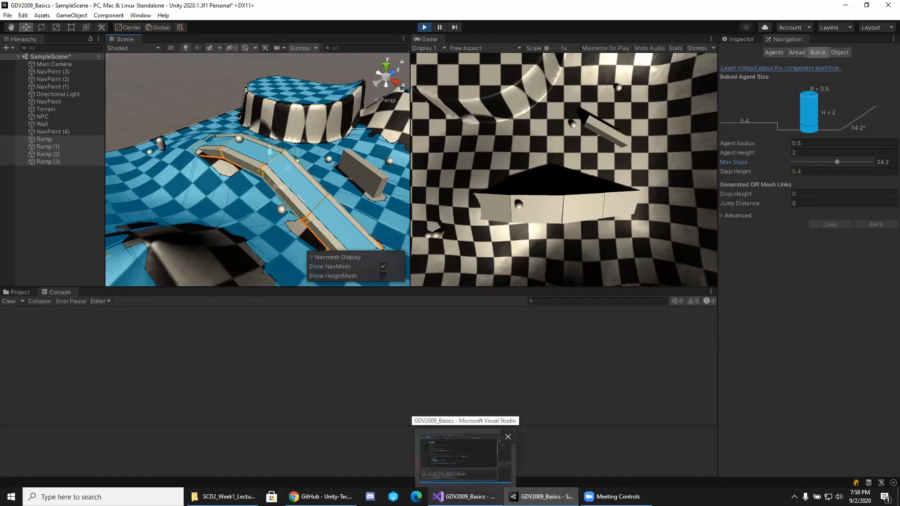
click(459, 457)
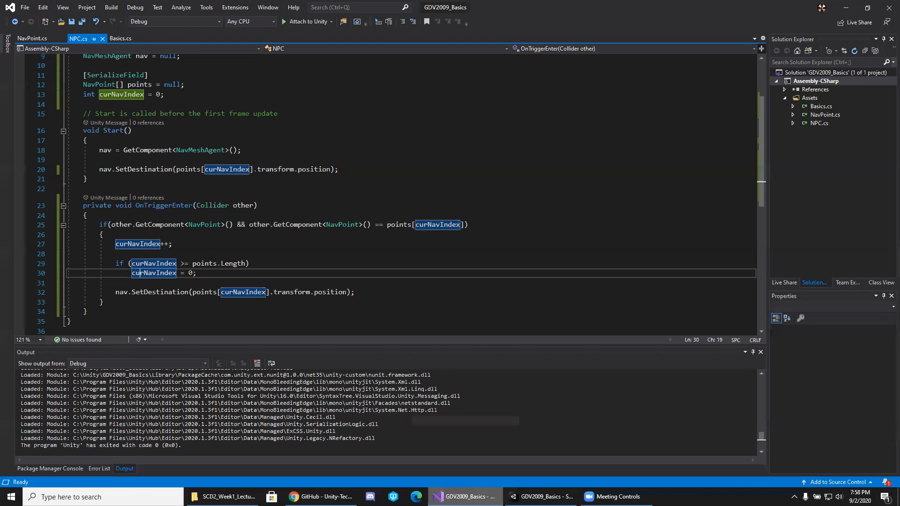
scroll(373, 279, down, 1)
click(374, 275)
scroll(374, 276, up, 1)
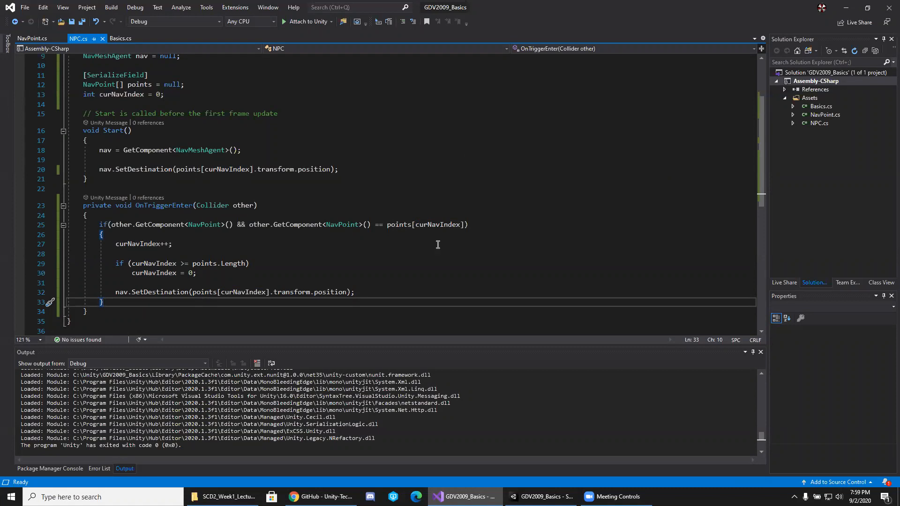
drag(411, 345, 418, 403)
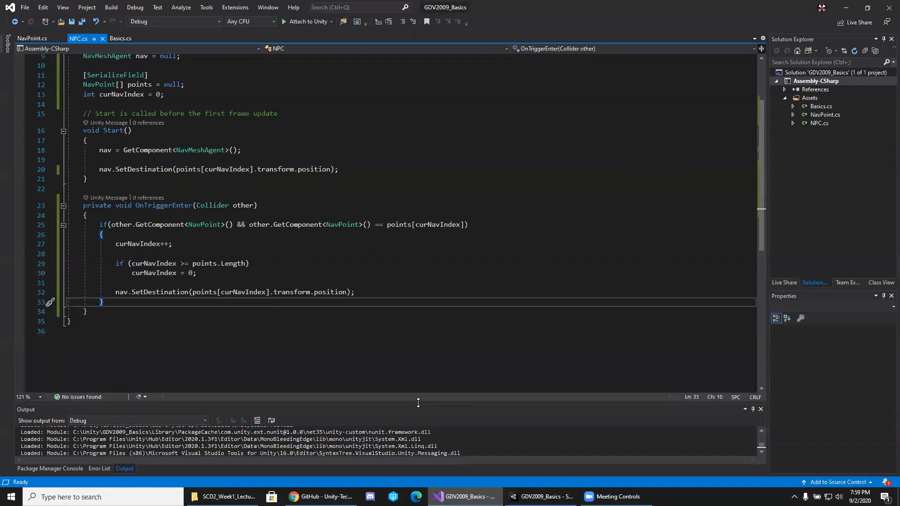
scroll(433, 330, up, 2)
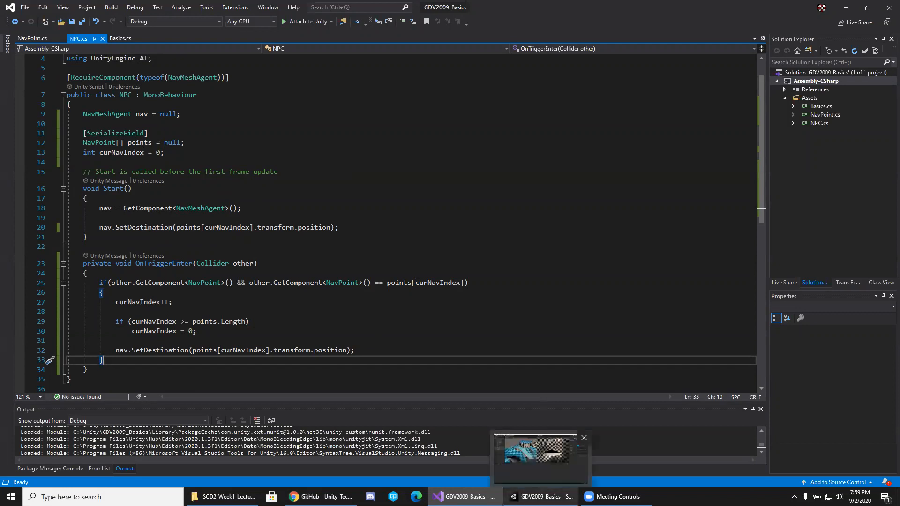
Switch back to Unity and examine the running NPC's path in a wider Scene view, then show its component properties
click(518, 485)
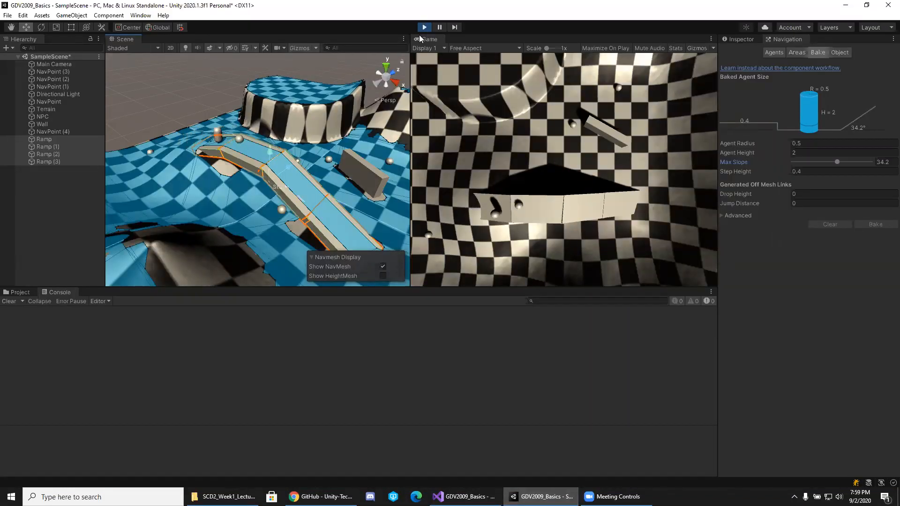
click(54, 117)
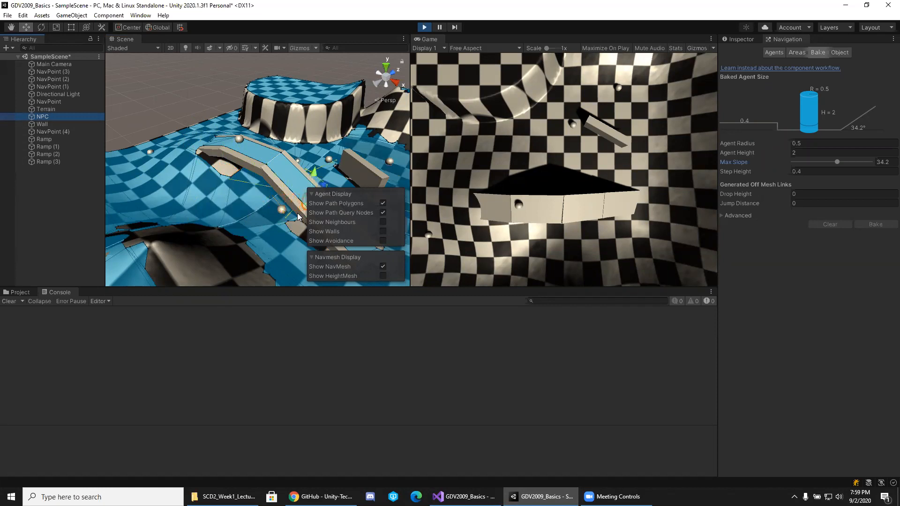
drag(411, 185, 547, 185)
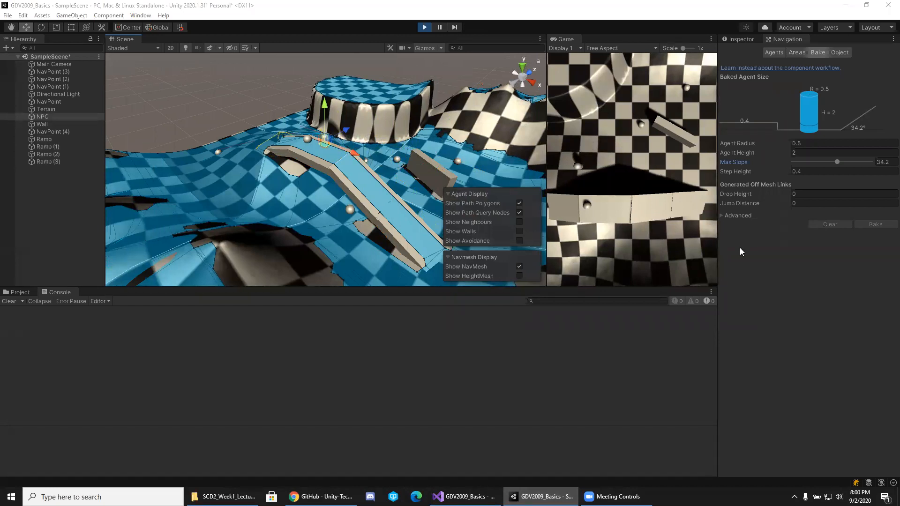
click(746, 39)
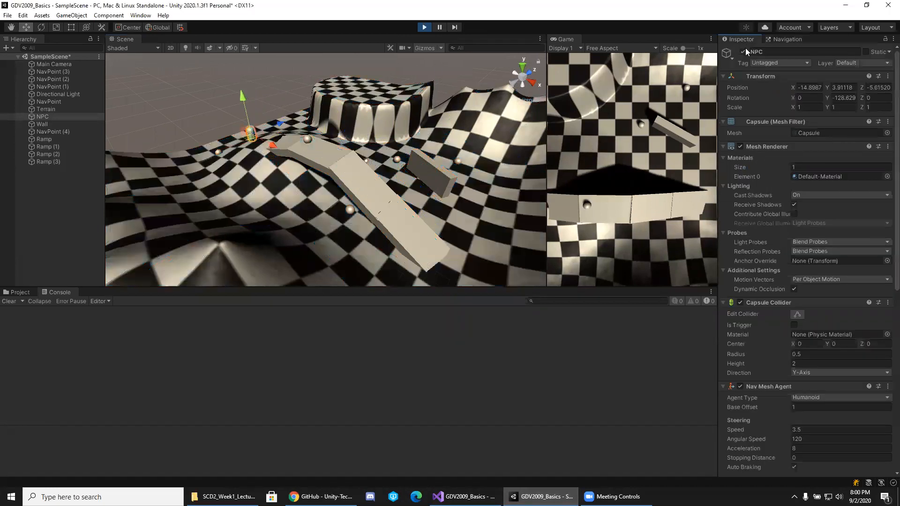
Review the NPC's Nav Mesh Agent and script settings, including the available obstacle avoidance quality levels
scroll(805, 256, down, 8)
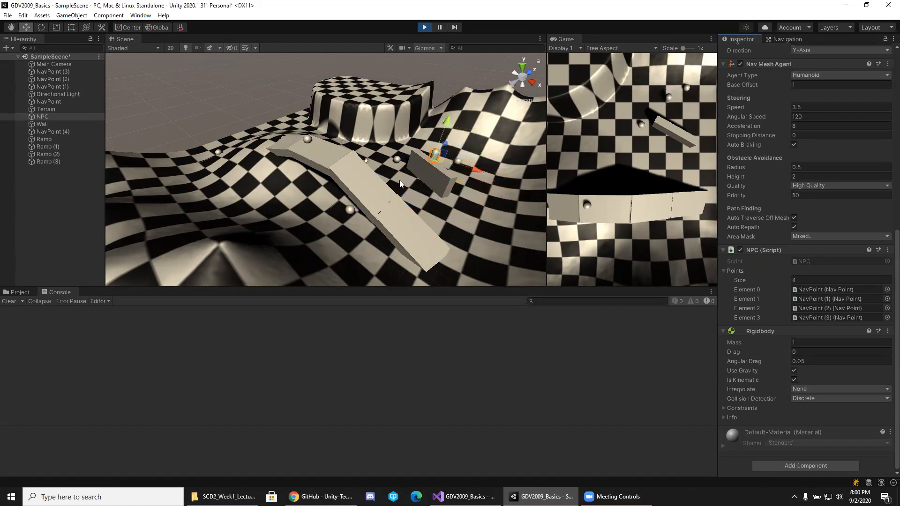
click(839, 186)
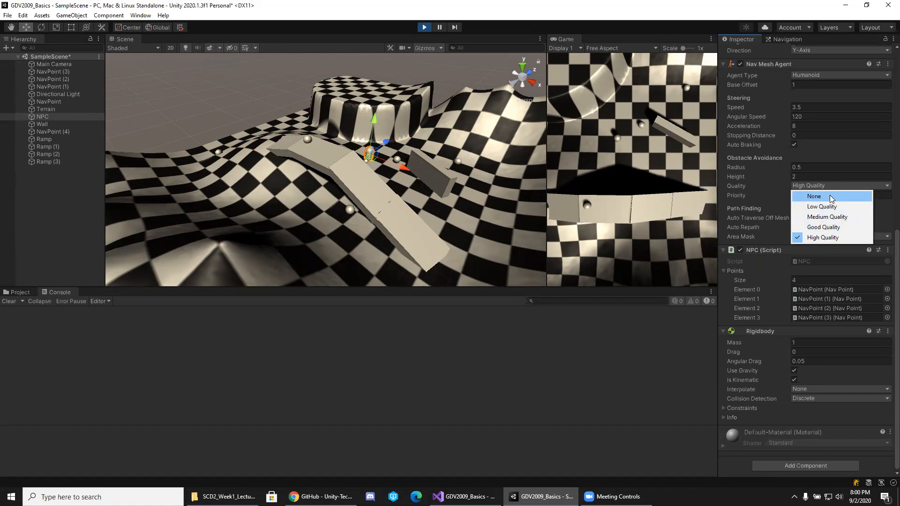
click(690, 347)
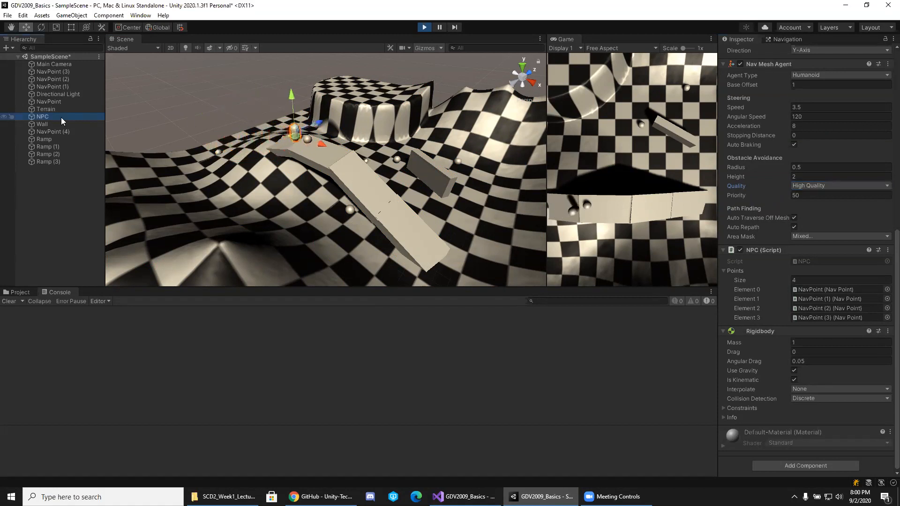
Show the Navigation bake settings and examine the NavMesh overlay and the running NPC's path around the ramp and wall
click(49, 109)
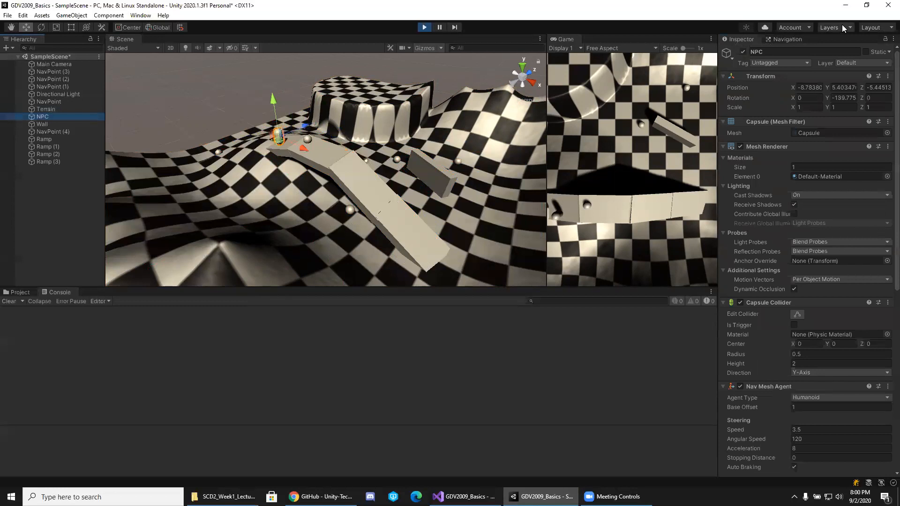
click(791, 39)
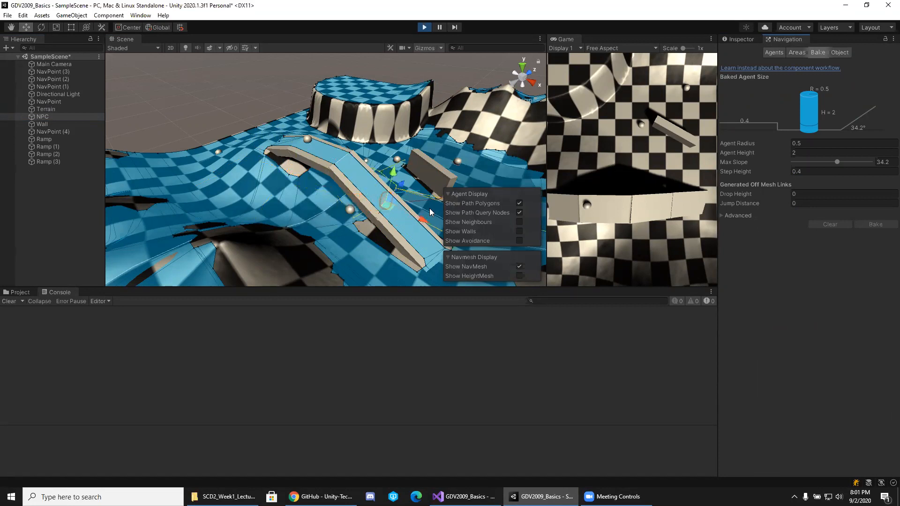
alt+drag(429, 208, 425, 189)
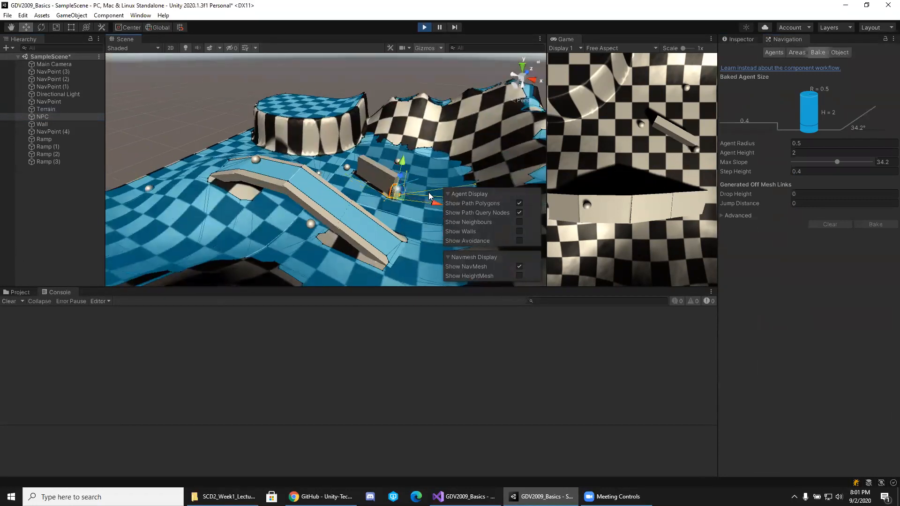
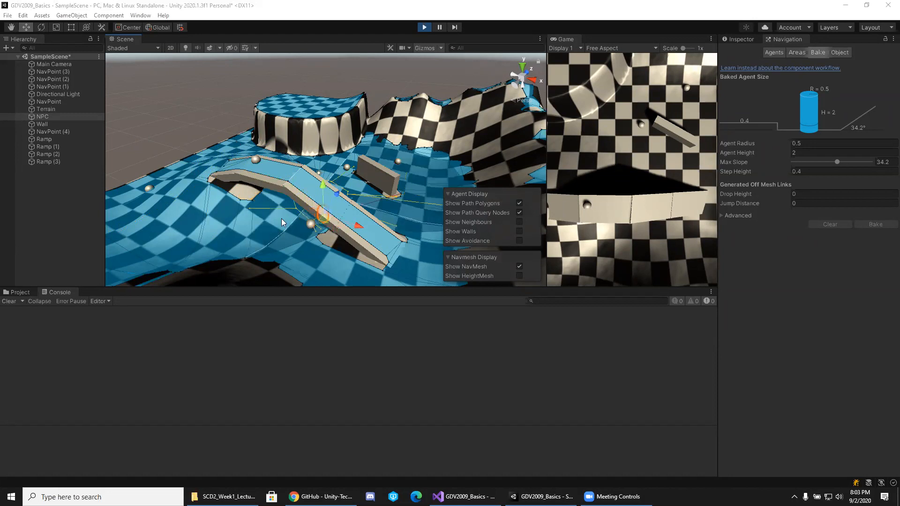
Switch to Visual Studio and review the empty NavPoint class in NavPoint.cs
click(464, 496)
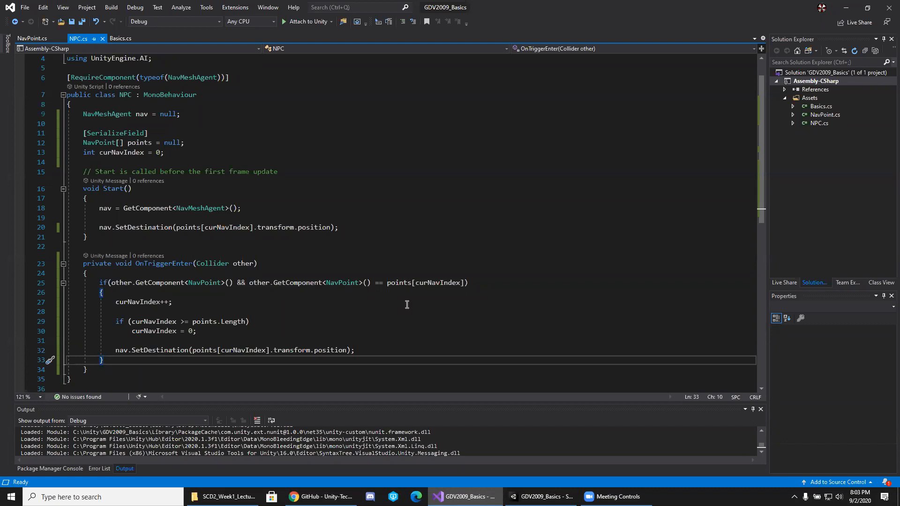
click(38, 43)
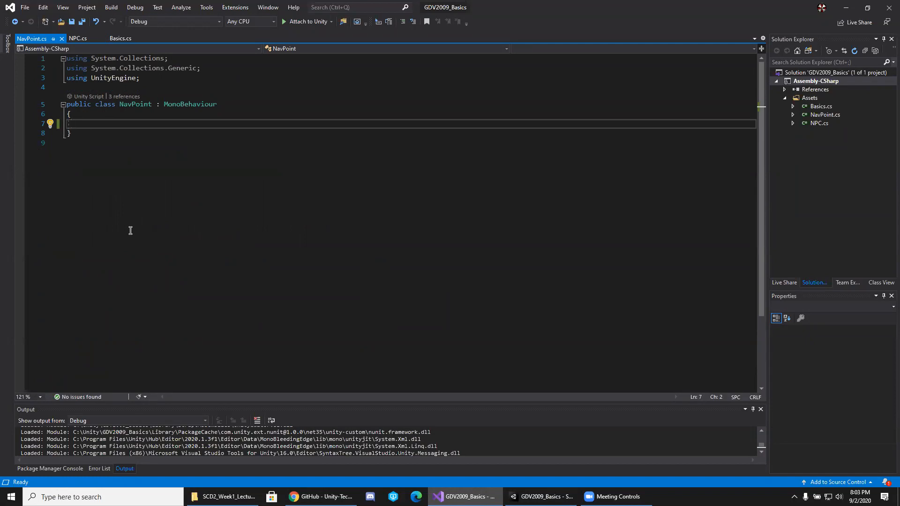
click(137, 105)
click(102, 109)
click(130, 105)
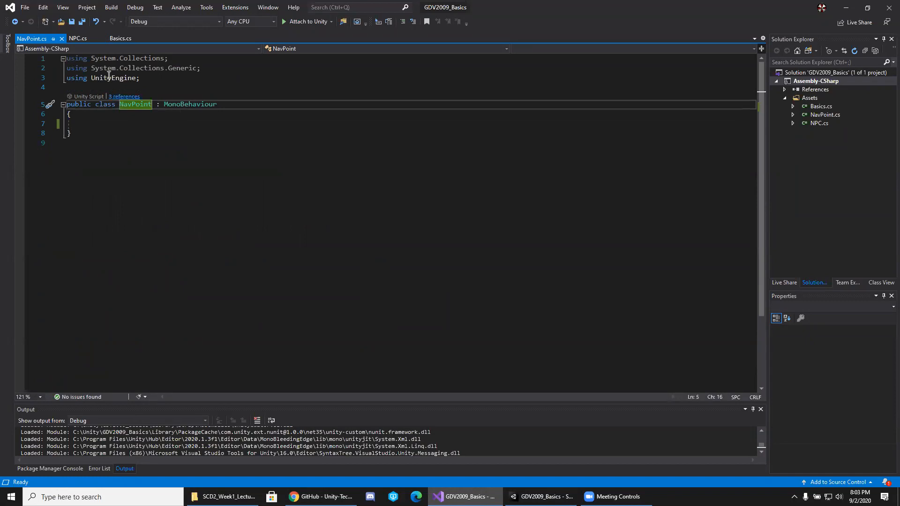
Return to NPC.cs and review the NavPoint comparison in OnTriggerEnter, the curNavIndex uses and the SetDestination call in Start
click(82, 40)
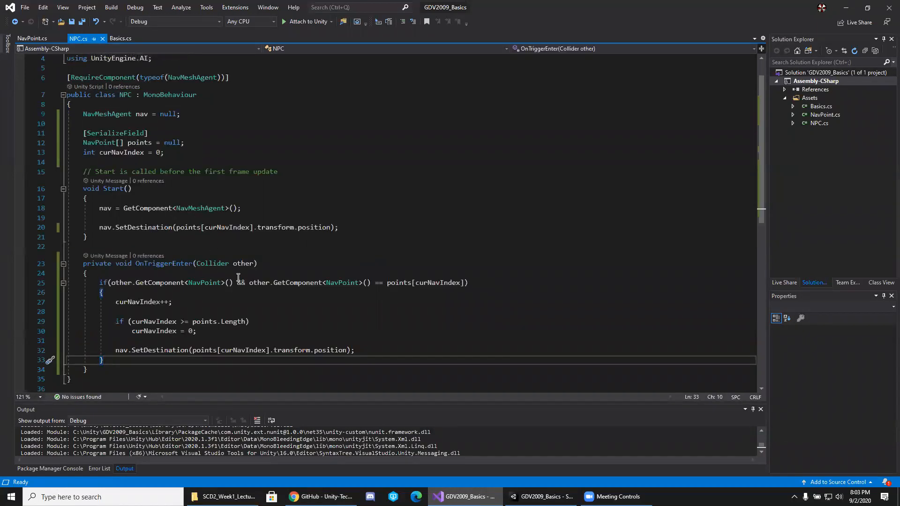
click(207, 281)
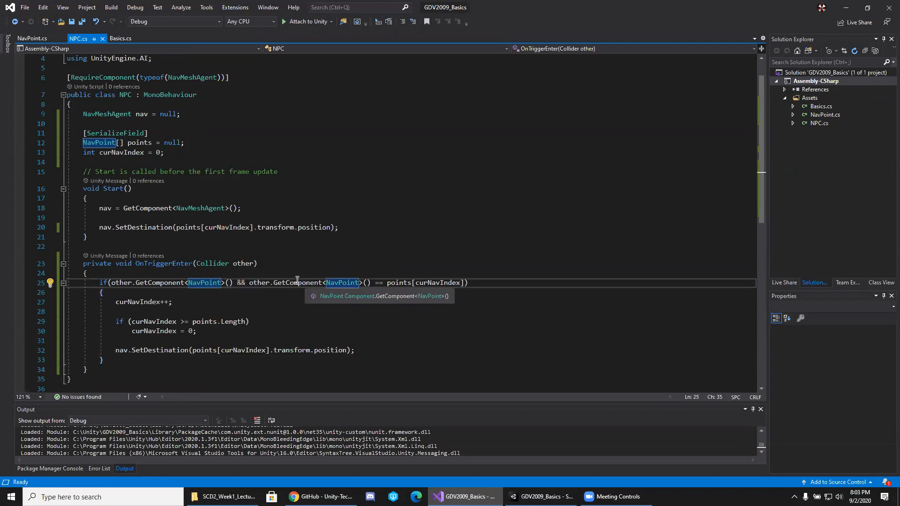
click(428, 283)
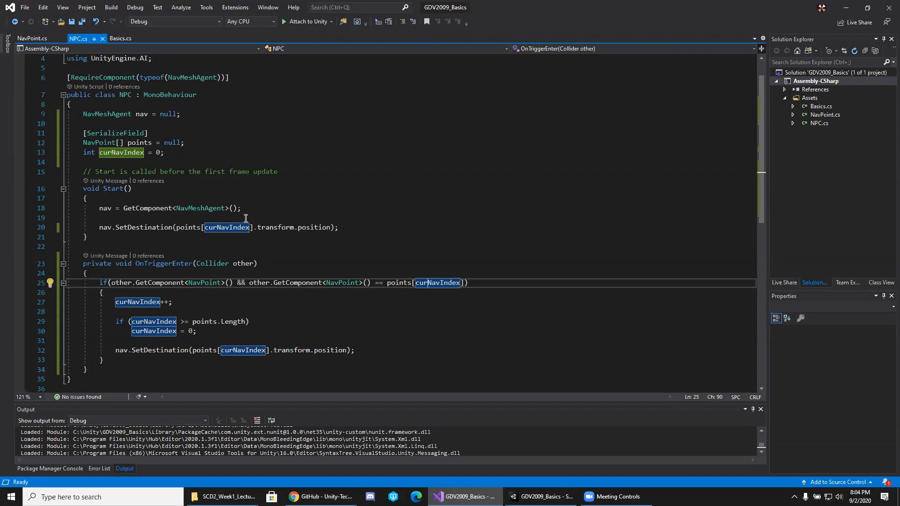
click(275, 246)
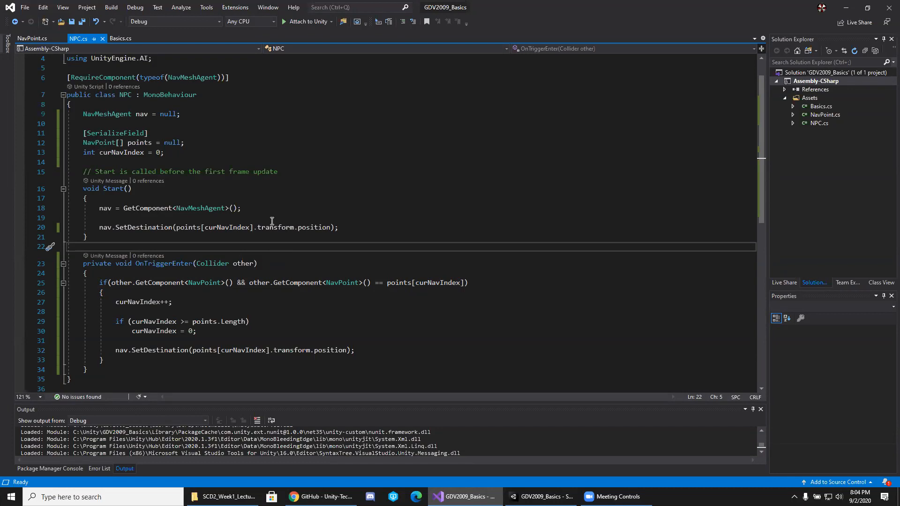
click(354, 224)
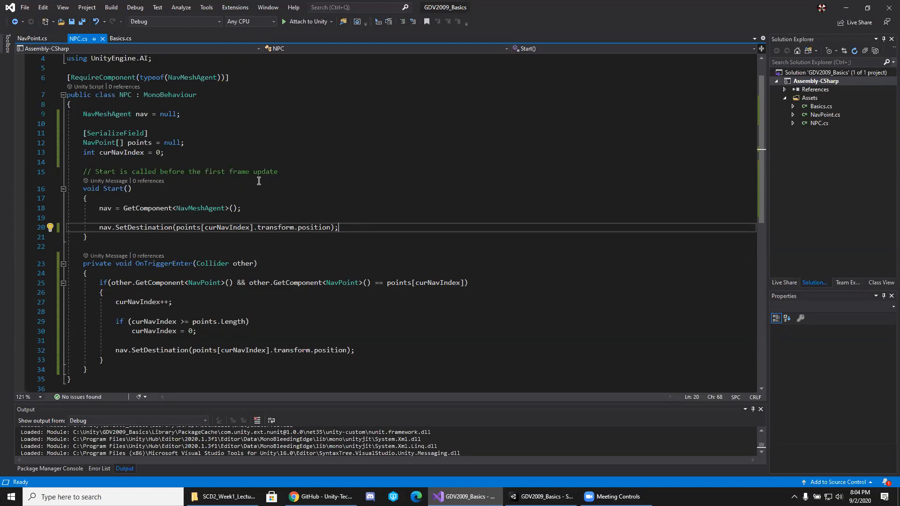
Comment out the [SerializeField] attribute above the points array in NPC.cs
click(83, 134)
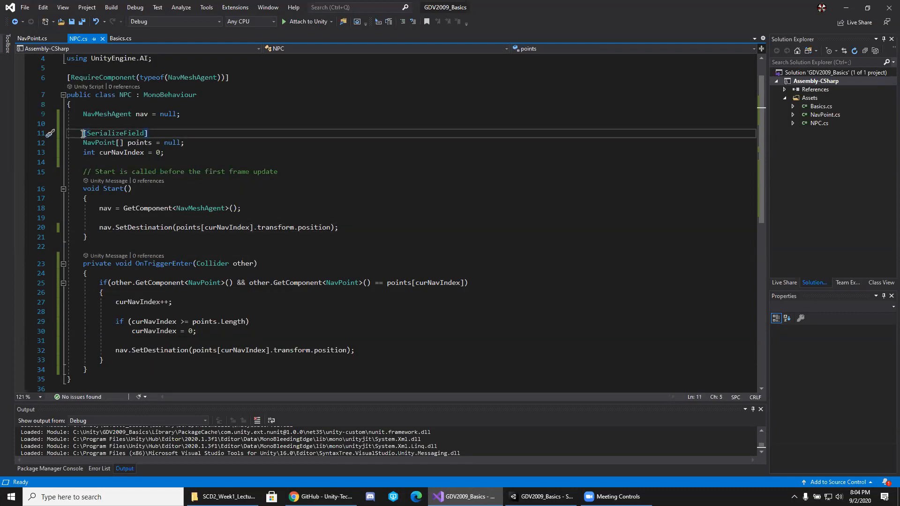
drag(83, 134, 156, 138)
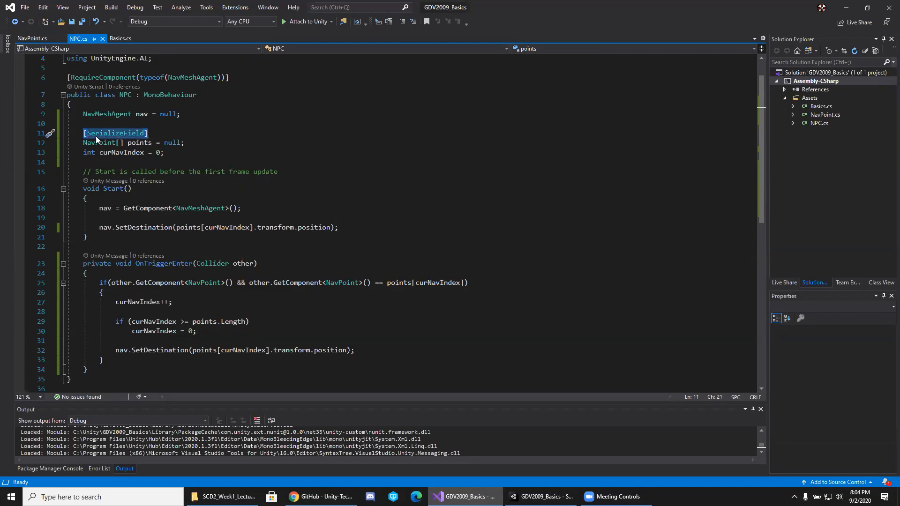
click(83, 134)
text(//)
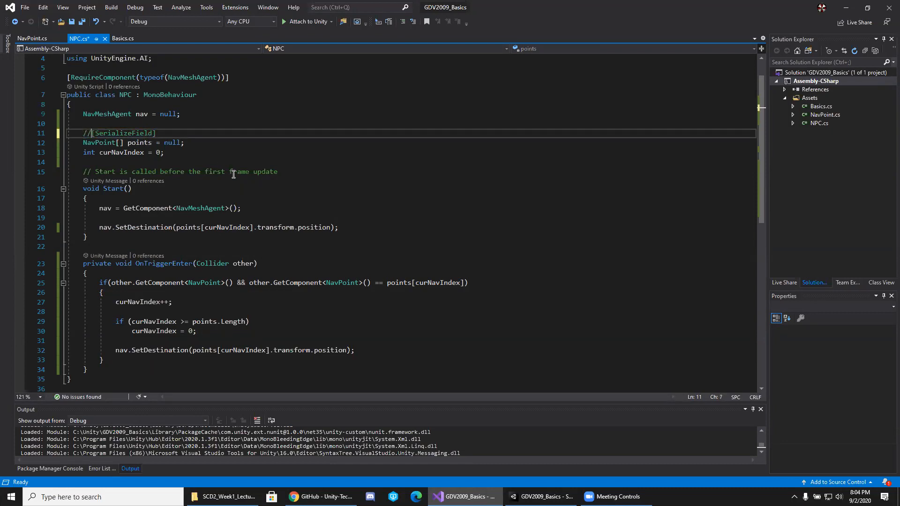
Add the line "points = GameObject.FindObjectOfType<NavPoint>();" at the end of Start, separated from the SetDestination call by a blank line
click(365, 228)
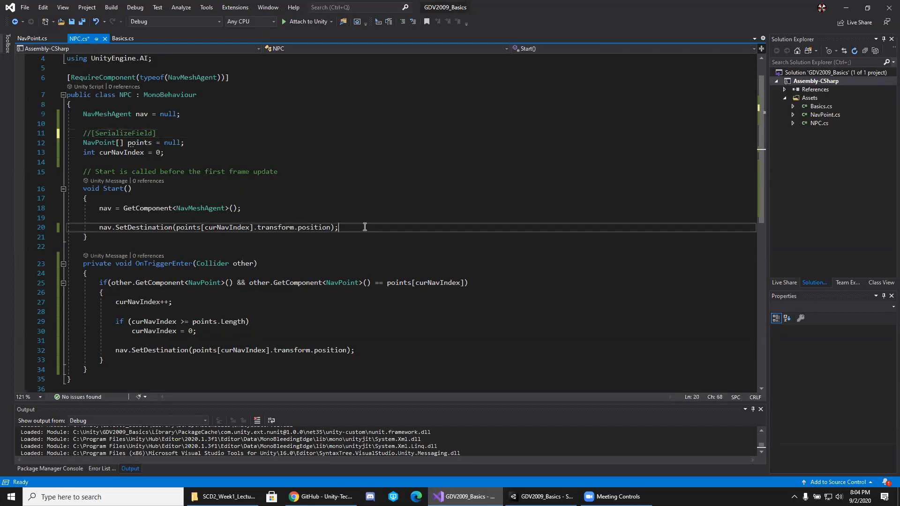
key(Return)
key(Return)
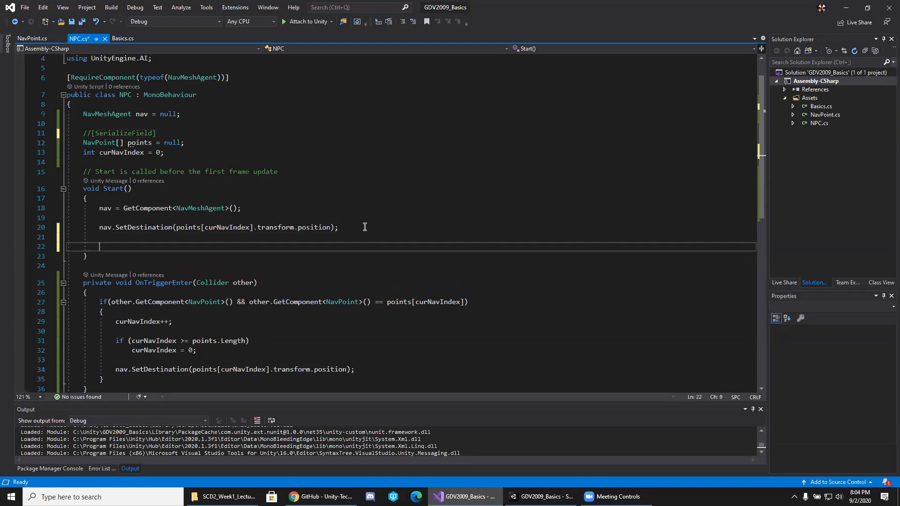
text(points)
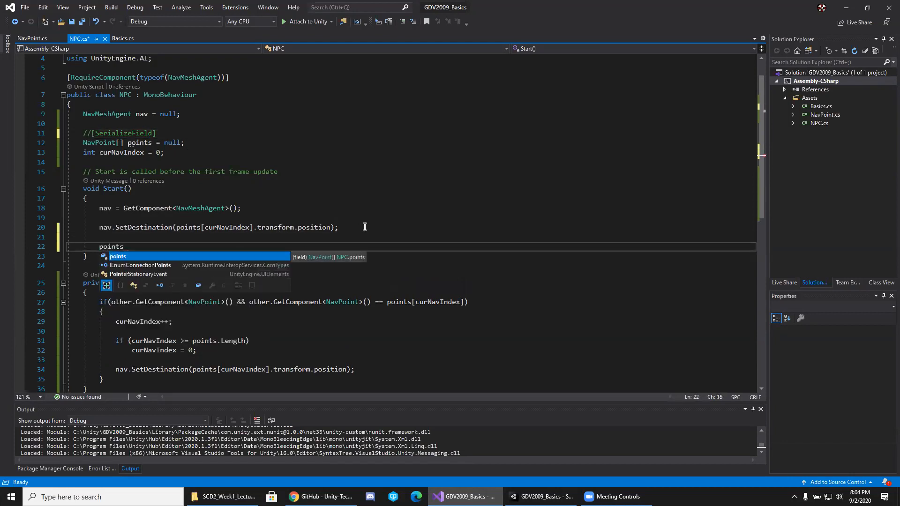
text( = Gam)
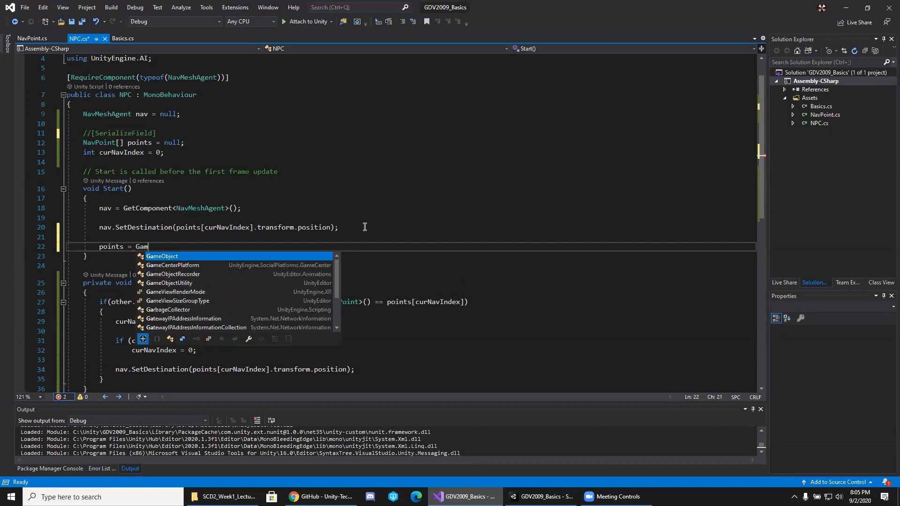
text(eObject.Find)
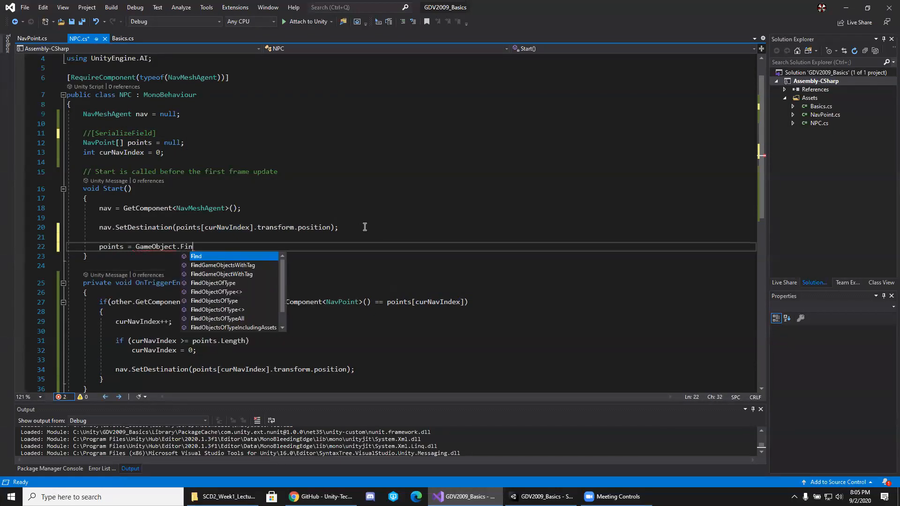
key(Down)
key(Down)
key(Down)
key(Down)
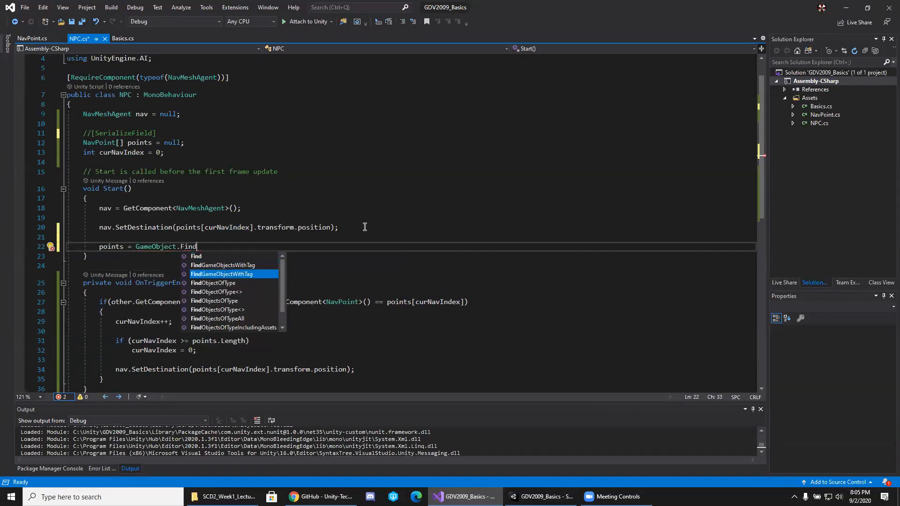
key(Tab)
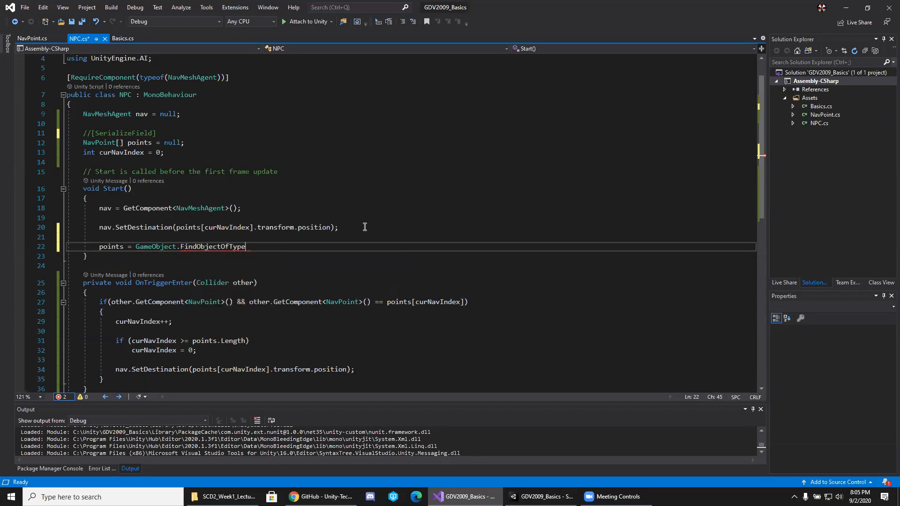
text(<)
text(NavPo>)
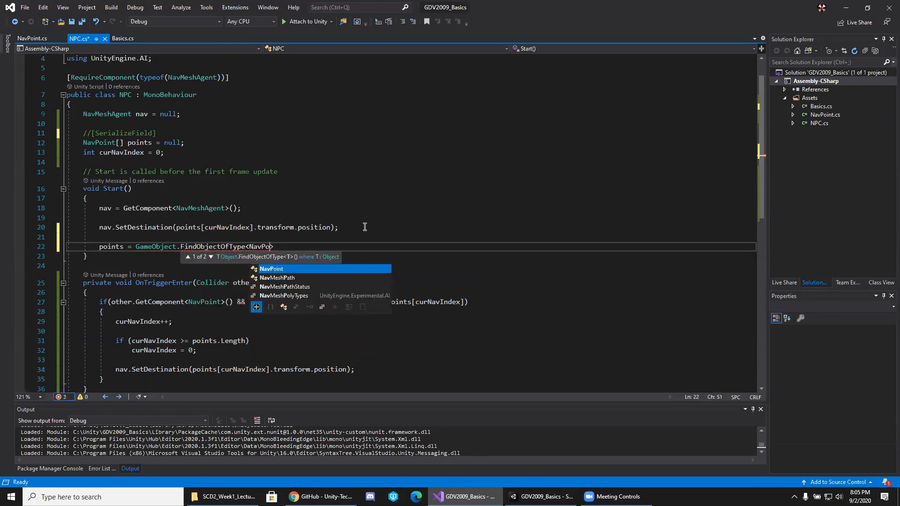
key(Tab)
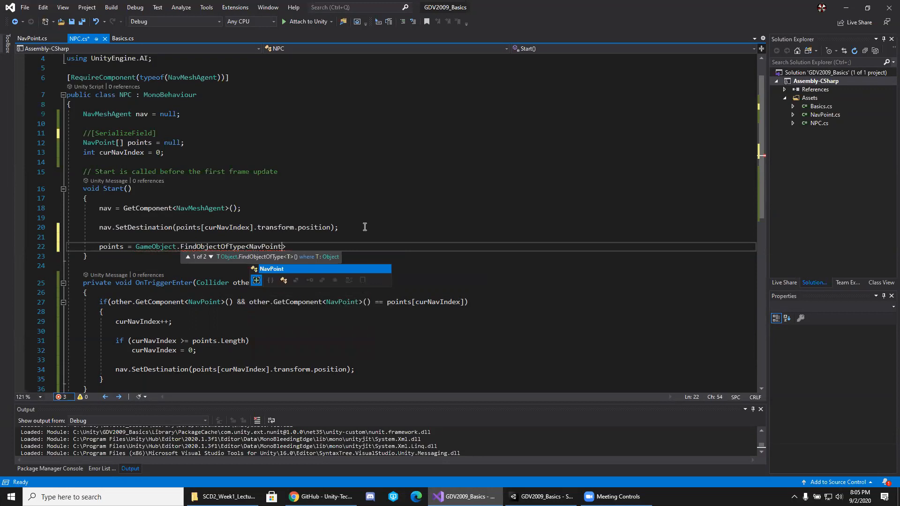
key(End)
text(();)
Change the call on the points line to the plural FindObjectsOfType so it returns an array of NavPoints
click(221, 249)
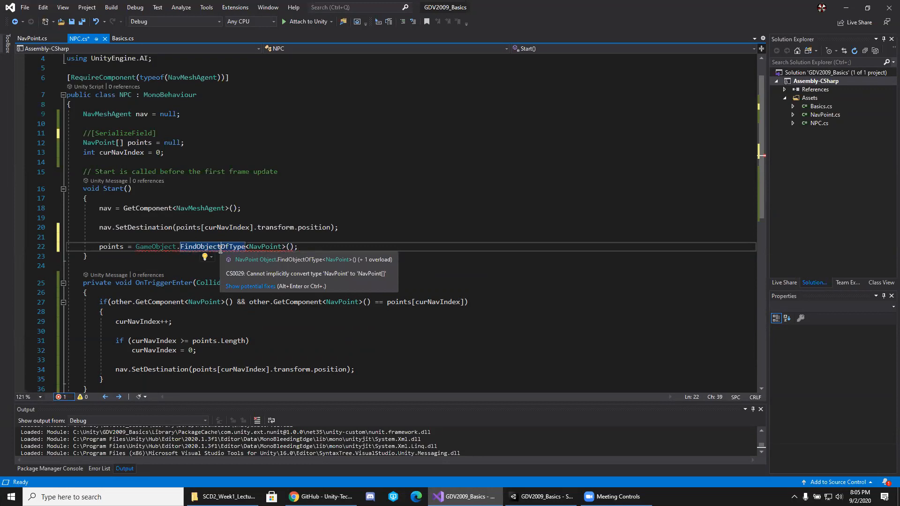
drag(136, 247, 192, 247)
click(223, 247)
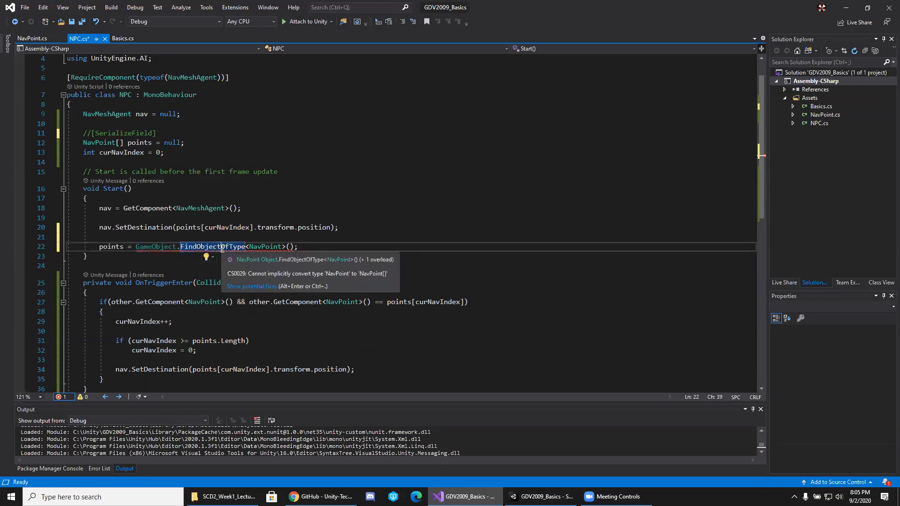
text(s)
click(185, 256)
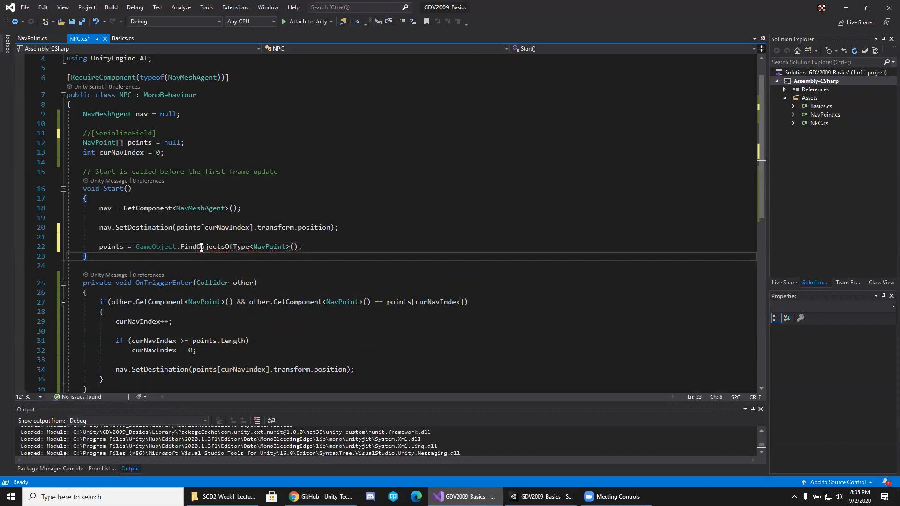
Remove the "GameObject." prefix from the FindObjectsOfType<NavPoint>() call and save NPC.cs
drag(180, 248, 137, 250)
key(BackSpace)
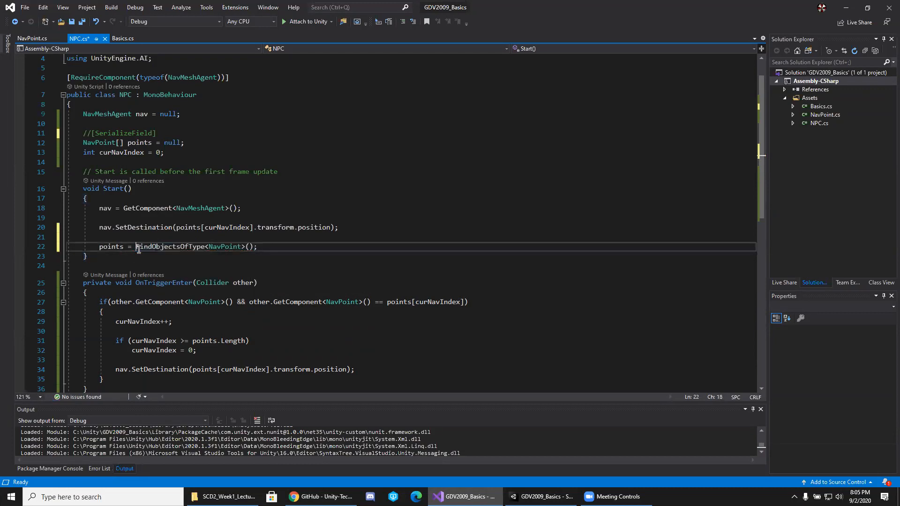
click(172, 247)
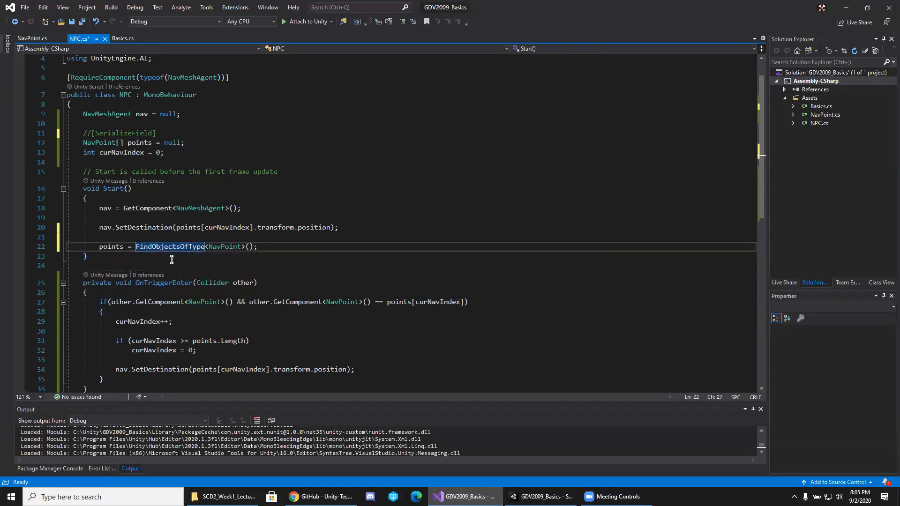
click(81, 22)
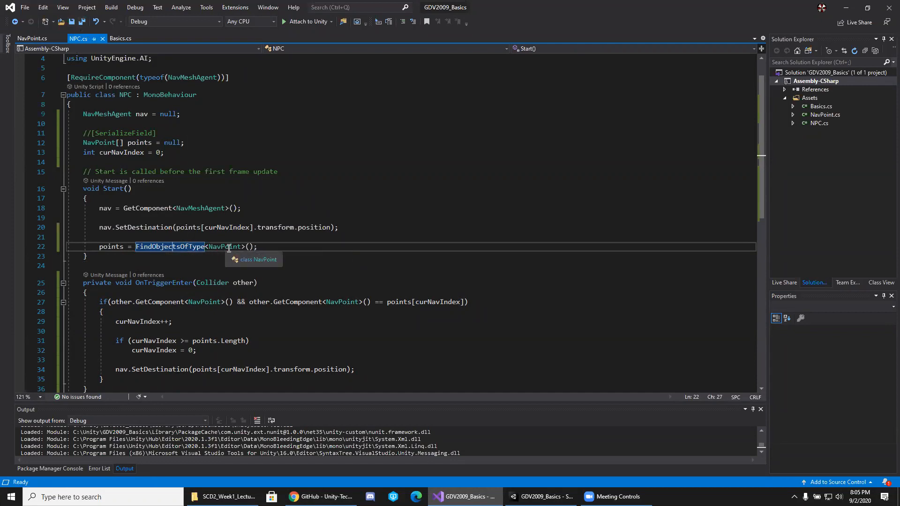
click(251, 246)
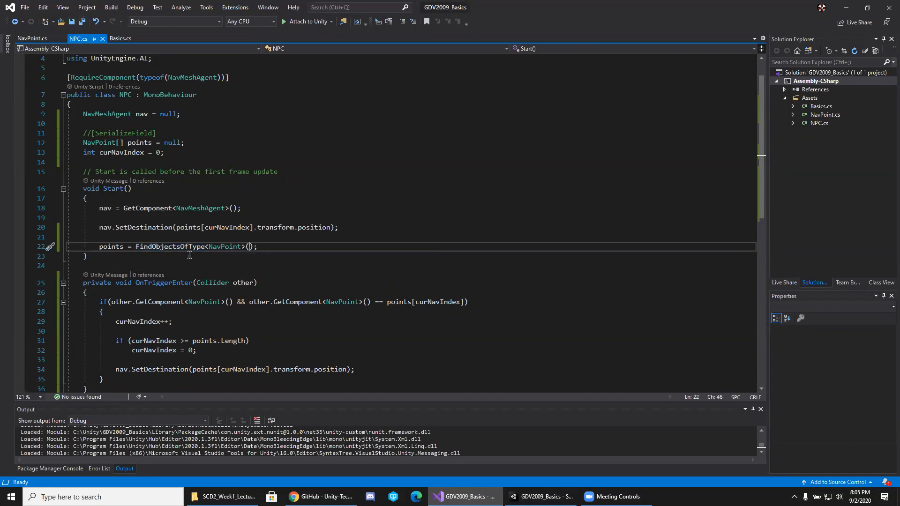
double_click(176, 247)
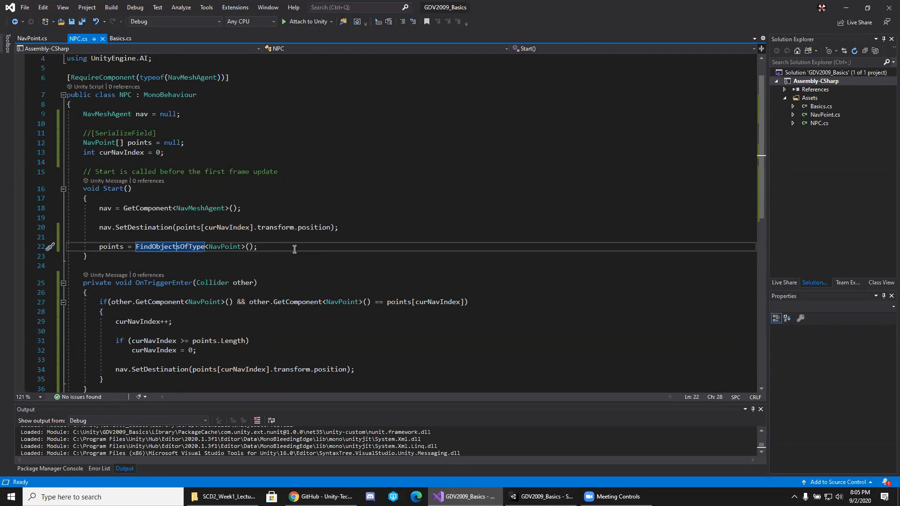
Save all open scripts, switch to Unity, and bring up the NPC object's NPC script component in the Inspector
click(241, 257)
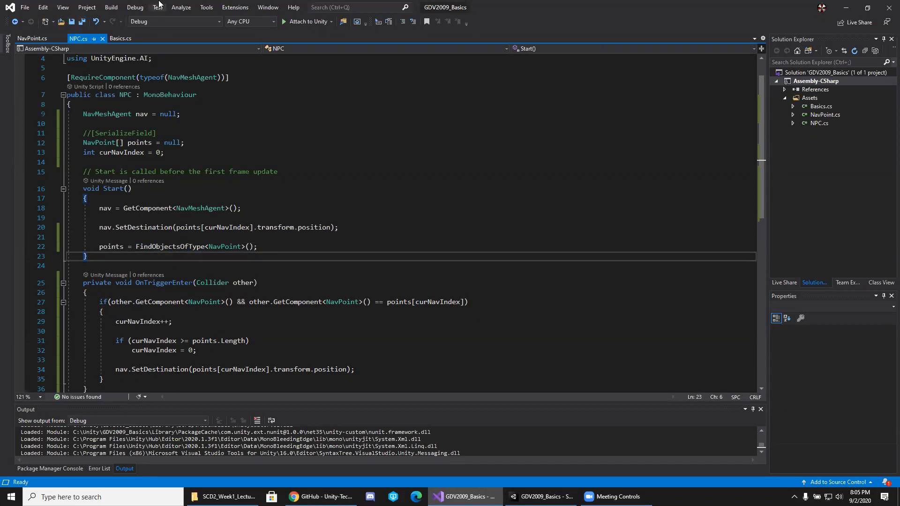
click(83, 24)
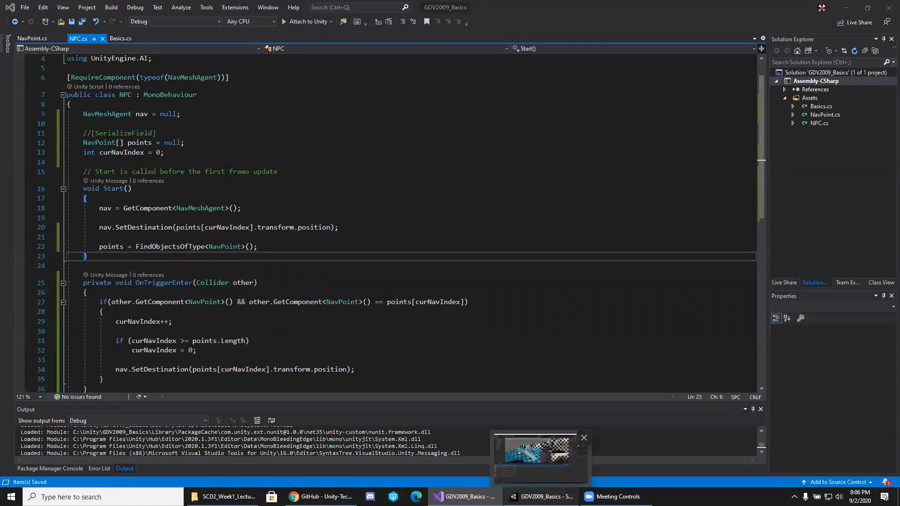
click(542, 497)
click(424, 28)
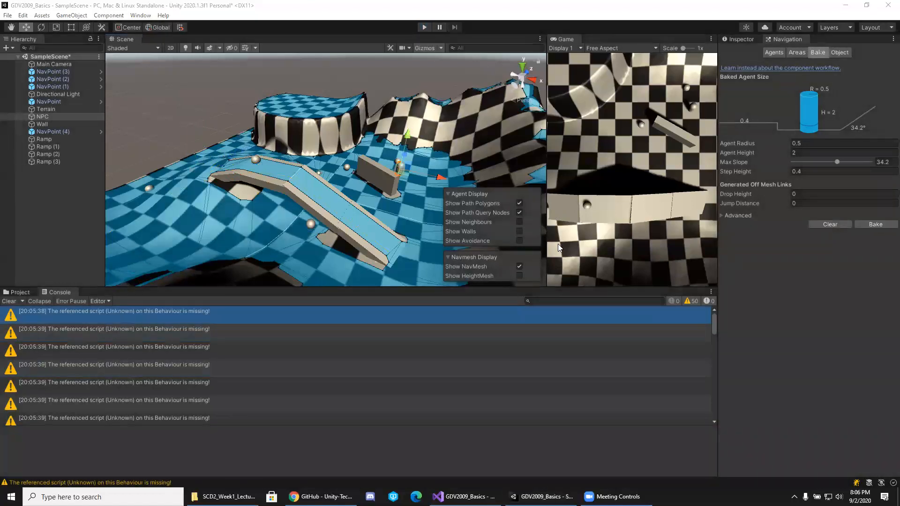
click(738, 39)
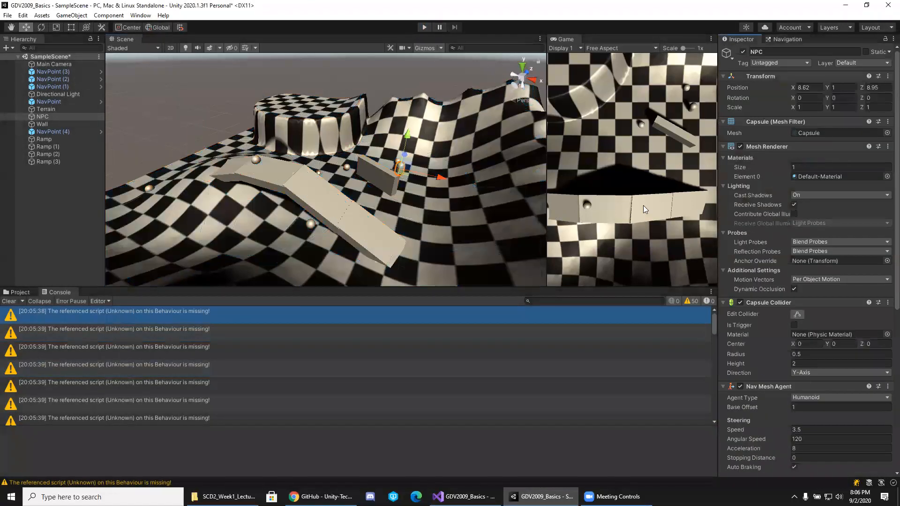
scroll(752, 238, down, 10)
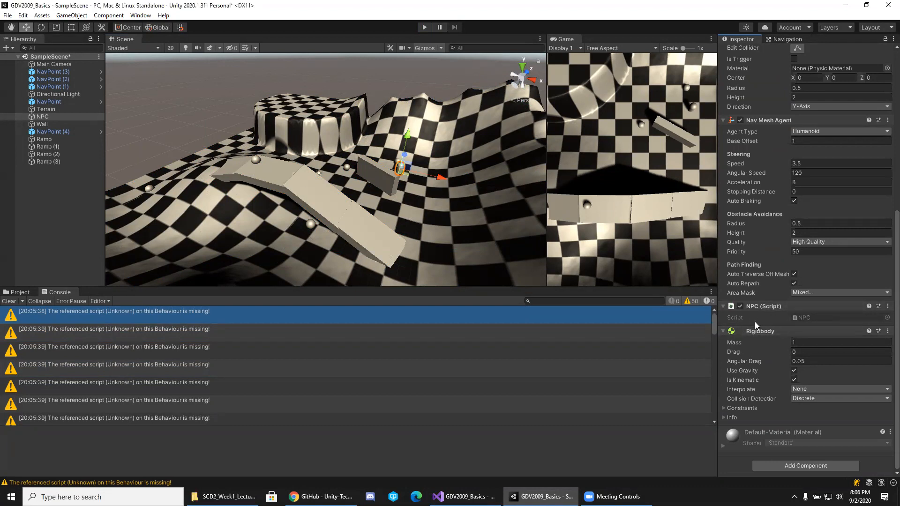
Switch the Inspector to Debug mode and bring up the private fields of the NPC script component
right_click(732, 47)
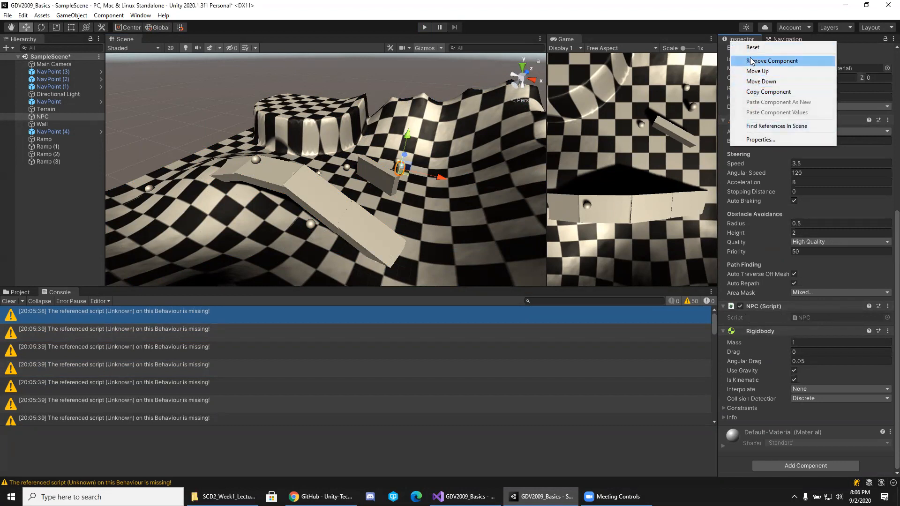
right_click(744, 43)
right_click(740, 43)
right_click(740, 42)
click(727, 40)
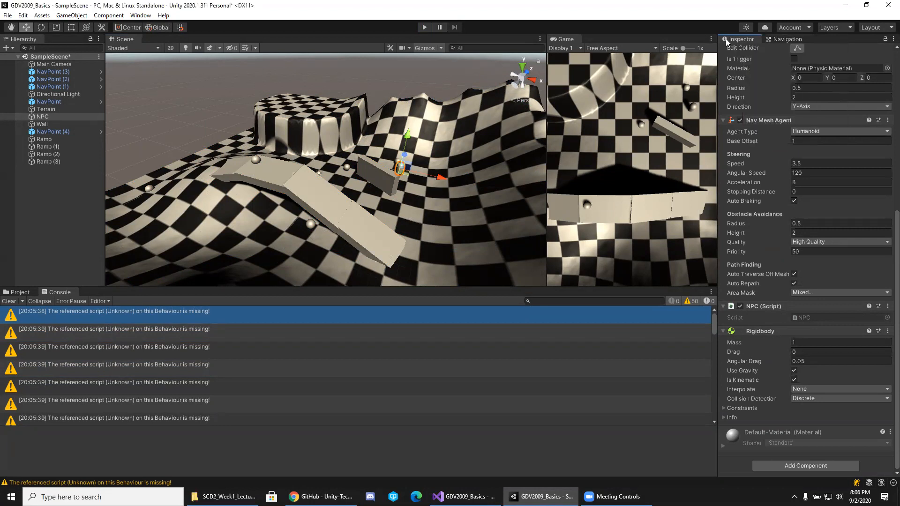
right_click(739, 43)
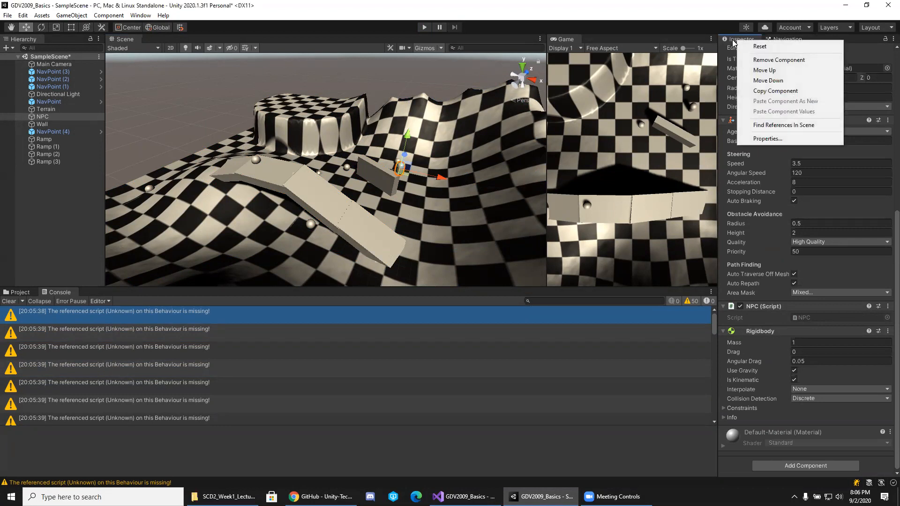
click(732, 44)
scroll(774, 133, up, 5)
right_click(741, 41)
click(773, 57)
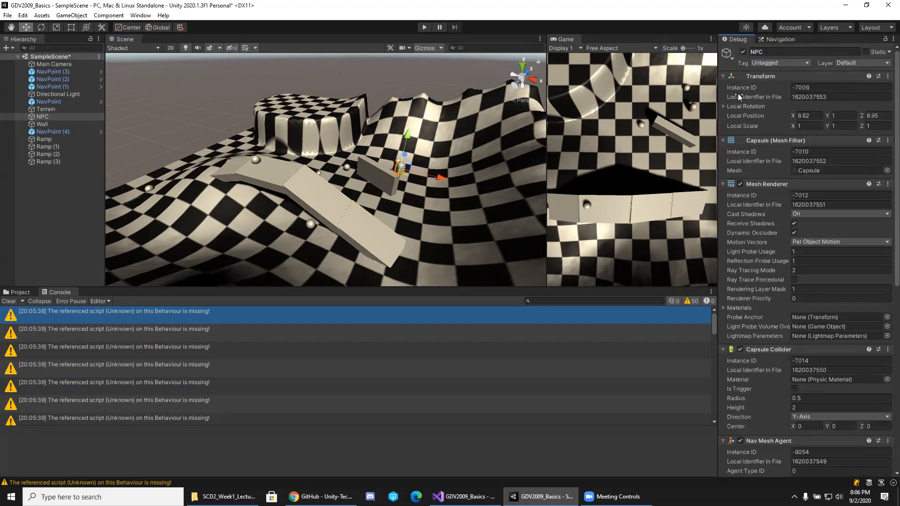
scroll(790, 326, down, 10)
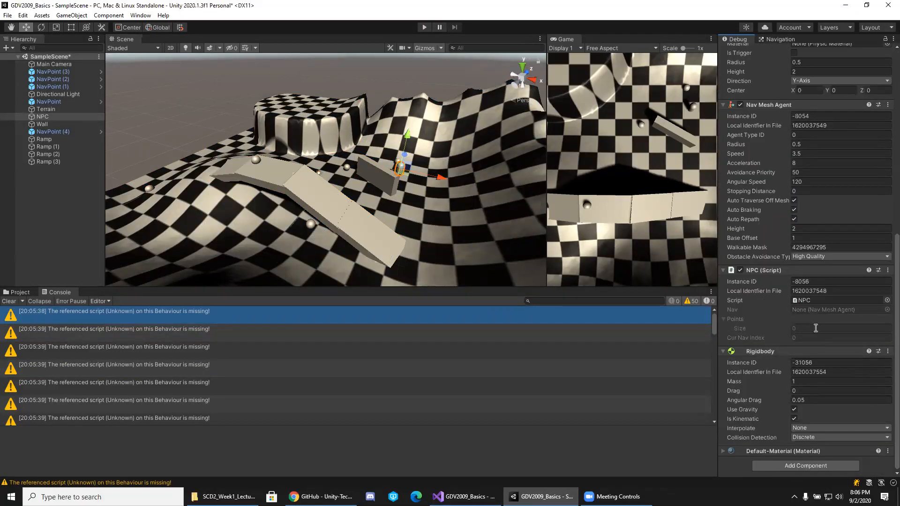
Run the scene to test whether the NPC script fills its points array, and stop play mode
click(422, 24)
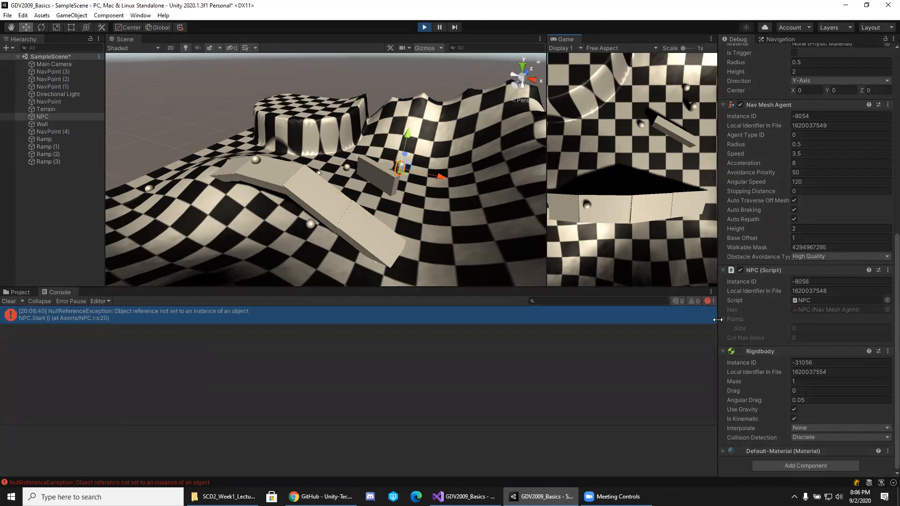
scroll(729, 320, up, 1)
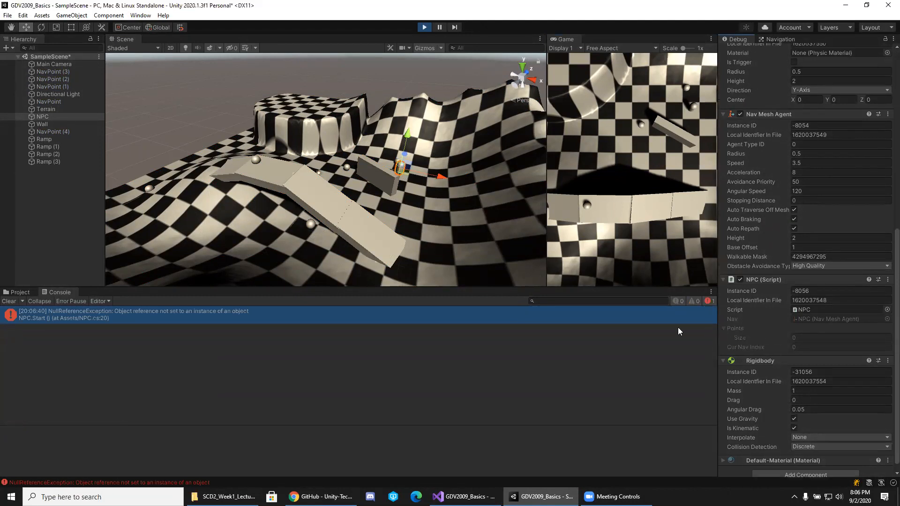
click(424, 27)
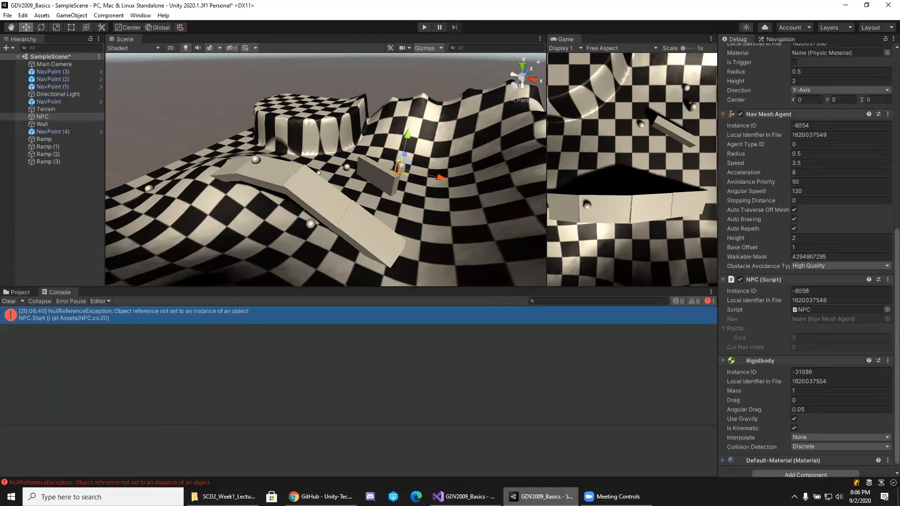
In Visual Studio, move the FindObjectsOfType<NavPoint>() line above SetDestination in Start, set it off with a blank line, and save NPC.cs
click(464, 497)
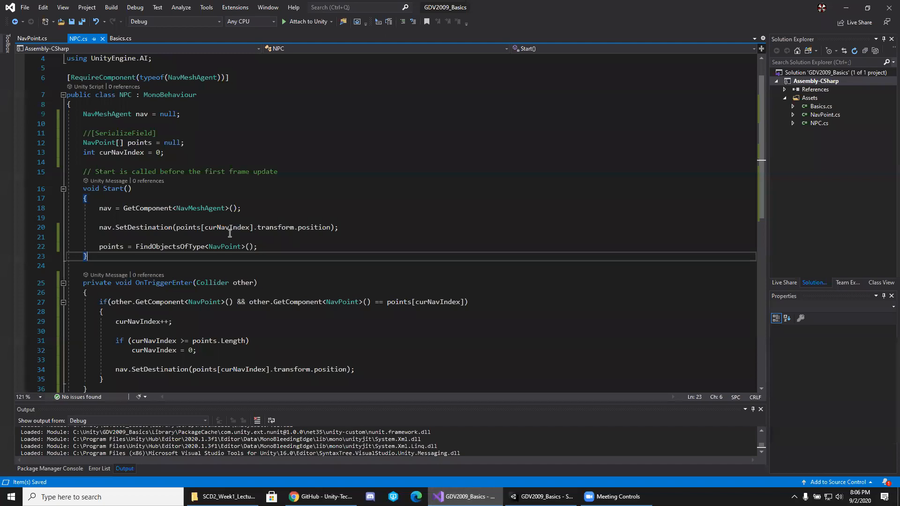
click(218, 246)
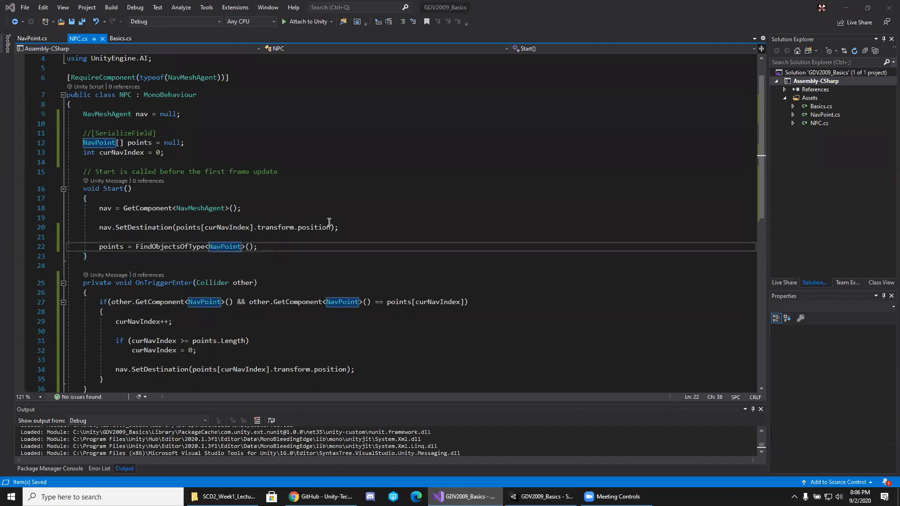
drag(276, 247, 270, 213)
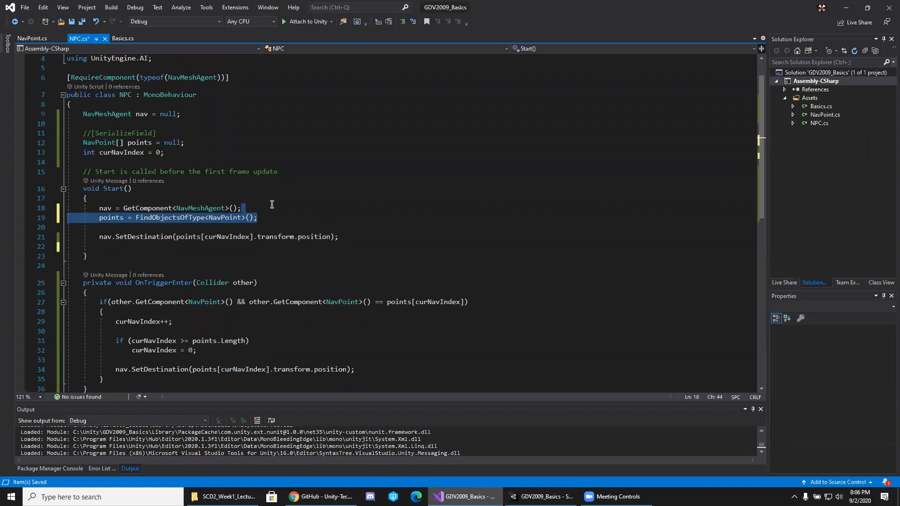
click(269, 210)
key(Return)
click(366, 252)
key(ctrl+s)
click(274, 228)
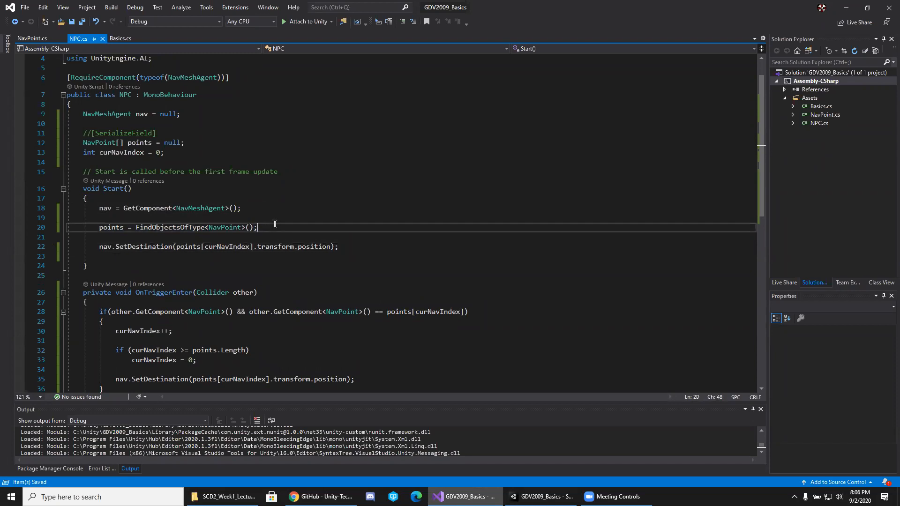
Switch to Unity and run the scene to check the NPC's points array and movement with the reordered Start code
click(185, 247)
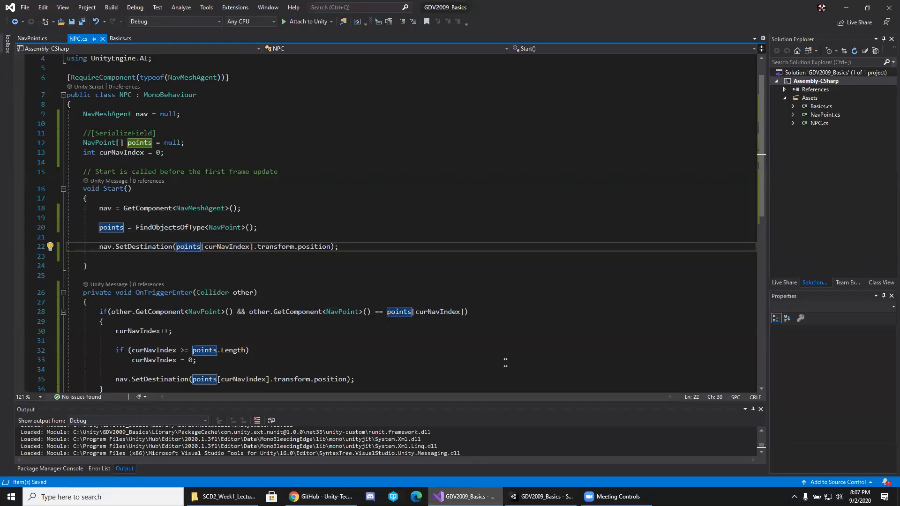
click(520, 497)
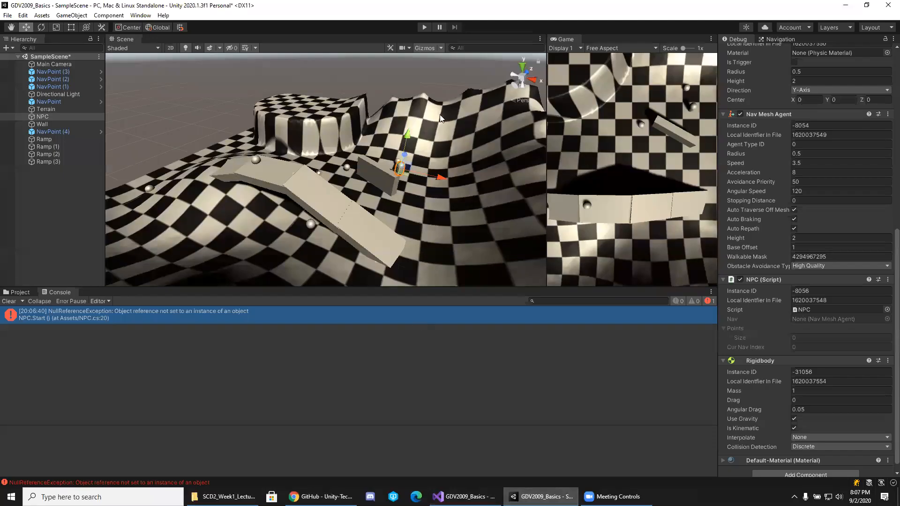
click(421, 25)
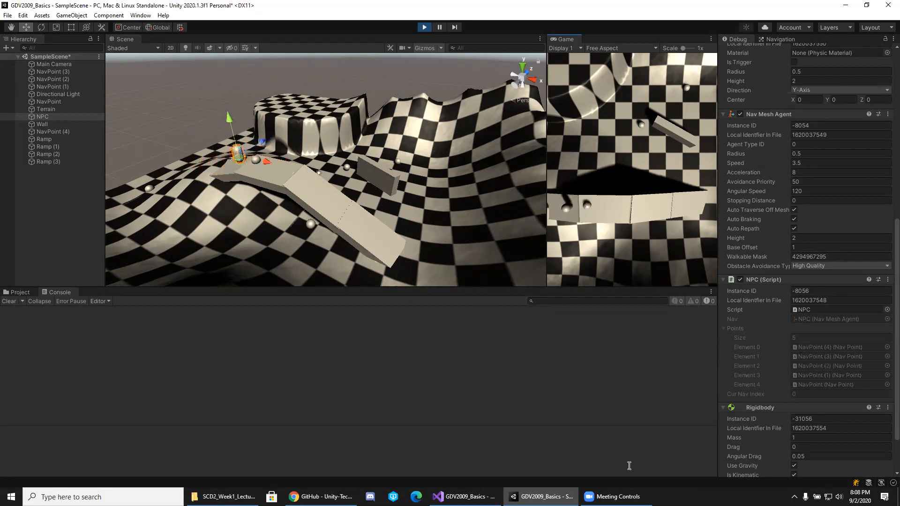
Switch to Visual Studio and review the fields, Start and OnTriggerEnter code in NPC.cs
click(464, 497)
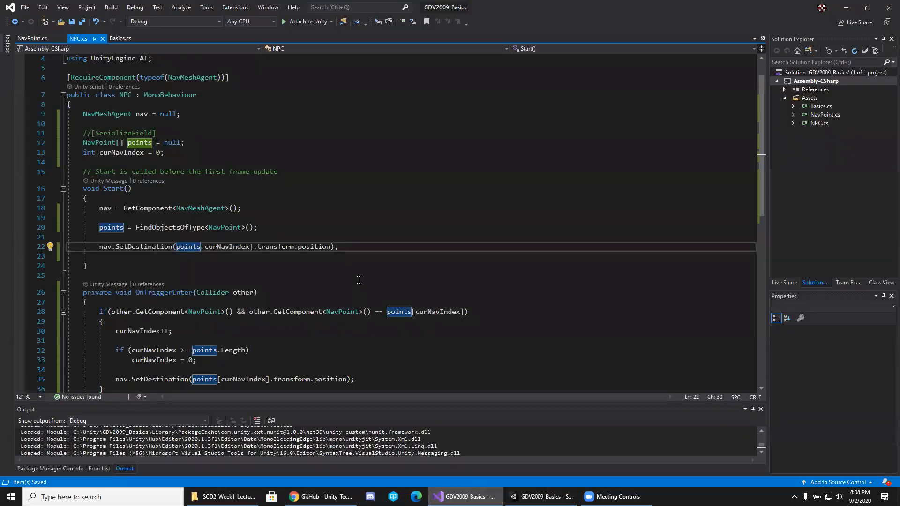
scroll(359, 281, down, 2)
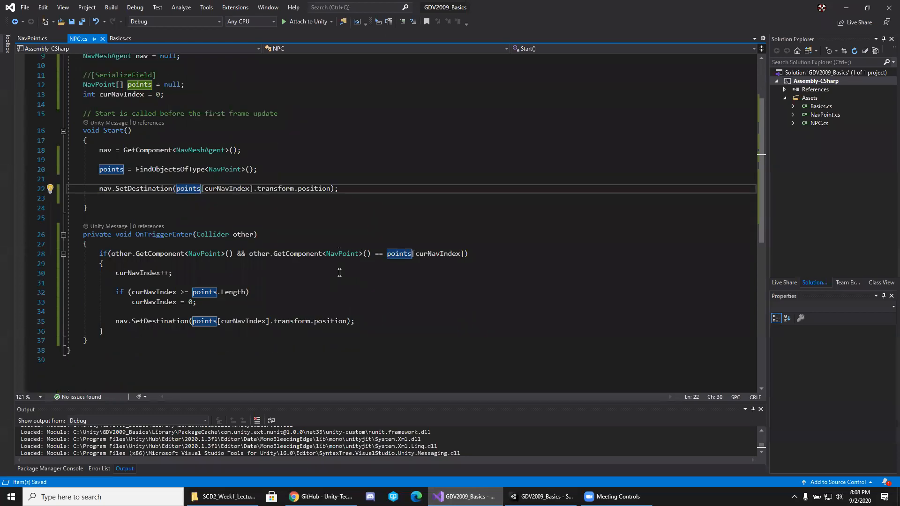
scroll(340, 273, up, 3)
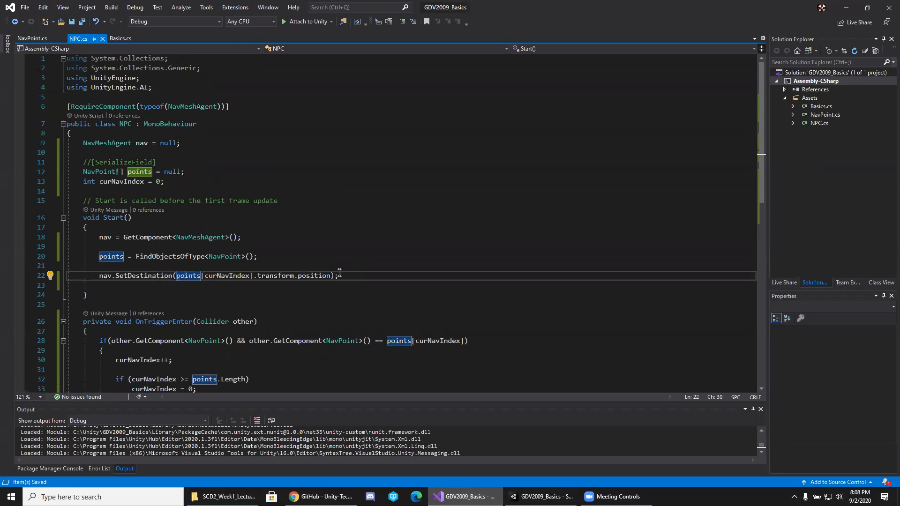
scroll(340, 273, down, 3)
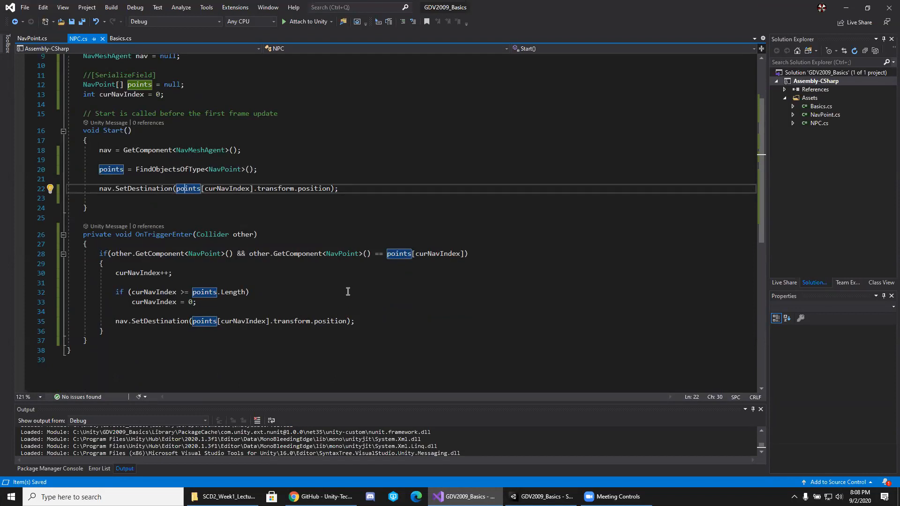
In Chrome, open section management for GDN3842-L from the Unity's Navigation System page and go to the module between Week 1 and Week 3
click(321, 497)
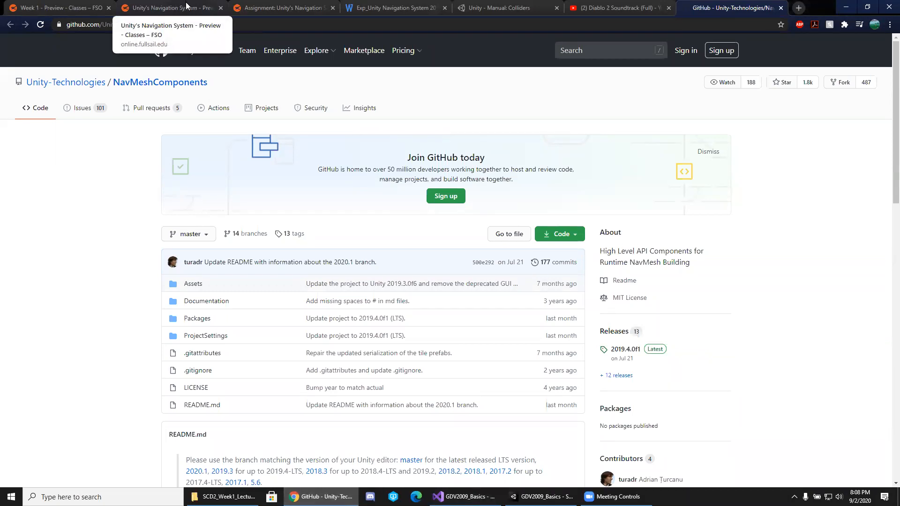
click(186, 6)
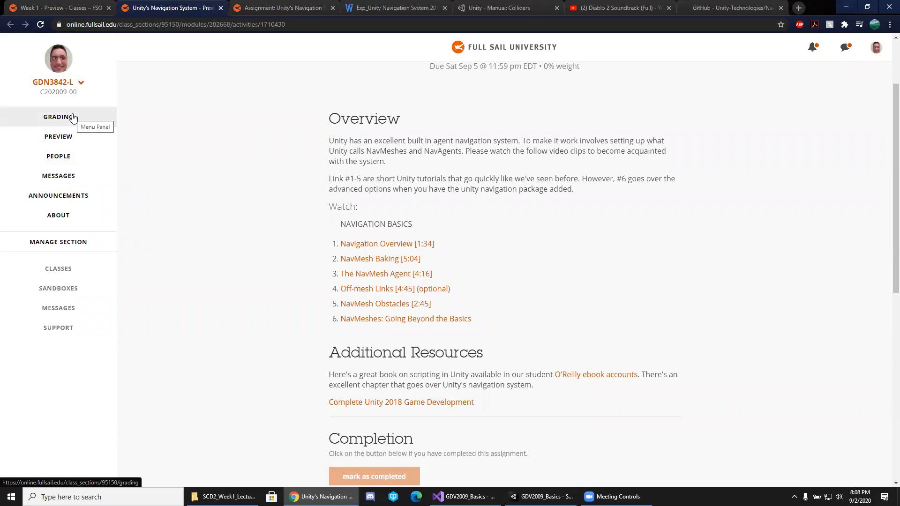
click(71, 247)
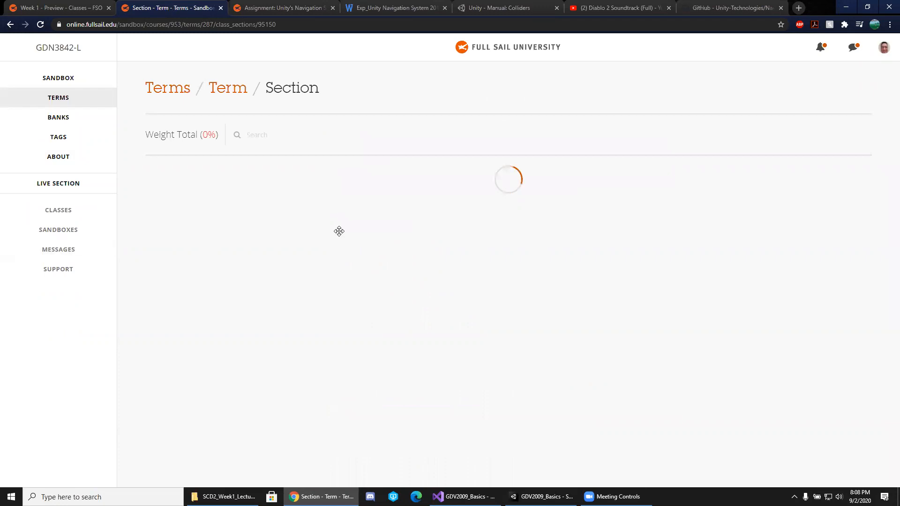
scroll(339, 232, down, 5)
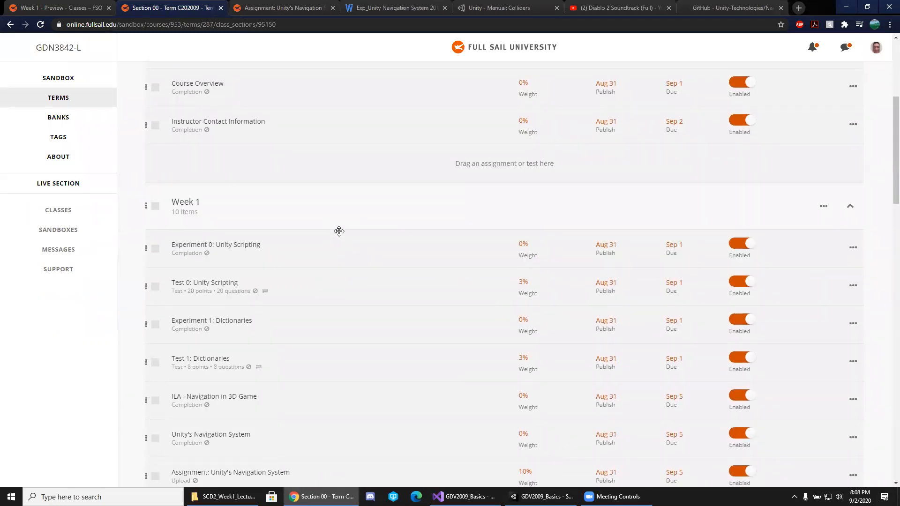
scroll(339, 231, down, 3)
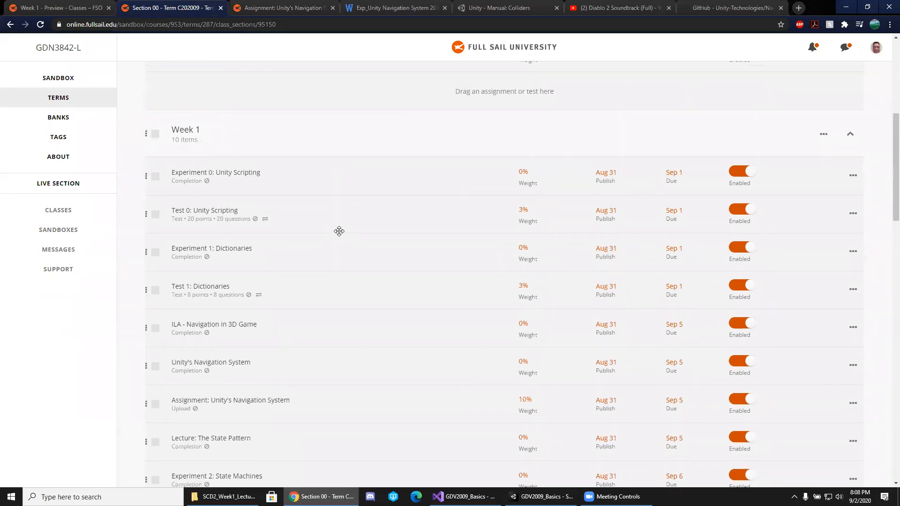
scroll(339, 231, down, 4)
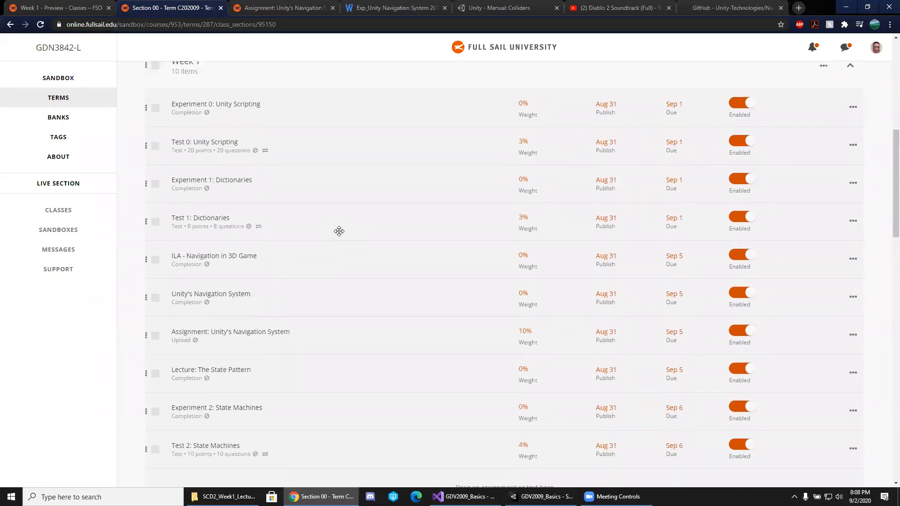
scroll(339, 232, down, 6)
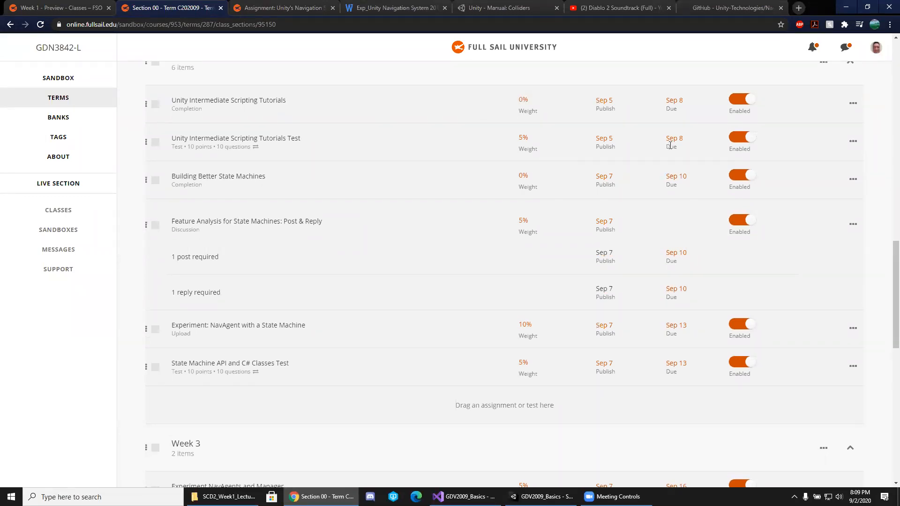
Set the due dates of Unity Intermediate Scripting Tutorials Test and Unity Intermediate Scripting Tutorials to September 9
click(674, 139)
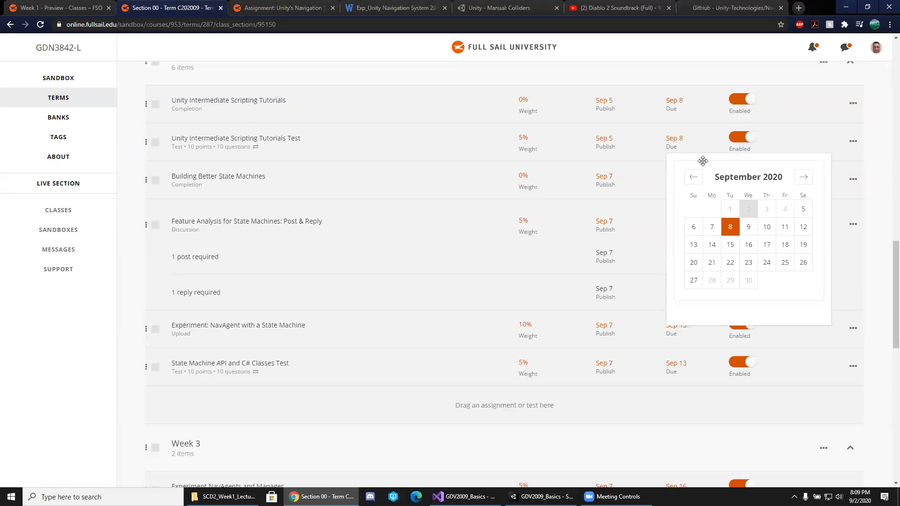
click(748, 227)
click(674, 101)
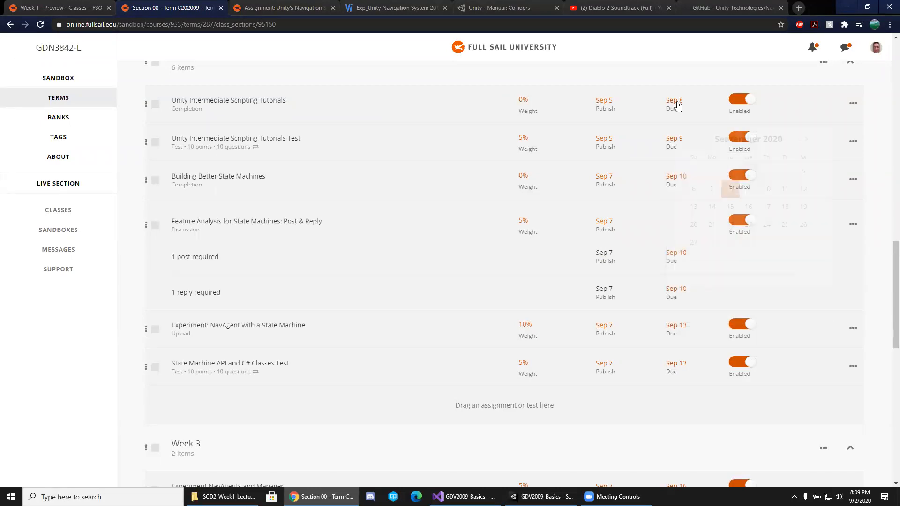
click(749, 190)
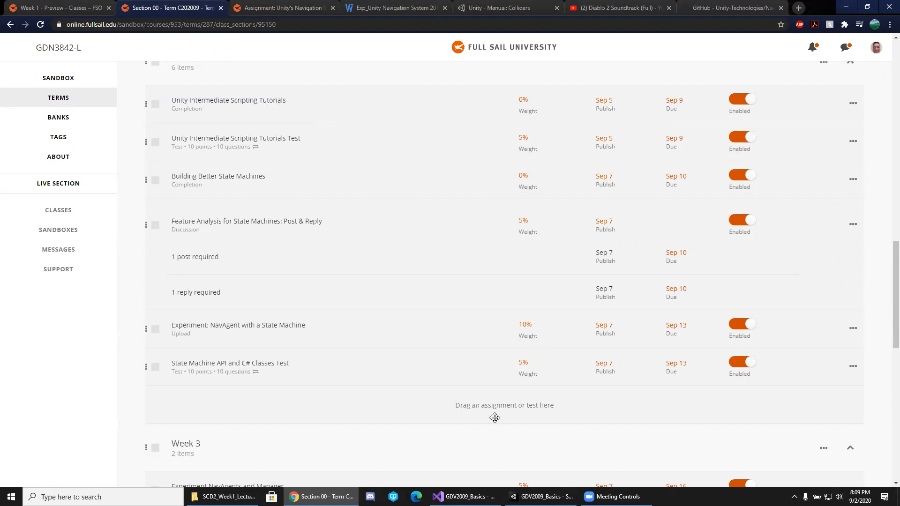
mouse_move(541, 497)
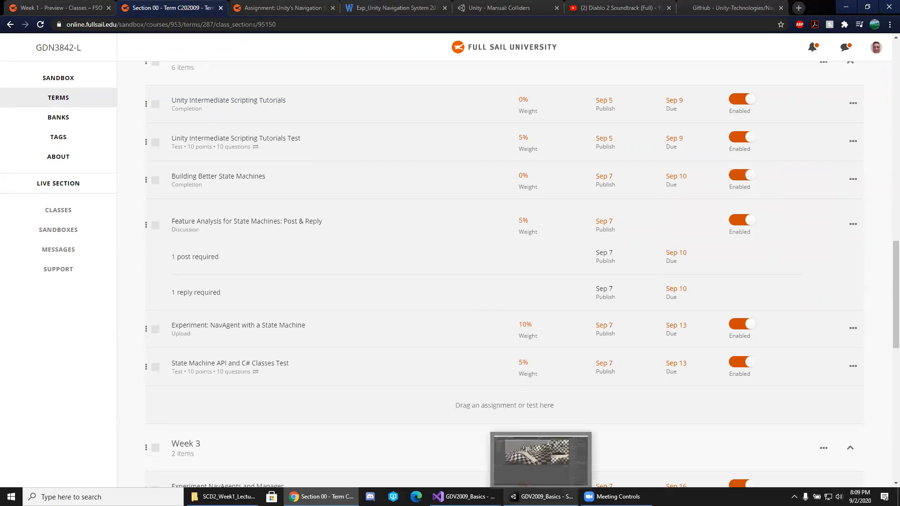
Switch to Unity, stop the running scene, and resize the layout to widen the Game view and make the Console slightly taller
click(541, 457)
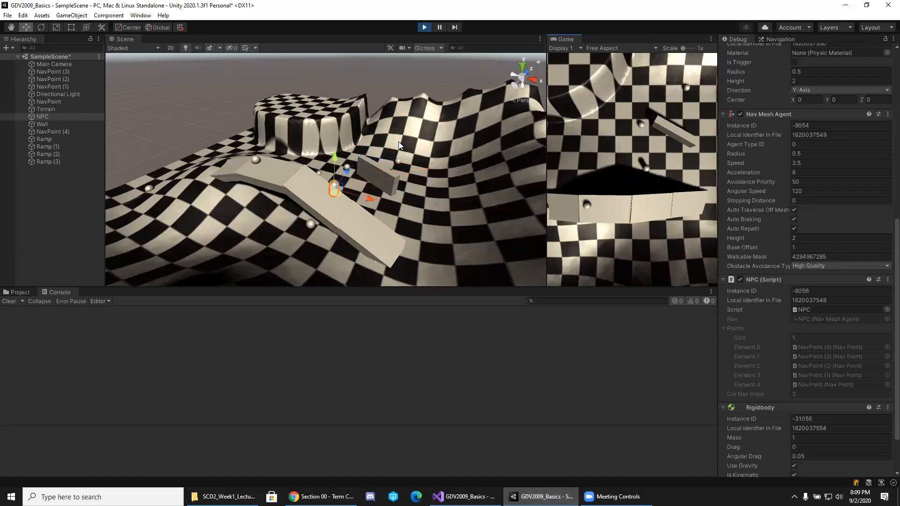
click(424, 27)
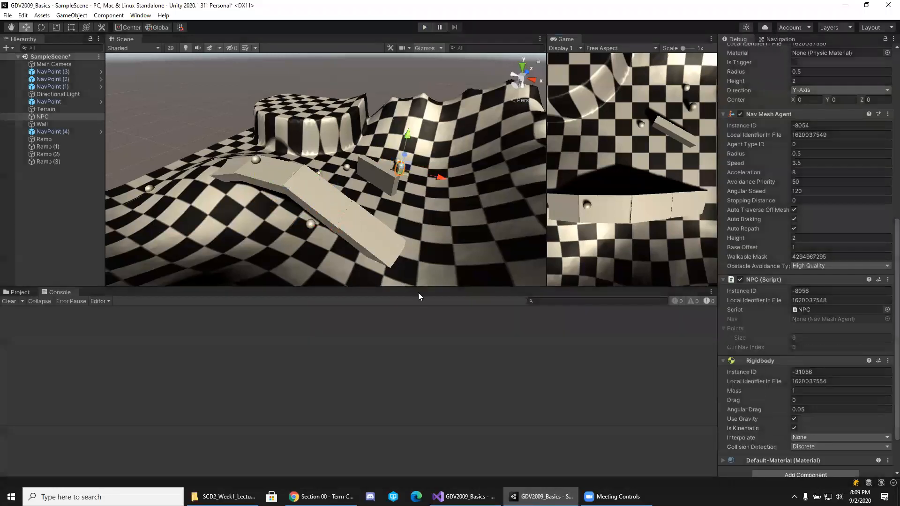
drag(547, 187, 415, 187)
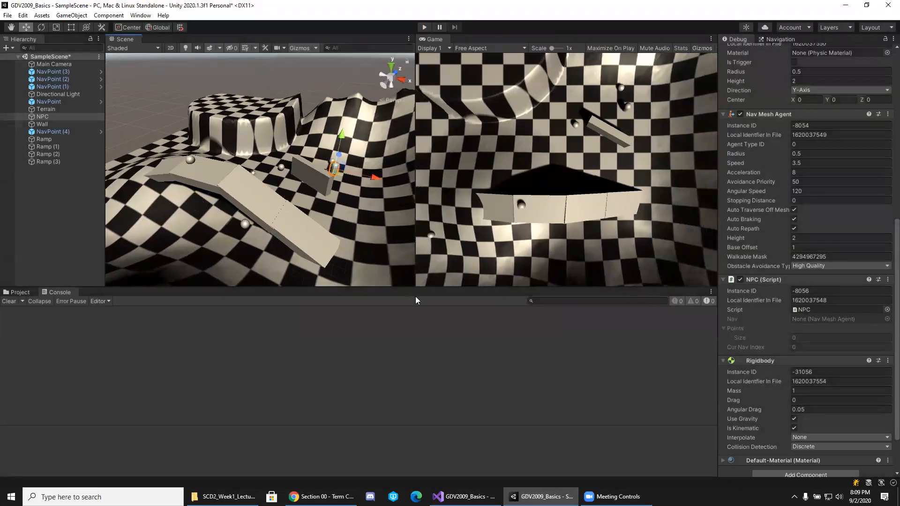
mouse_move(422, 289)
mouse_down()
mouse_move(422, 332)
mouse_move(416, 278)
mouse_up()
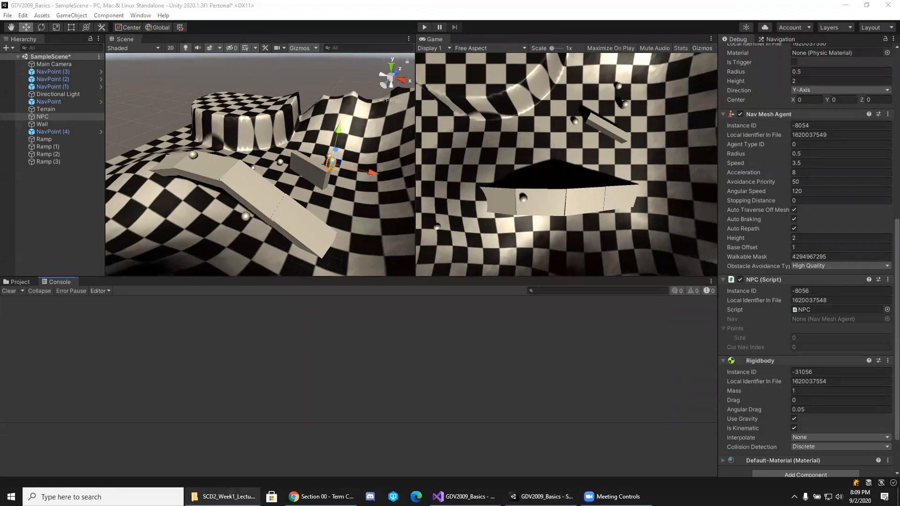
mouse_move(322, 497)
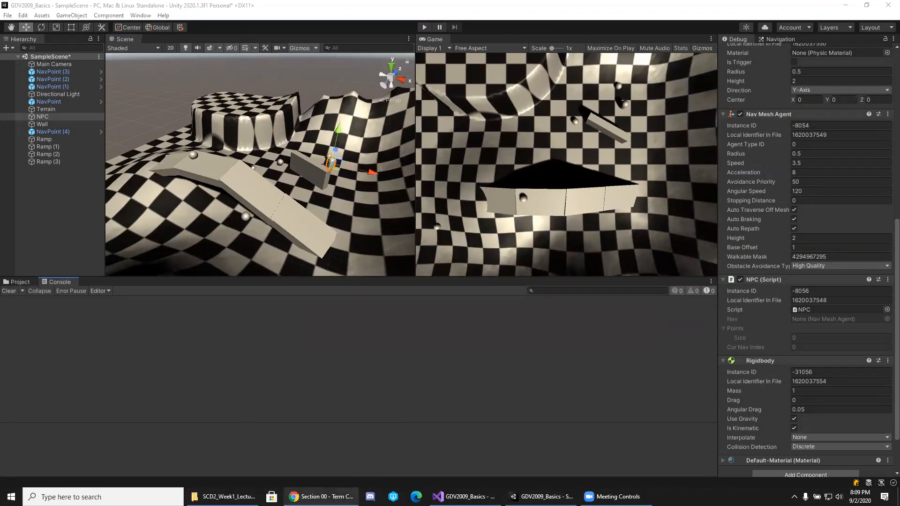
key(XF86AudioPlay)
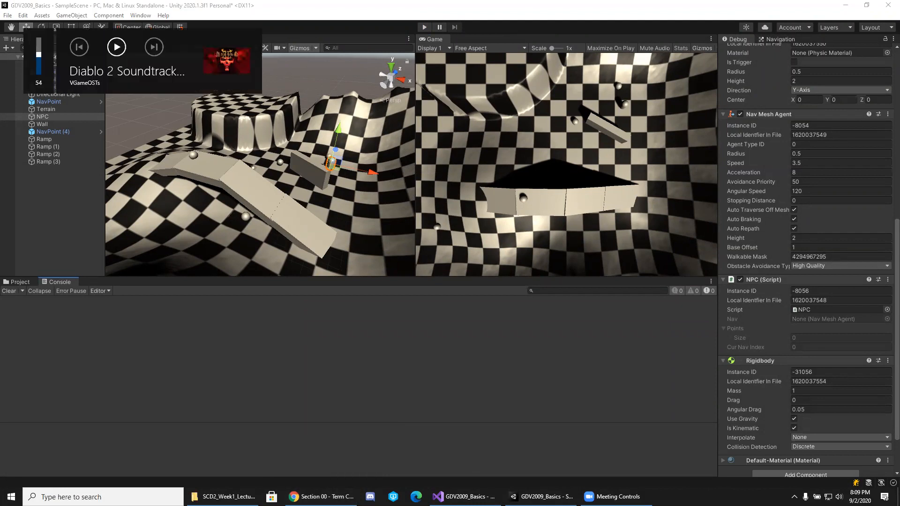
click(116, 47)
click(292, 330)
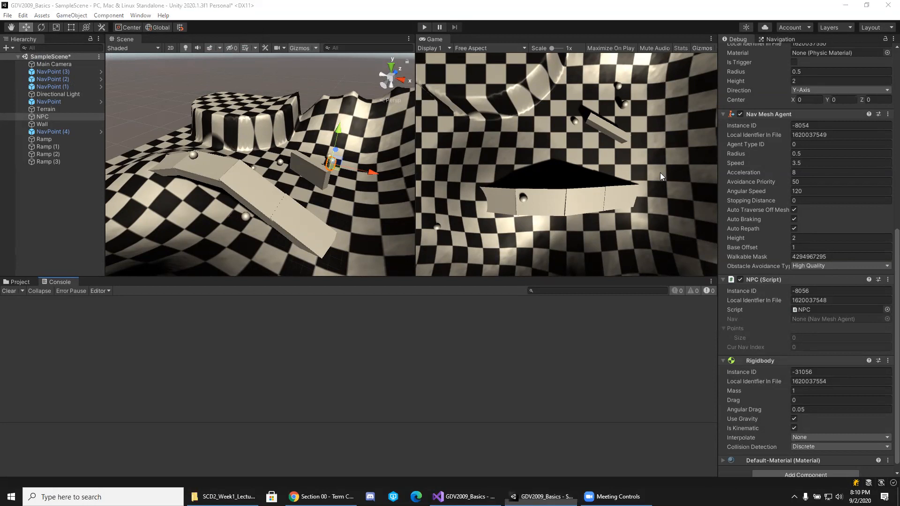
Display the Navigation bake settings with the NavMesh overlay and select the Terrain object
click(779, 40)
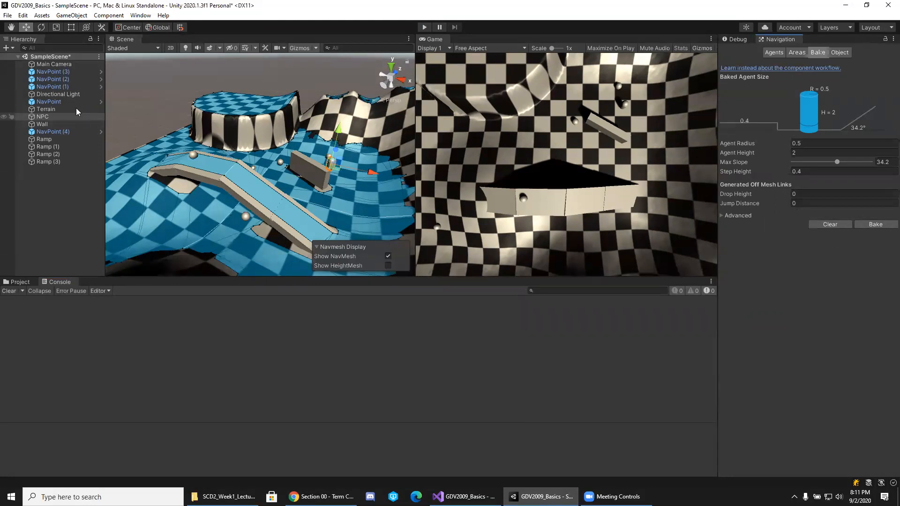
click(45, 109)
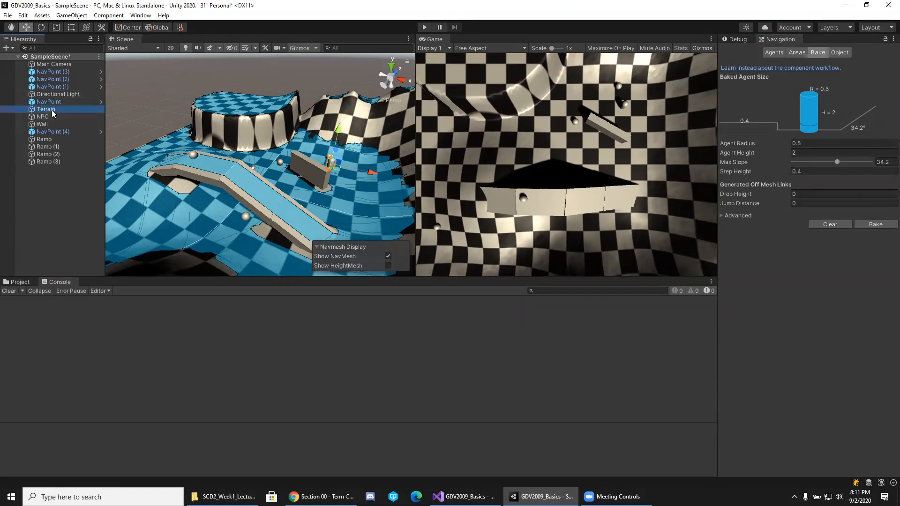